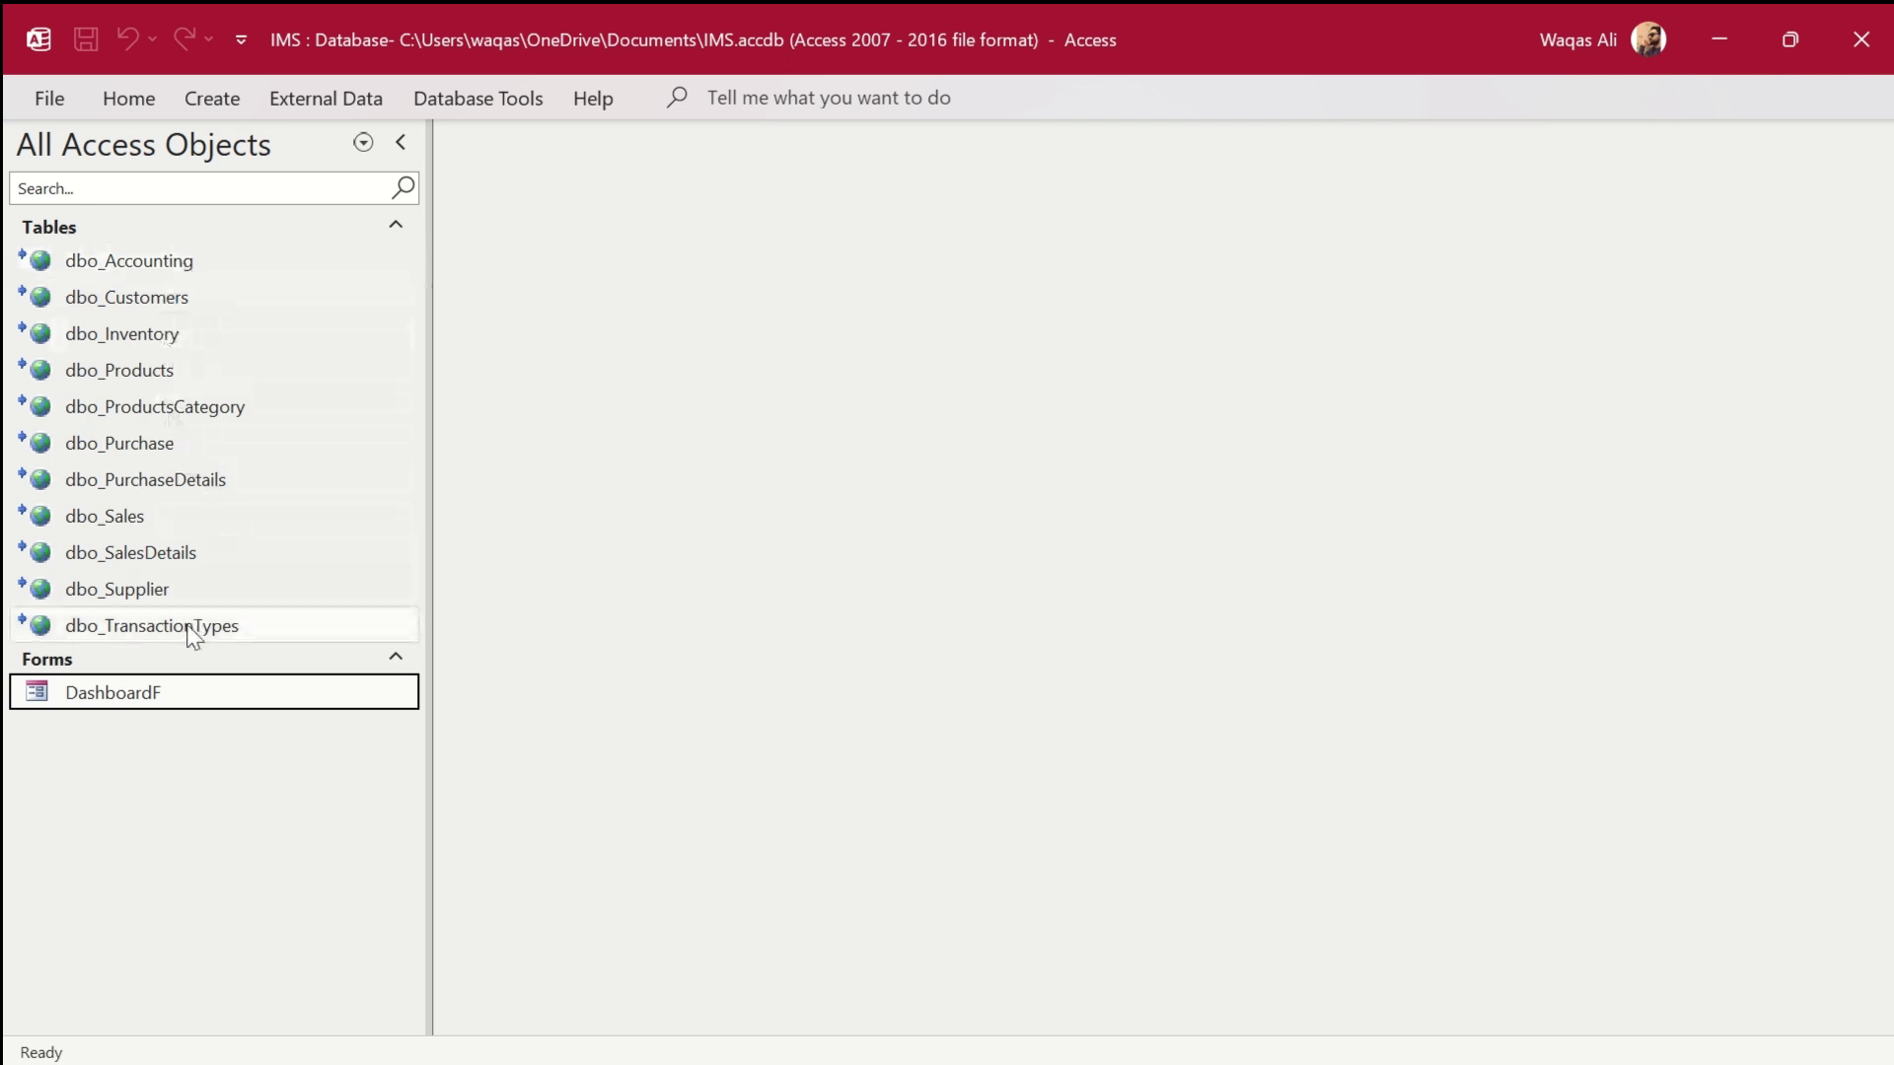
Look at the columns of the dbo_Sales table and close it again.
double_click(119, 516)
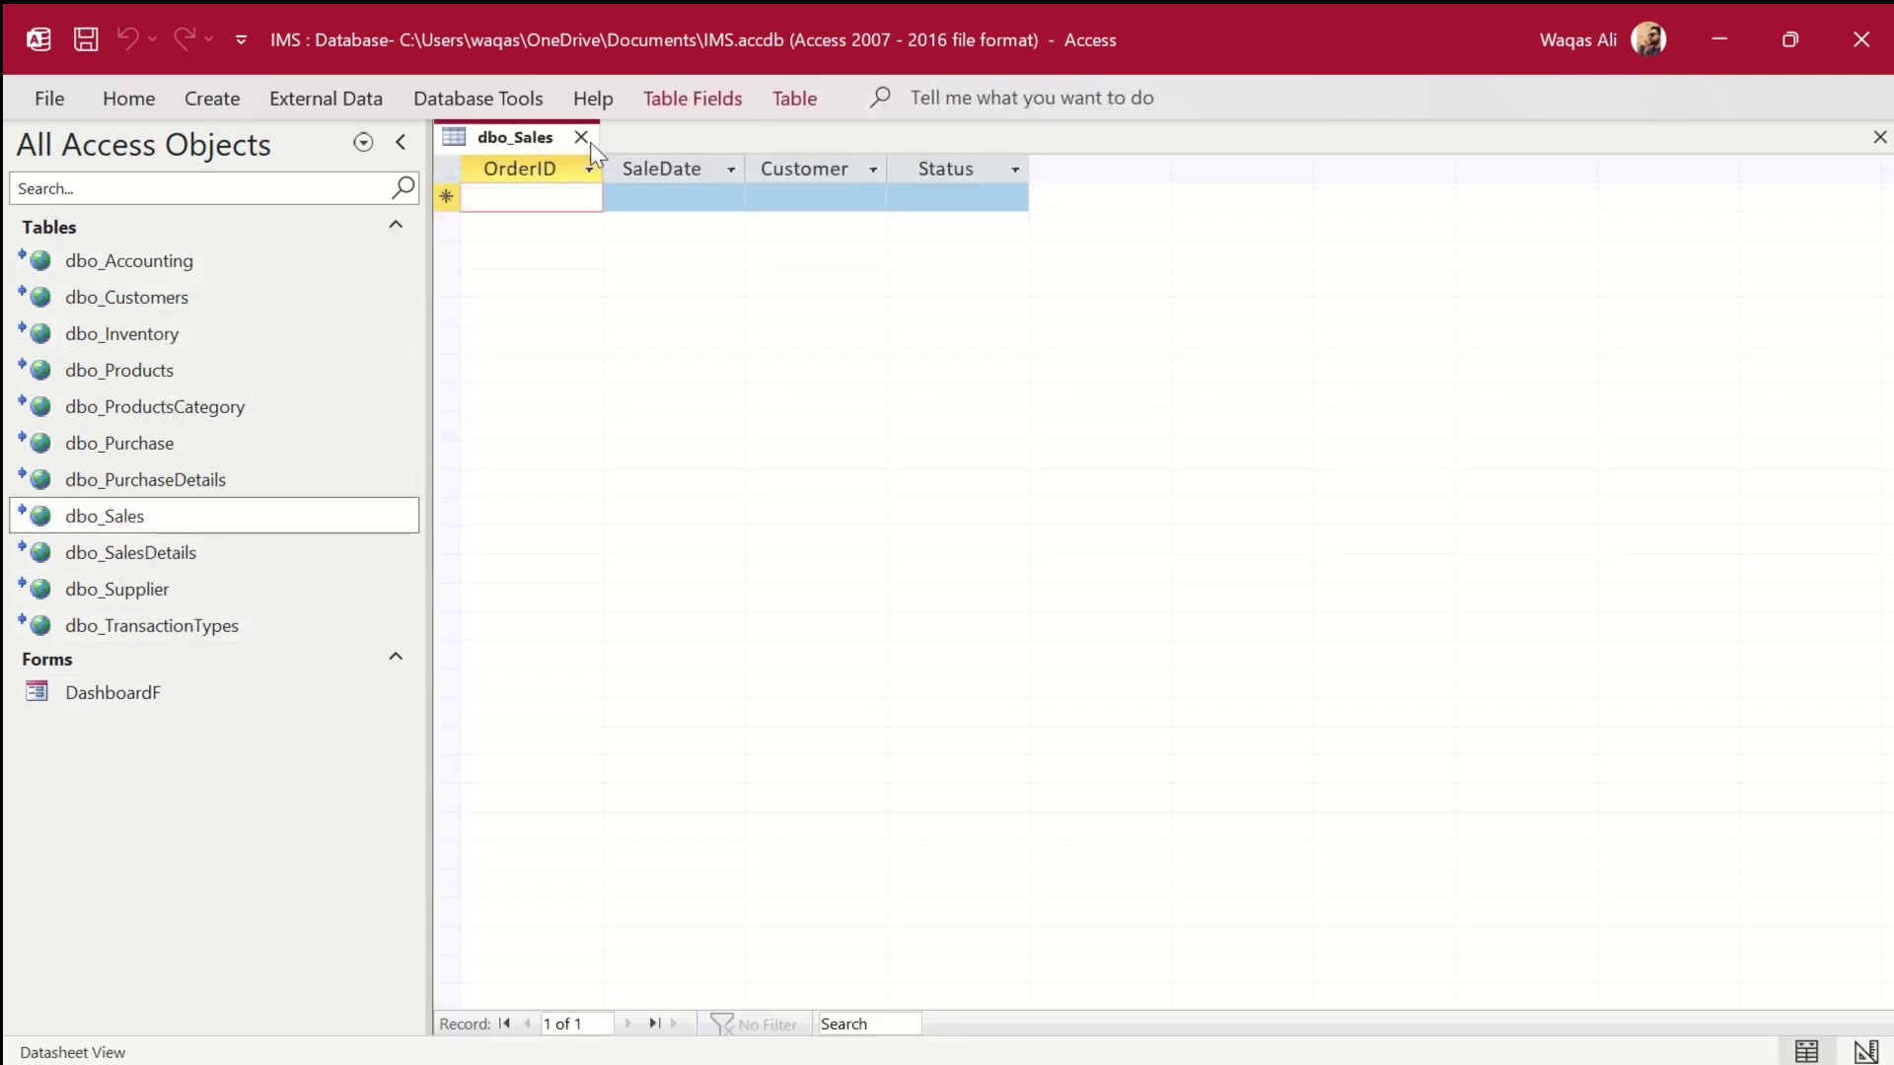
left_click(582, 139)
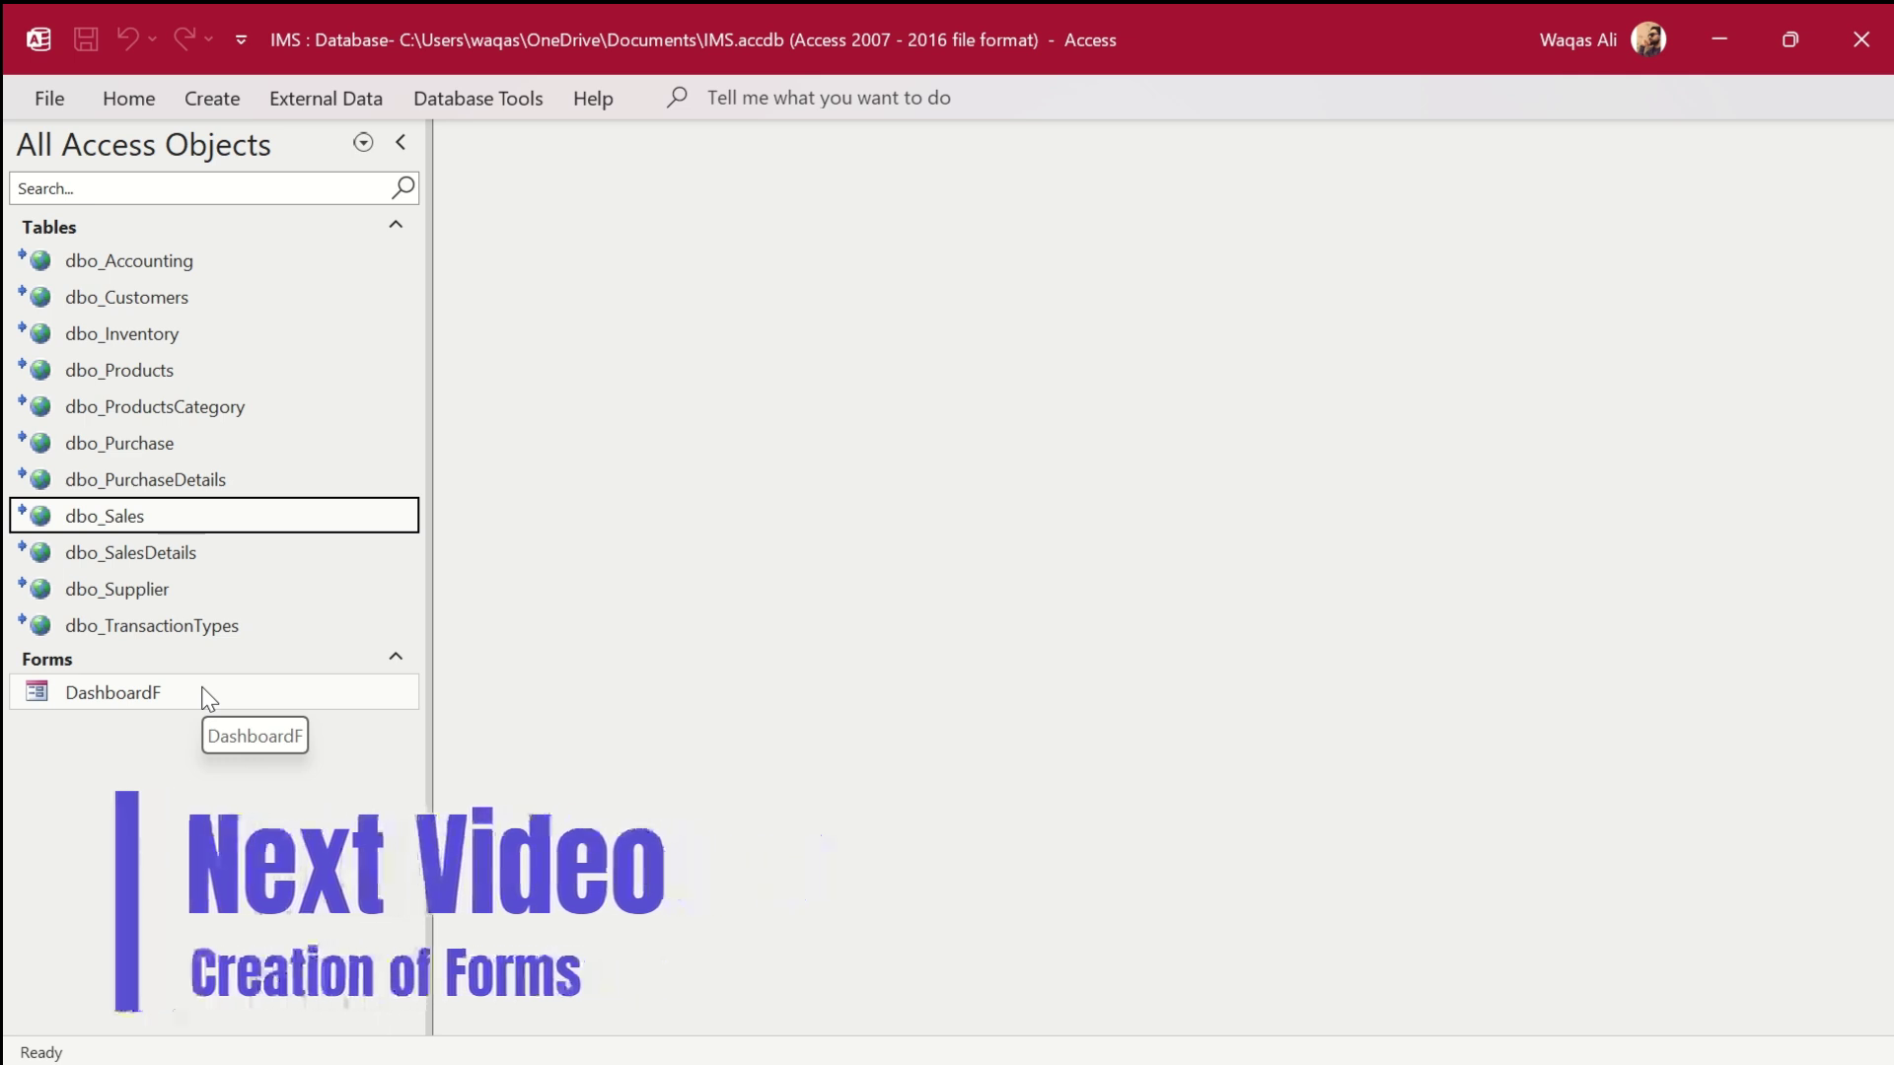
Open the DashboardF form in Design View and collapse the list of database objects.
double_click(143, 697)
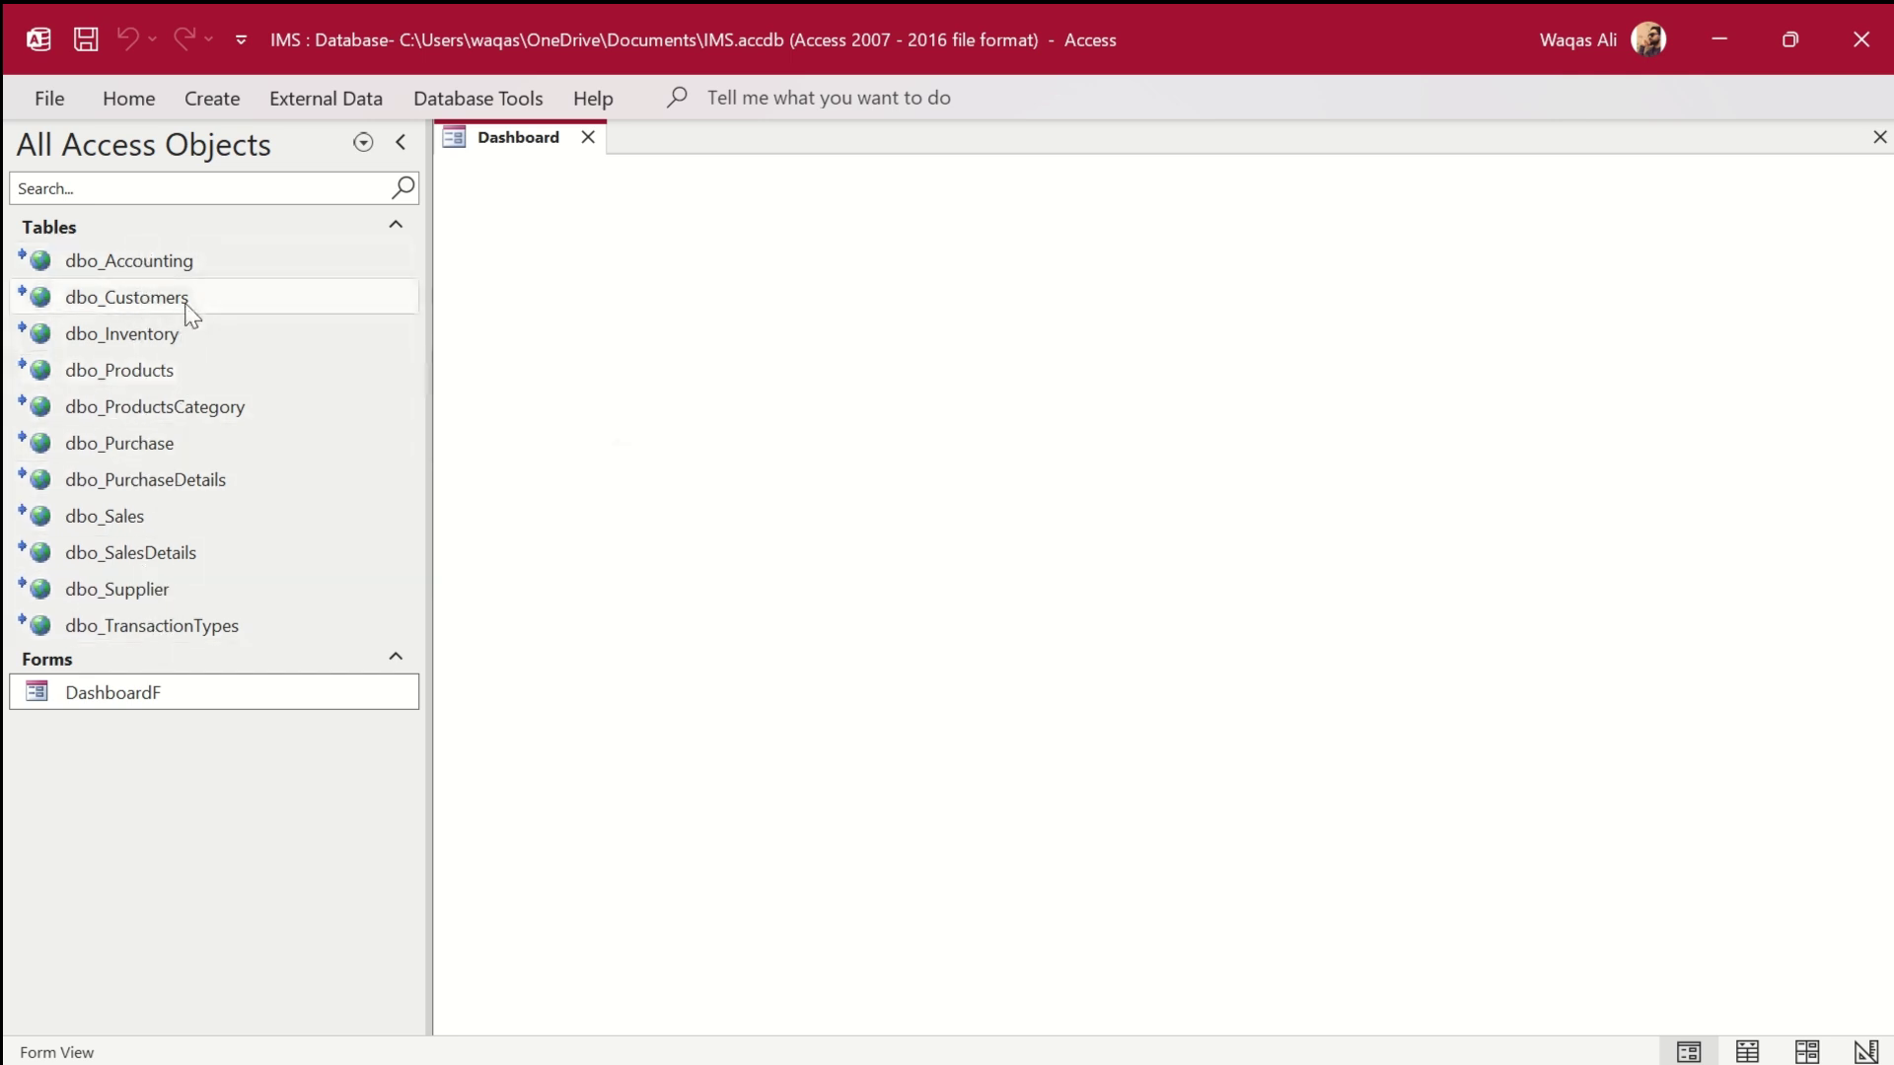
mouse_move(186, 308)
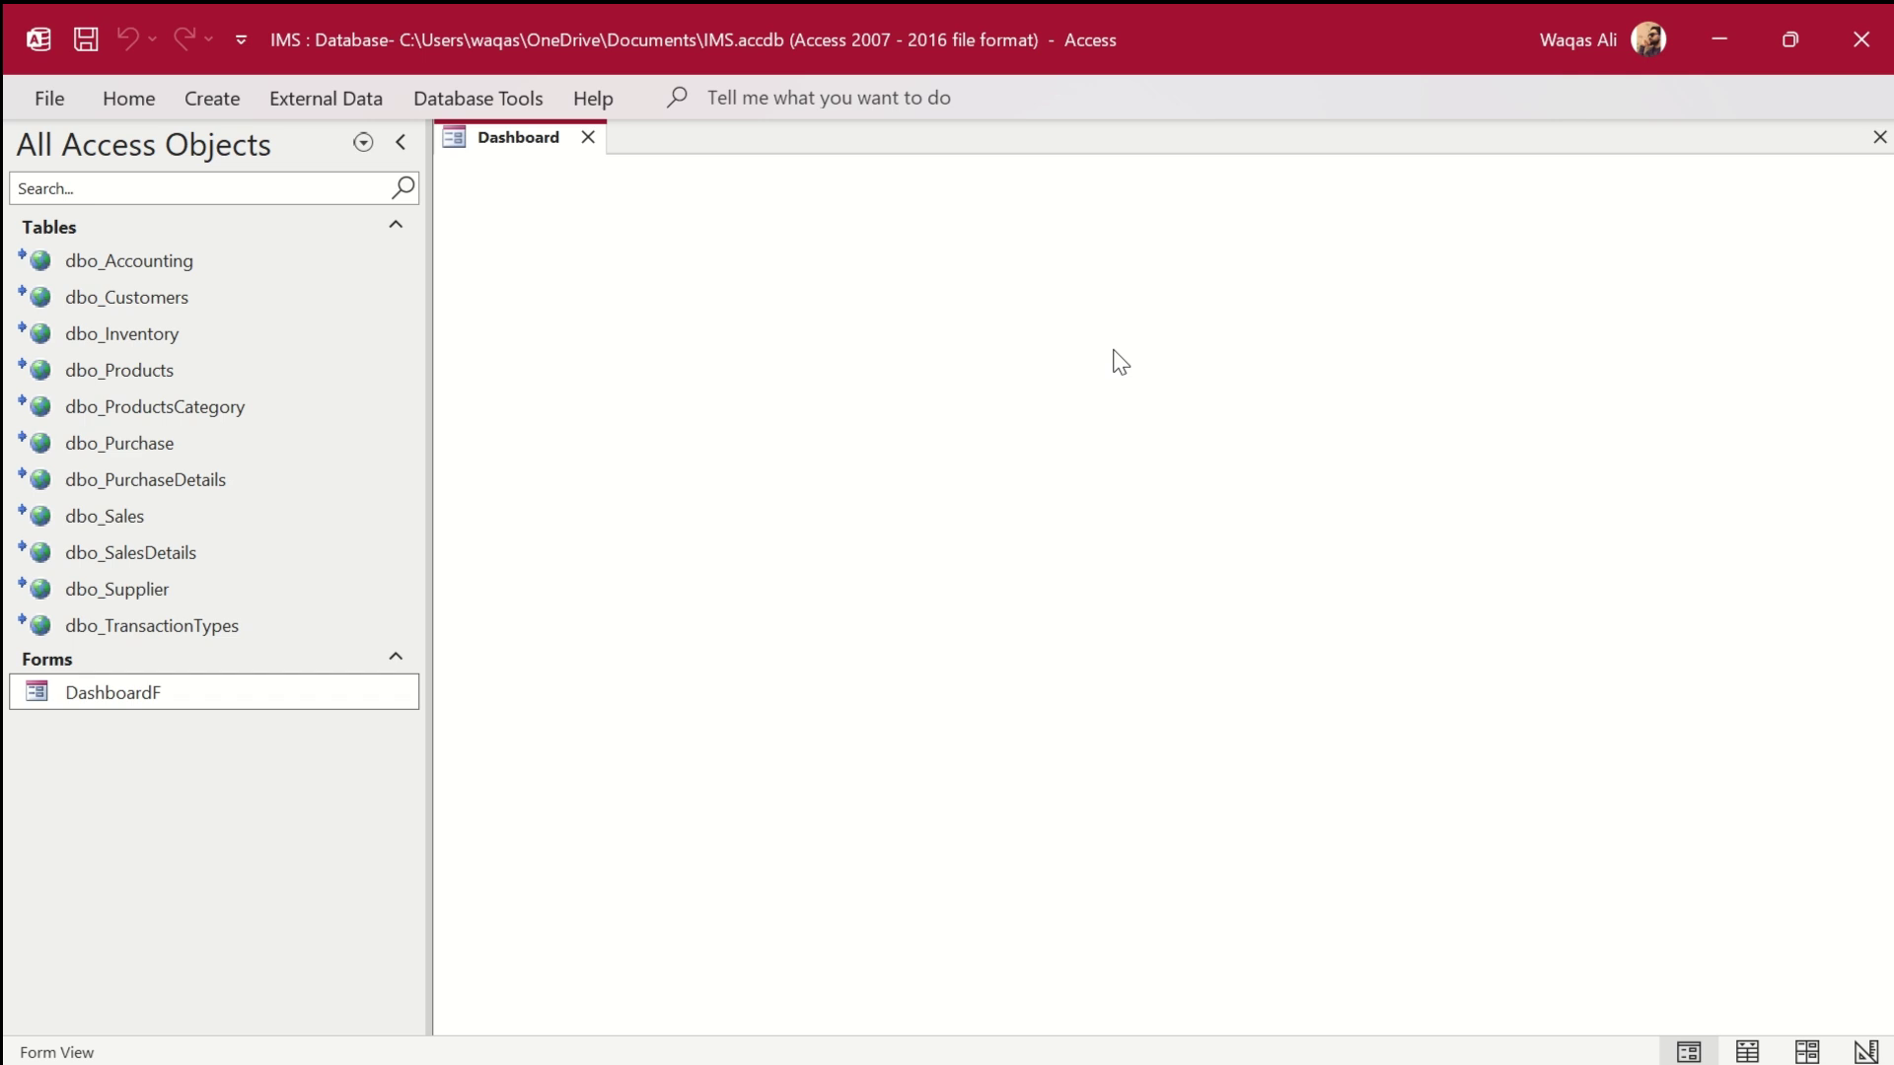
right_click(1045, 353)
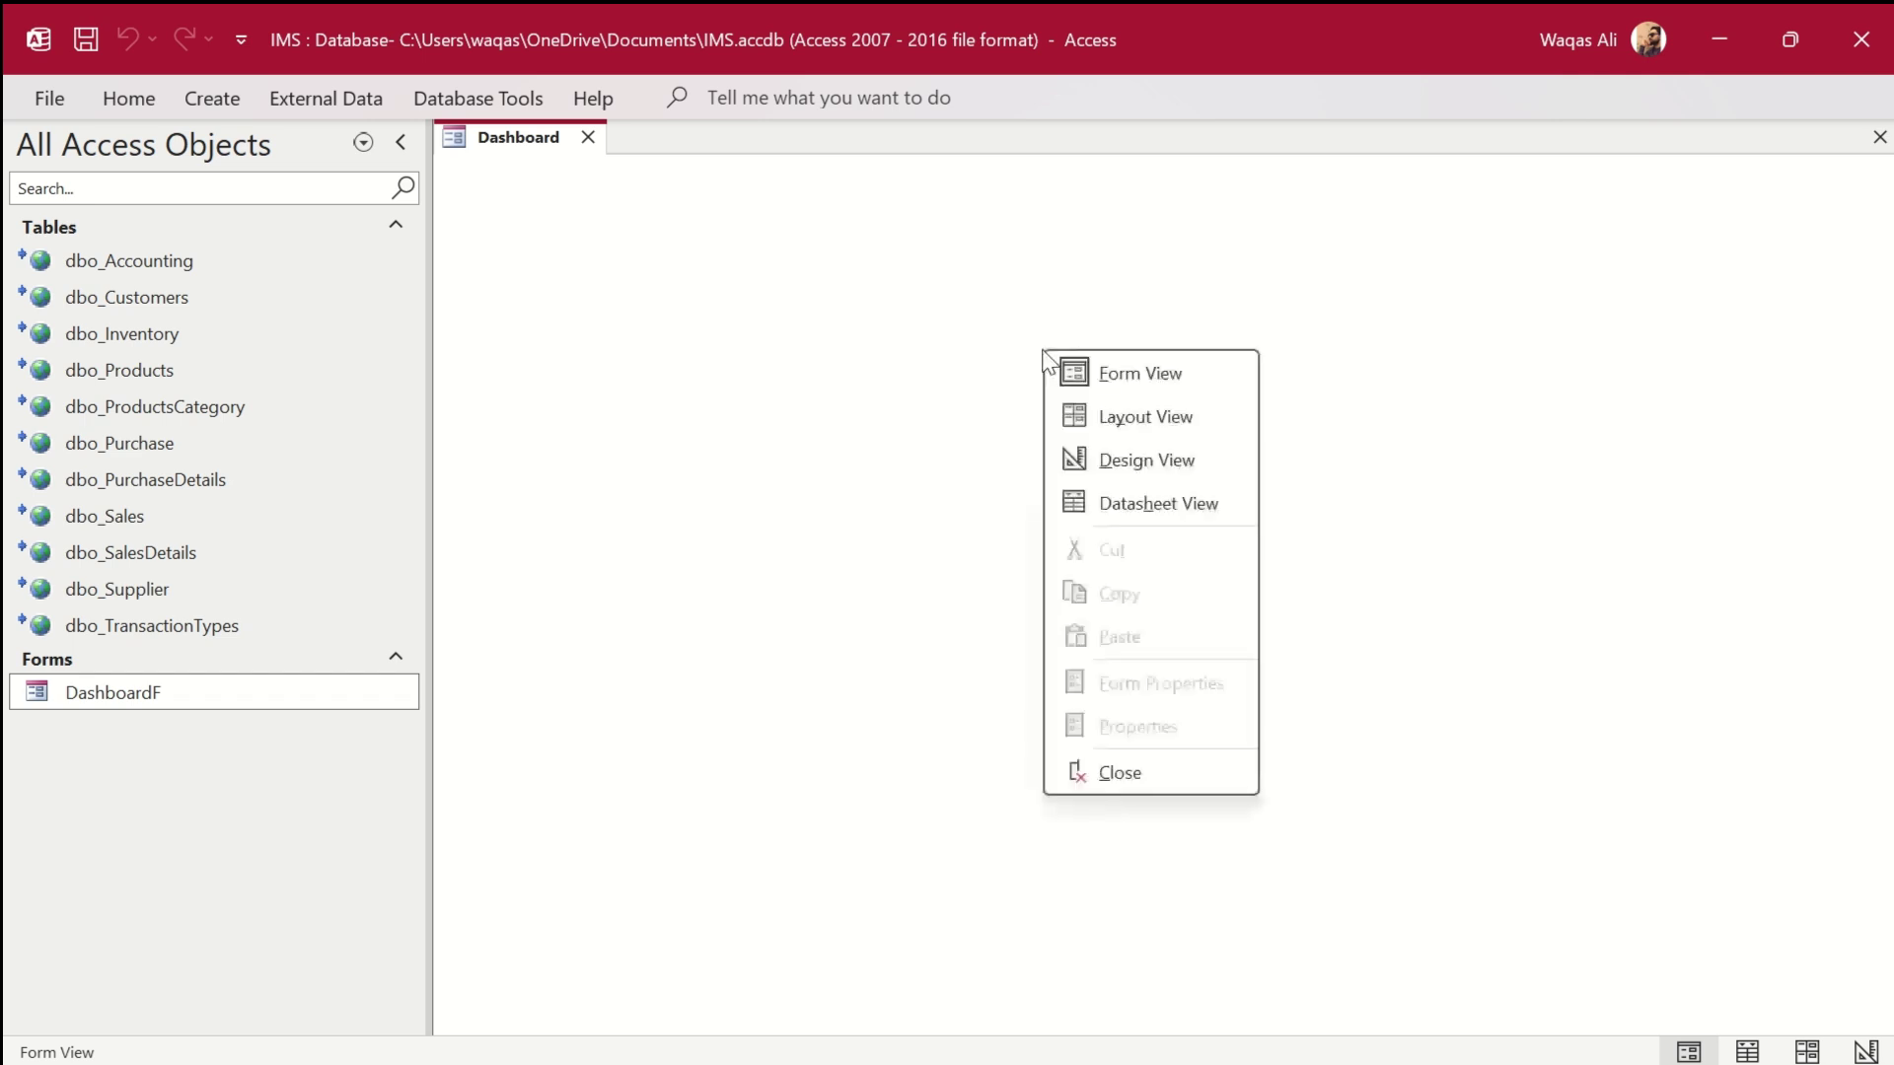
left_click(1097, 461)
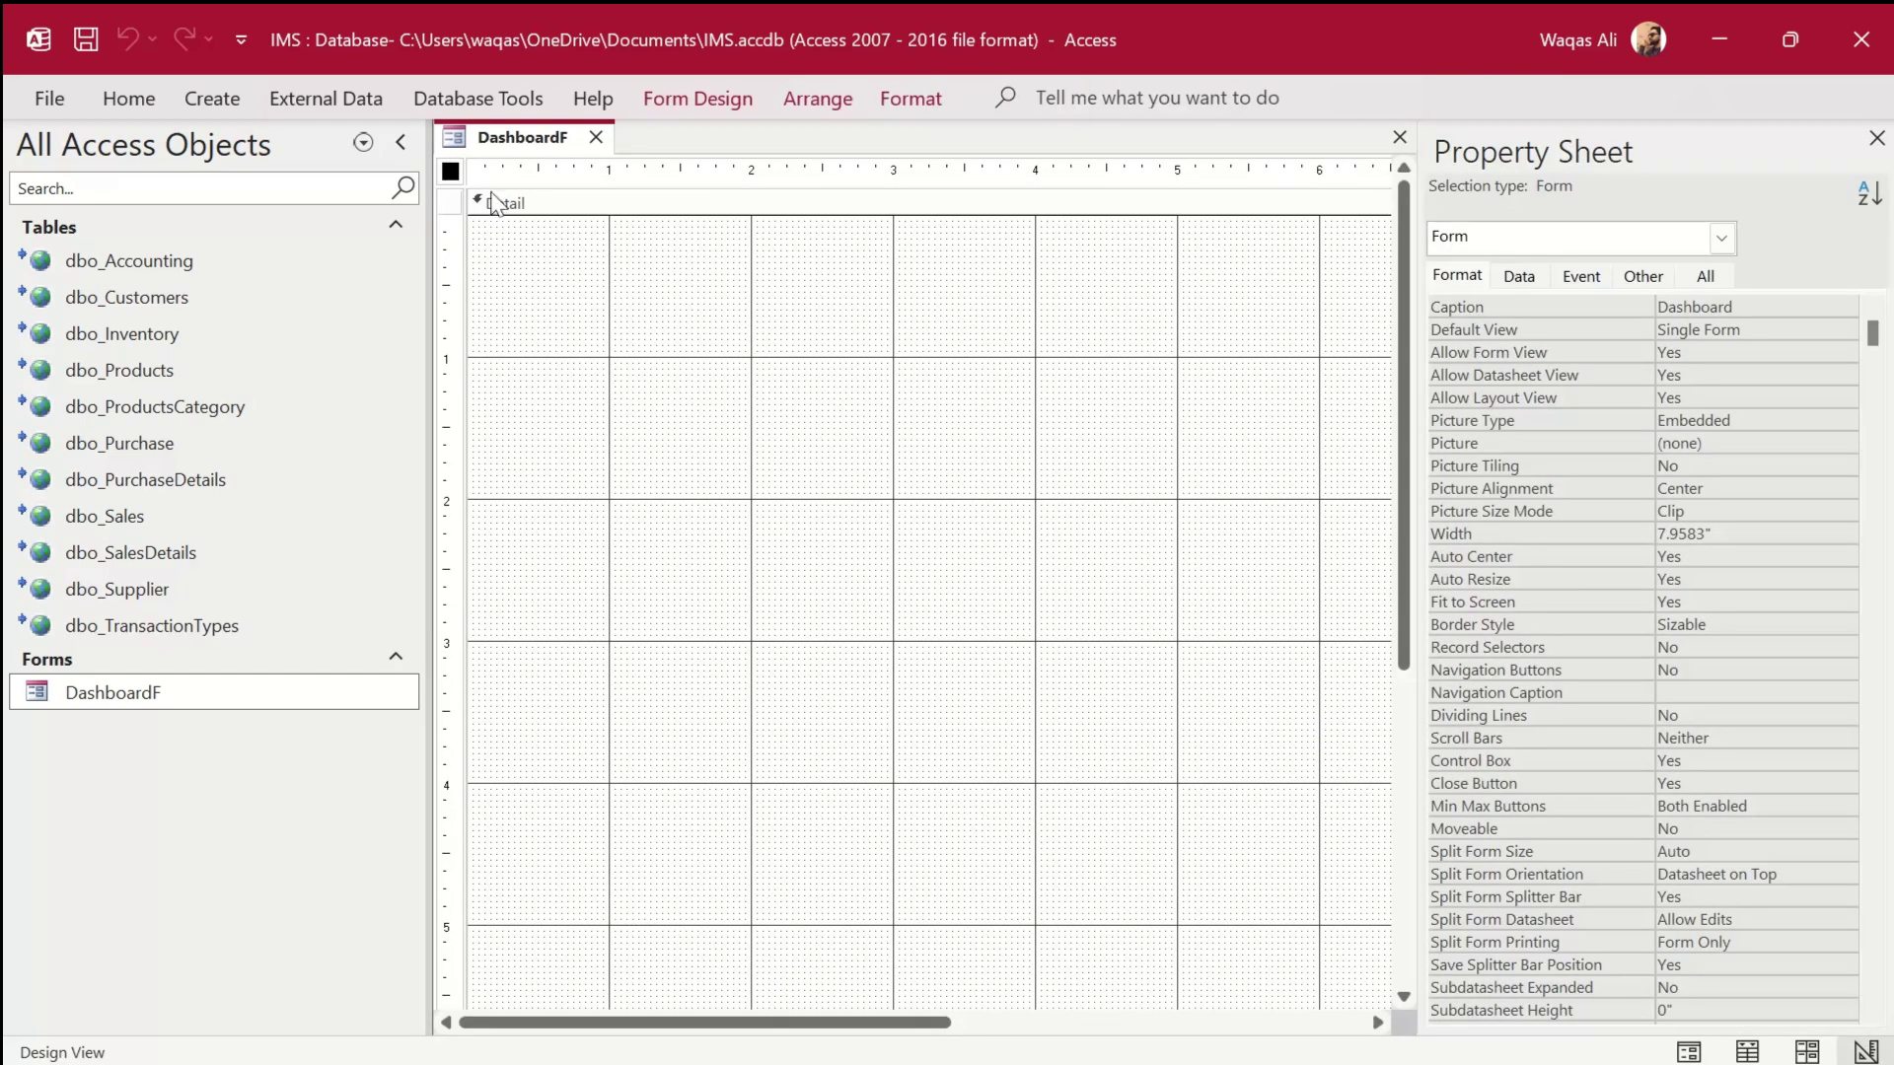
left_click(402, 144)
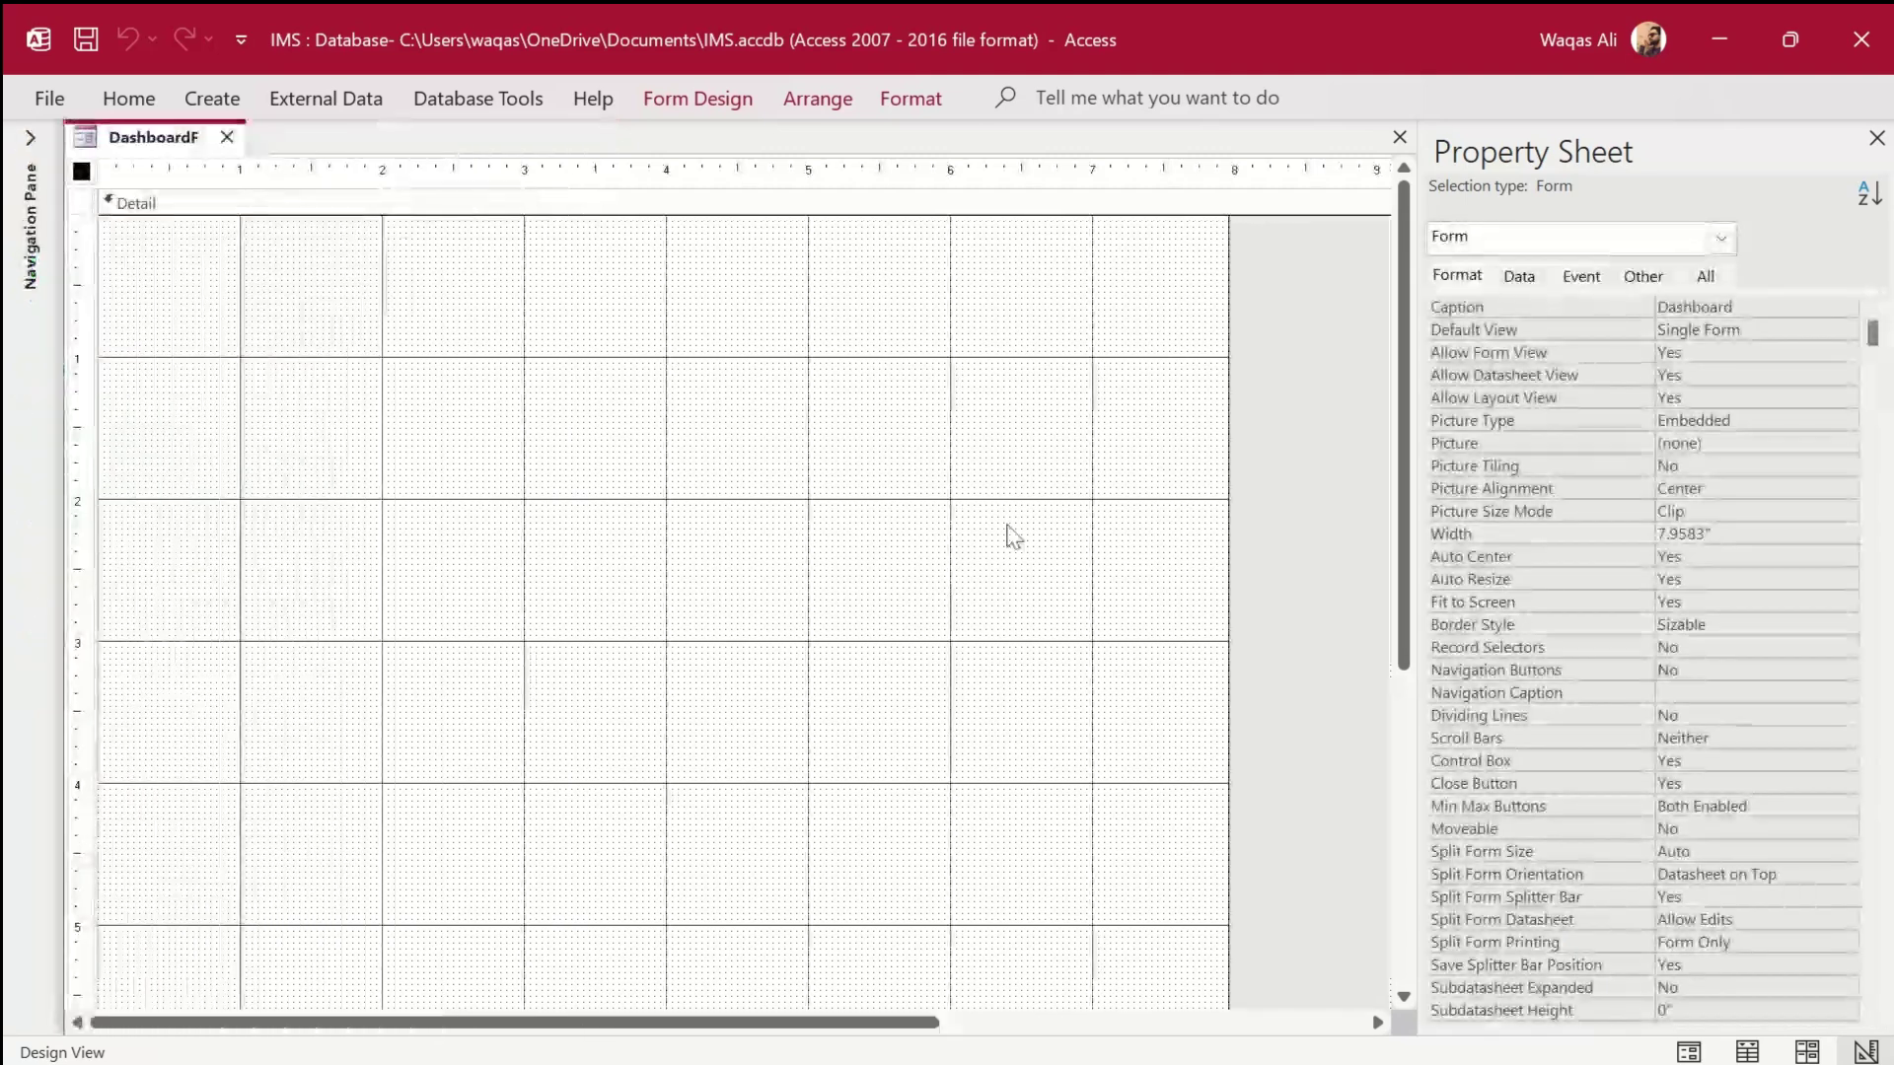
Resize the form's Detail section to a height of about 5.54".
scroll(1042, 565, "down", 3)
left_click_drag(914, 799, 901, 641)
scroll(898, 618, "up", 5)
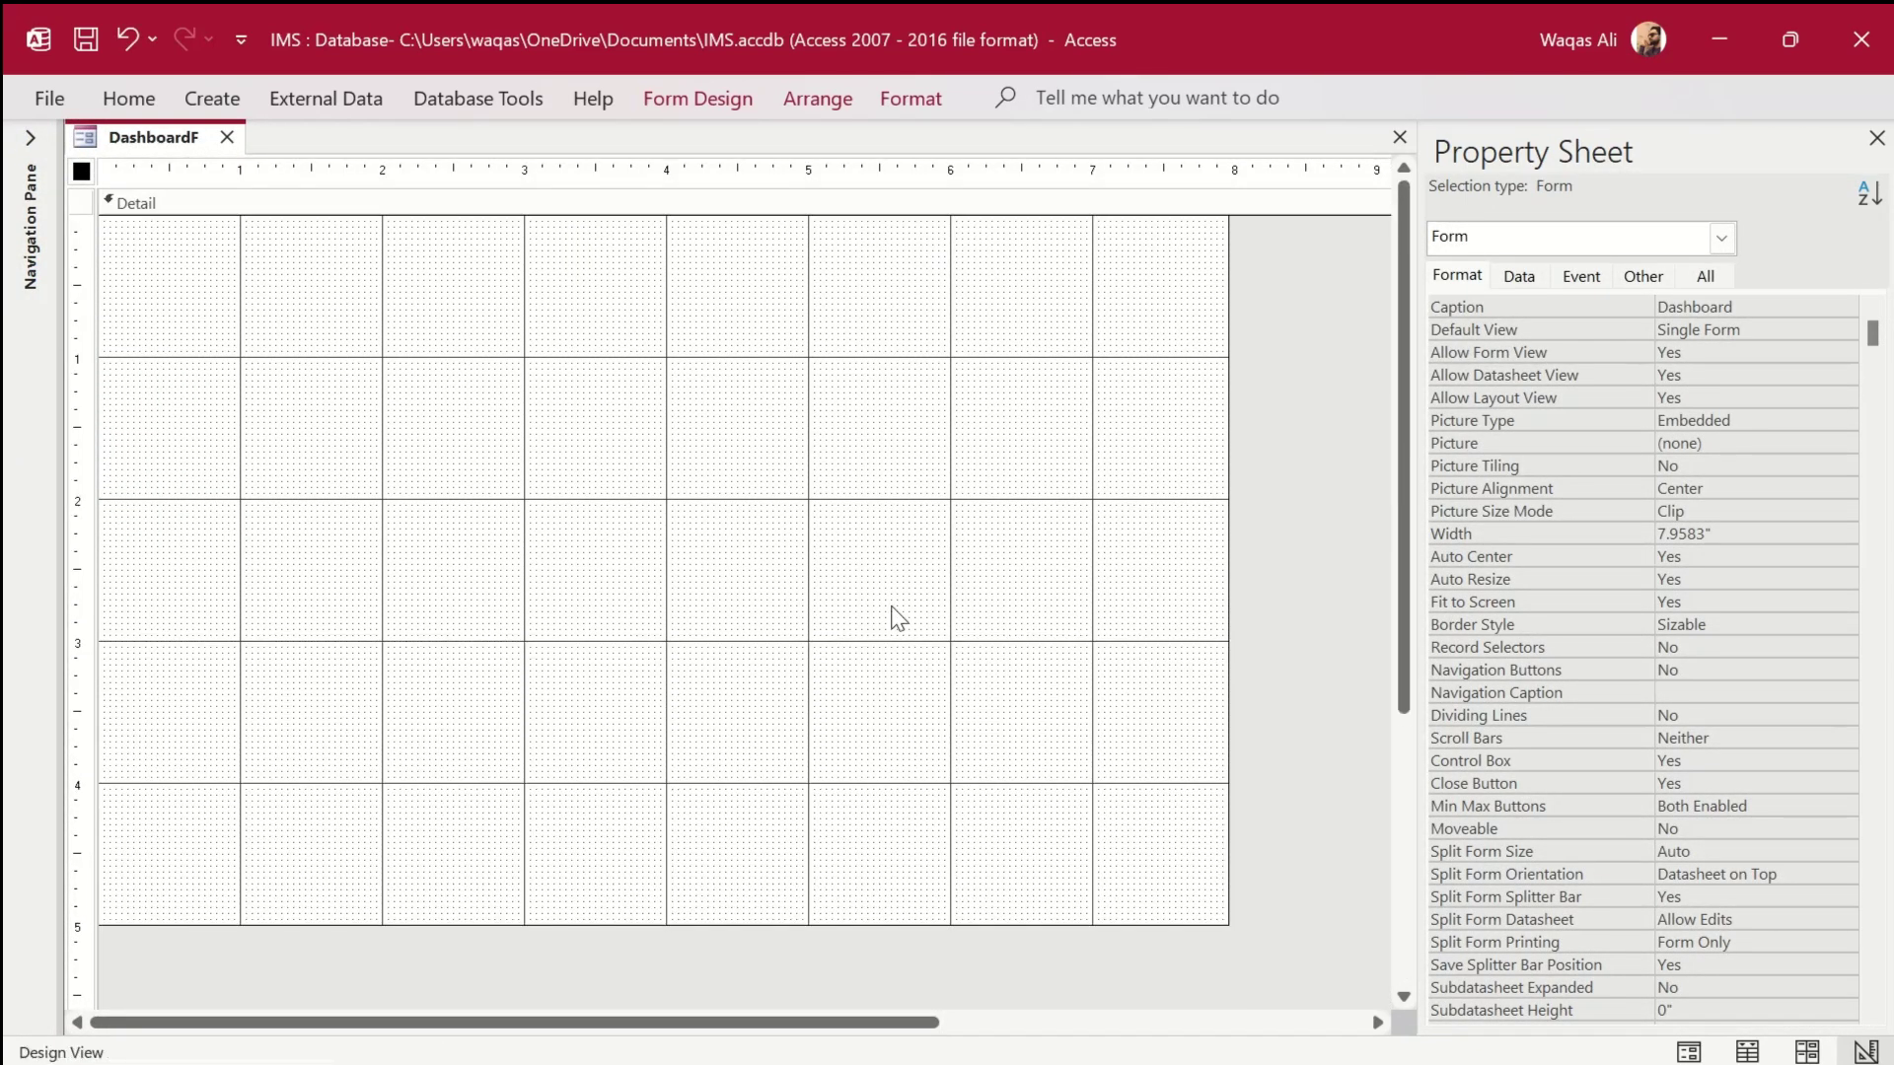
left_click_drag(741, 924, 741, 1000)
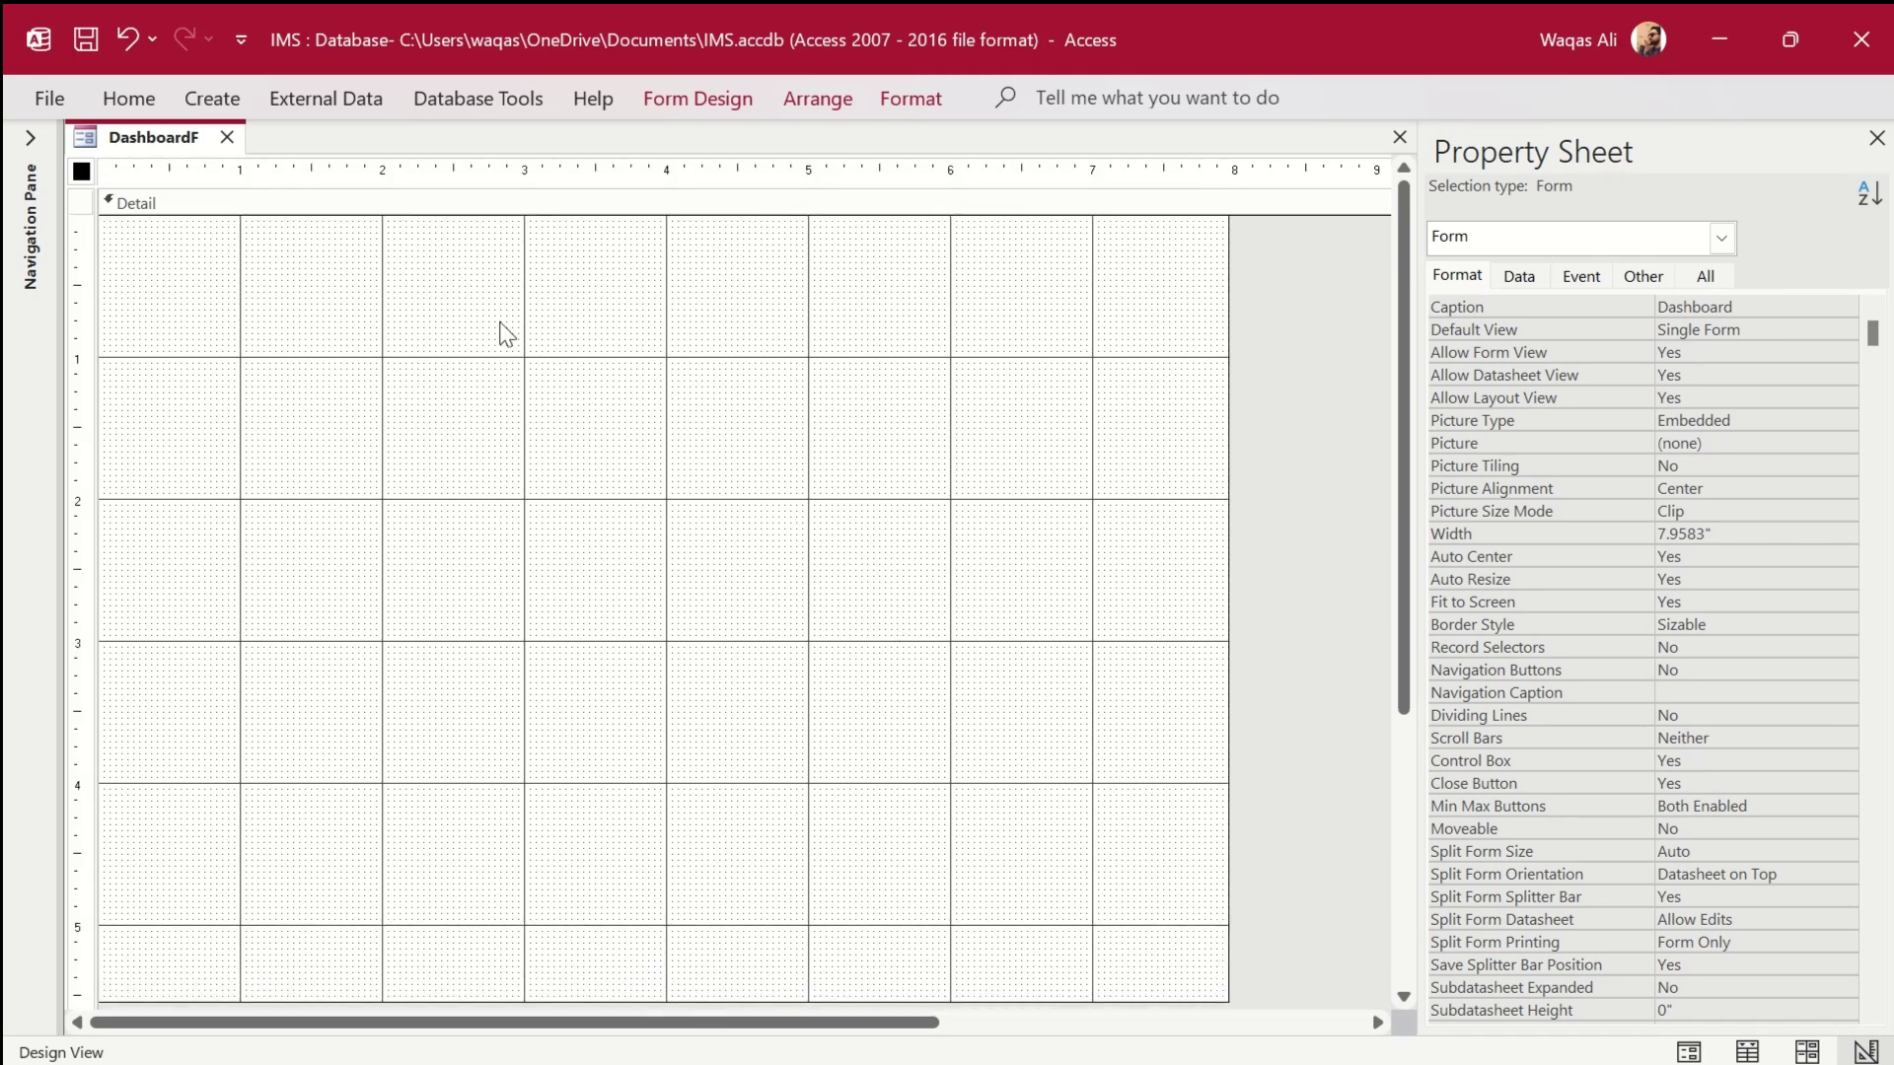
Draw a rectangle about 1.96" wide down the left side of the form, covering the Detail section's full height.
left_click(663, 103)
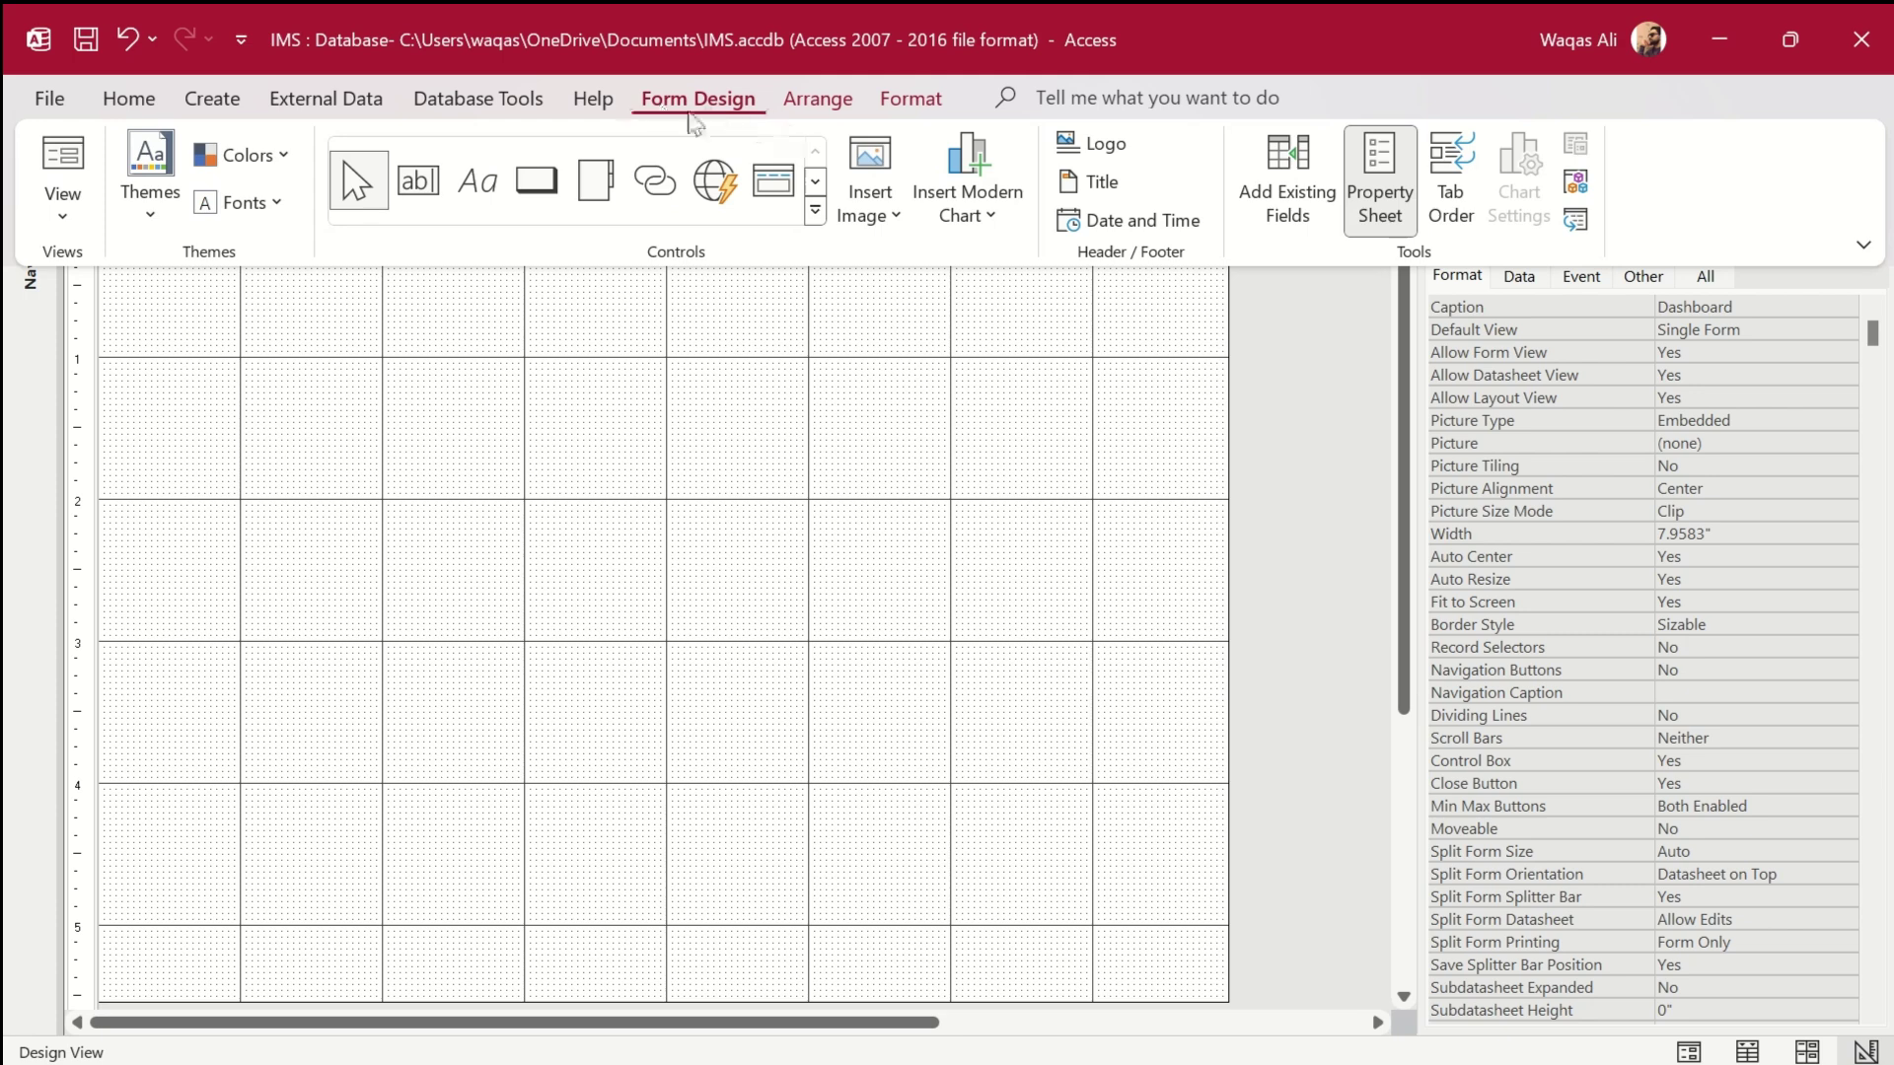
left_click(815, 181)
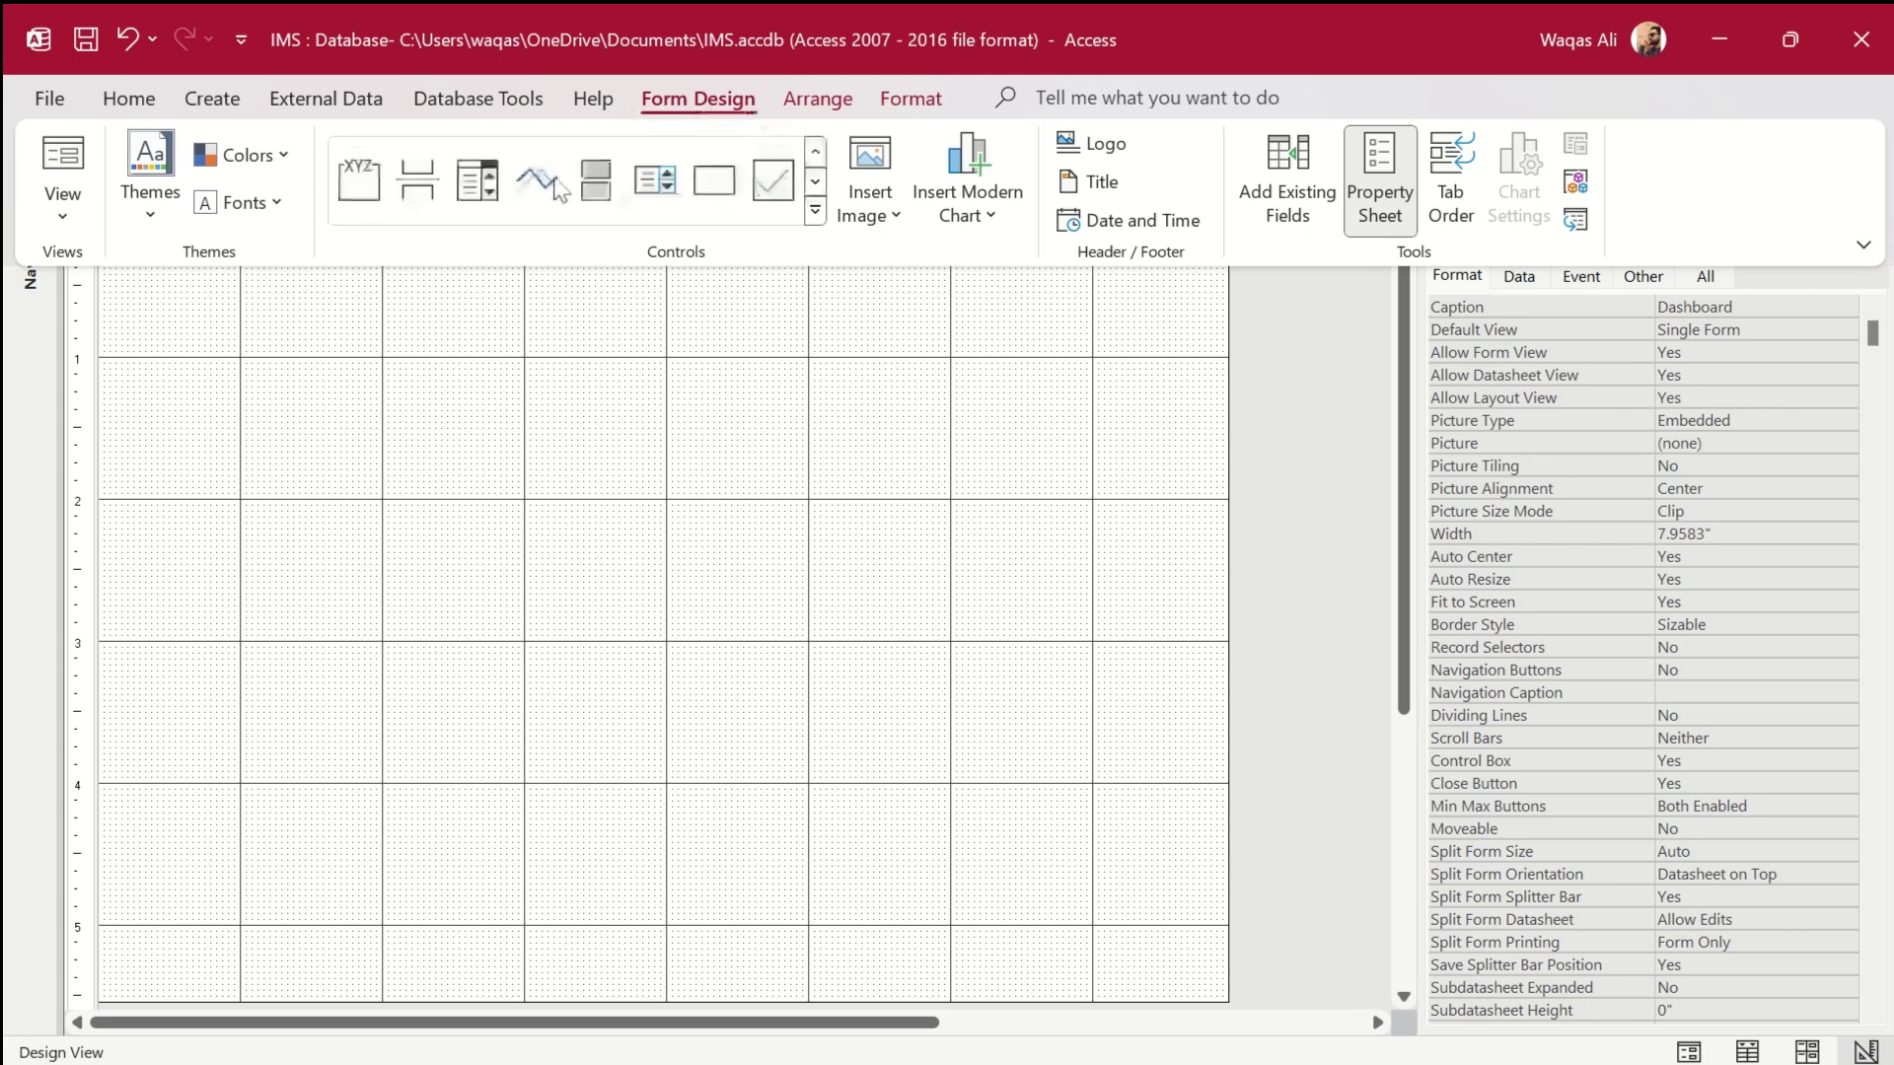
left_click(725, 183)
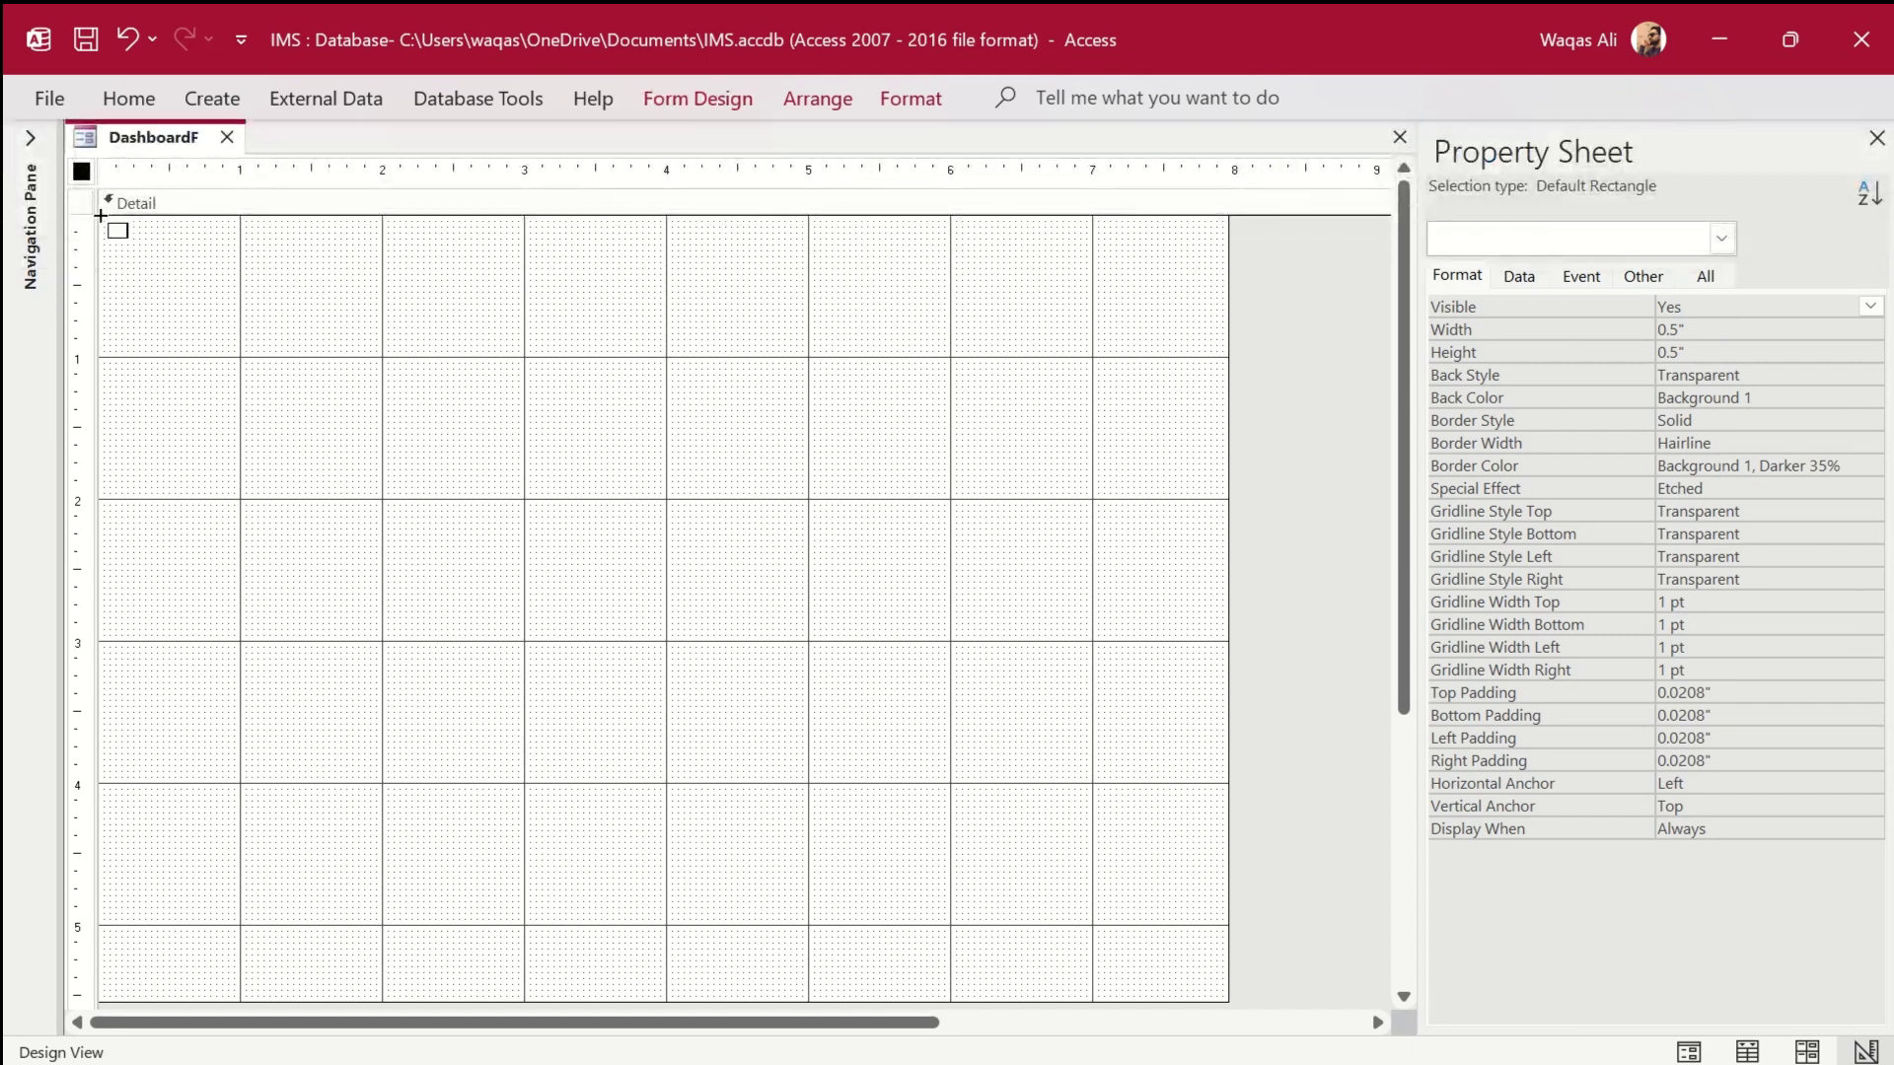
mouse_move(101, 215)
left_mouse_down()
mouse_move(203, 503)
mouse_move(329, 727)
mouse_move(384, 967)
mouse_move(376, 1042)
mouse_move(402, 924)
mouse_move(382, 929)
left_mouse_up()
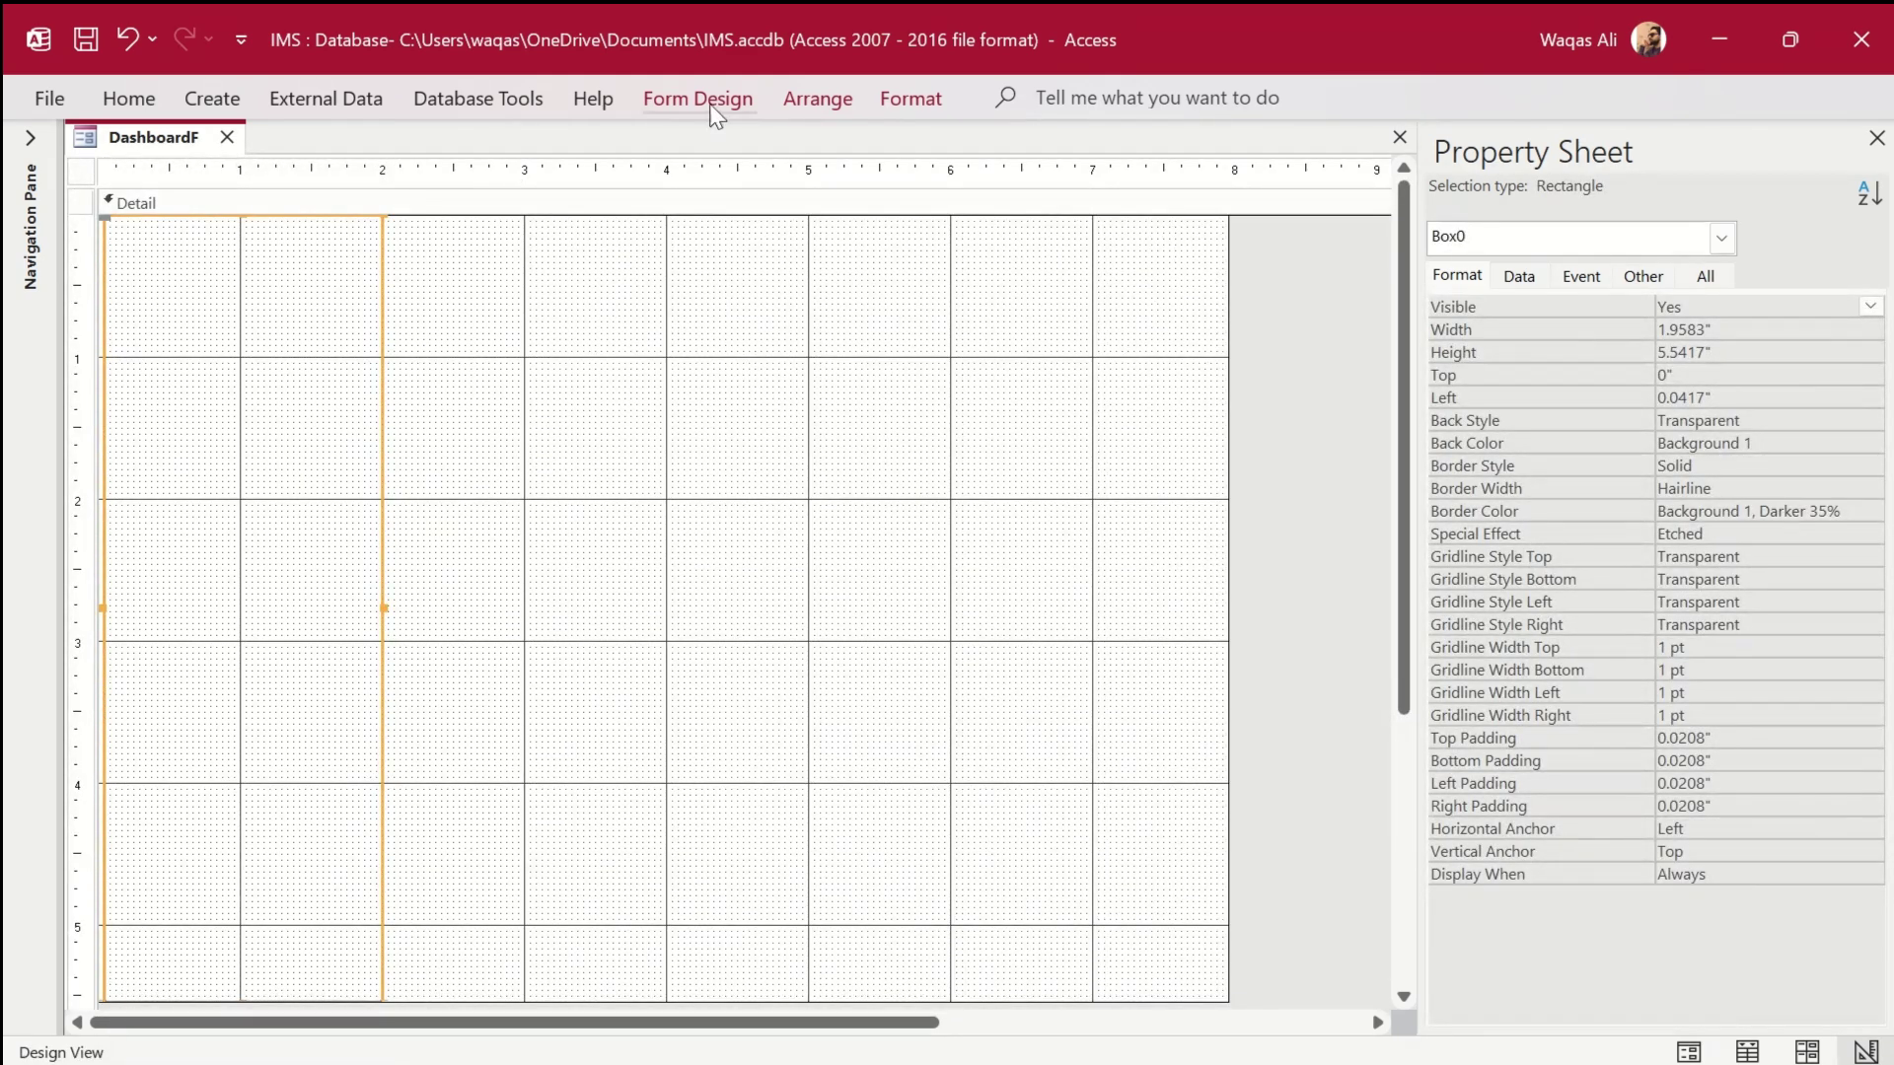
Fill the rectangle with Accent 5, Lighter 80% and move it flush against the form's left edge.
left_click(899, 90)
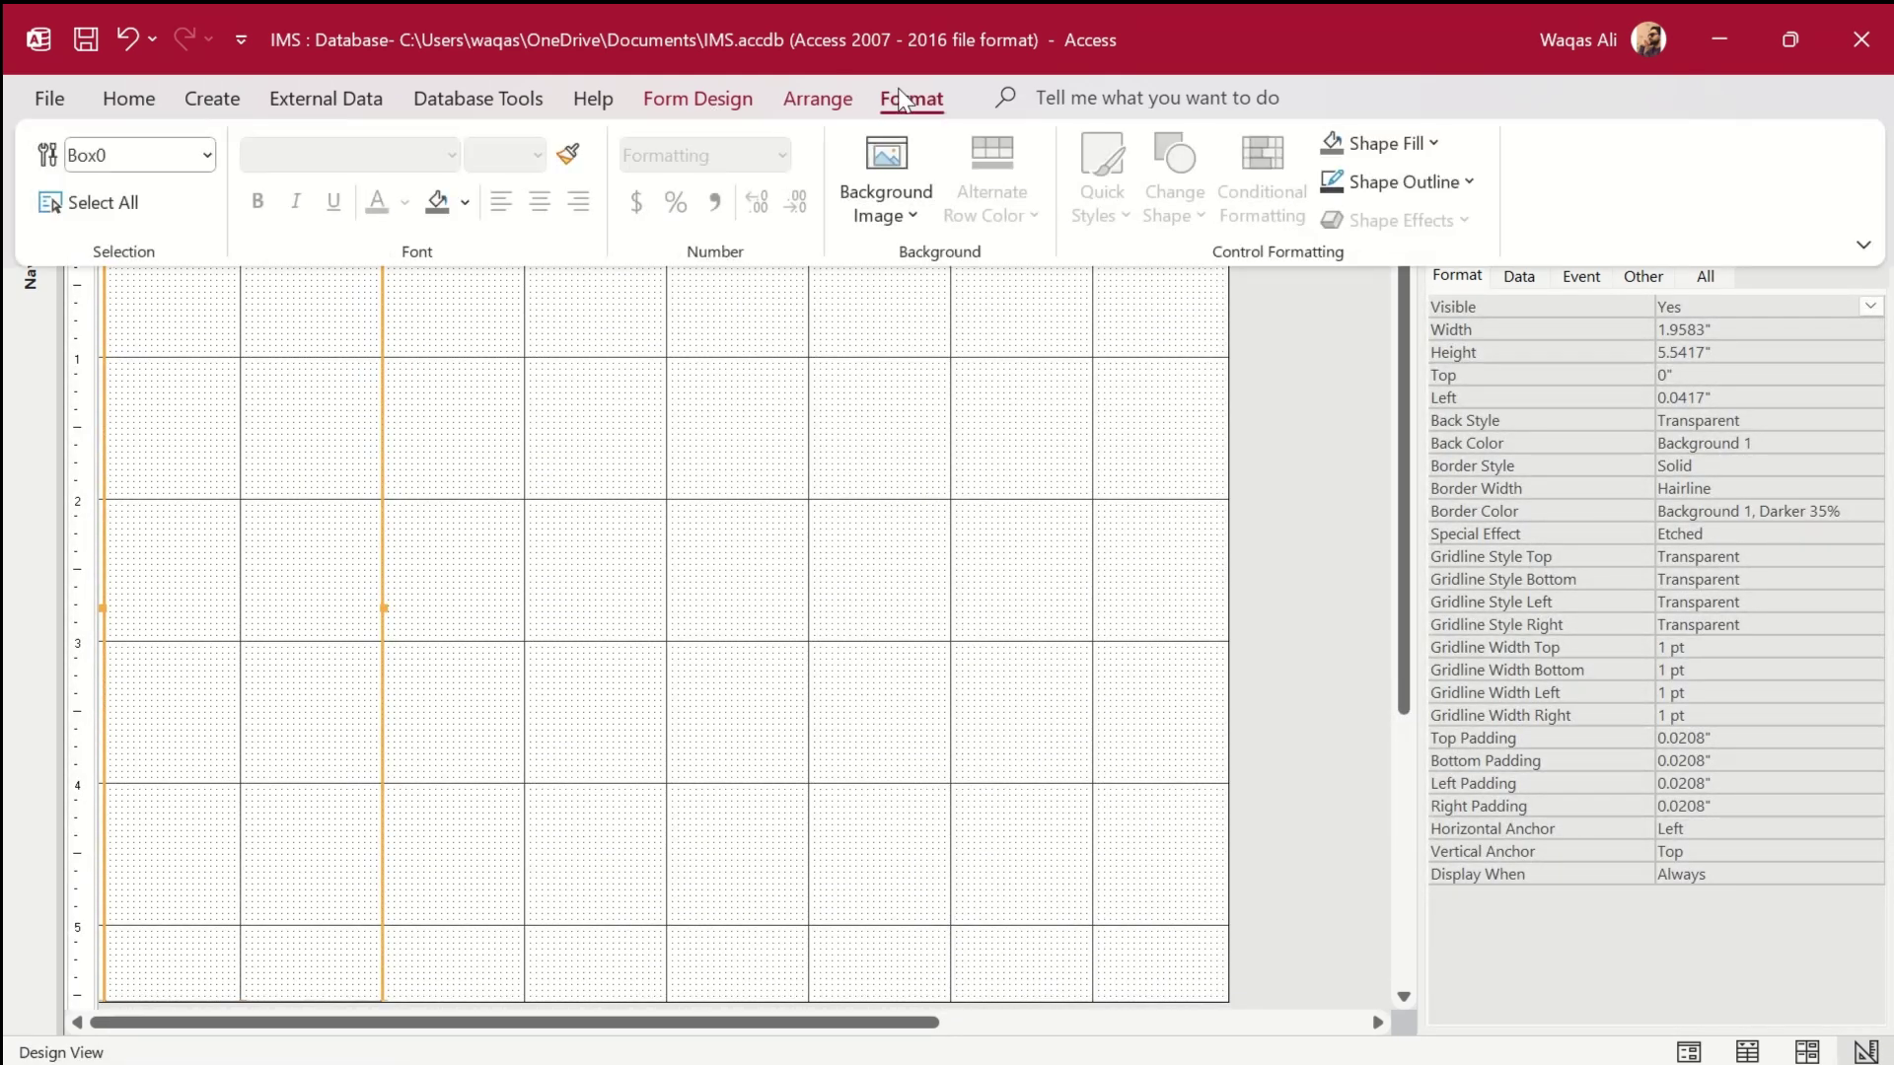
left_click(1383, 146)
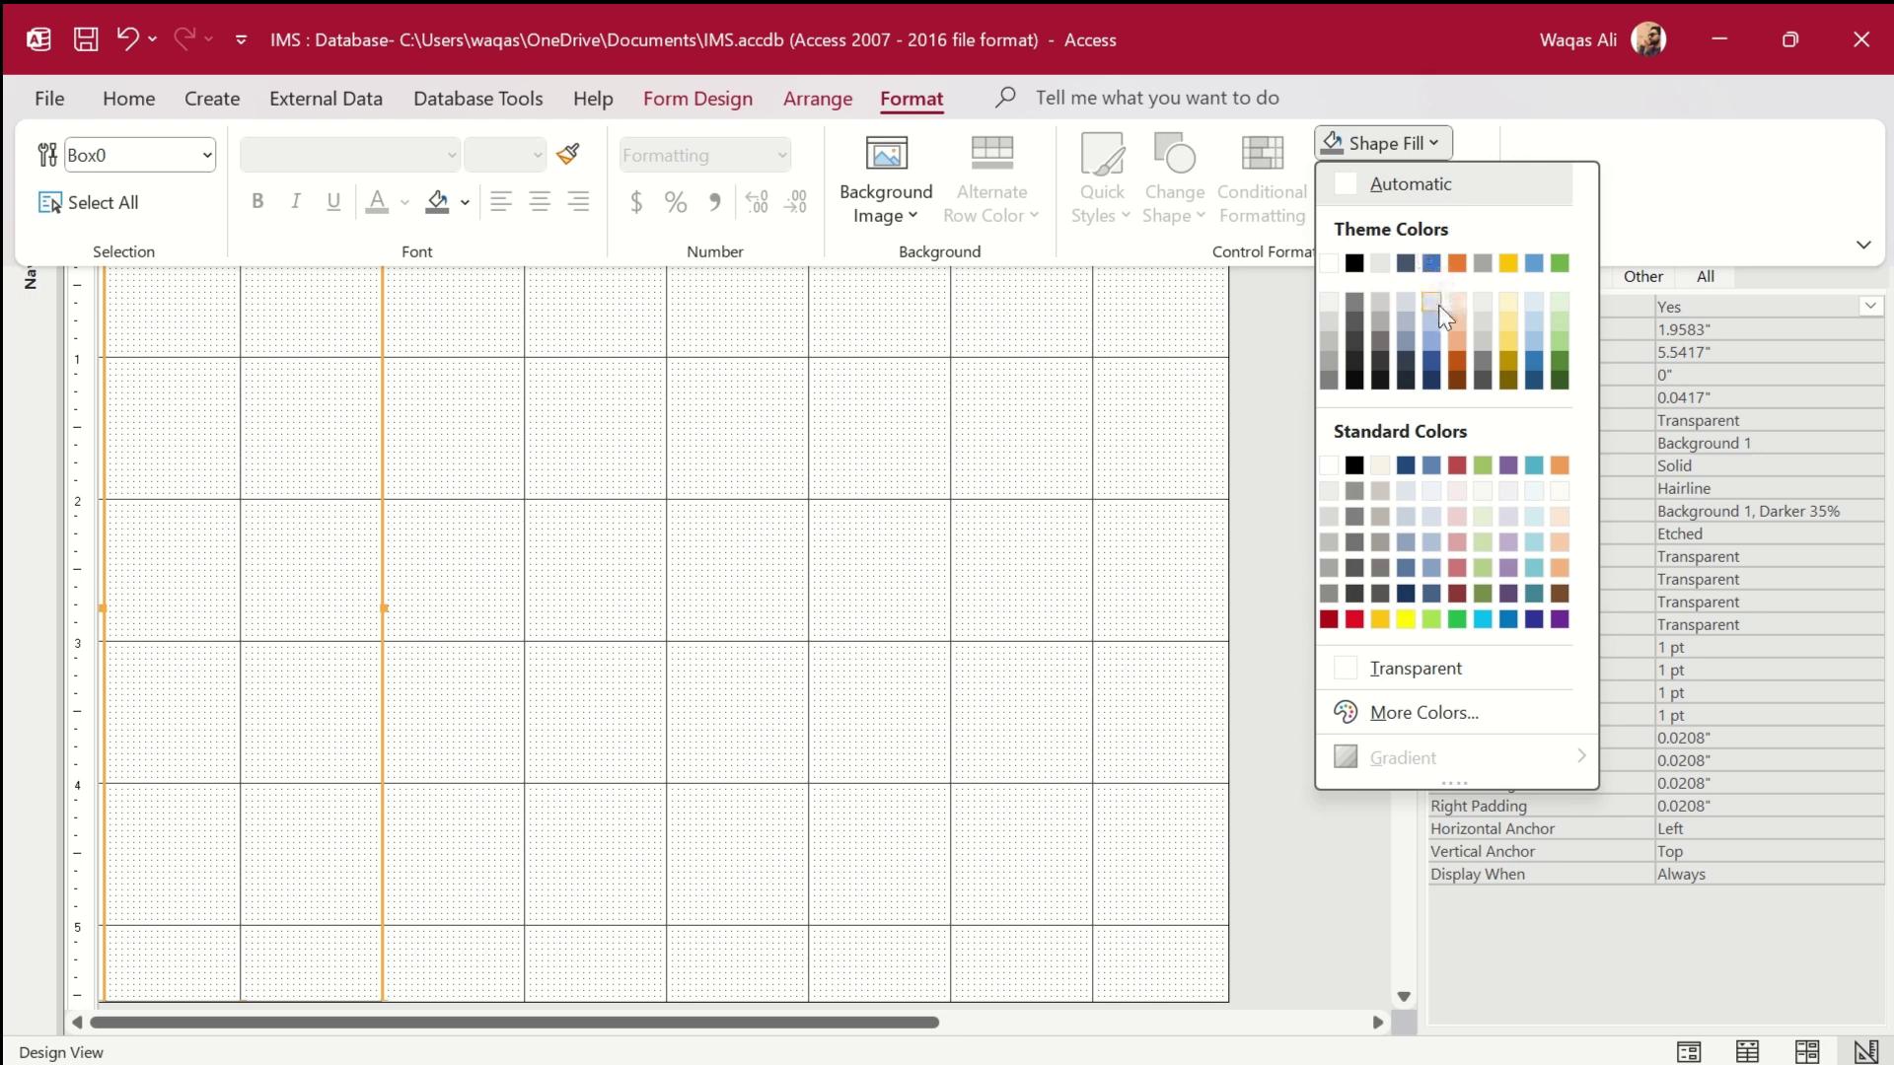
left_click(1438, 305)
left_click(1380, 143)
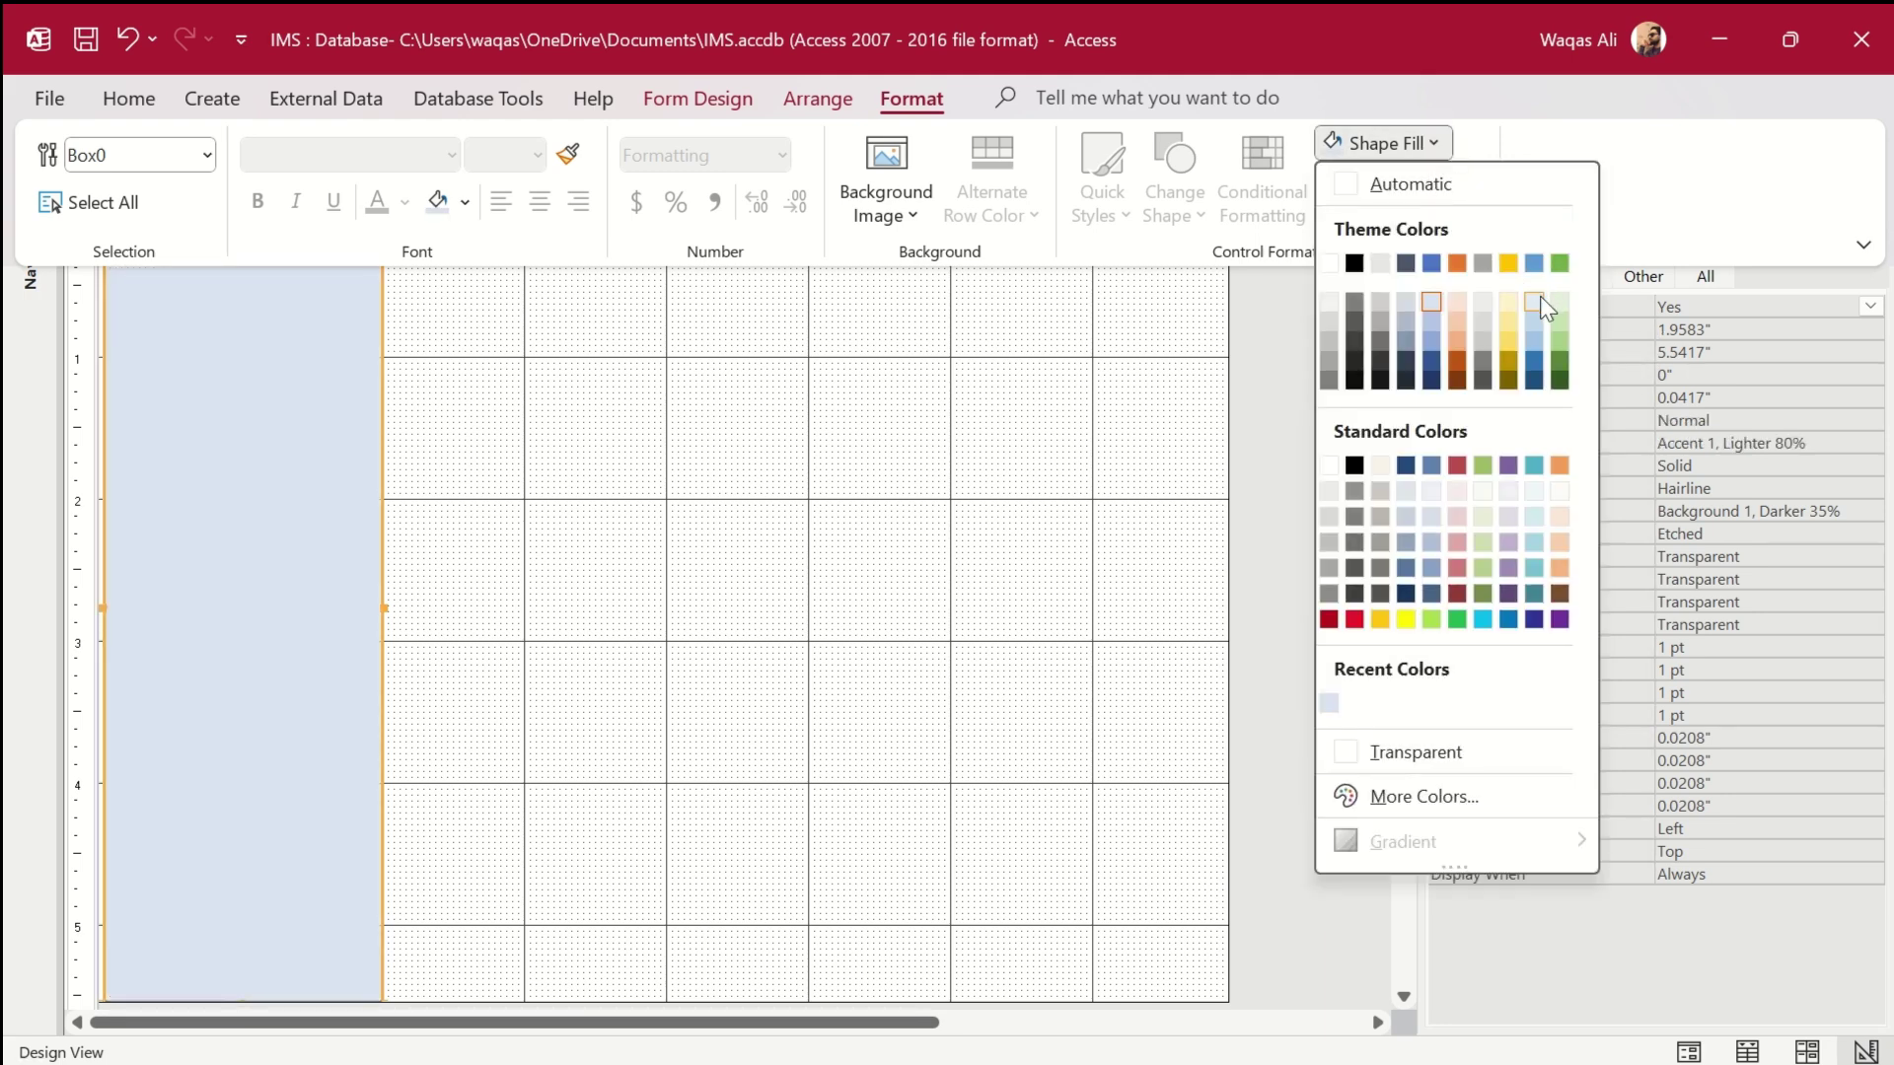
left_click(1534, 302)
left_click(421, 523)
left_click(296, 473)
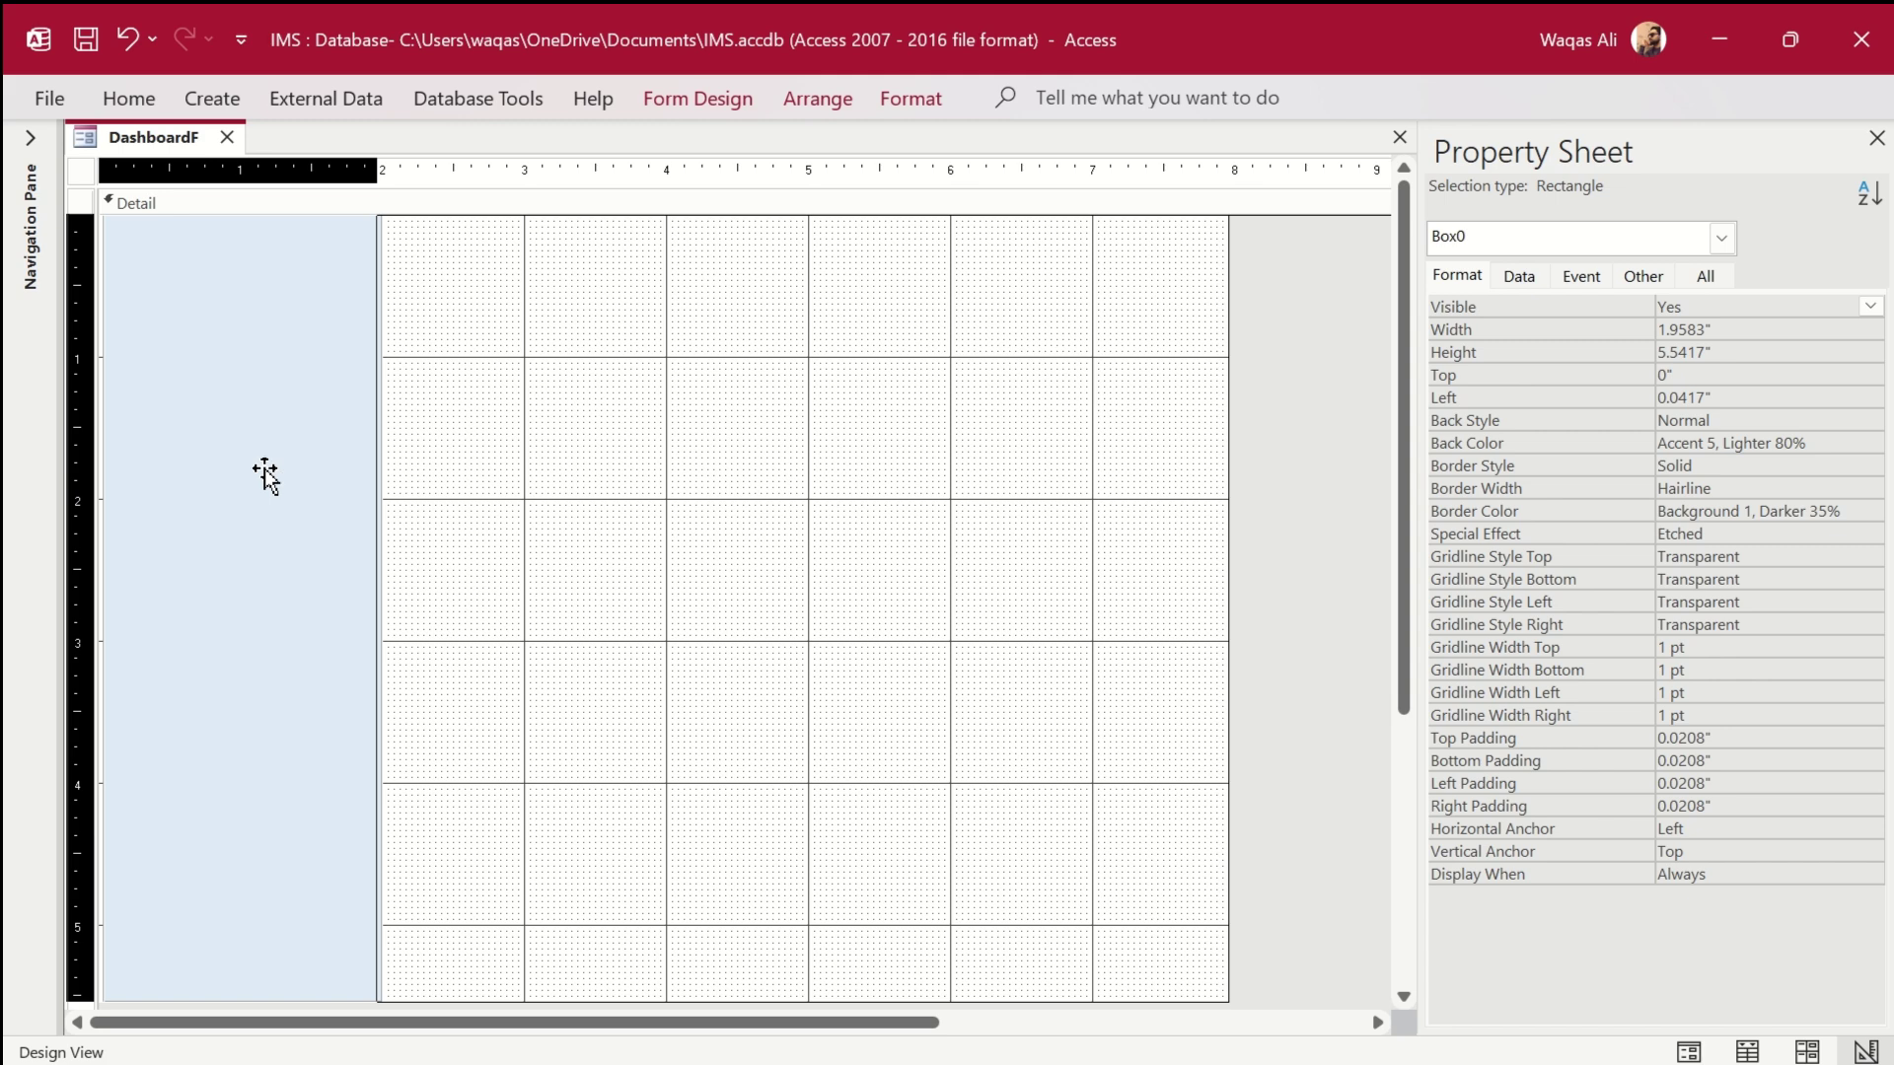
left_click_drag(265, 476, 260, 474)
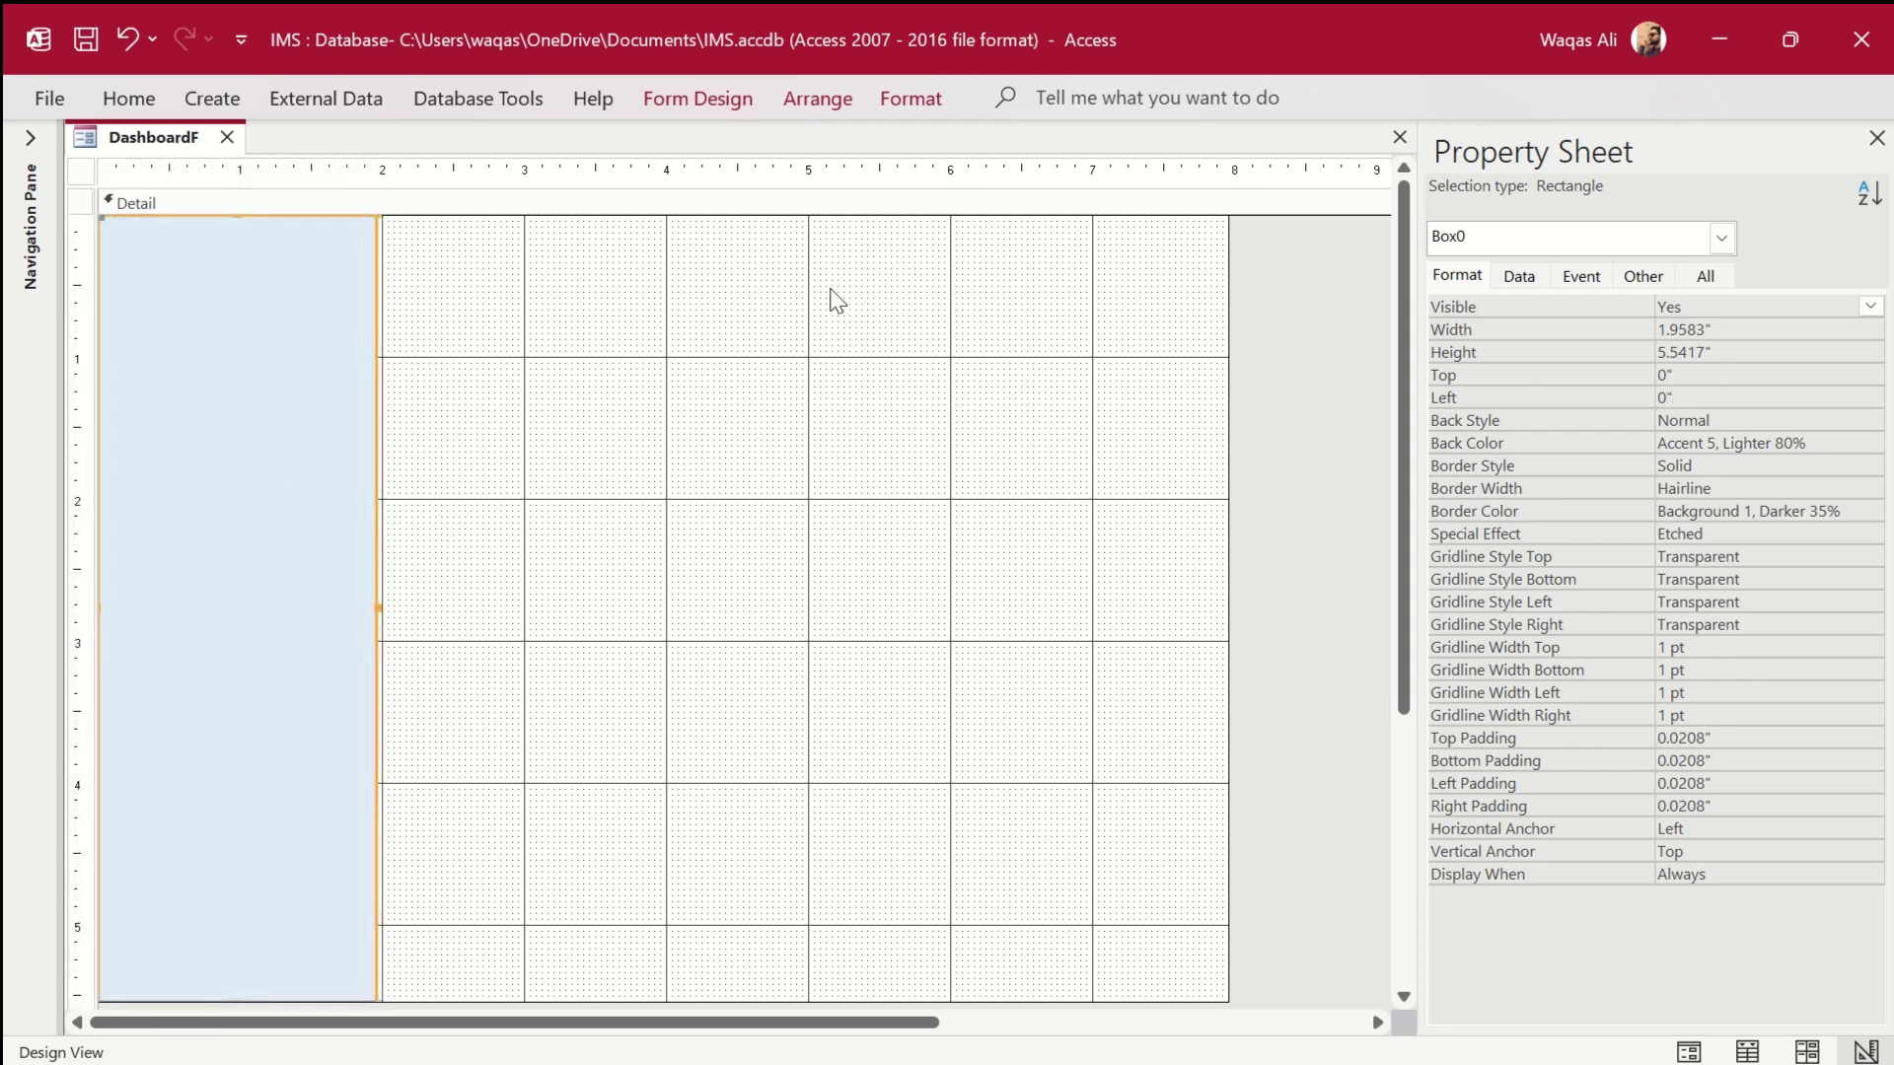
Check how the rectangle looks in Form View and return to Design View.
right_click(148, 150)
left_click(262, 306)
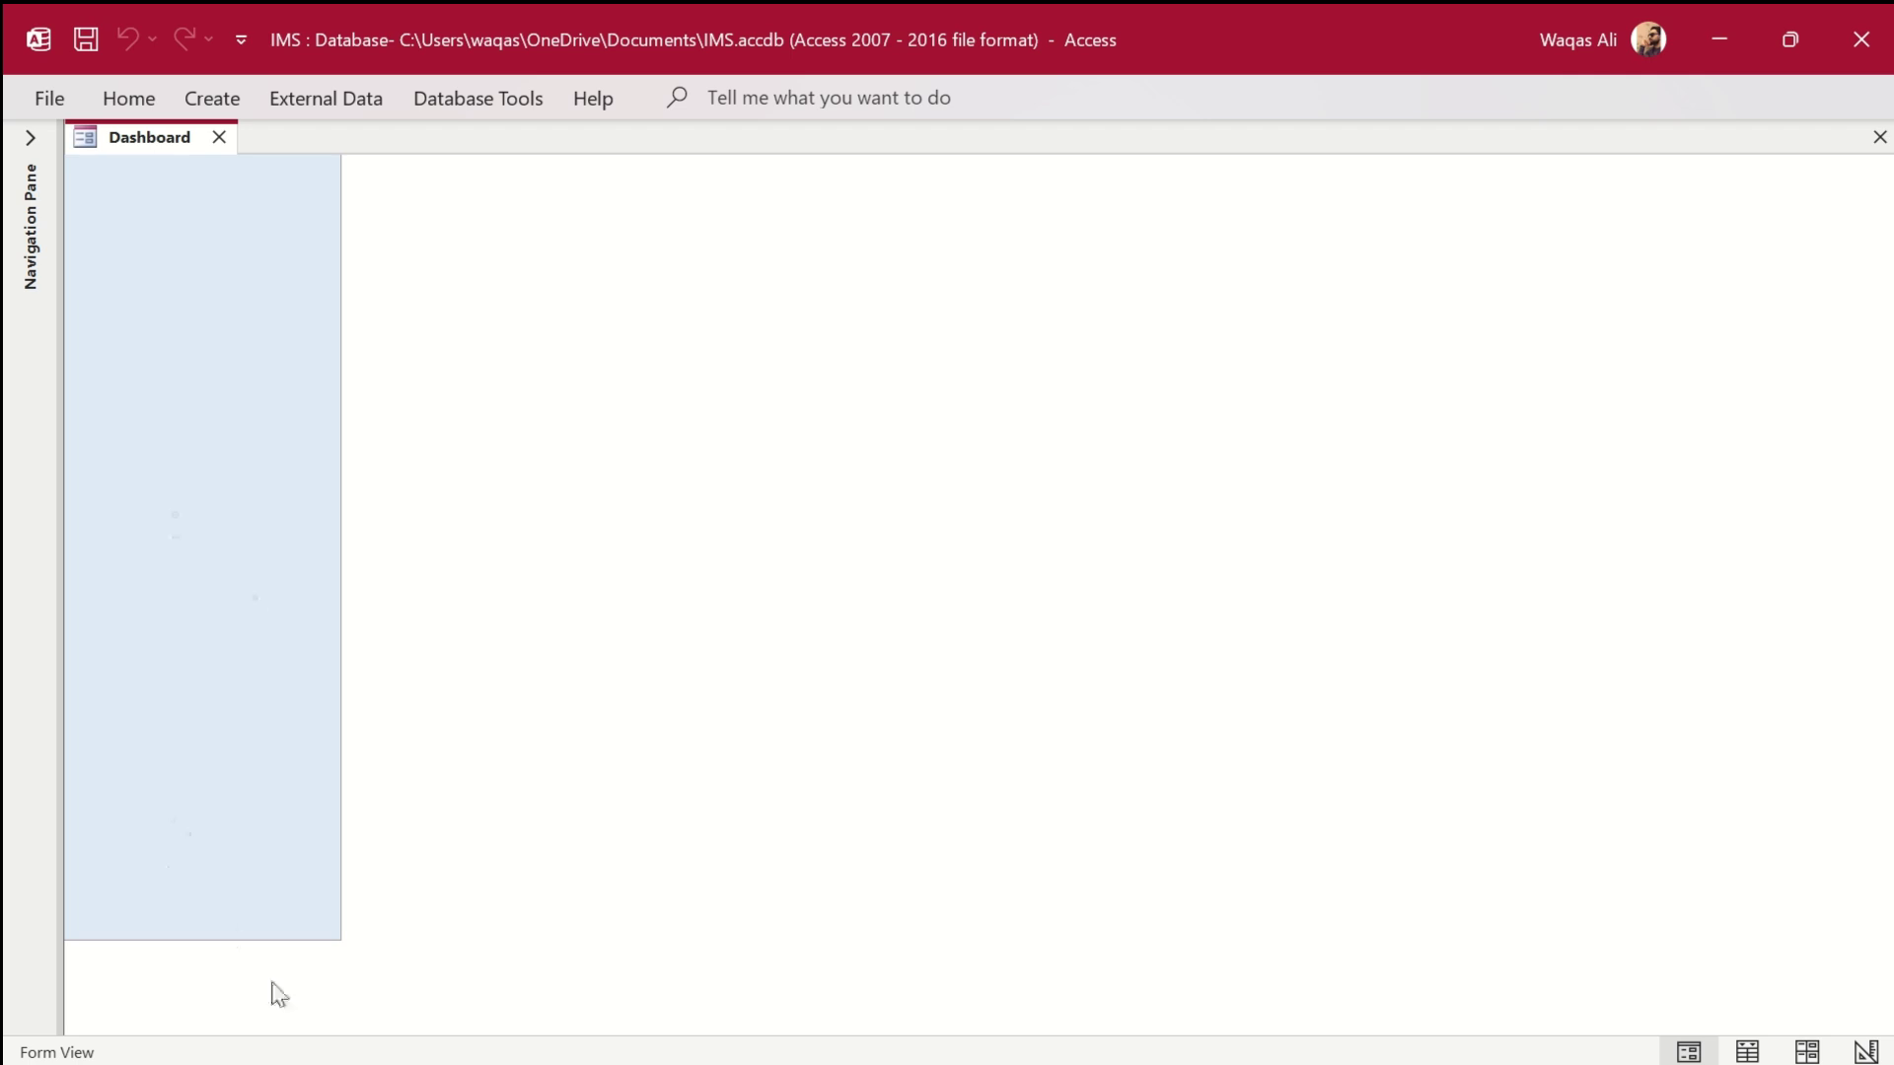
right_click(1137, 532)
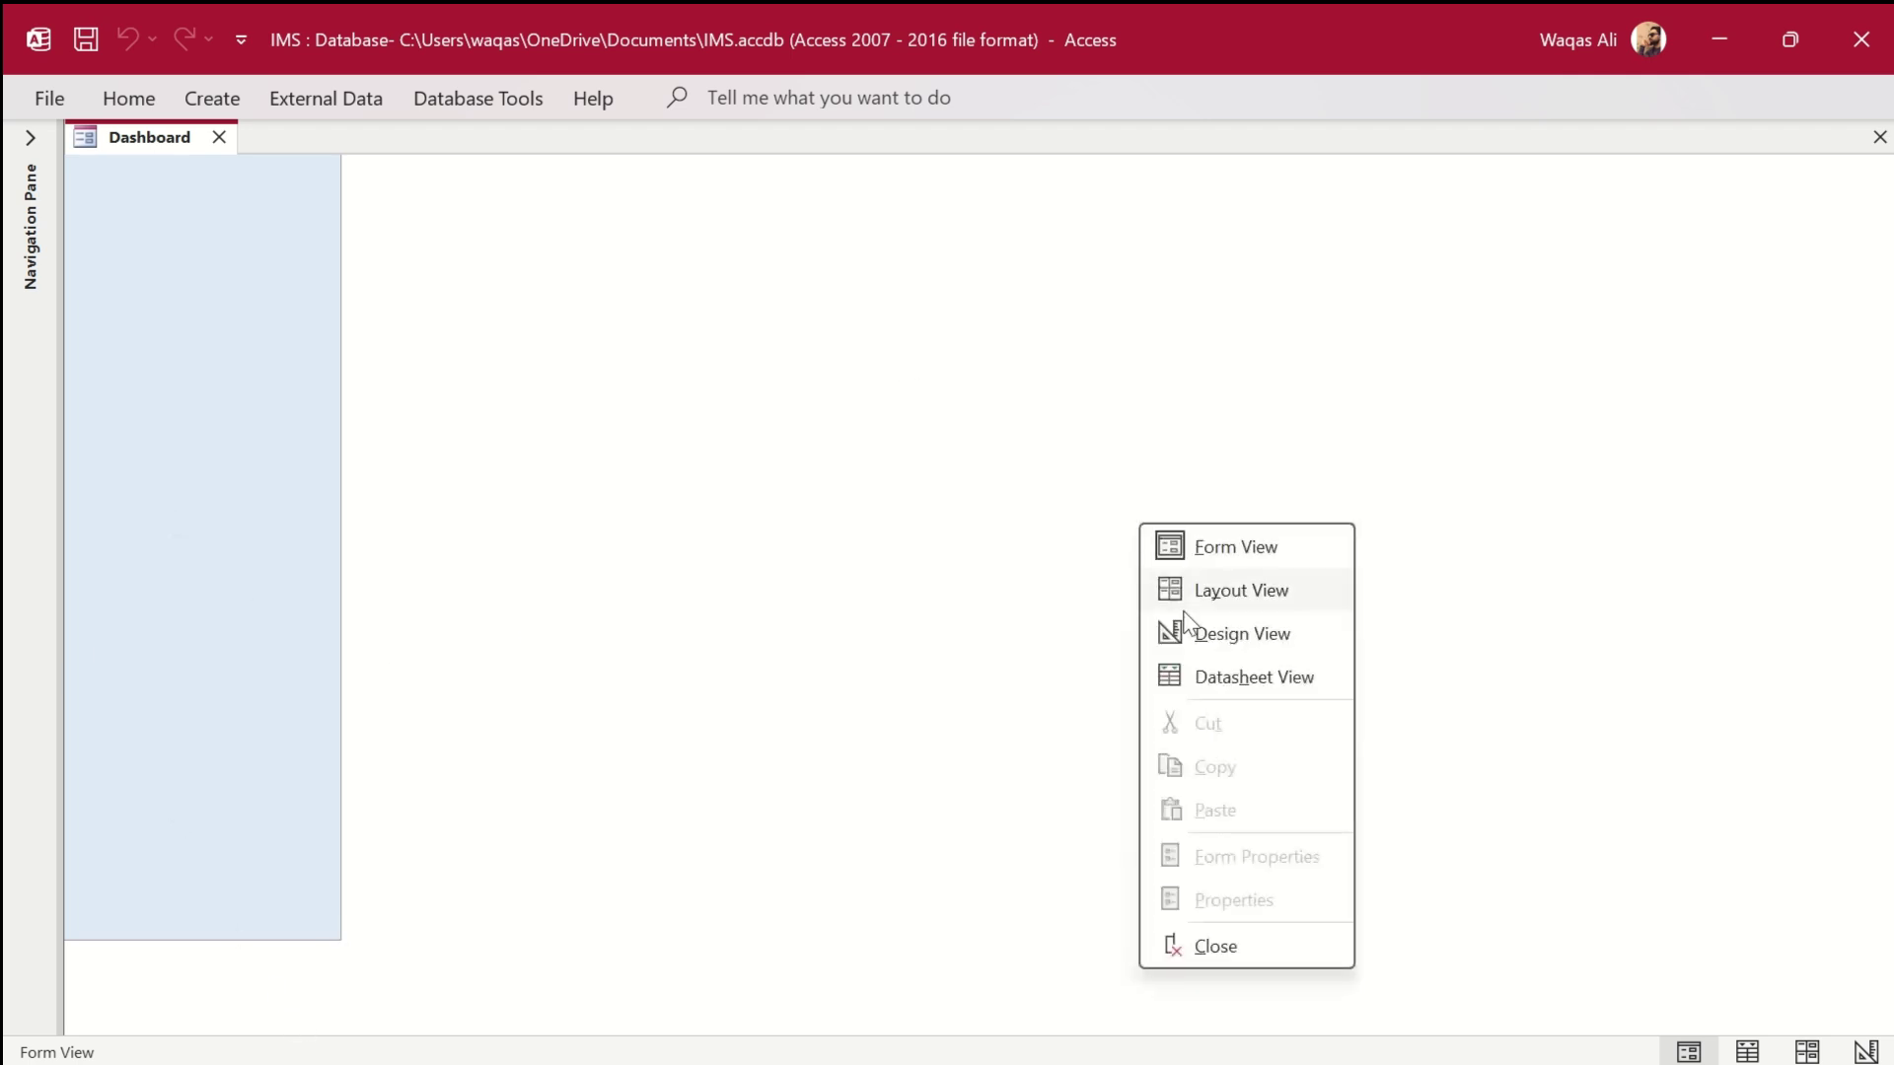
left_click(1174, 632)
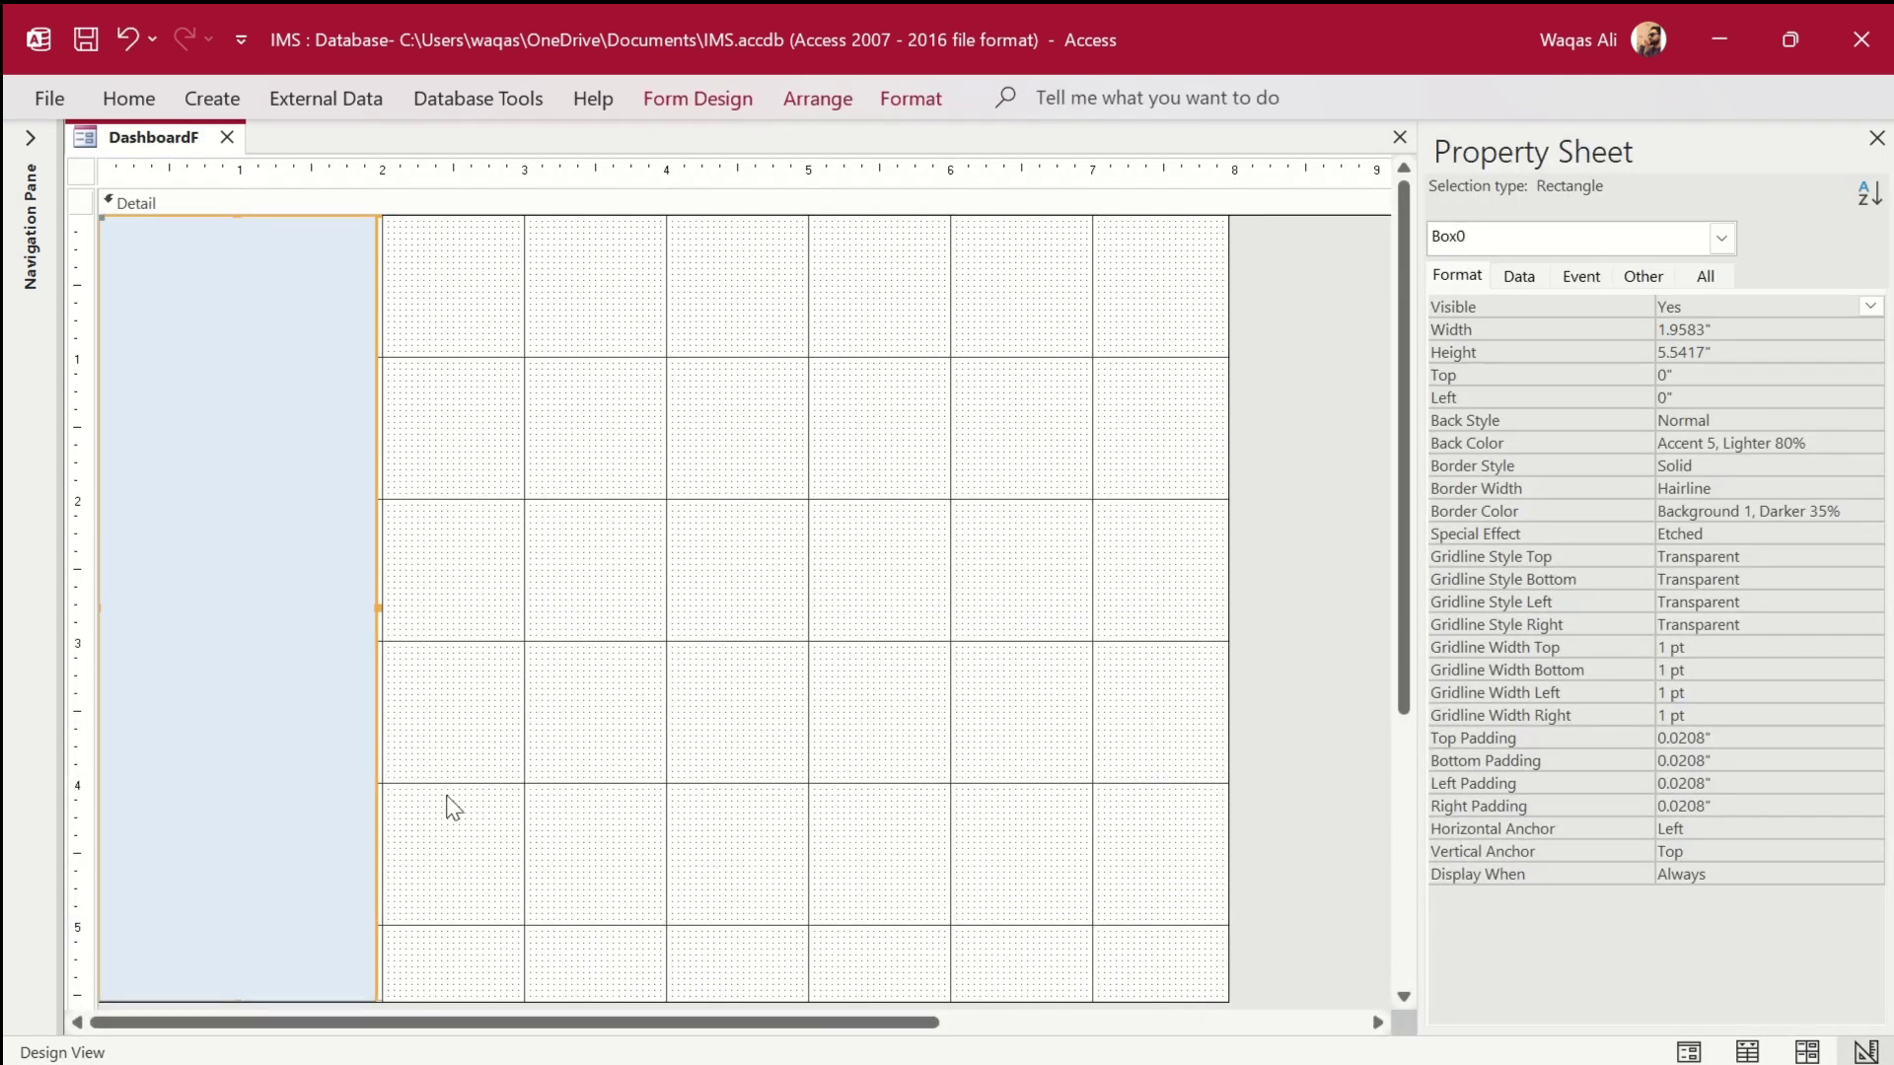
Set the rectangle's Vertical Anchor property to Both.
scroll(456, 803, "down", 3)
scroll(392, 661, "up", 3)
left_click(1694, 851)
left_click(1870, 853)
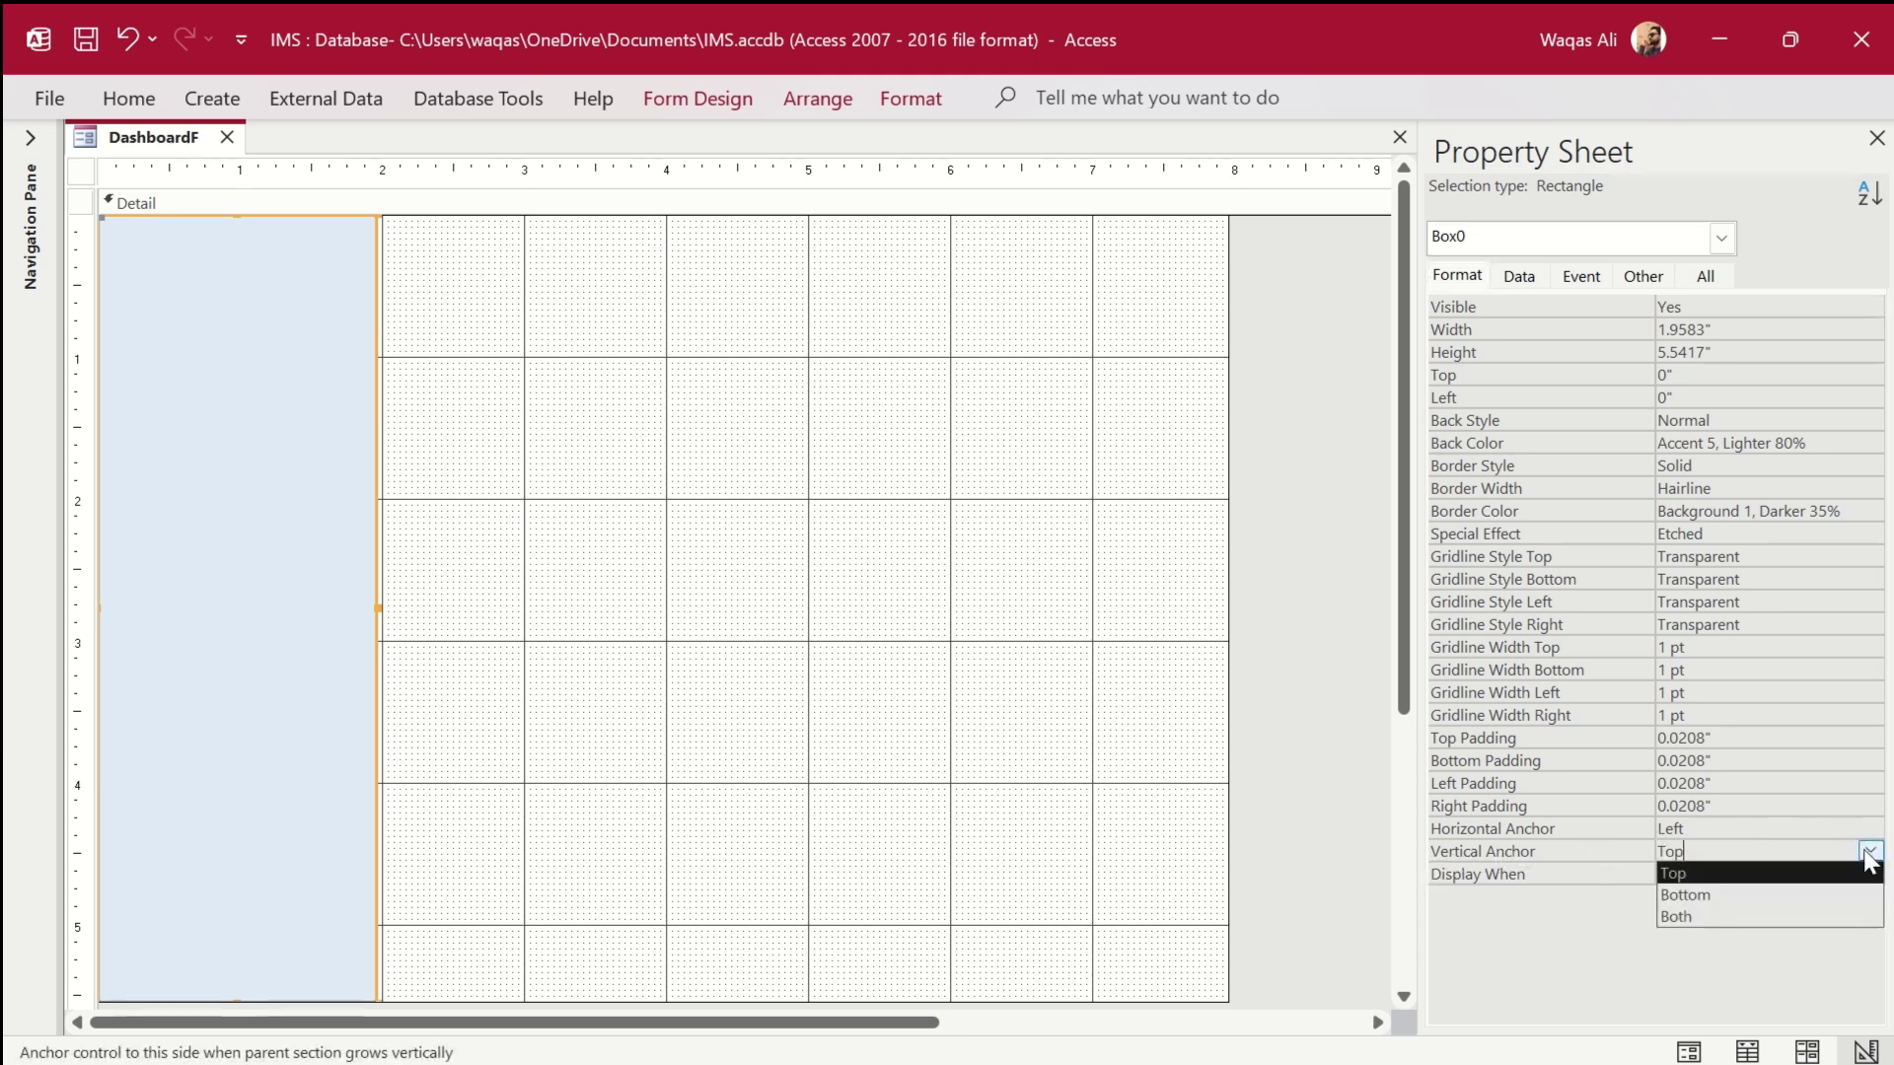
left_click(1795, 916)
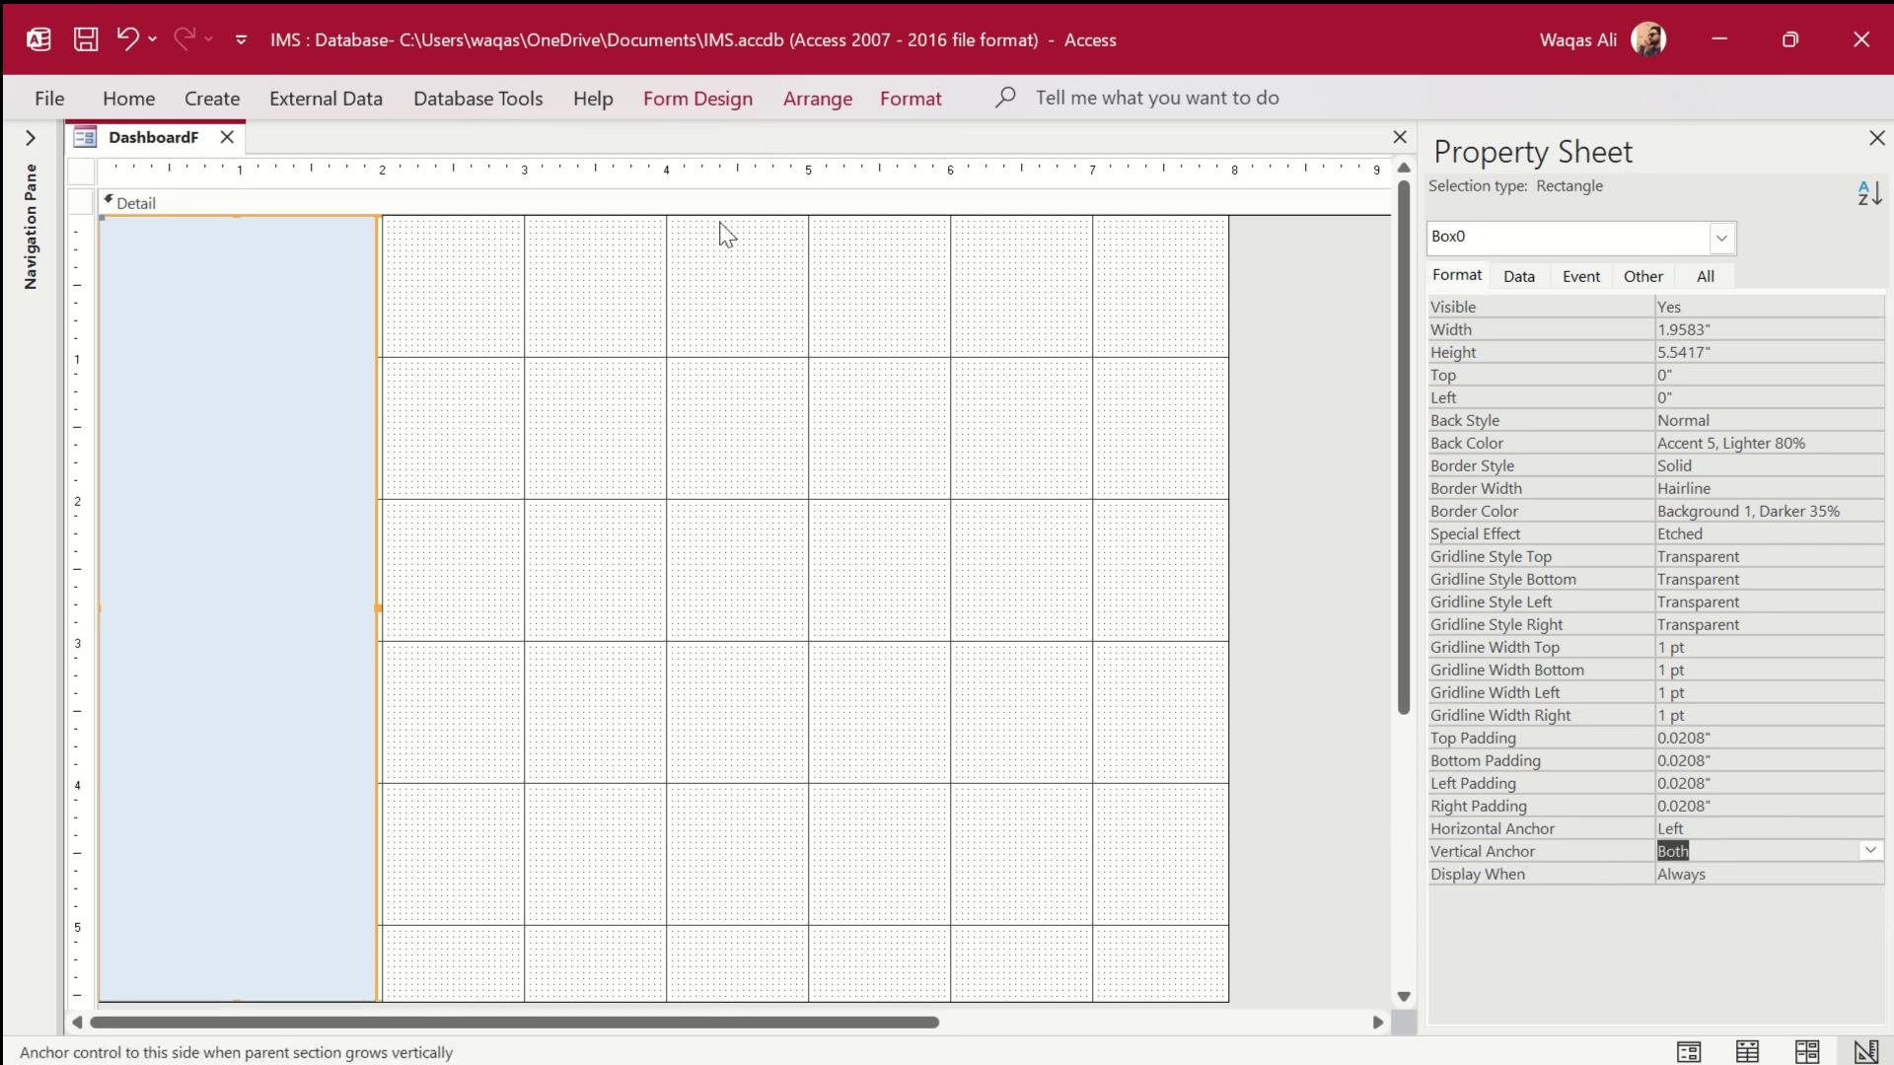
Make the rectangle's outline transparent.
left_click(919, 101)
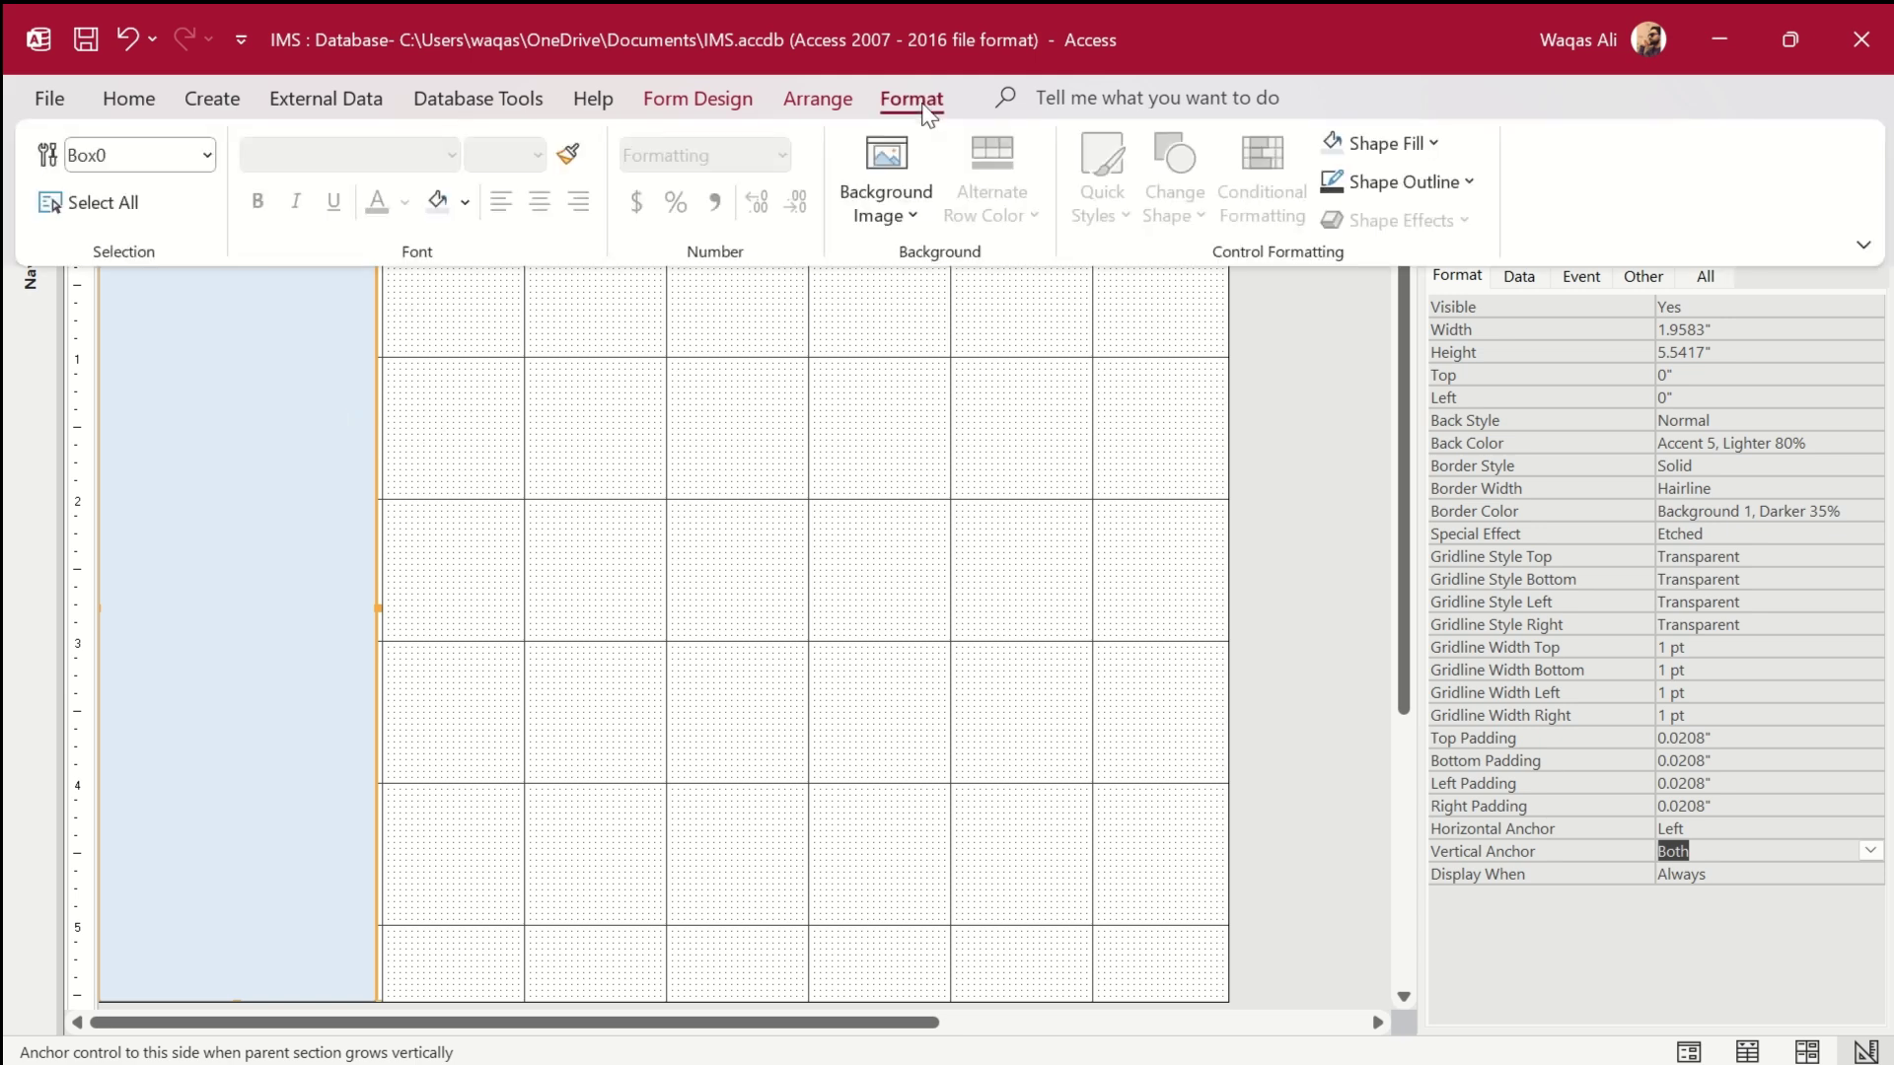
left_click(1402, 185)
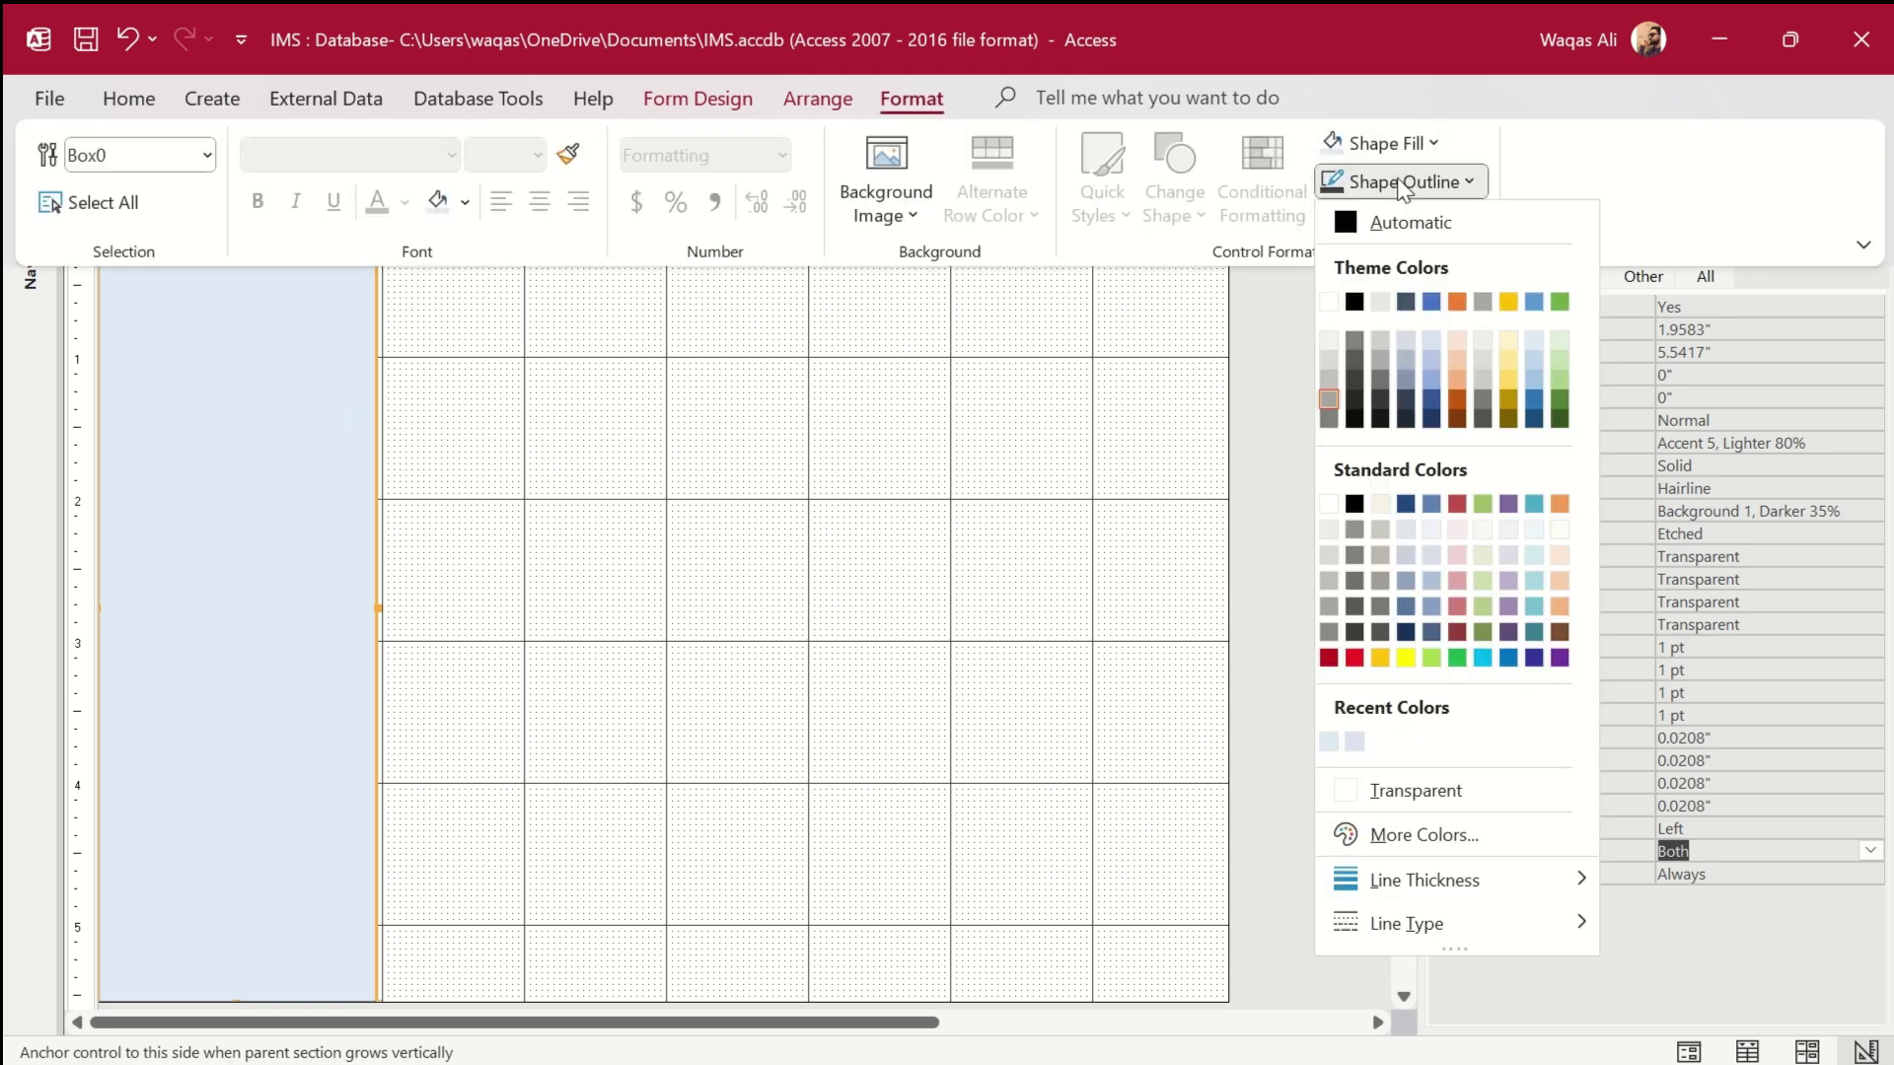
left_click(1395, 794)
left_click(472, 424)
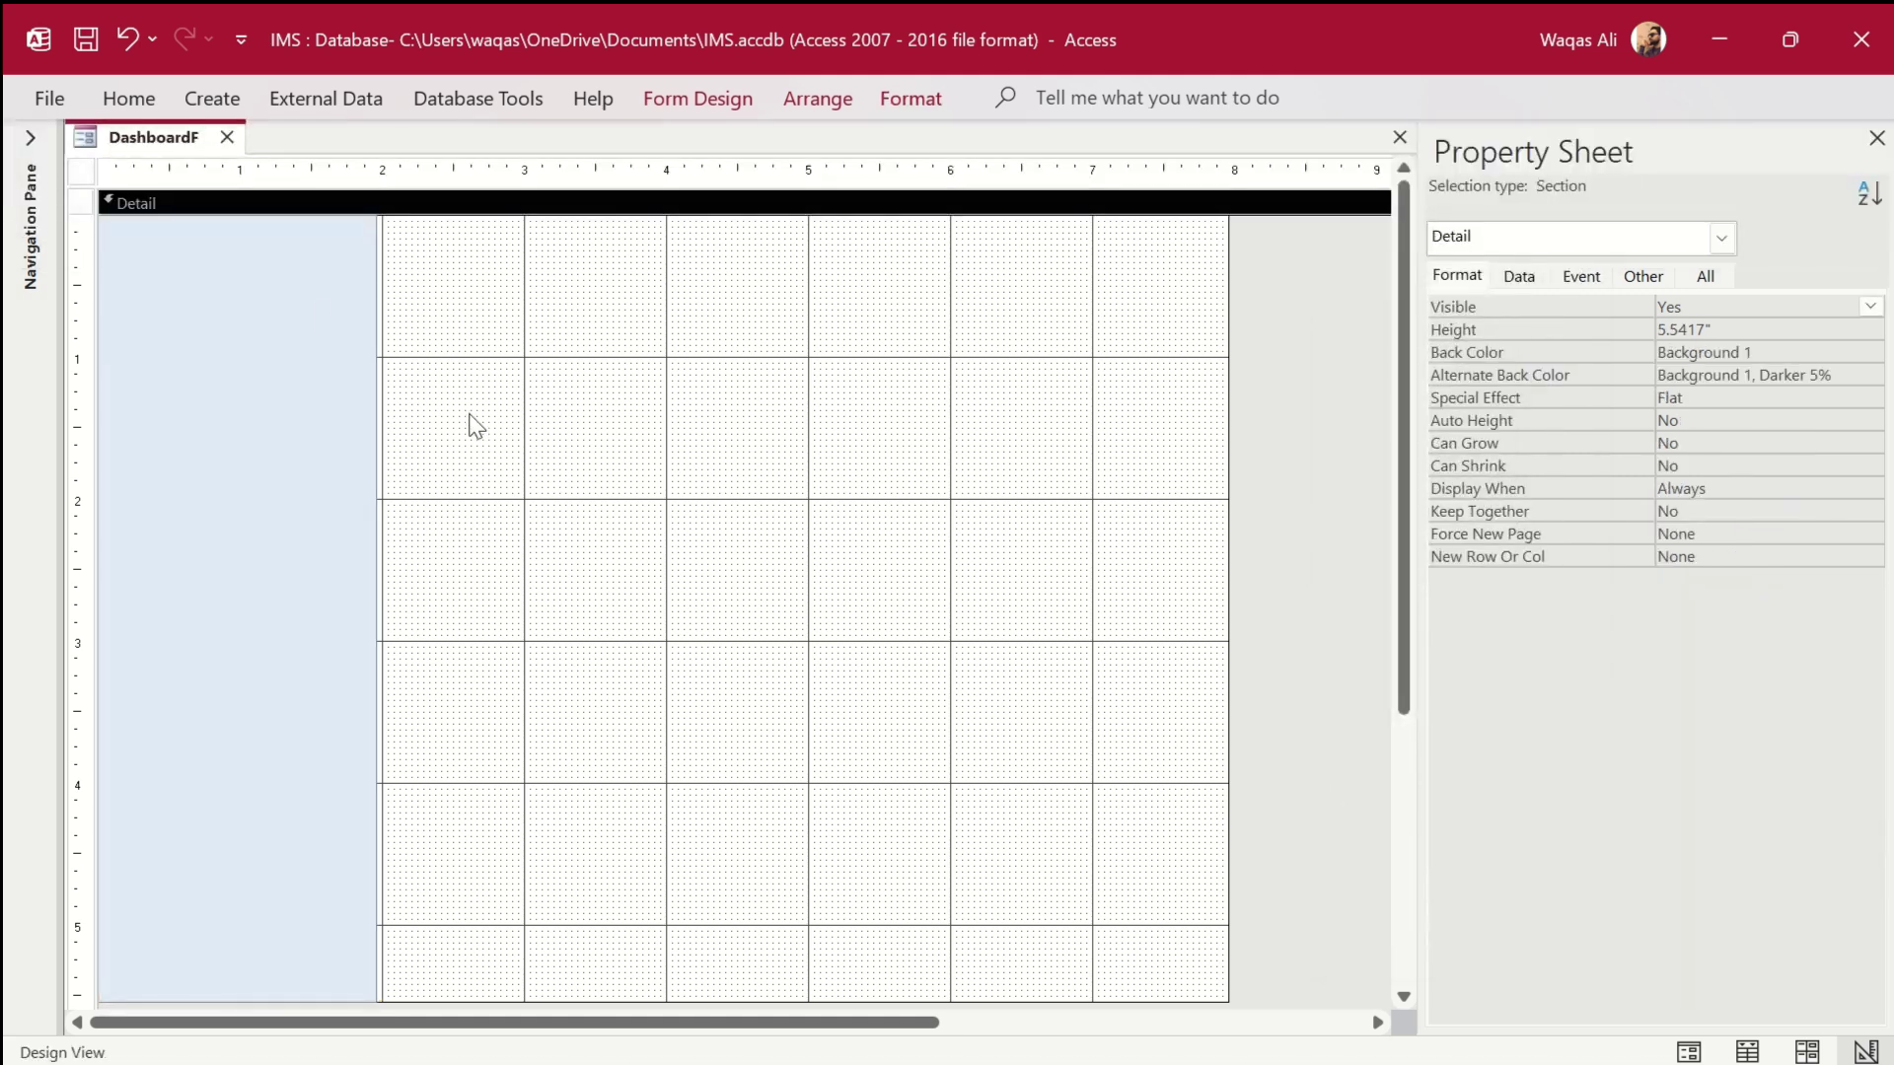
Check the anchored, borderless side panel in Form View and go back to Design View.
right_click(182, 133)
left_click(198, 148)
right_click(199, 147)
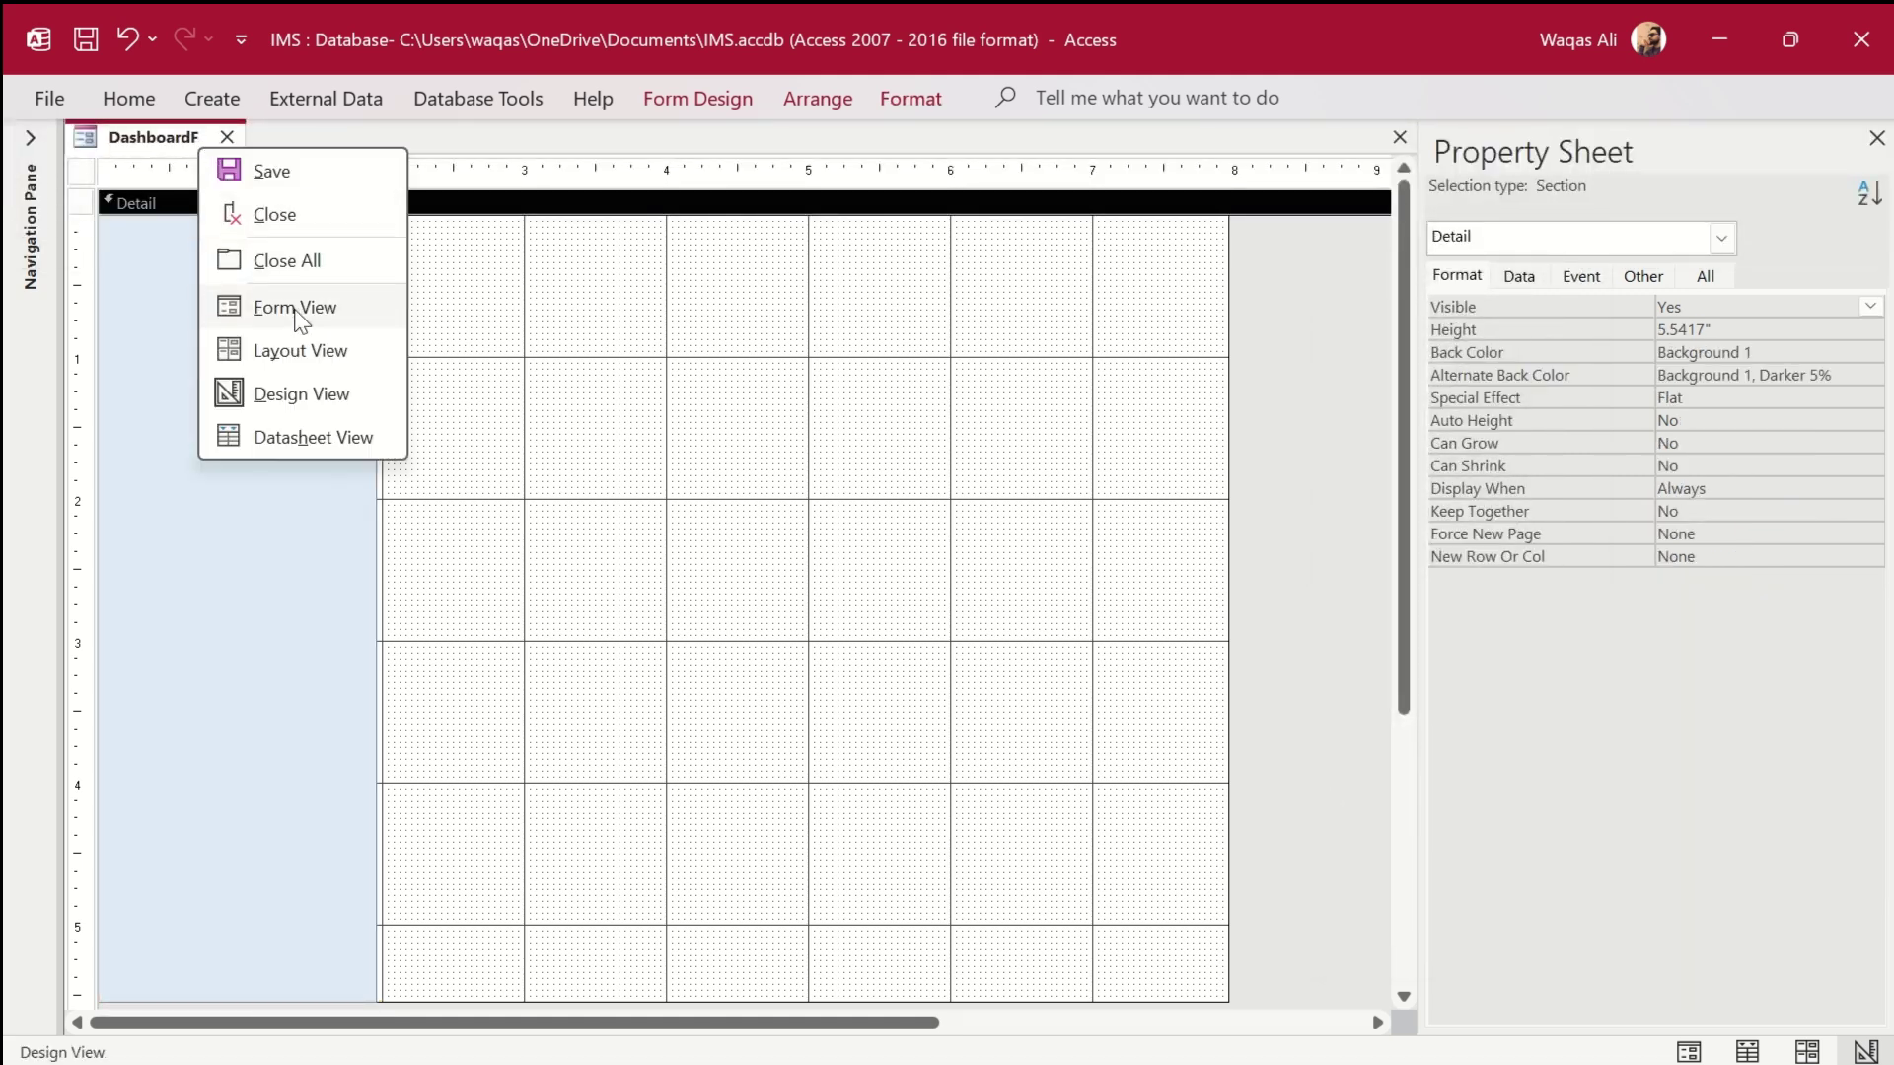
left_click(297, 310)
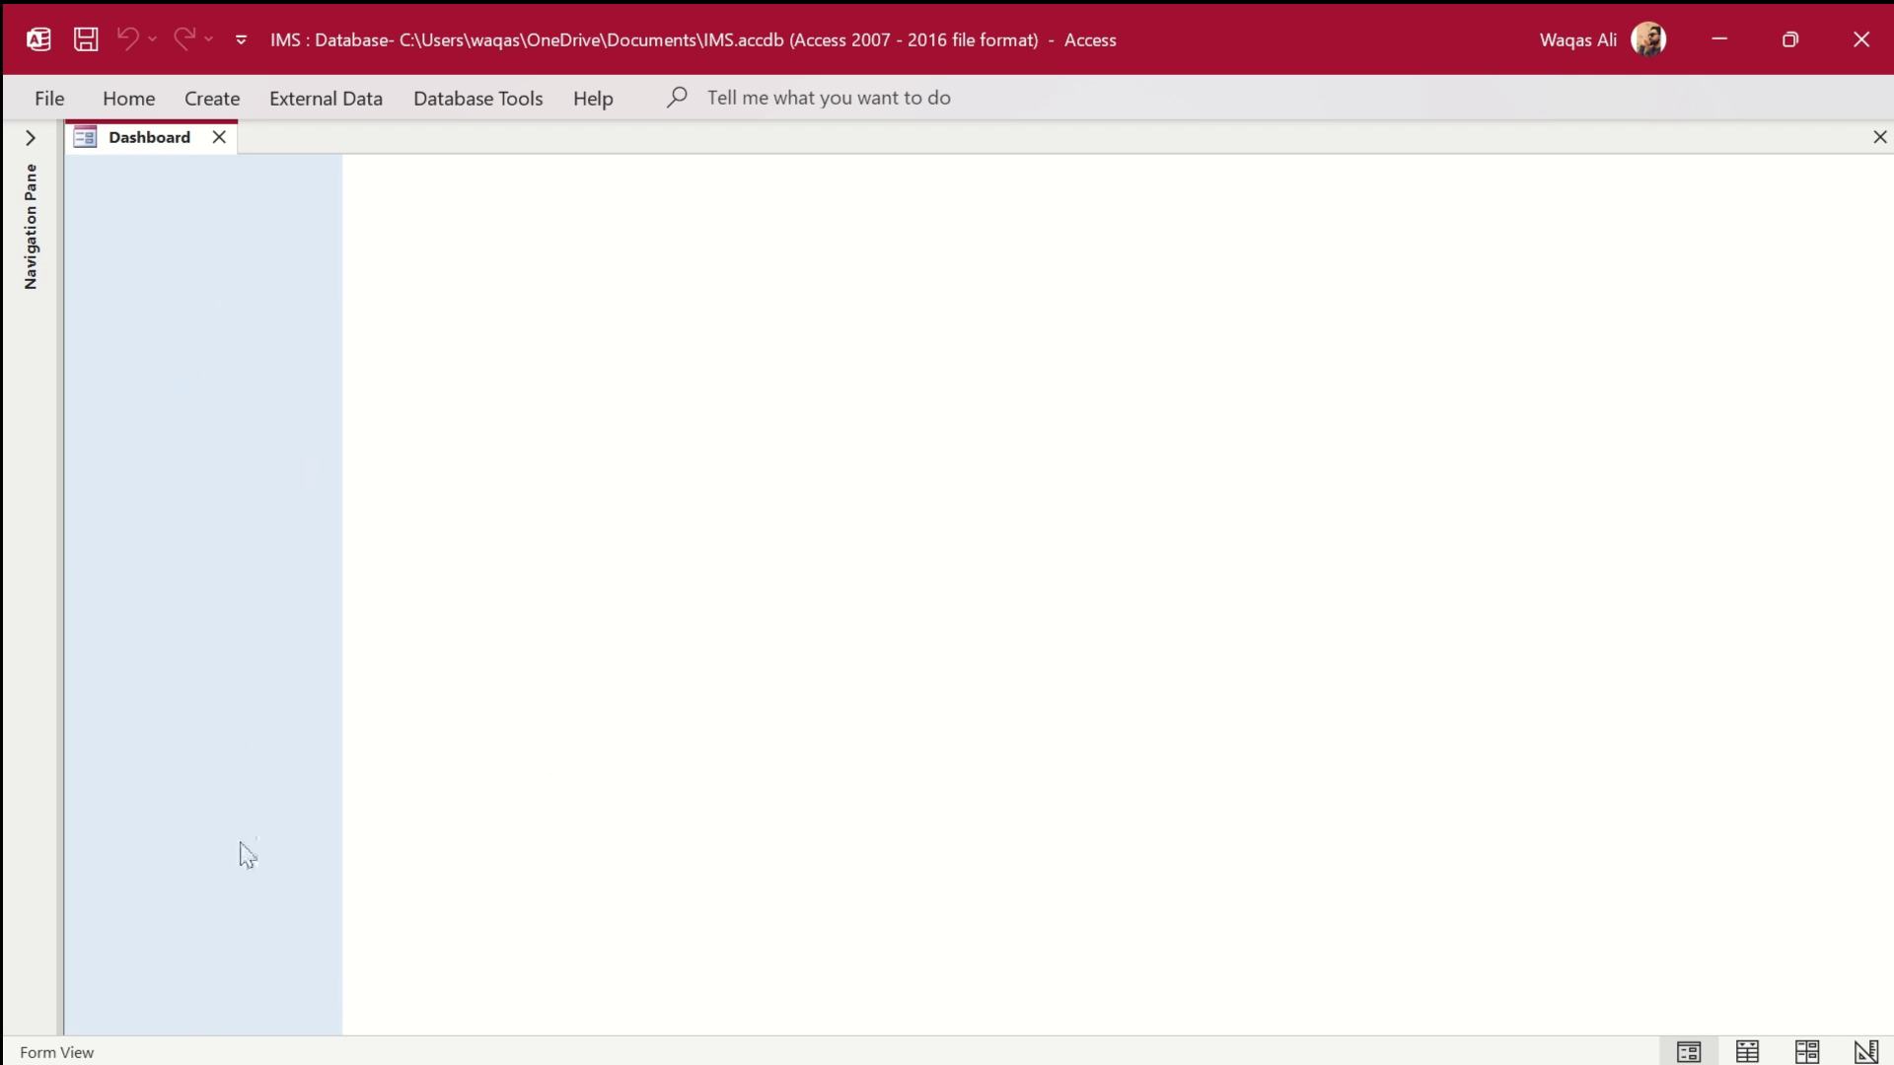
right_click(605, 372)
left_click(661, 465)
Add a command button near the top of the blue side panel without using the Command Button Wizard.
left_click(720, 100)
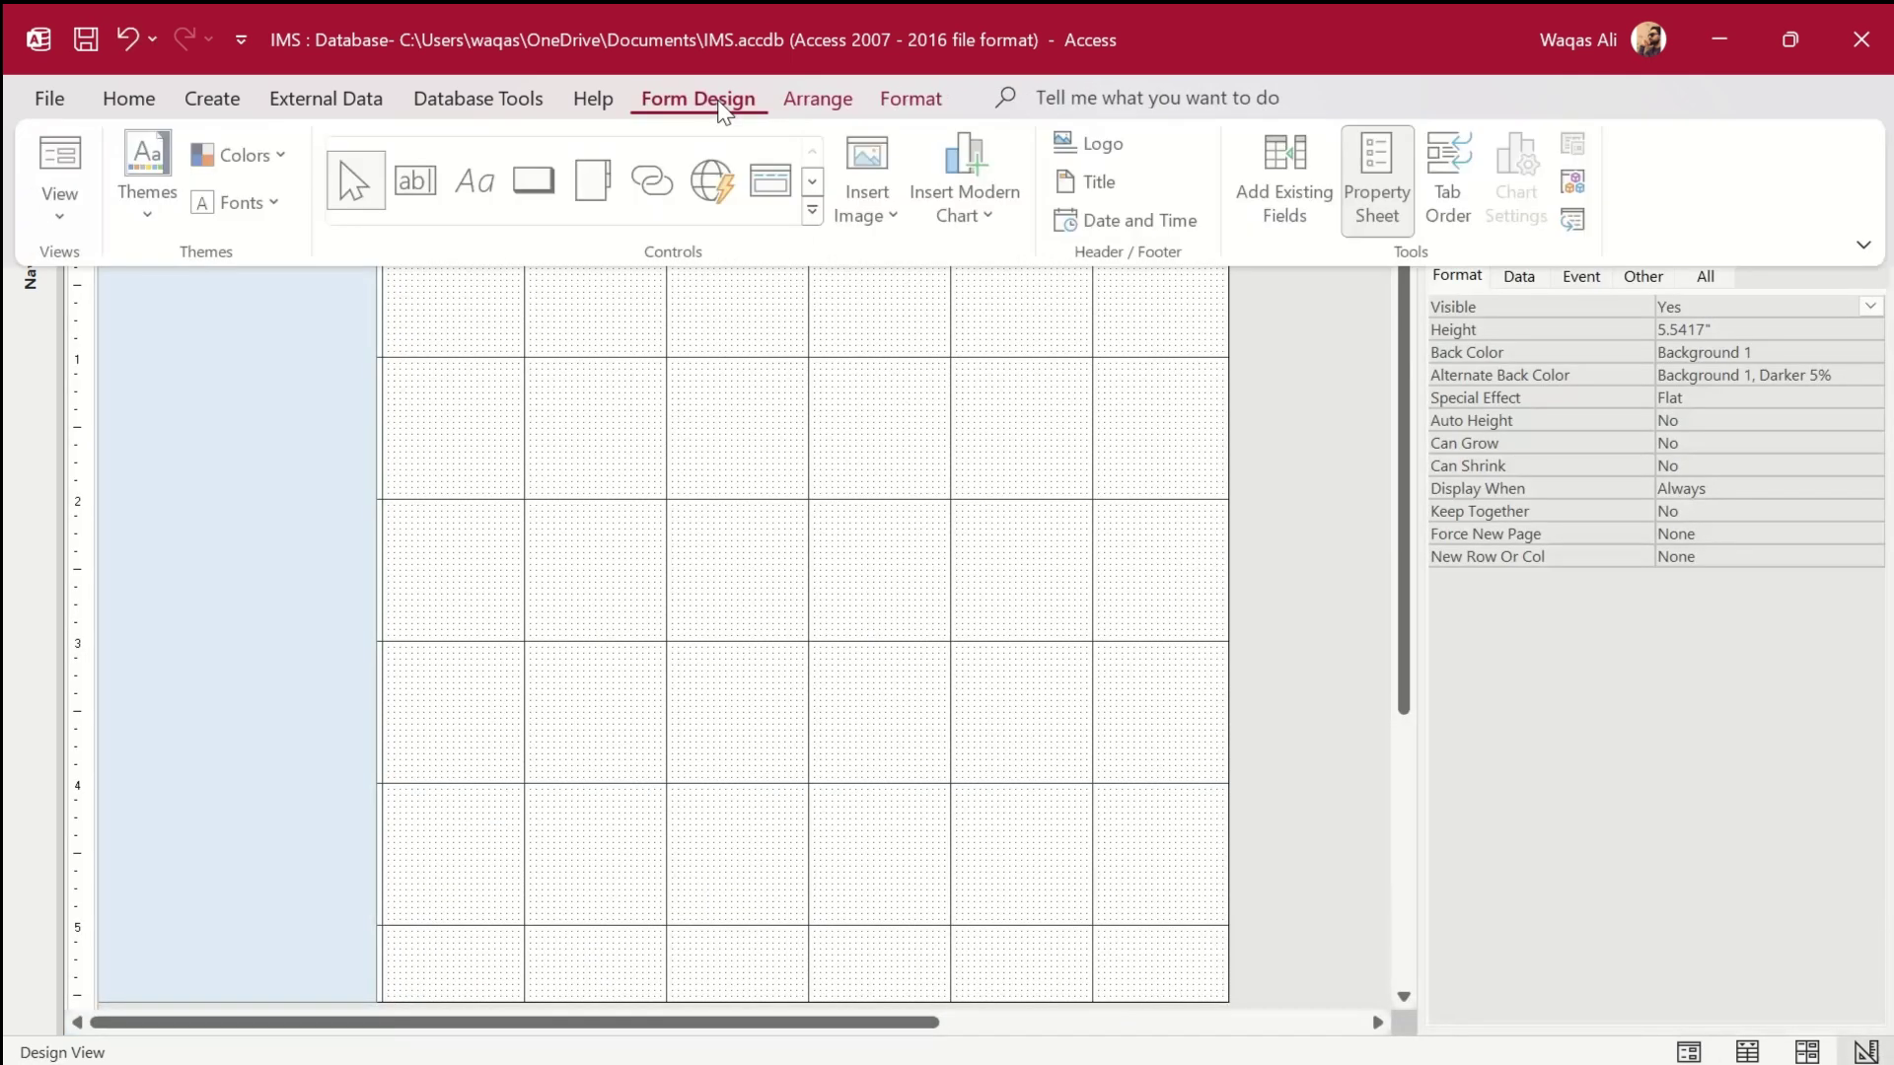
left_click(536, 180)
left_click(123, 312)
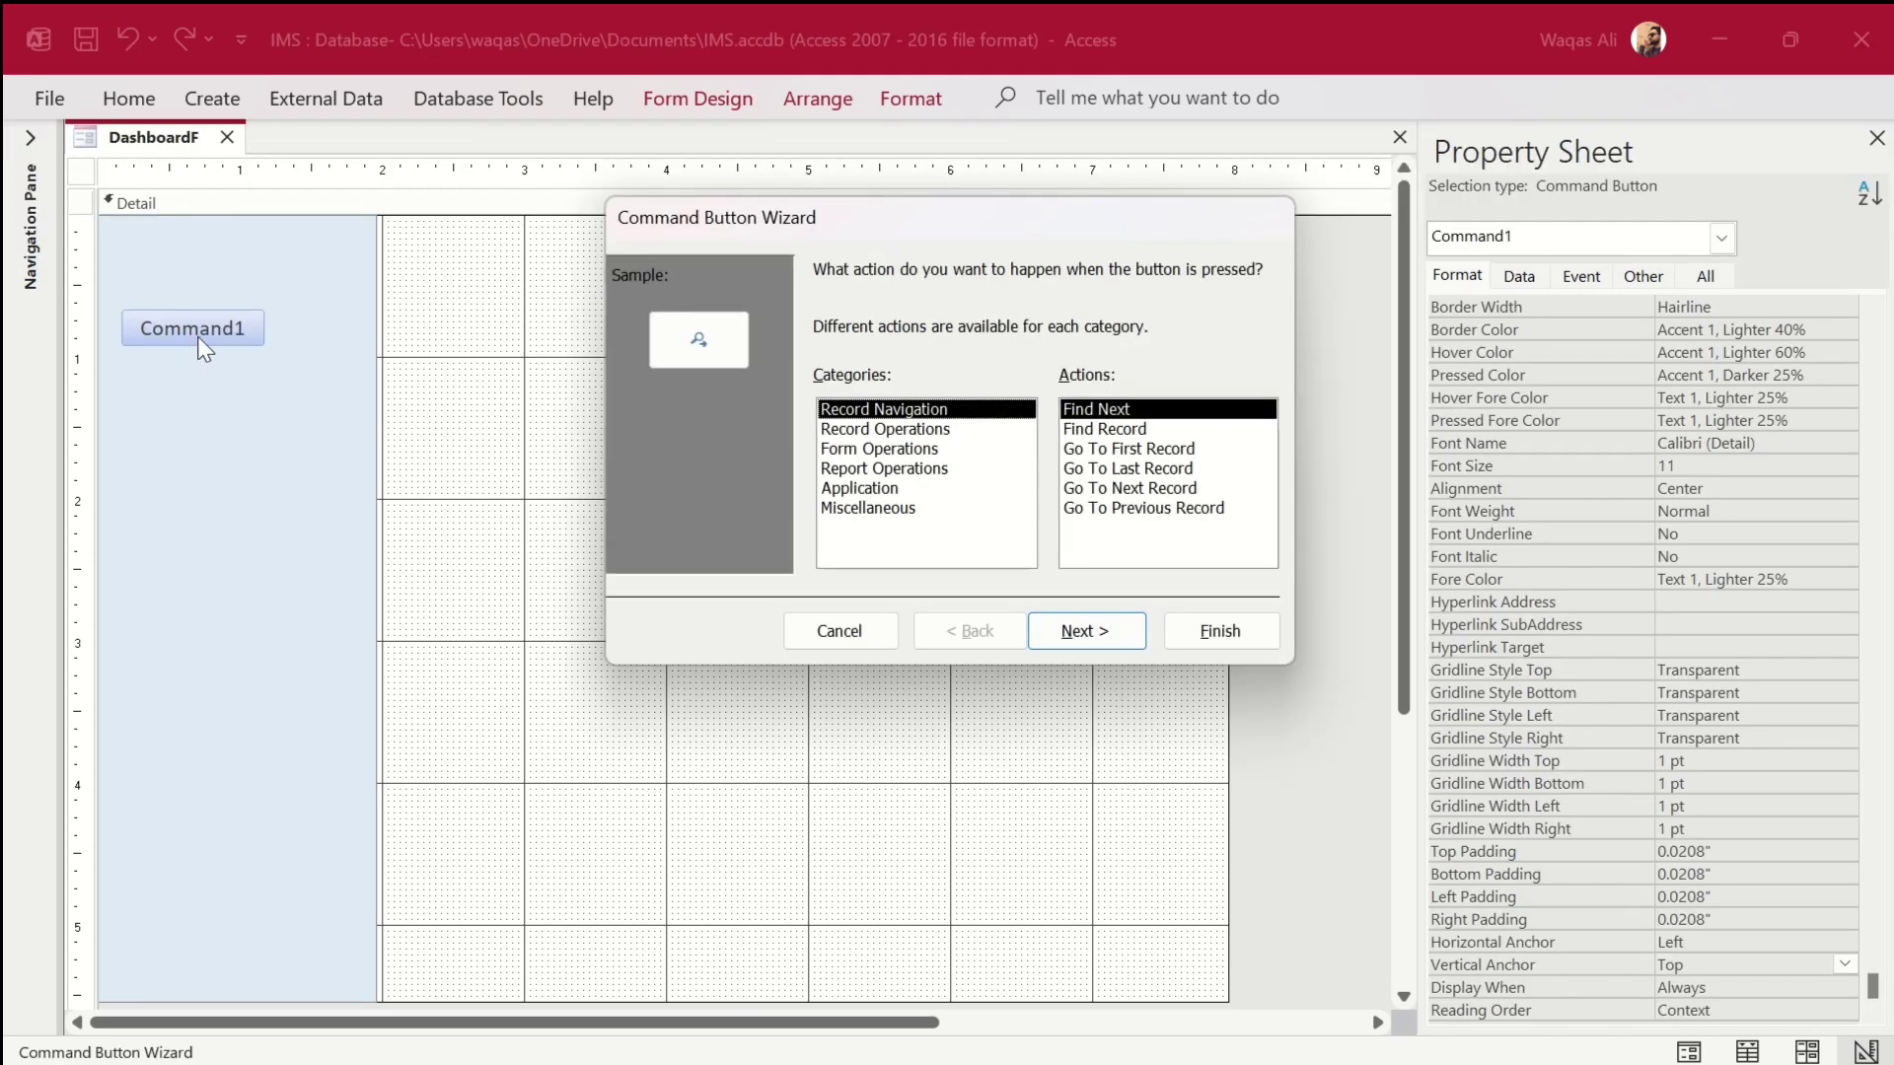
left_click(840, 630)
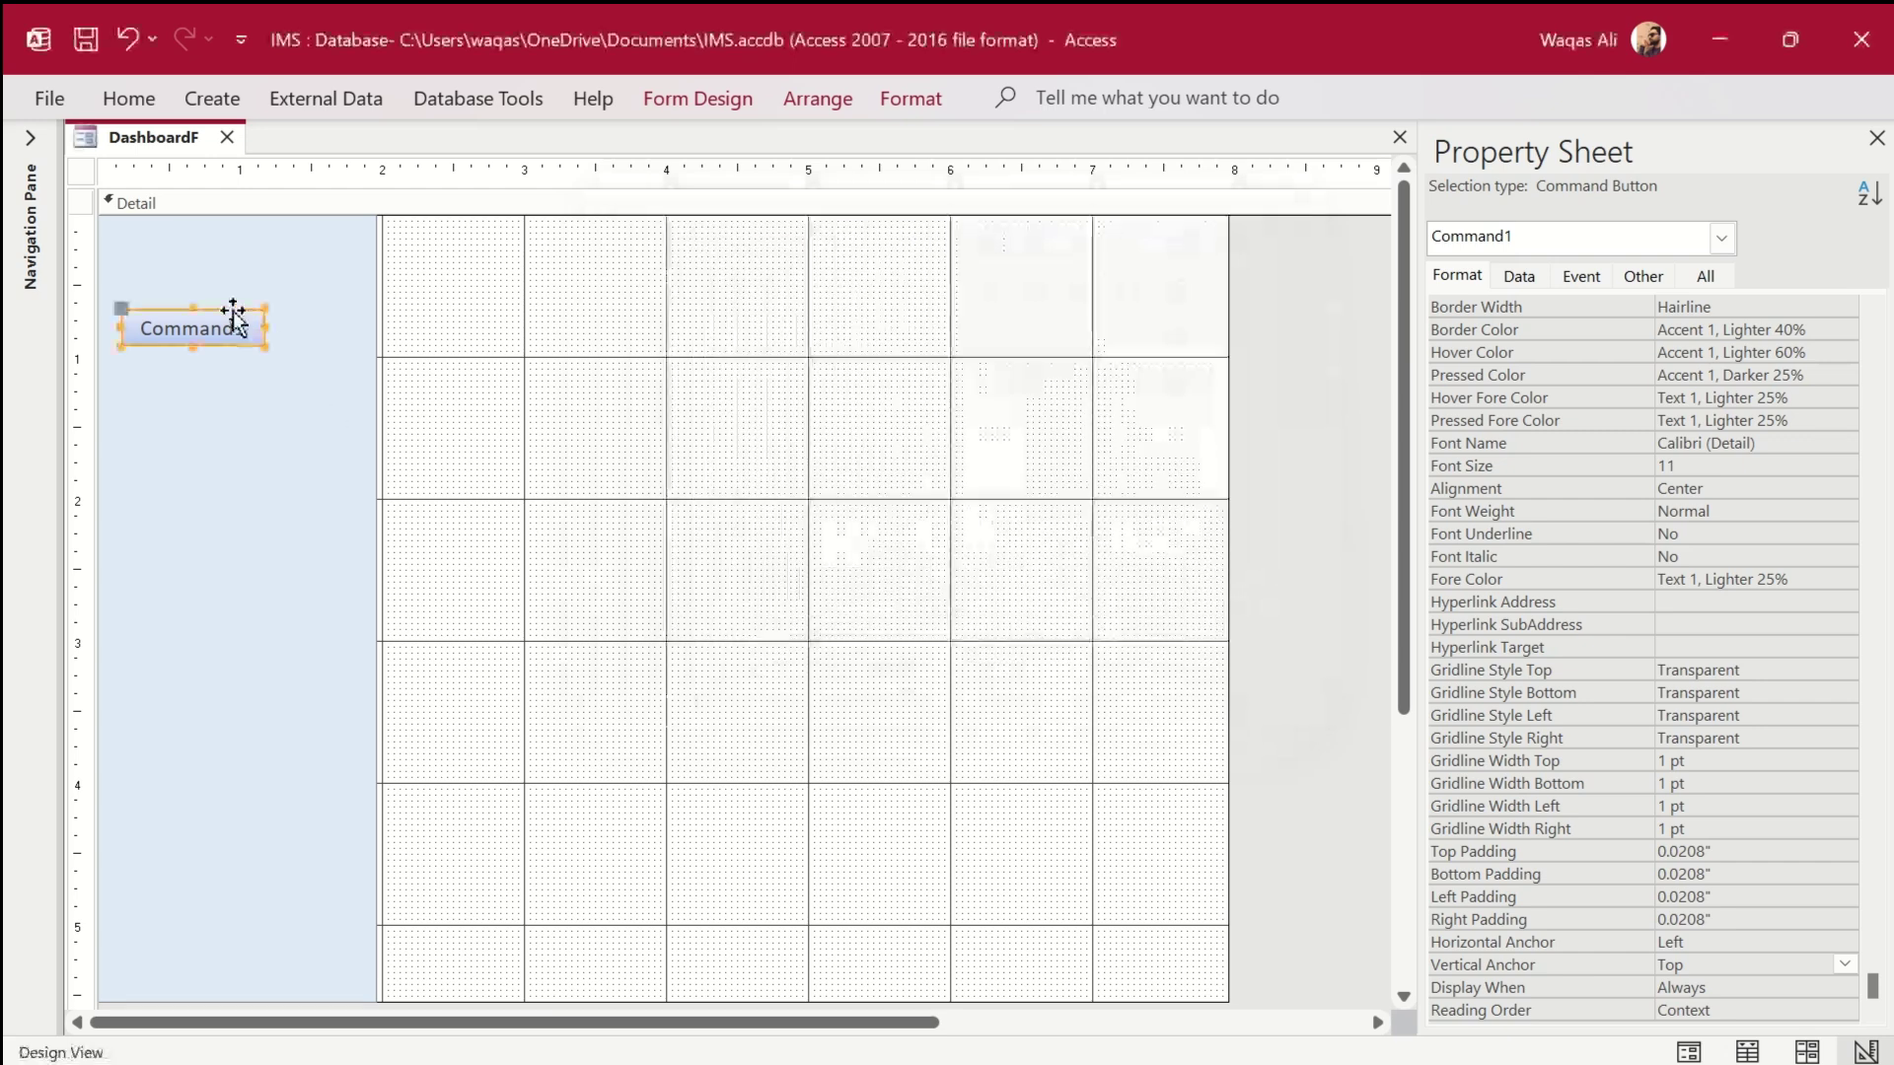
Stretch the command button across the full width of the side panel and expand the list of database objects again.
left_click_drag(264, 325, 373, 326)
left_click_drag(120, 326, 101, 324)
left_click(30, 138)
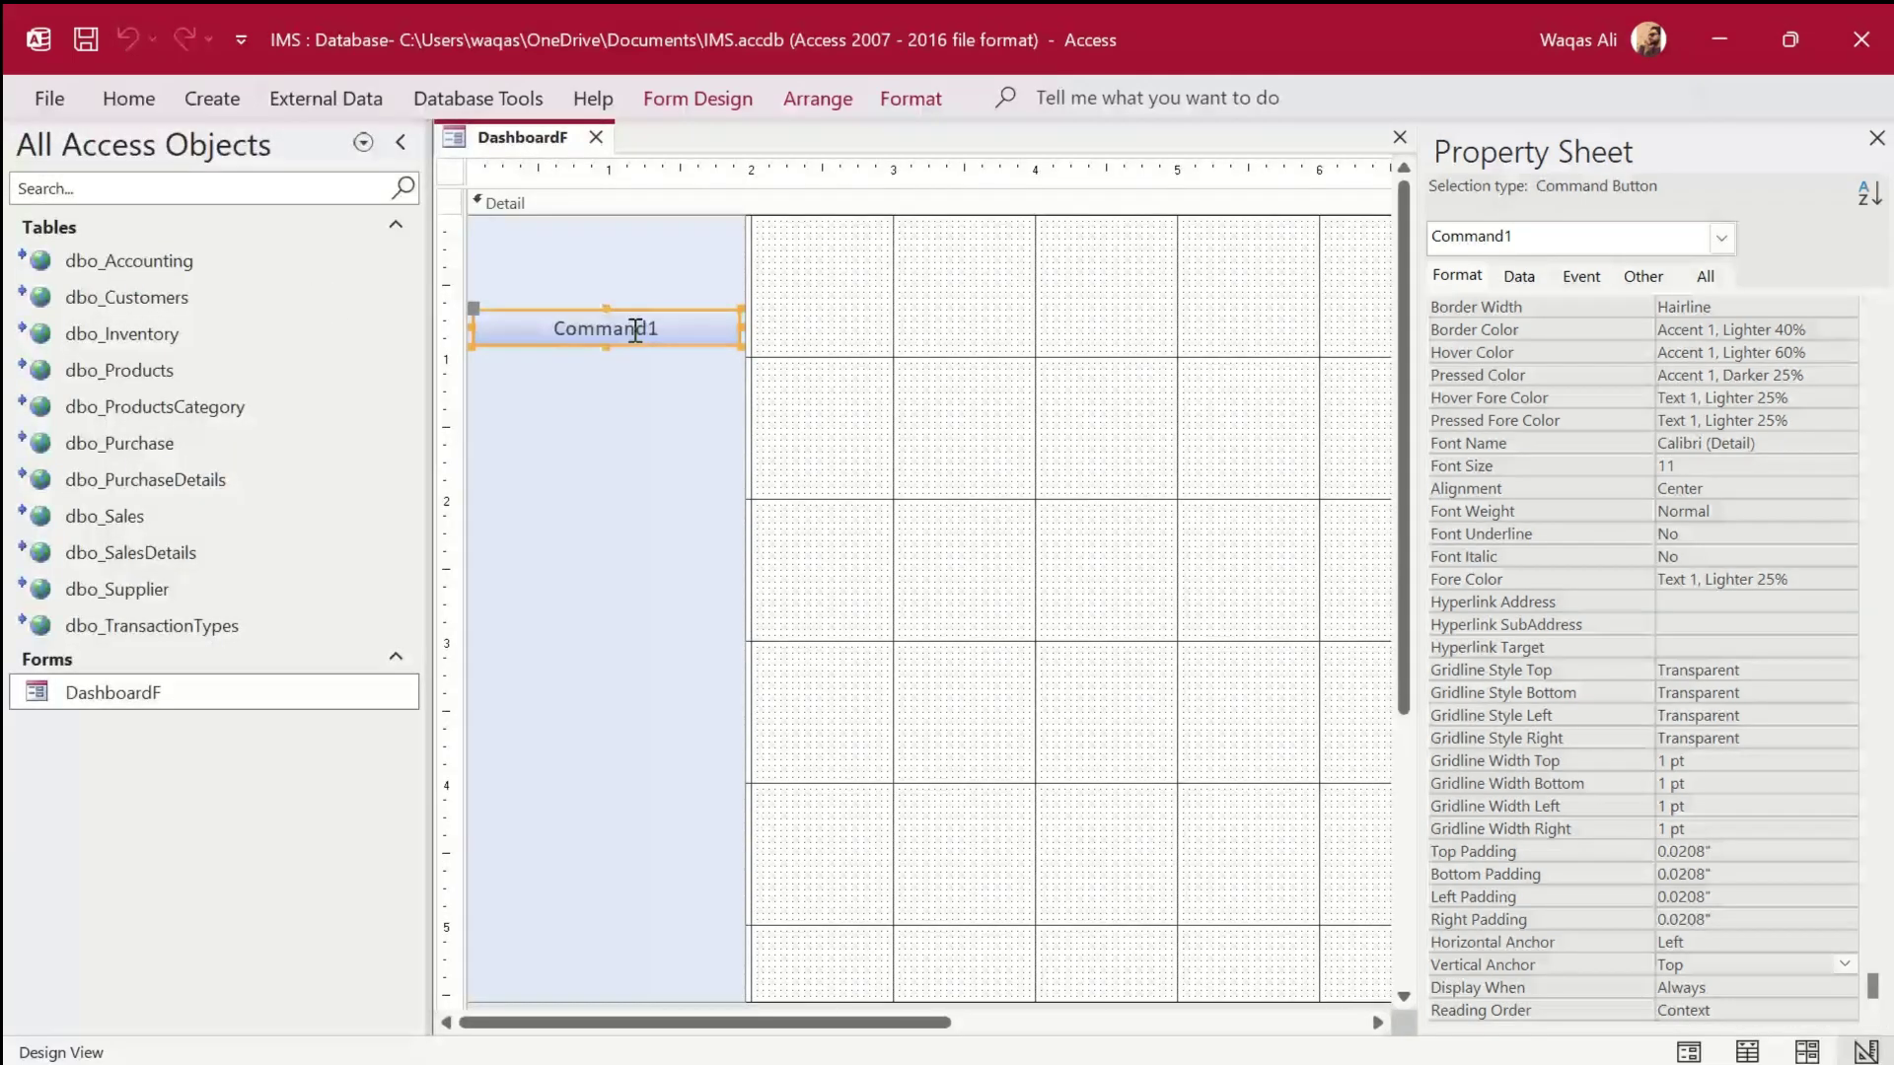
left_click_drag(734, 324, 747, 324)
left_click(765, 338)
left_click(740, 326)
left_click_drag(474, 325, 467, 328)
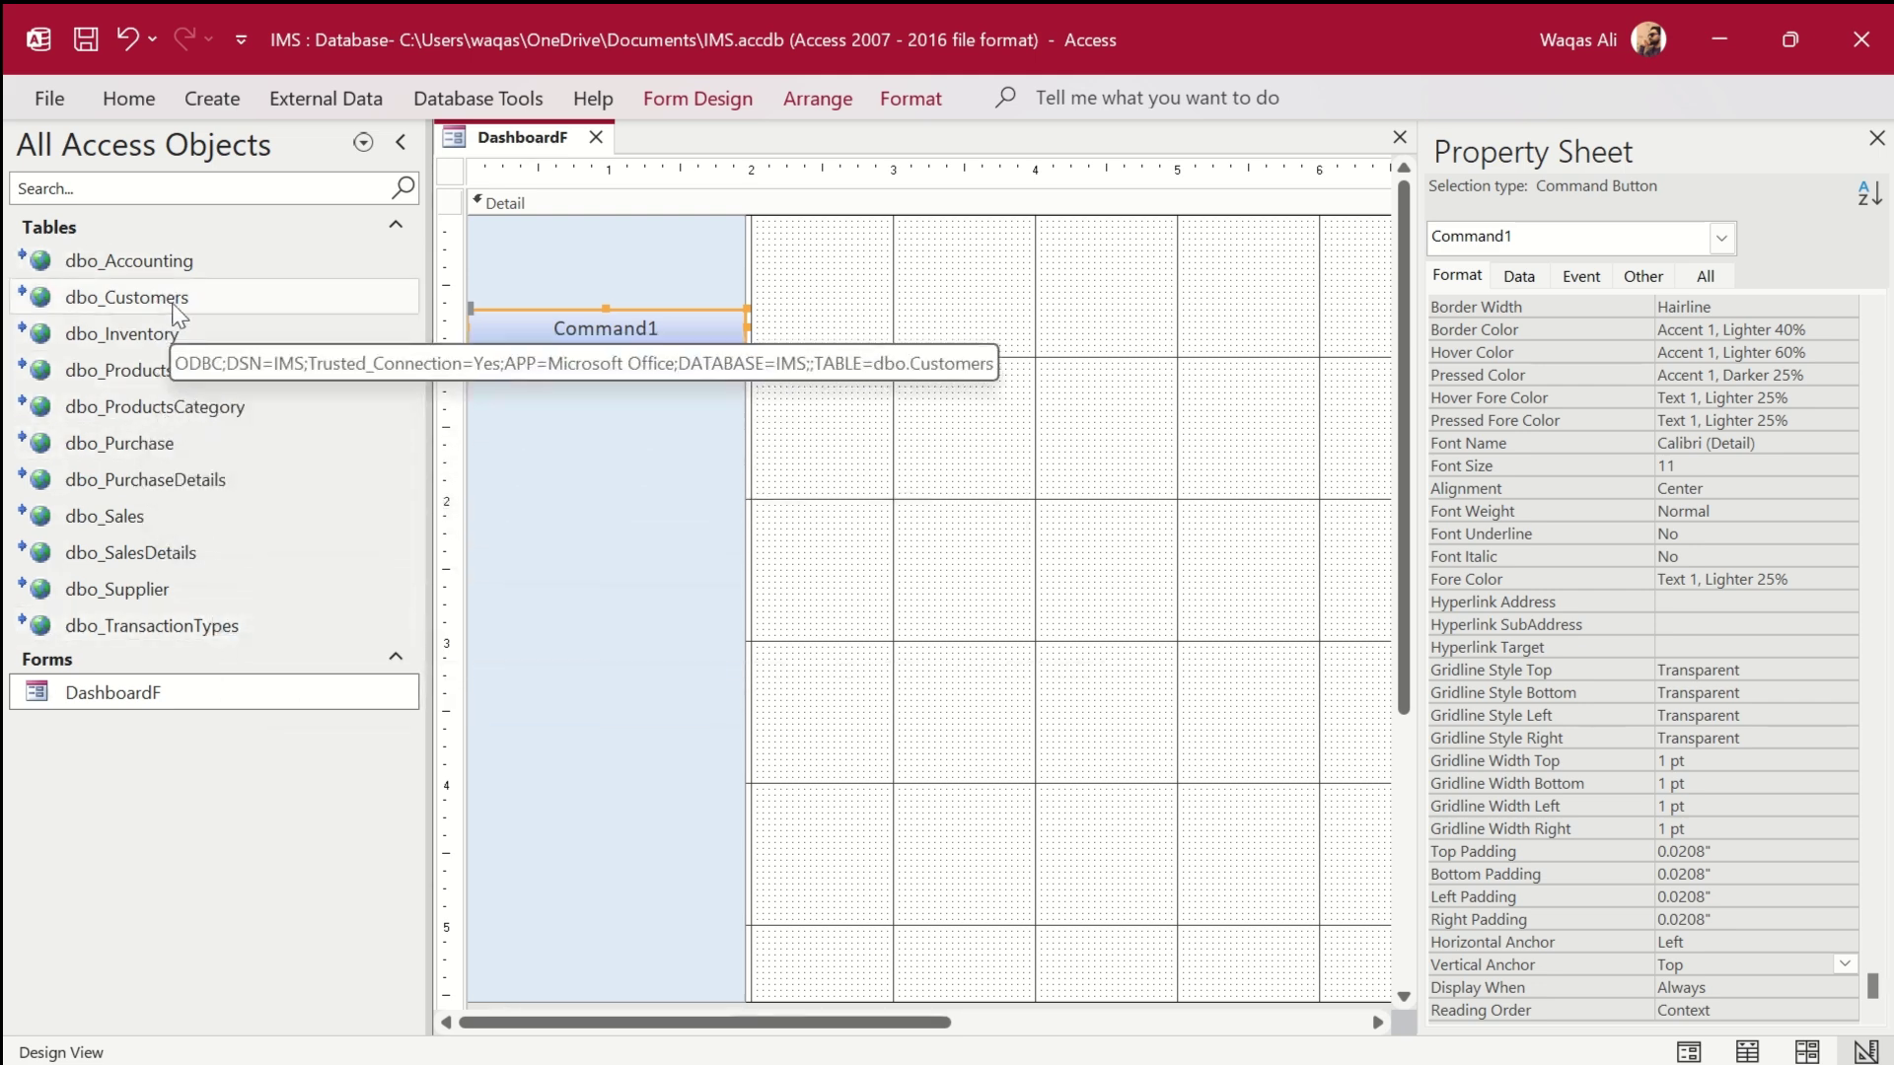
Change the command button's caption to "Manage Customers".
double_click(619, 327)
type("Manager")
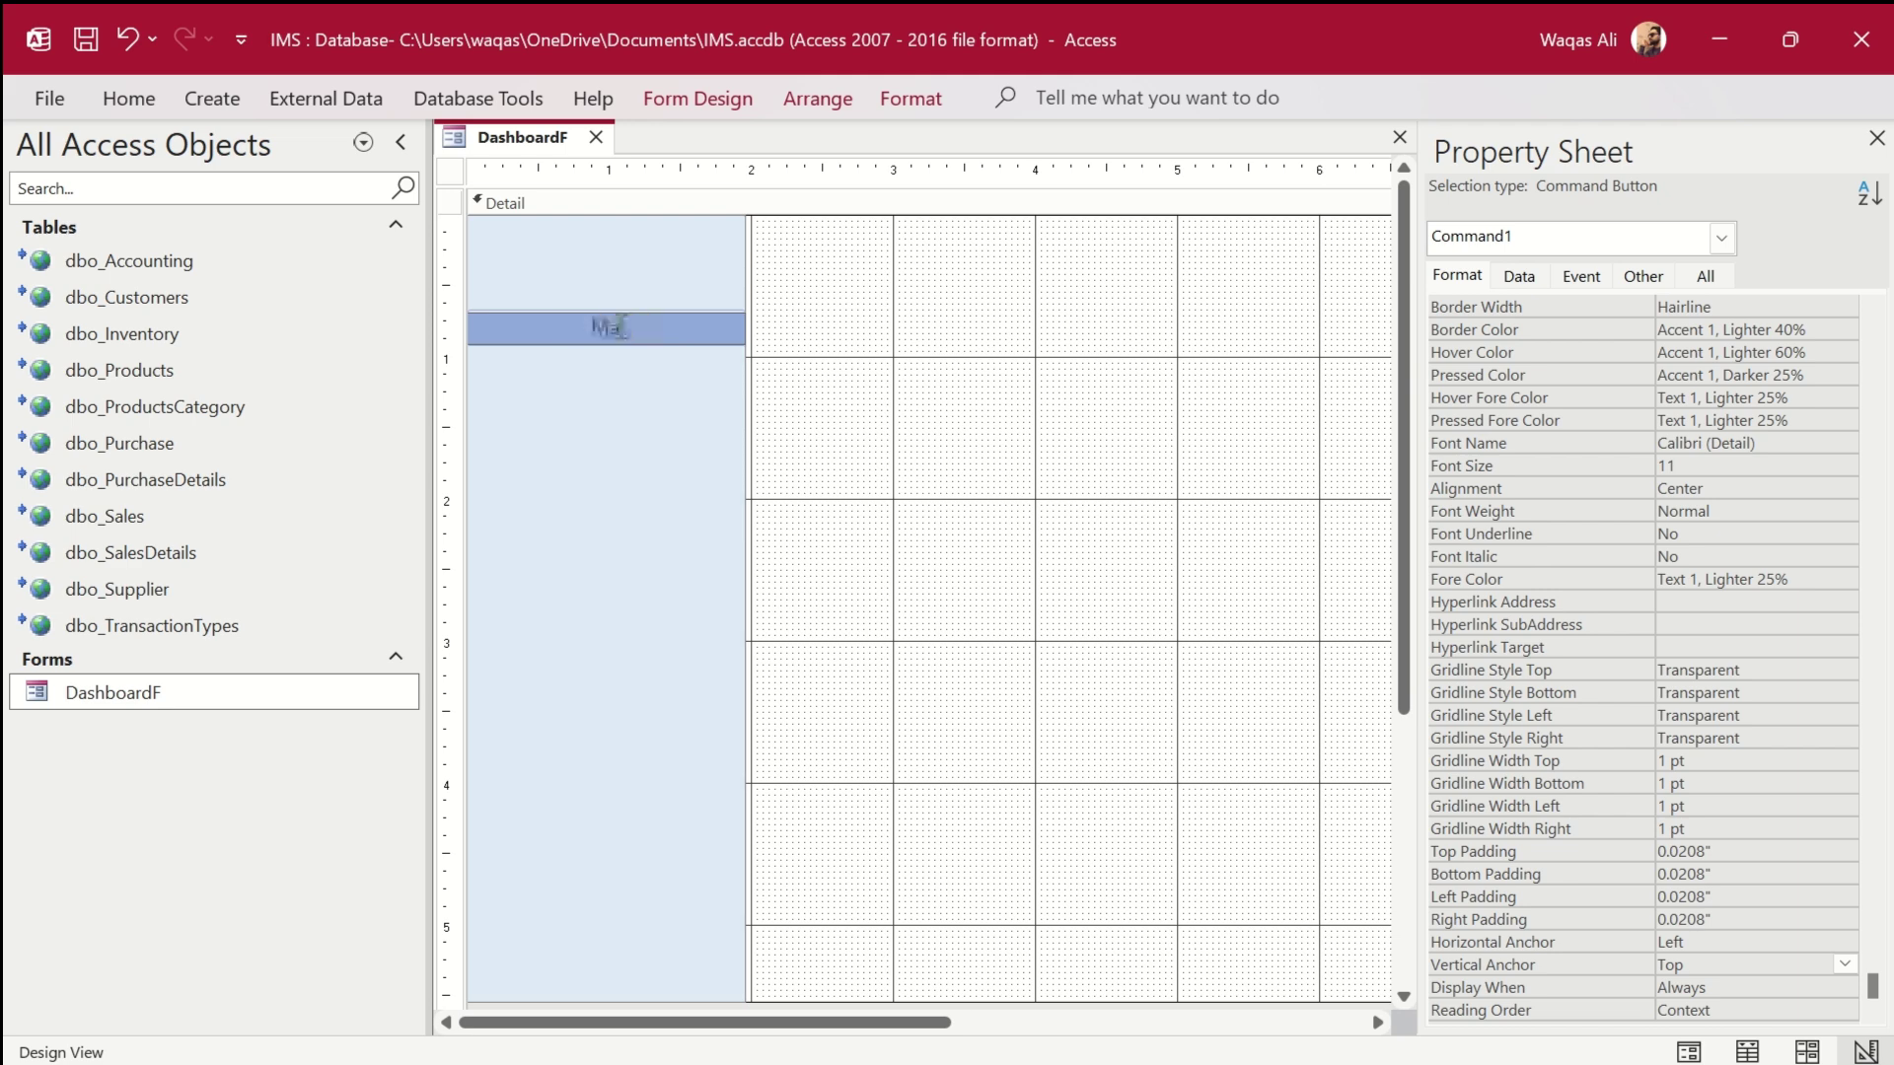
key("BackSpace")
type("Customers")
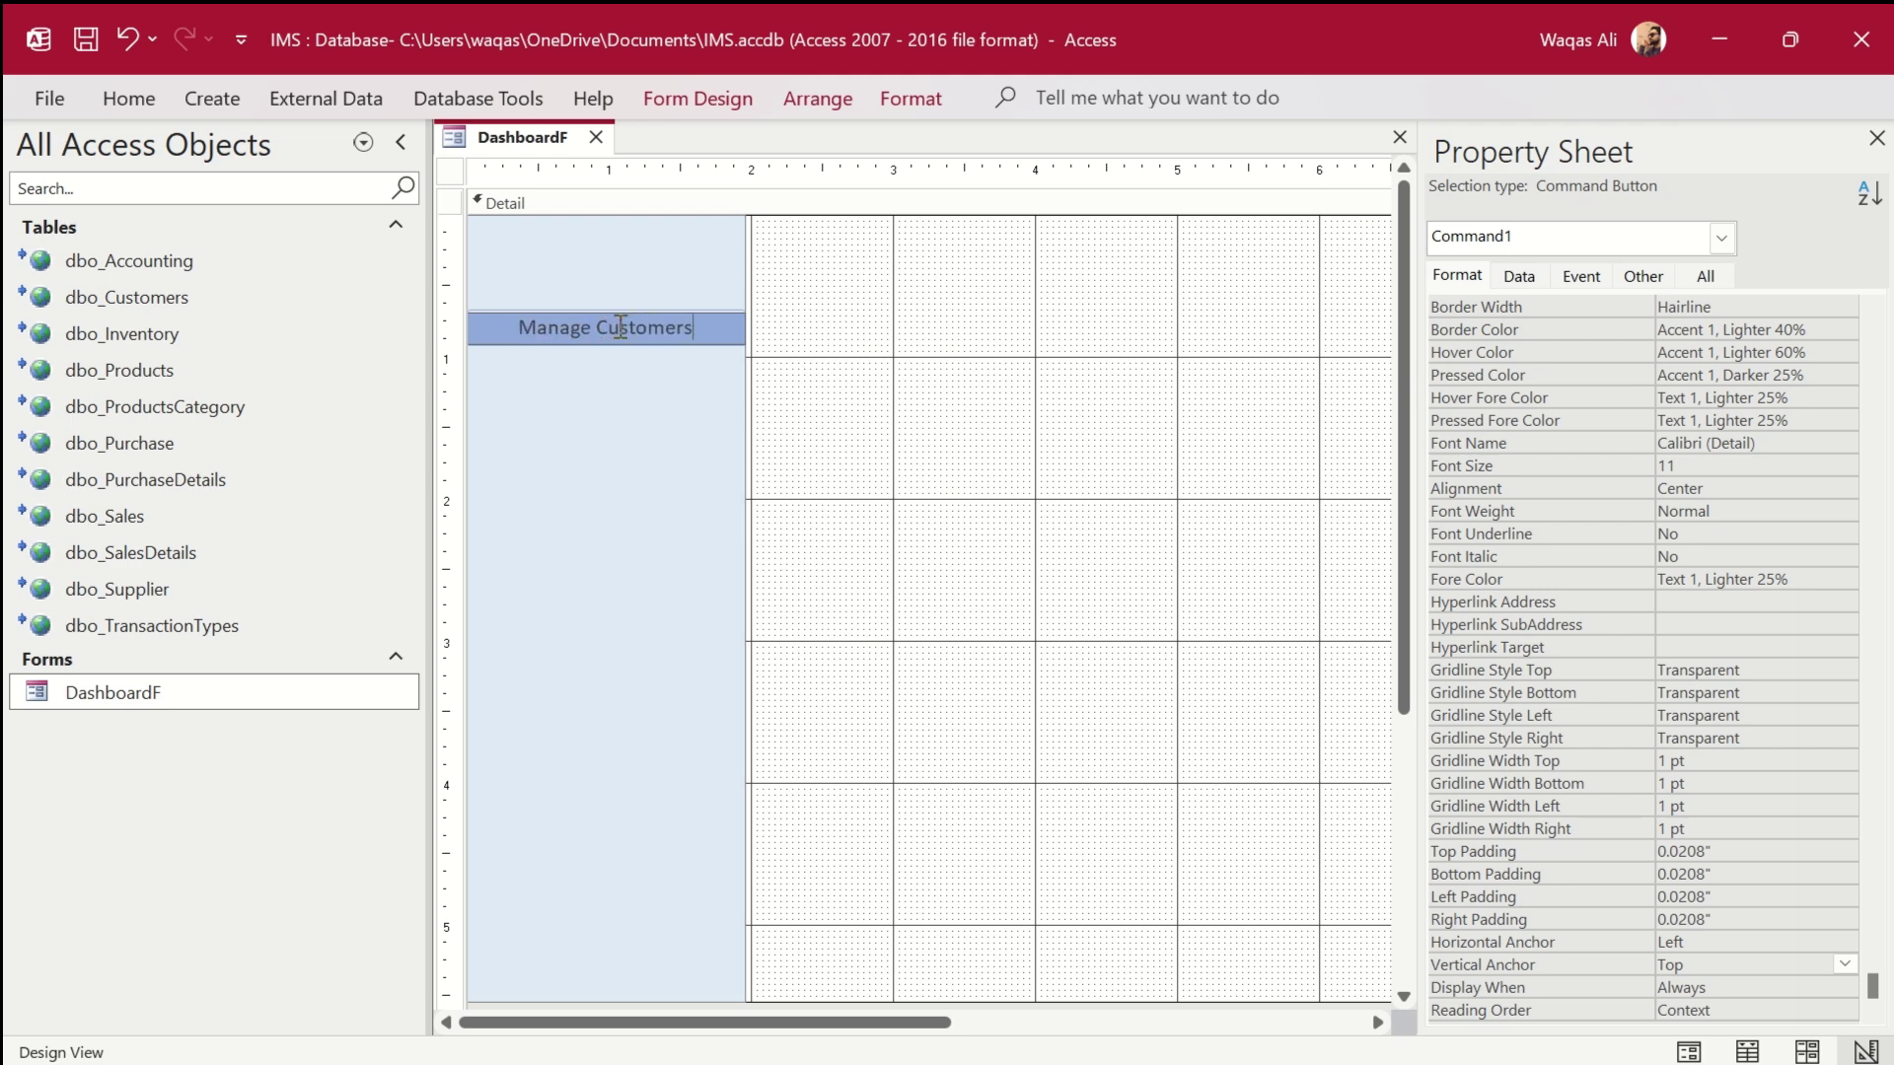
Remove the Manage Customers button's outline and fill the button with the theme color Accent 5, Lighter 40%.
left_click(710, 351)
left_click(691, 327)
left_click(911, 98)
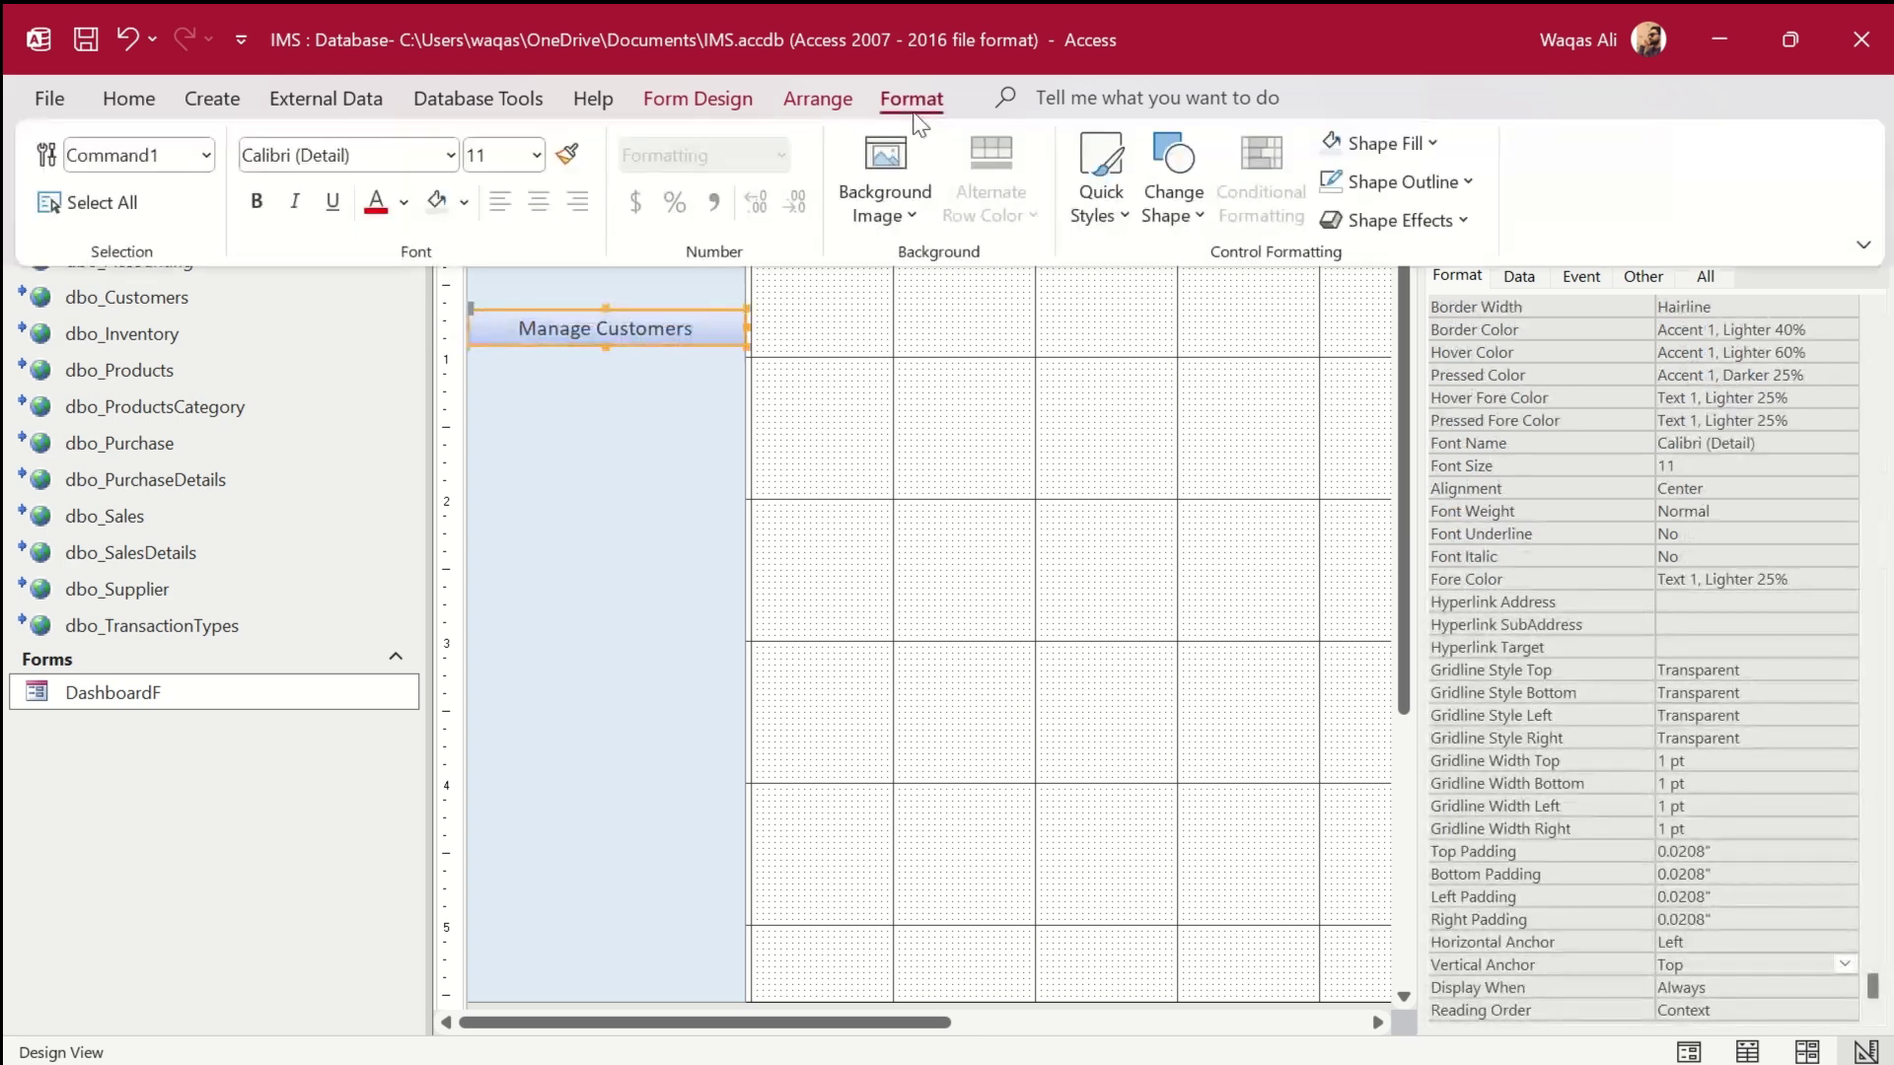
left_click(1386, 181)
left_click(1455, 787)
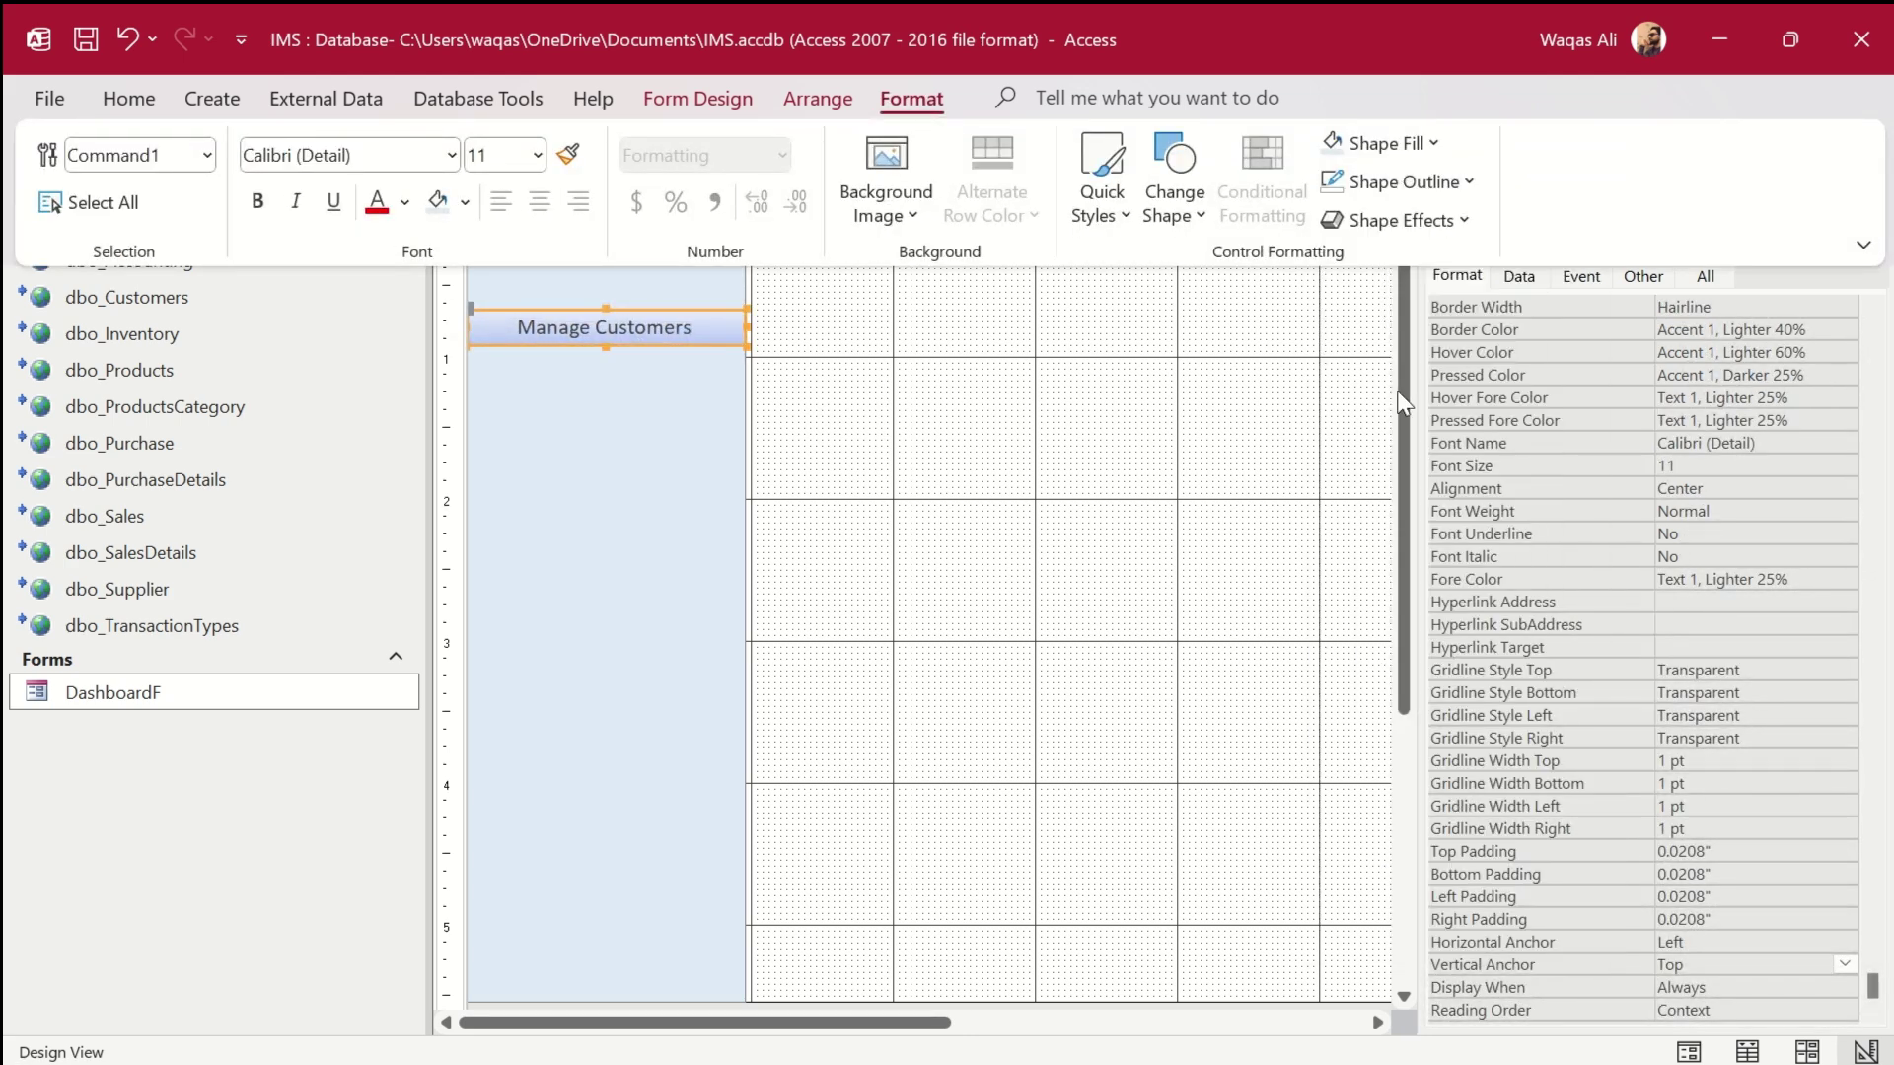
left_click(1393, 142)
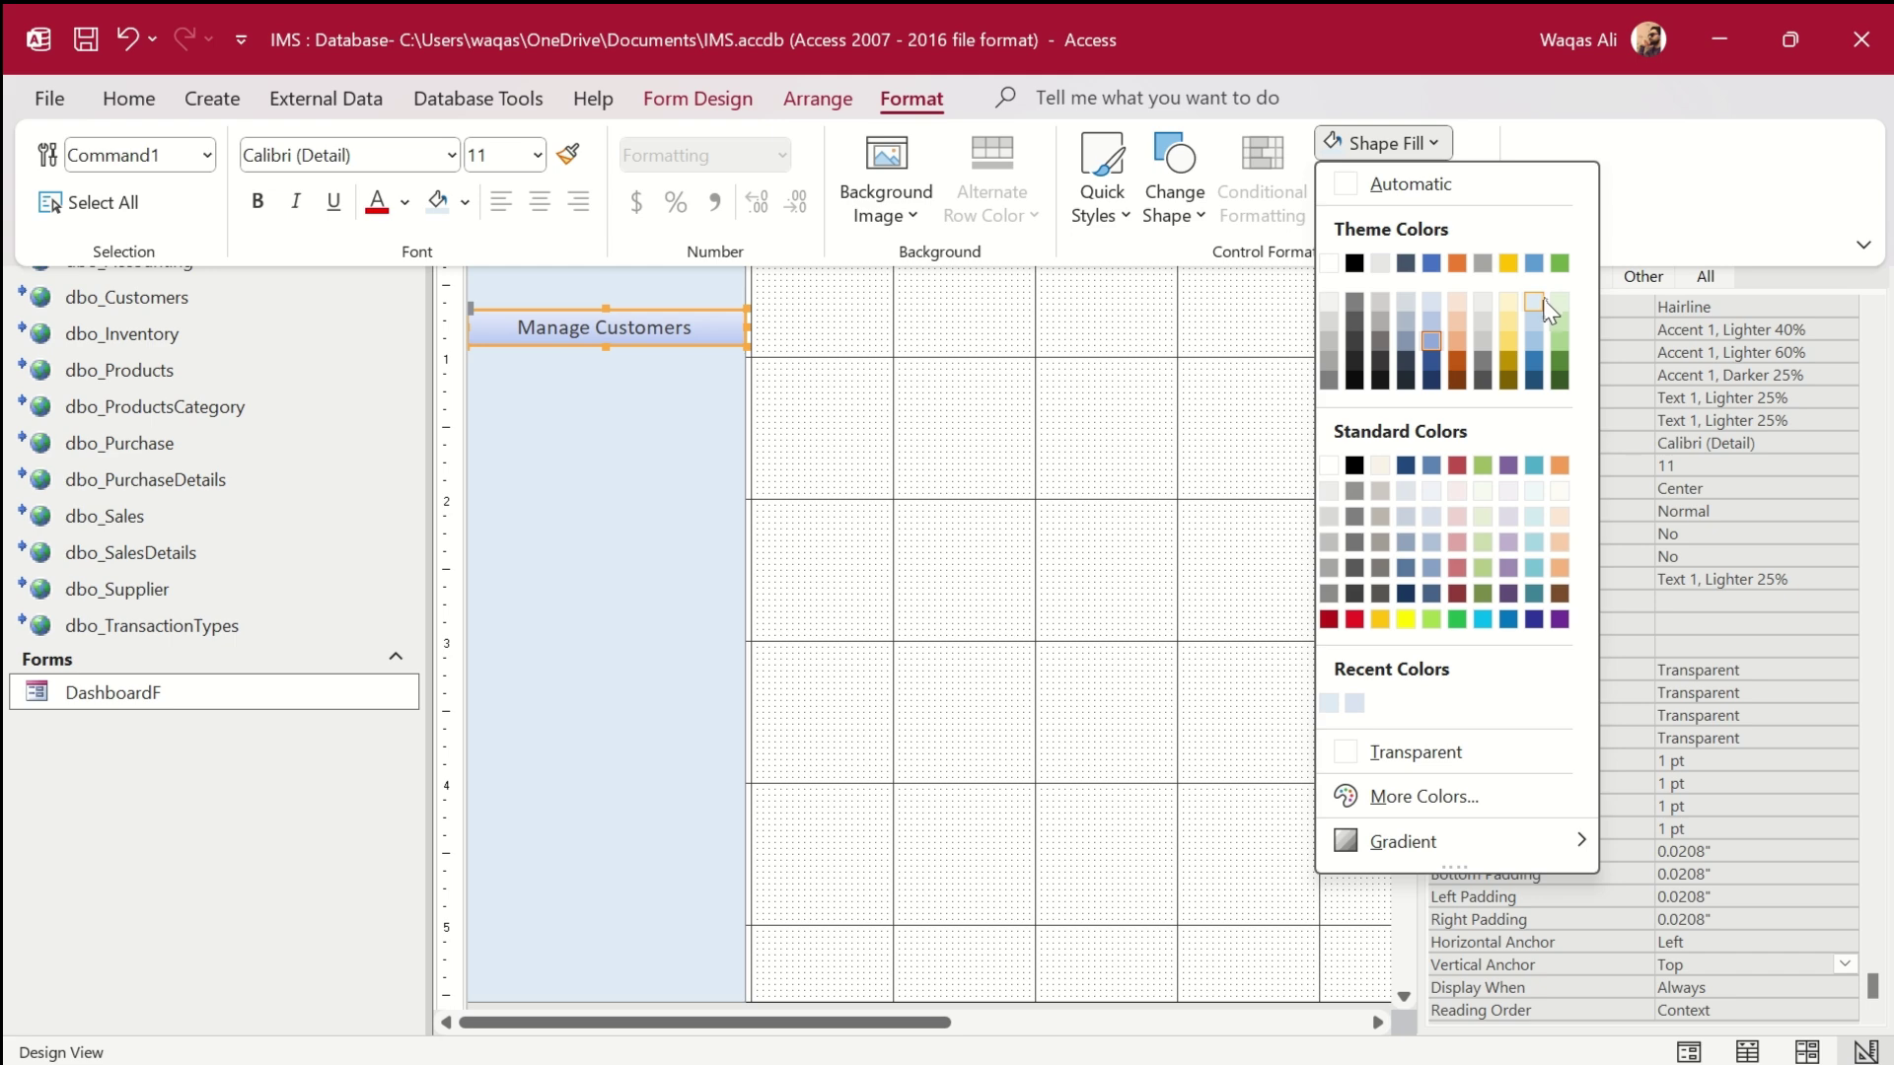
left_click(1537, 341)
left_click(1045, 434)
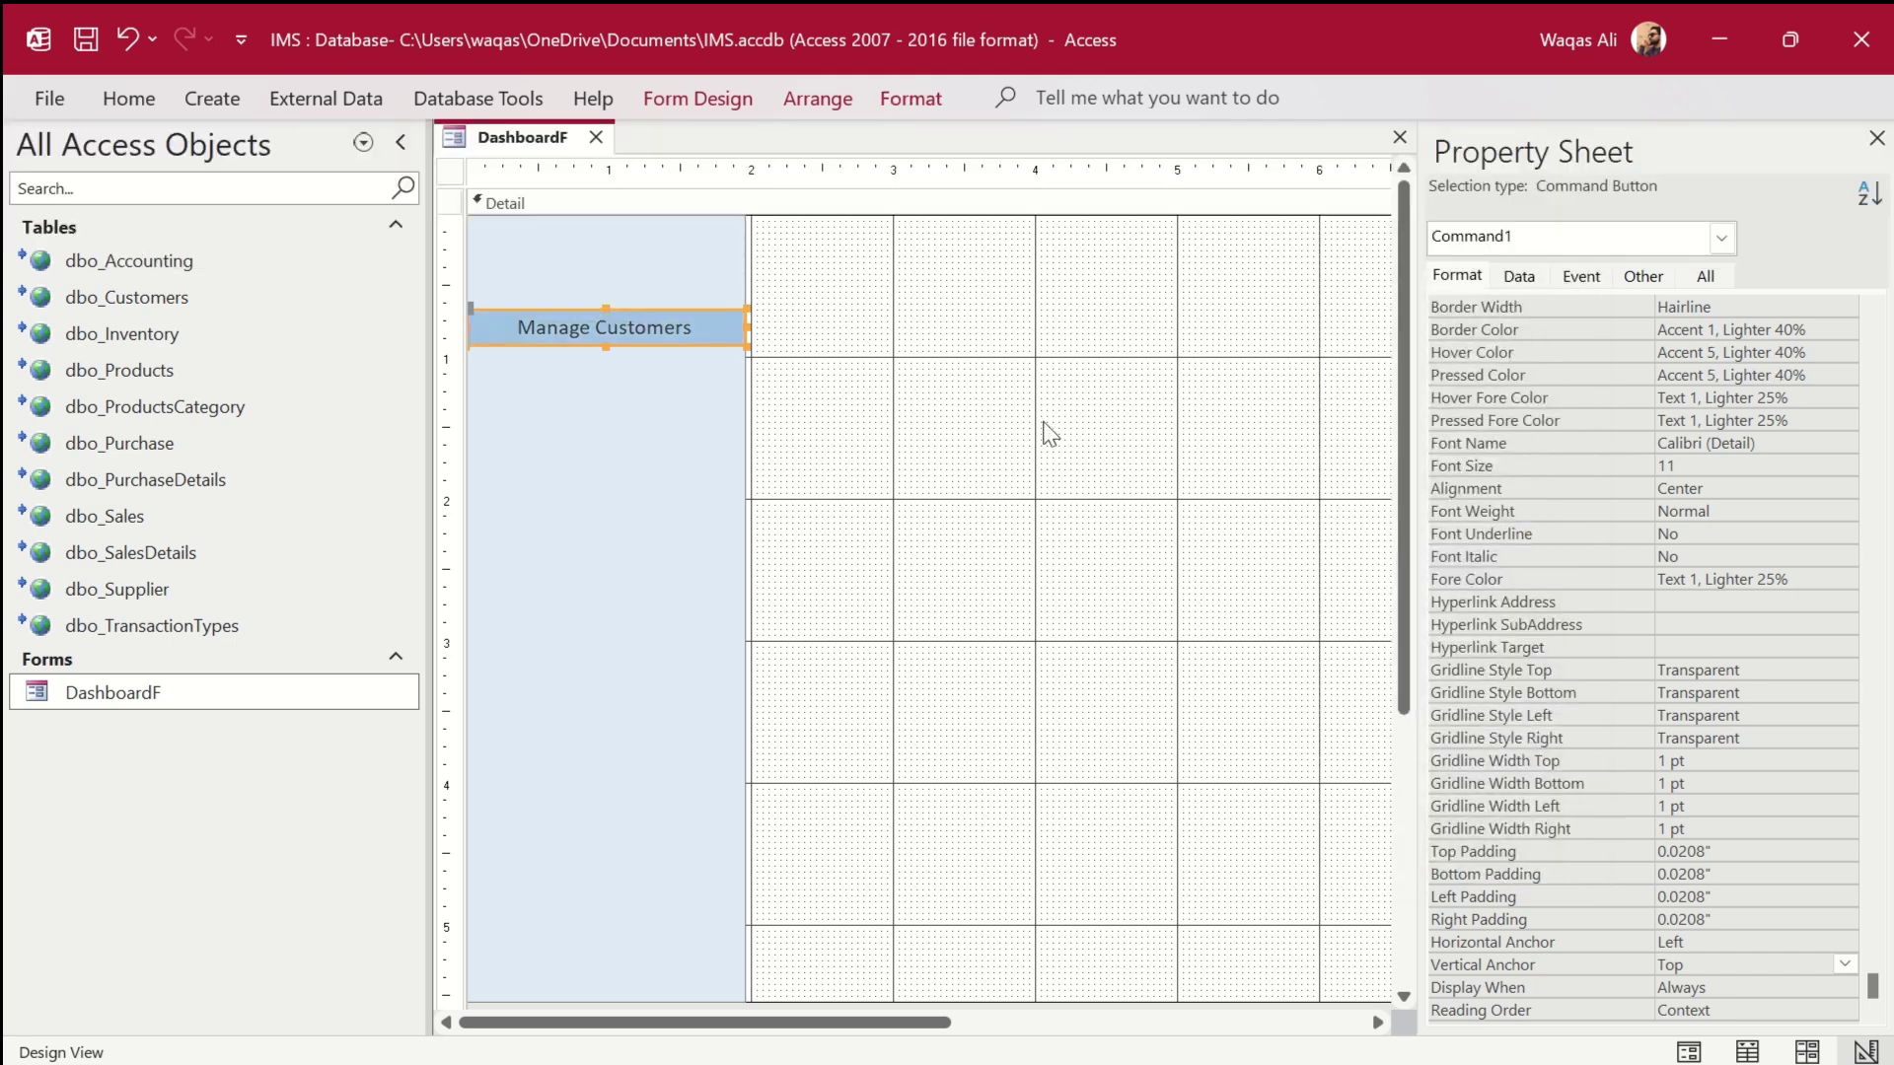
Check the recolored Manage Customers button in Form View with the list of database objects collapsed, and go back to Design View.
left_click(702, 292)
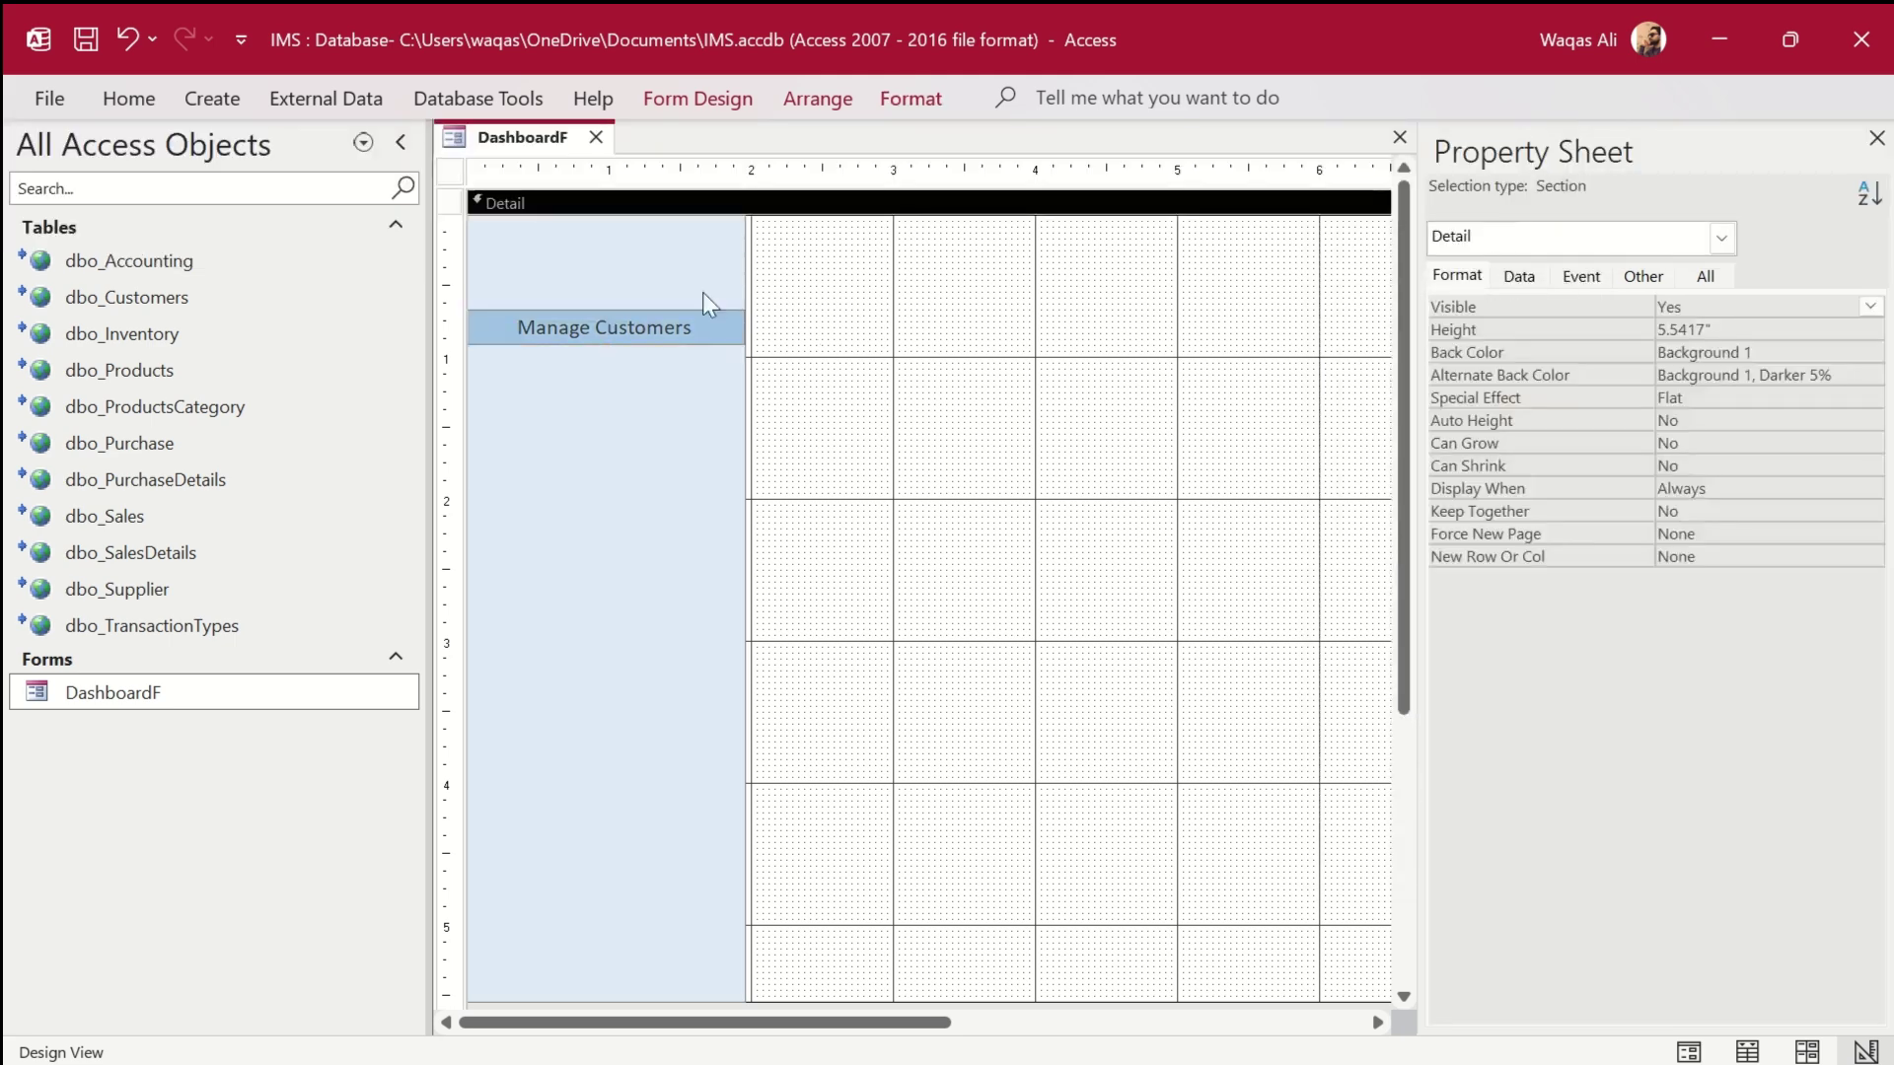
right_click(503, 139)
left_click(619, 294)
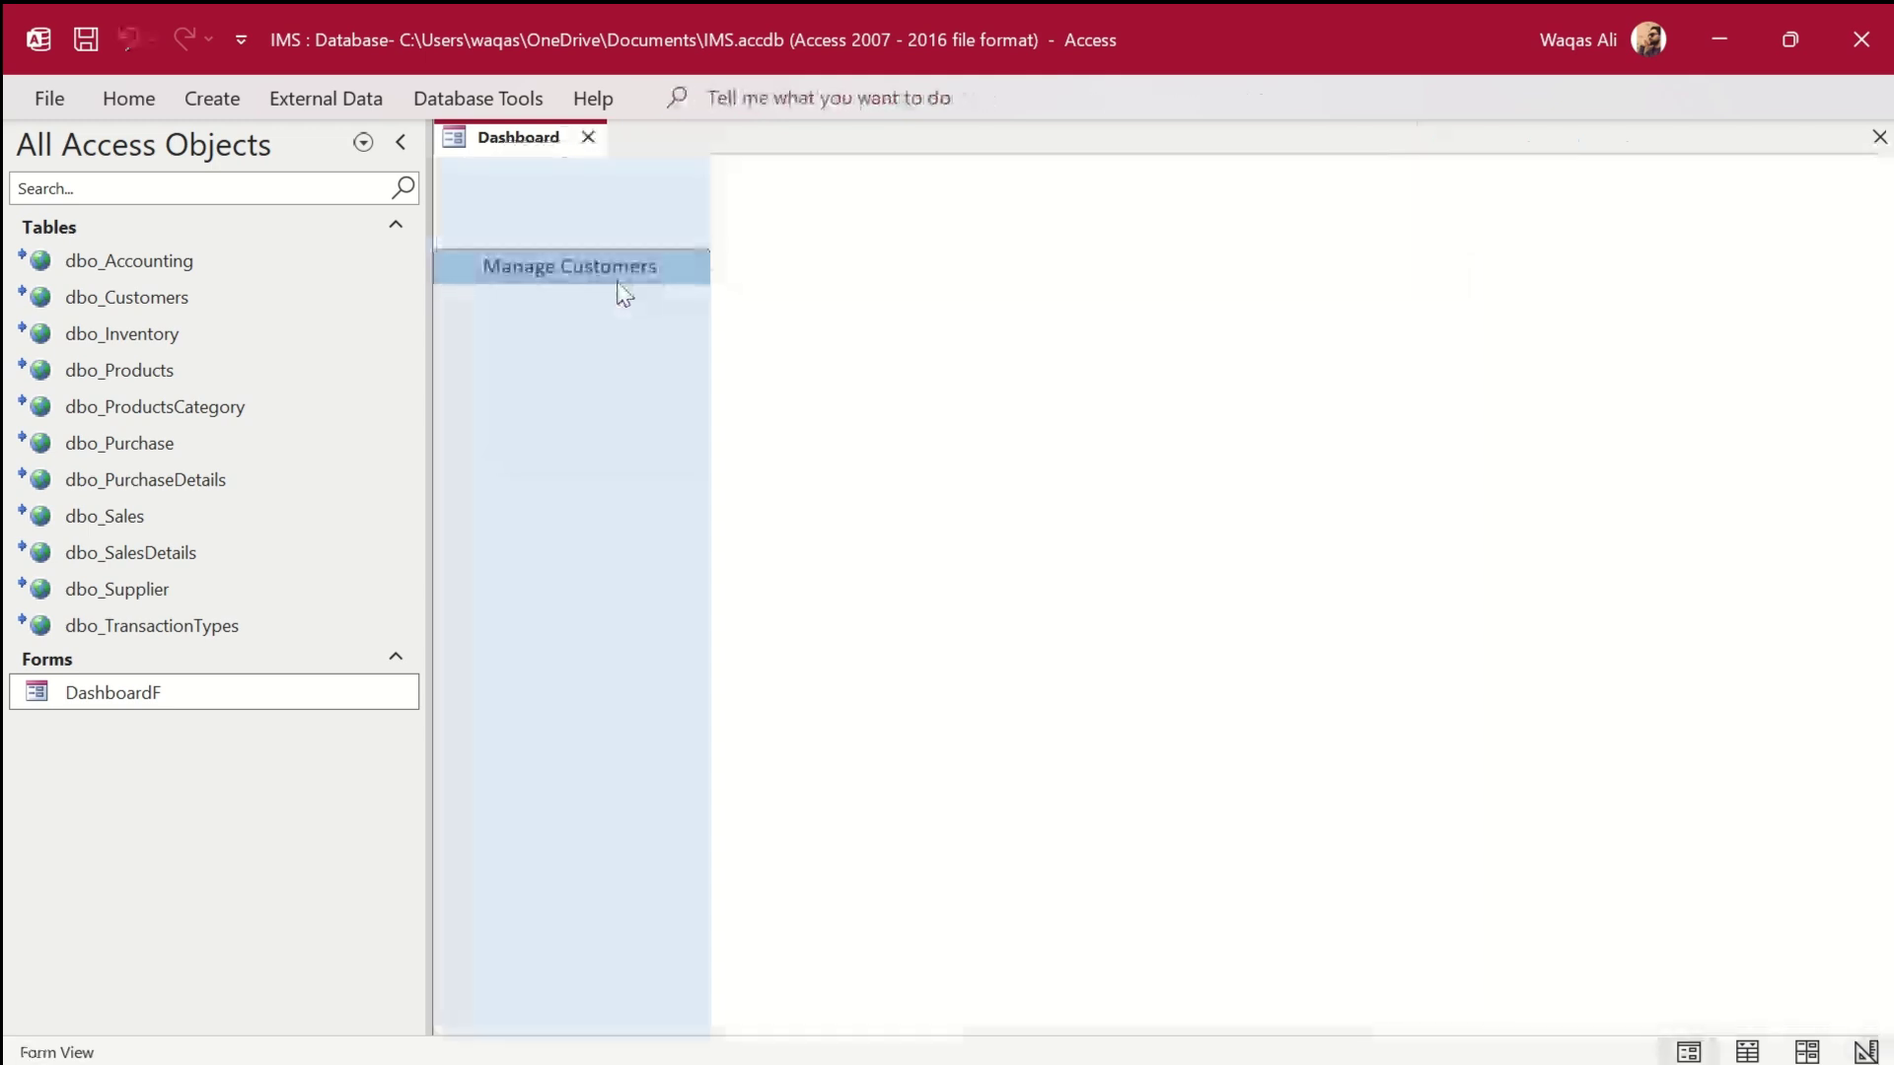
left_click(400, 142)
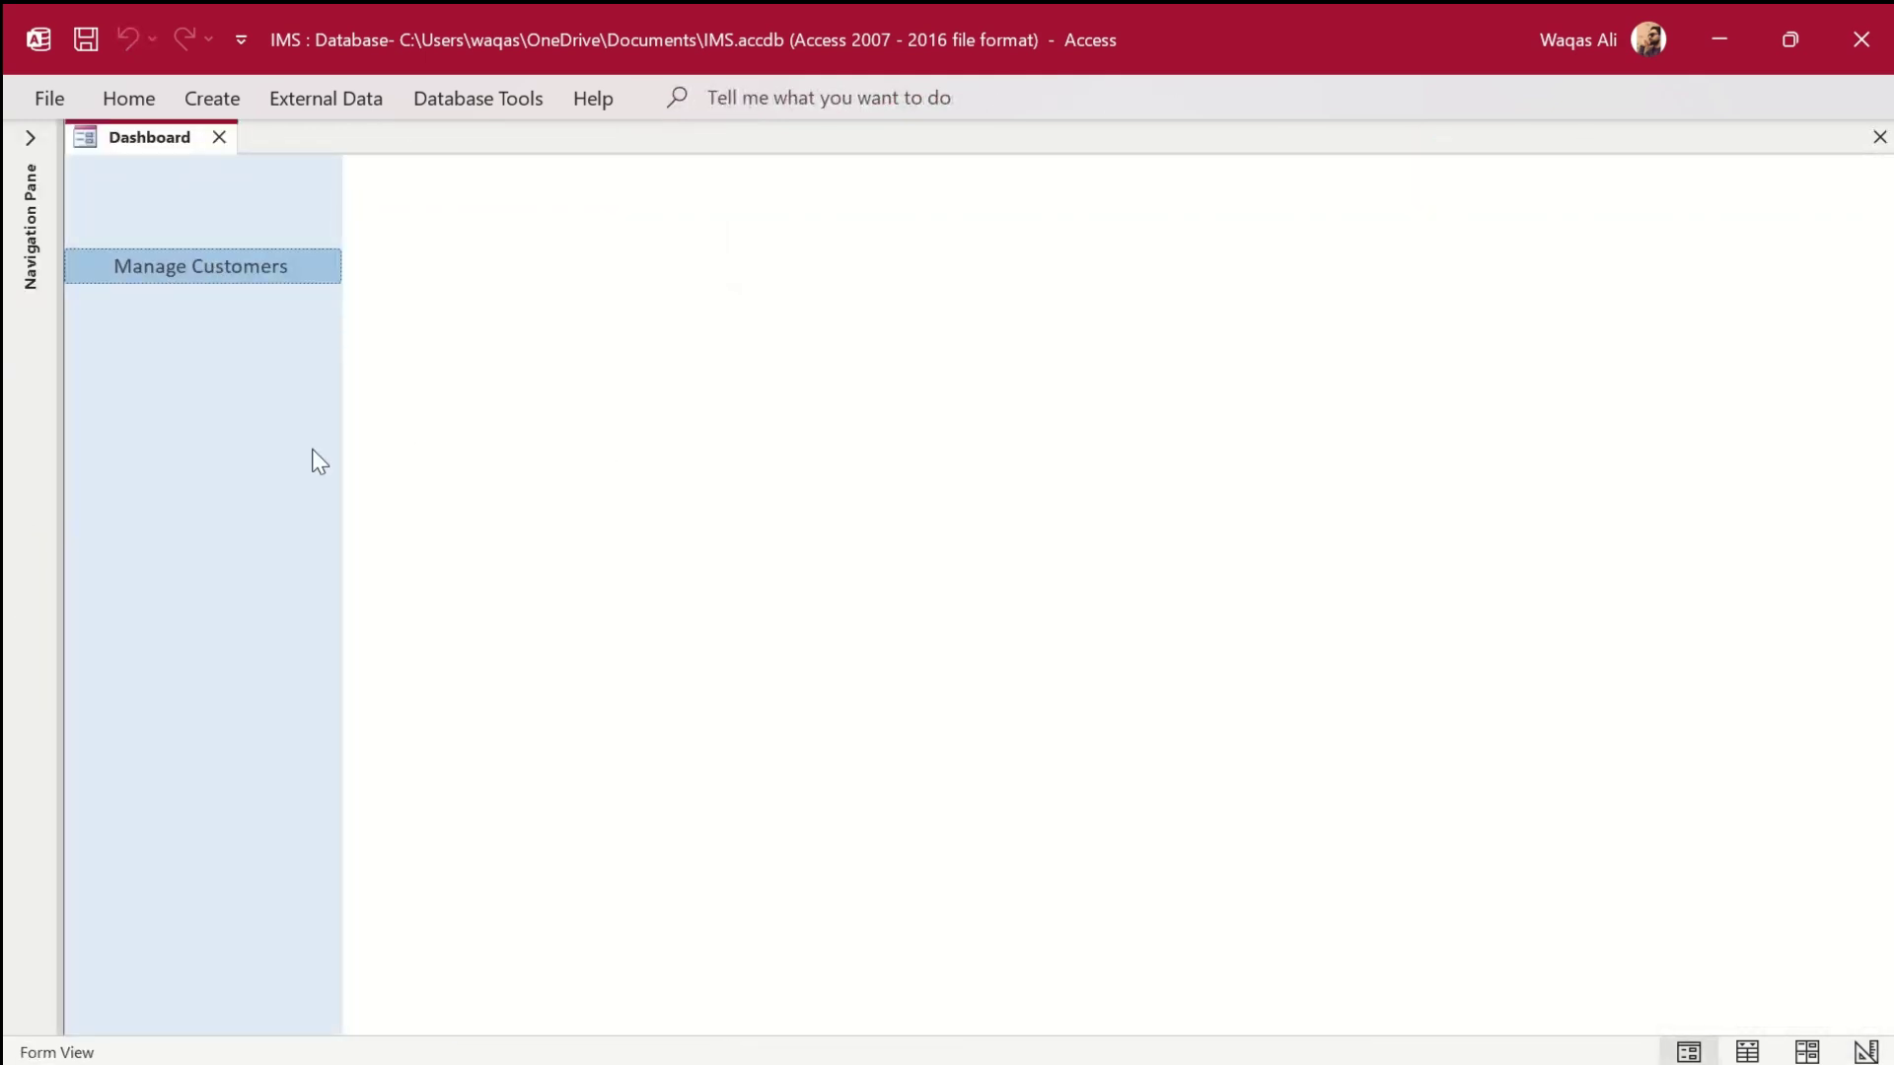
right_click(619, 352)
left_click(696, 456)
Set the Name property of the Manage Customers button to btnCustomers.
left_click(292, 325)
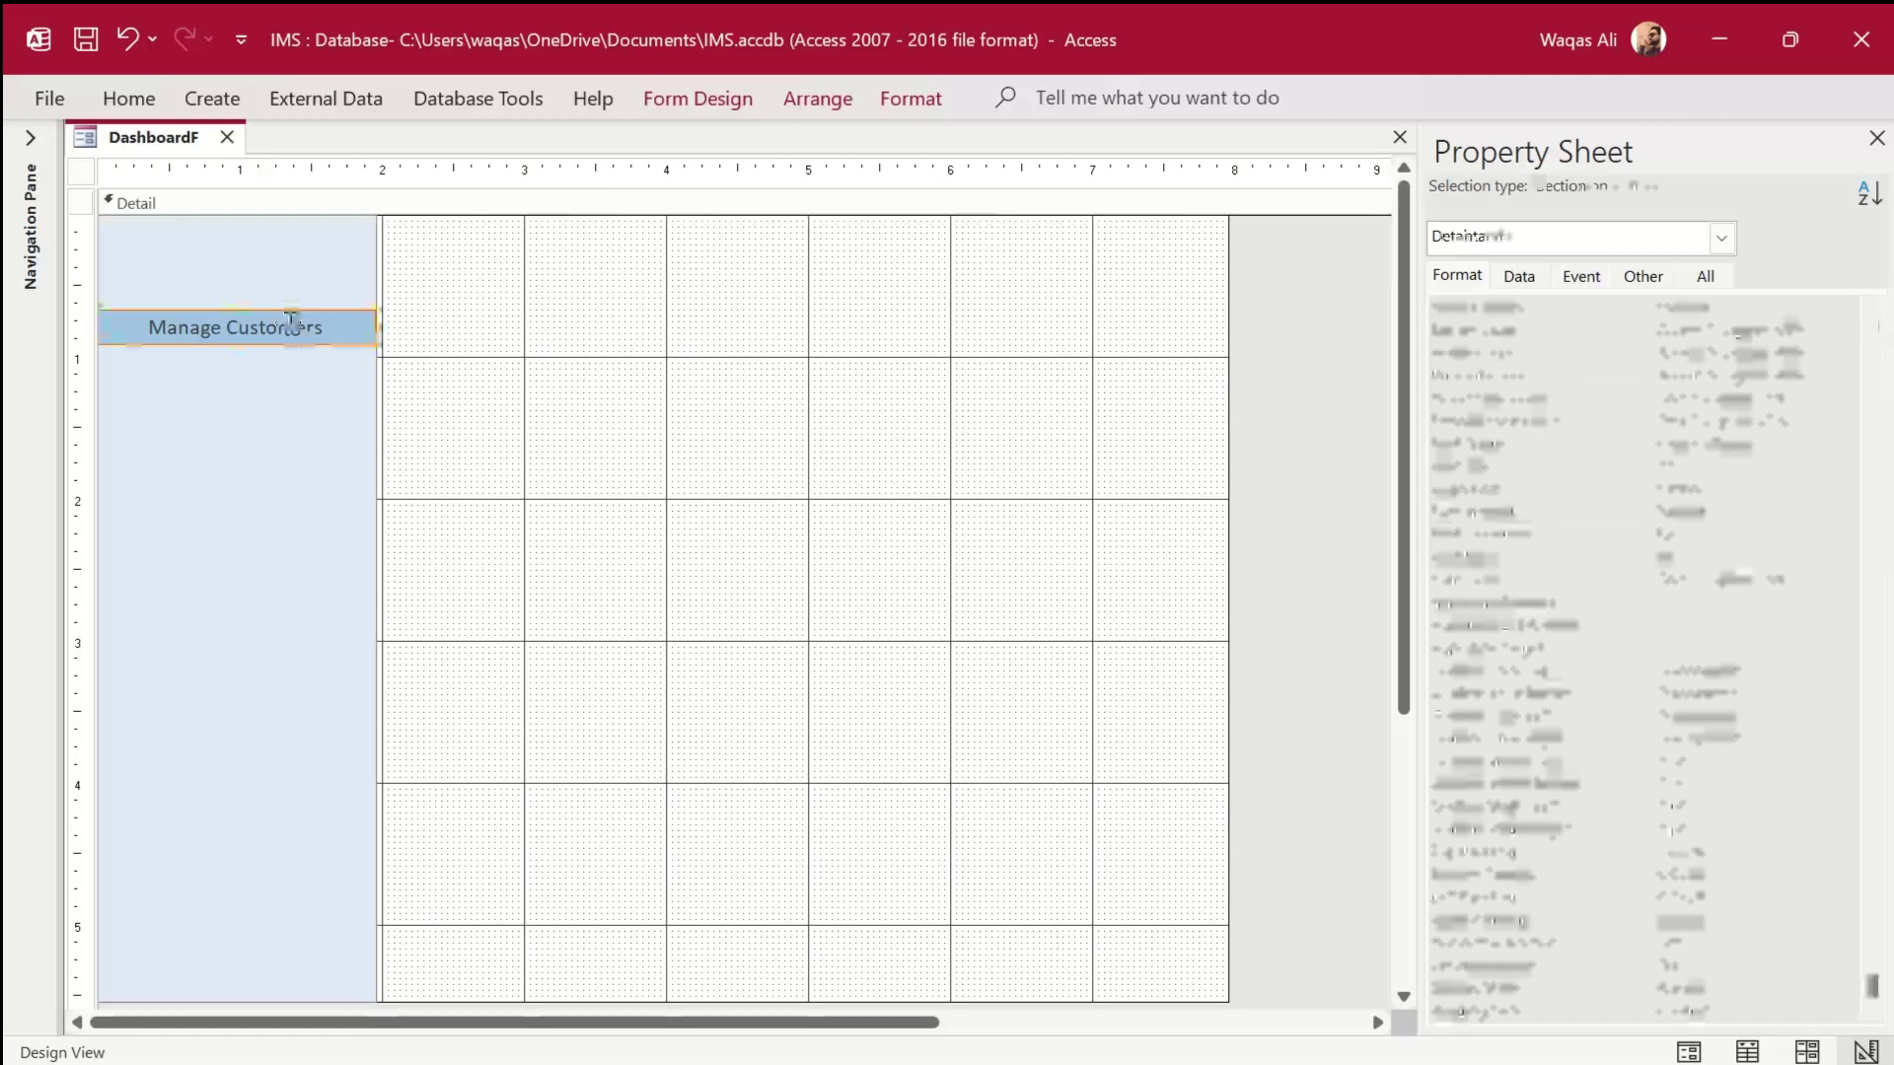
left_click(1644, 275)
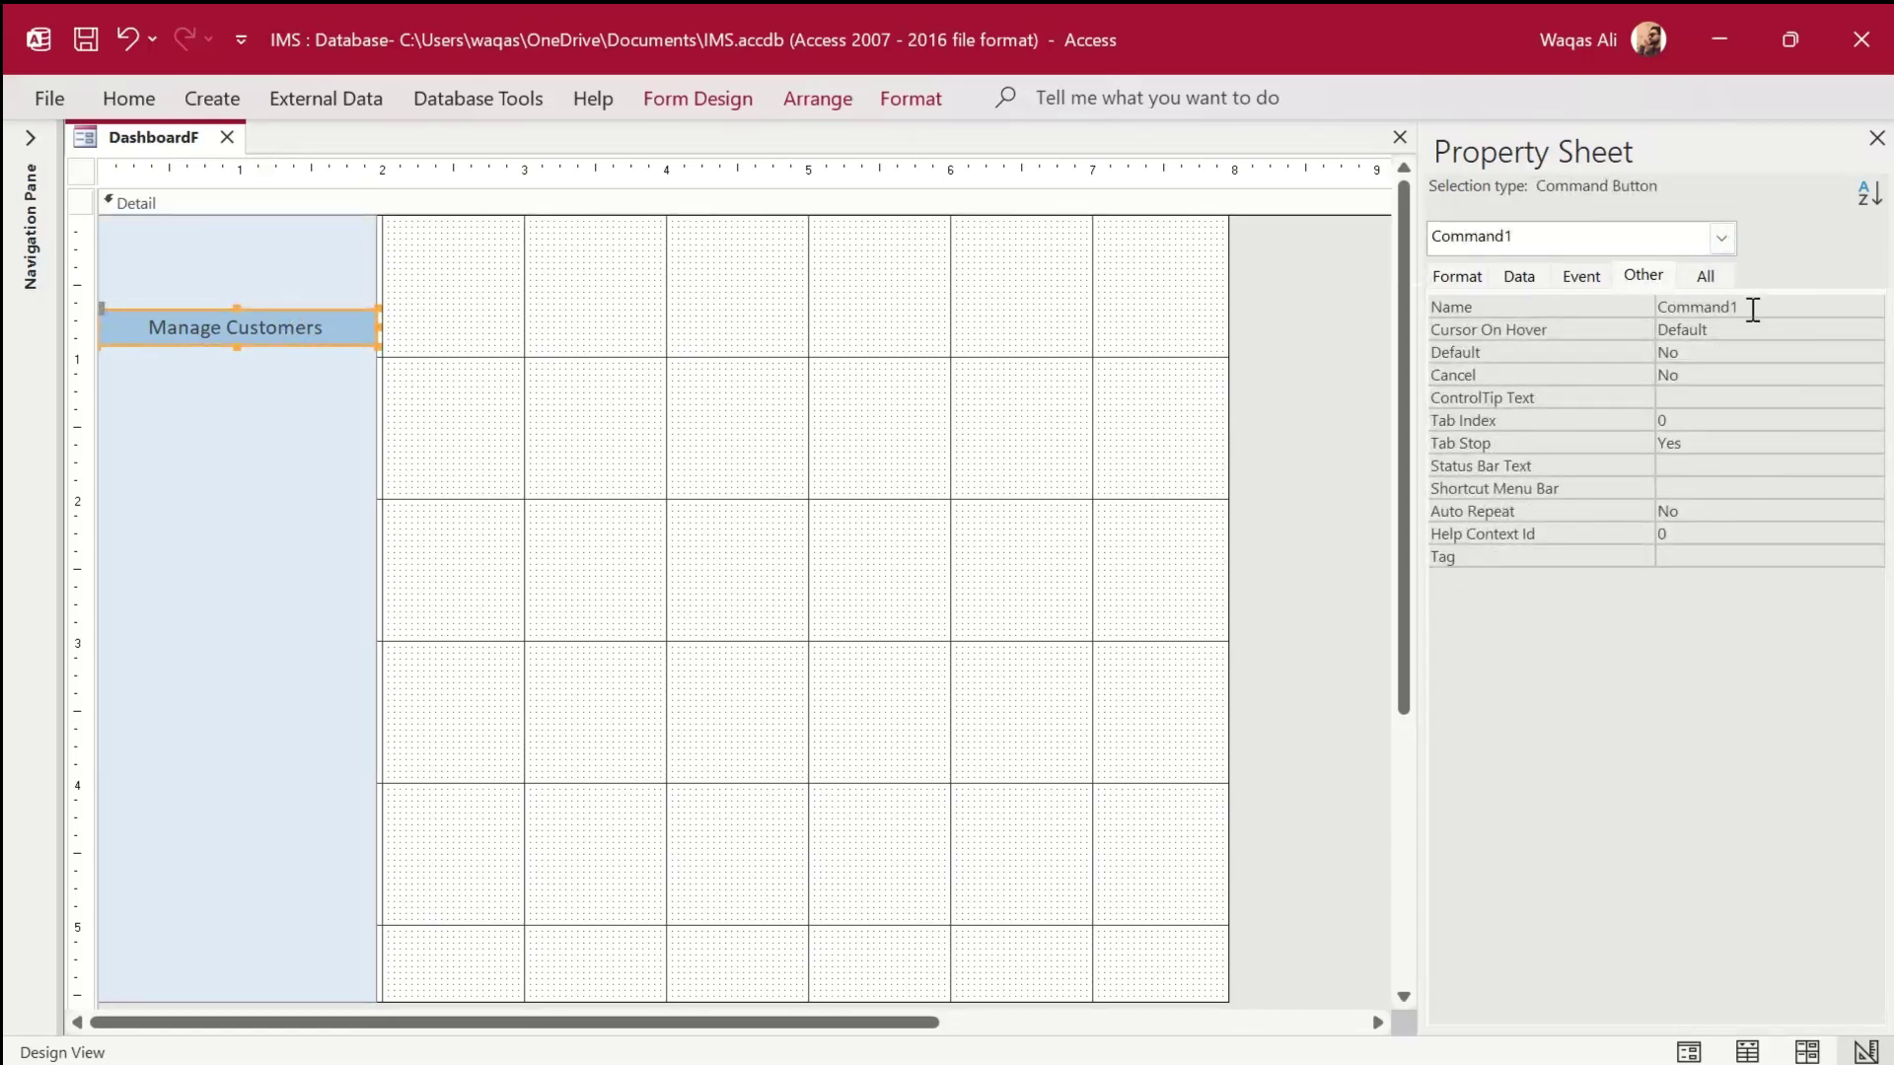
double_click(1753, 309)
type("b")
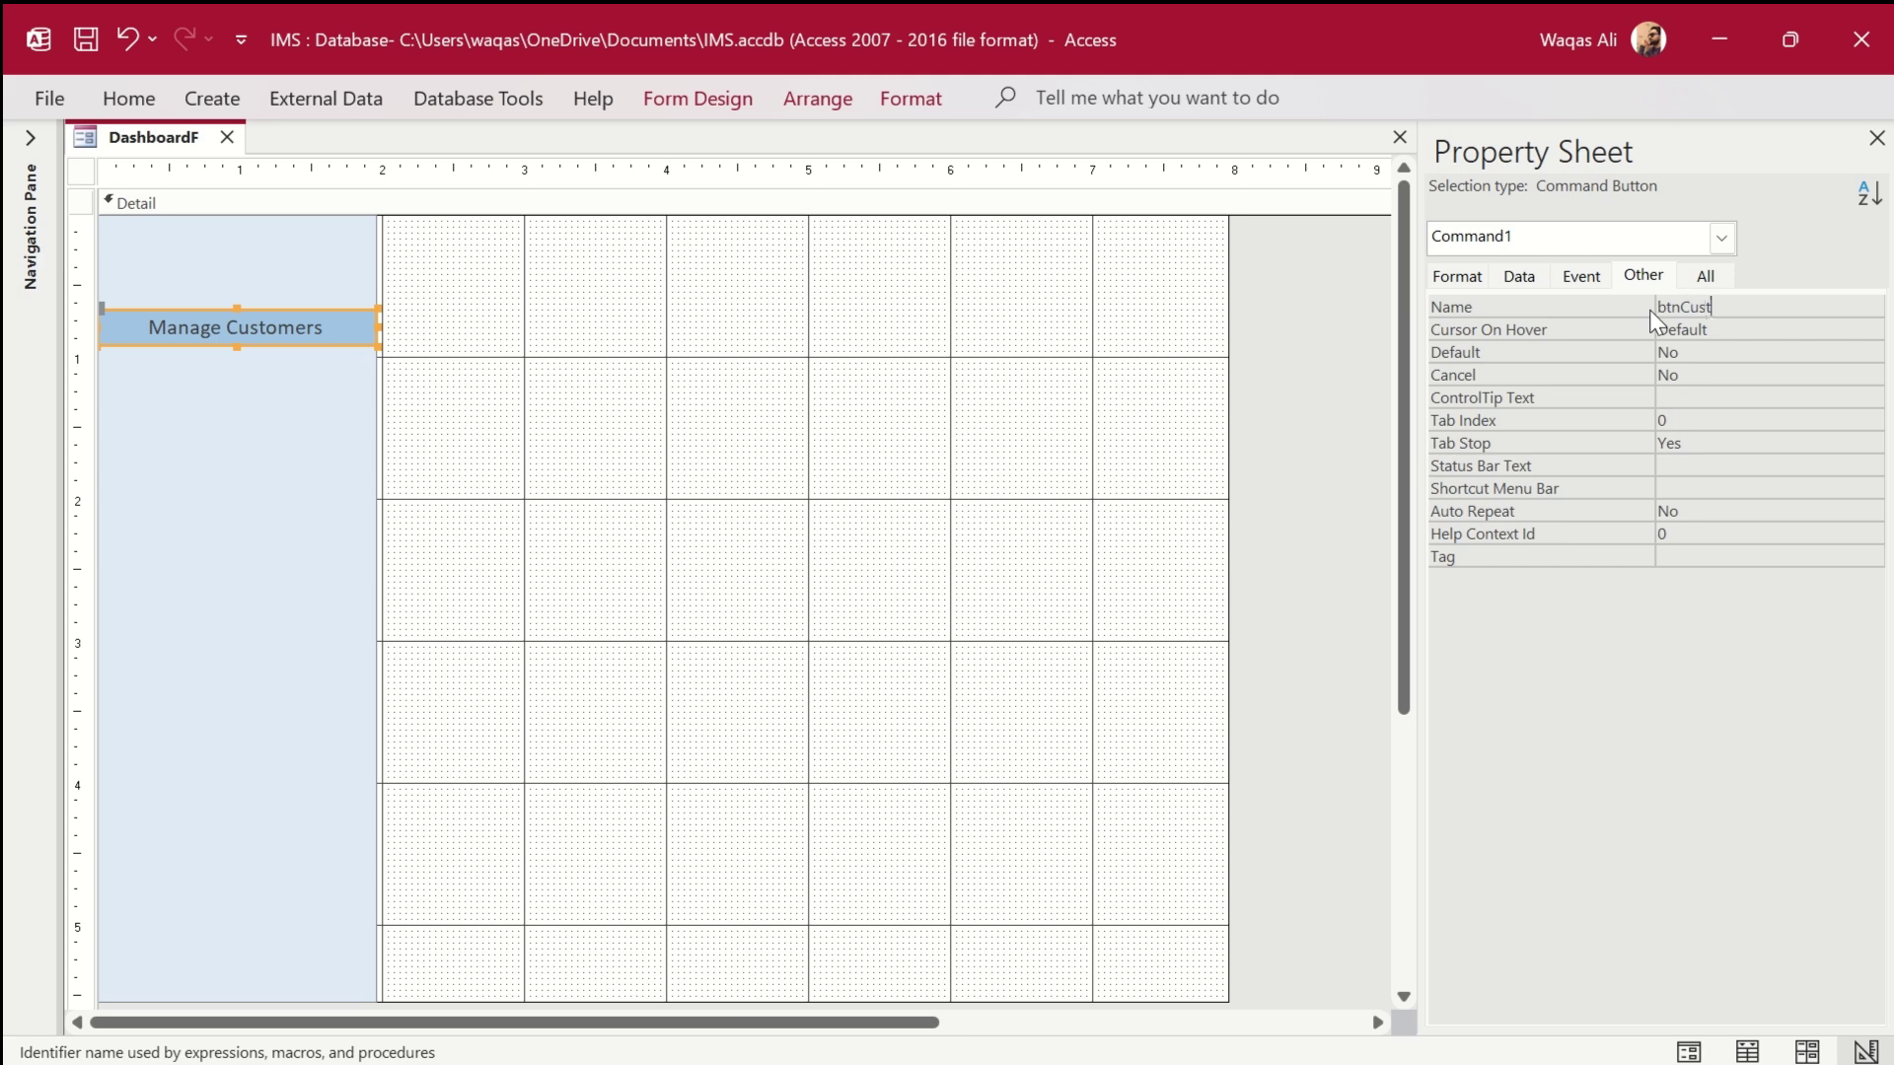
type("tnCustomers")
key("Return")
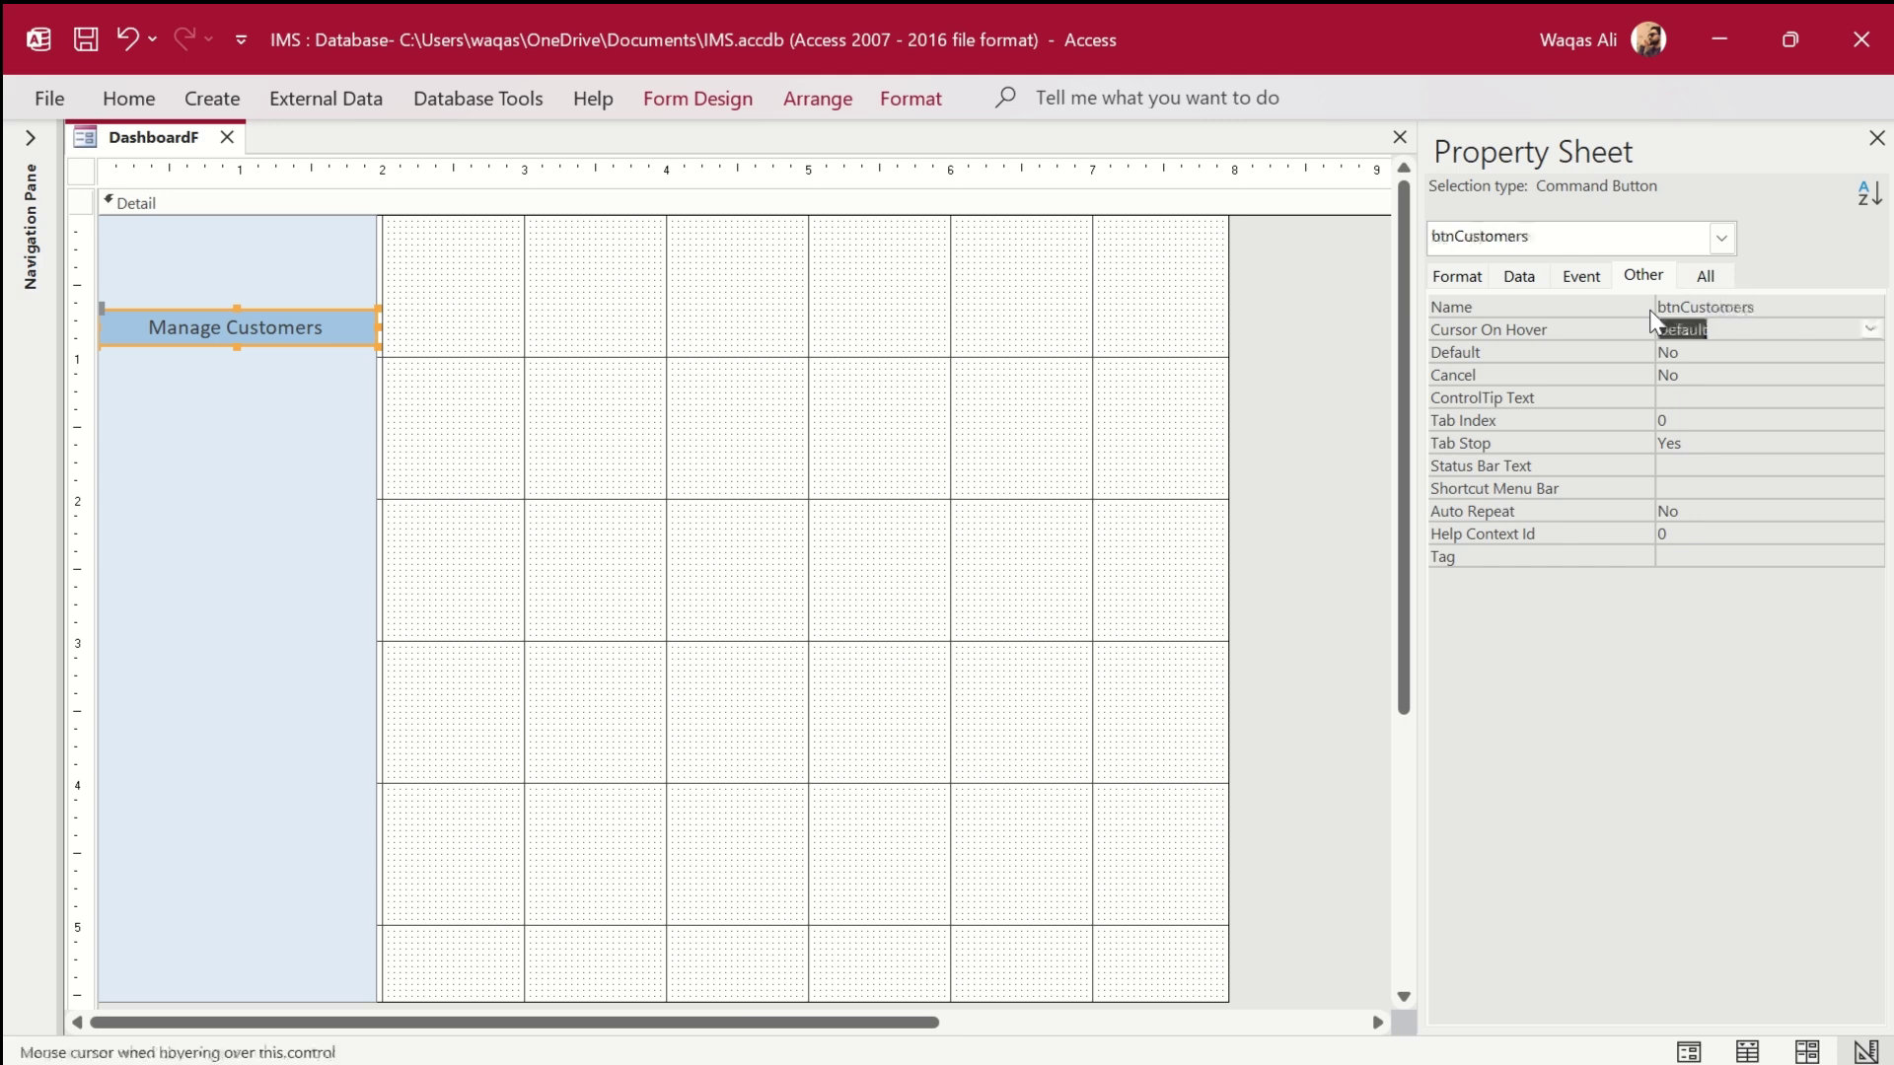
left_click(524, 499)
Expand the list of database objects and select the dbo_Customers and dbo_Products tables together.
left_click(31, 137)
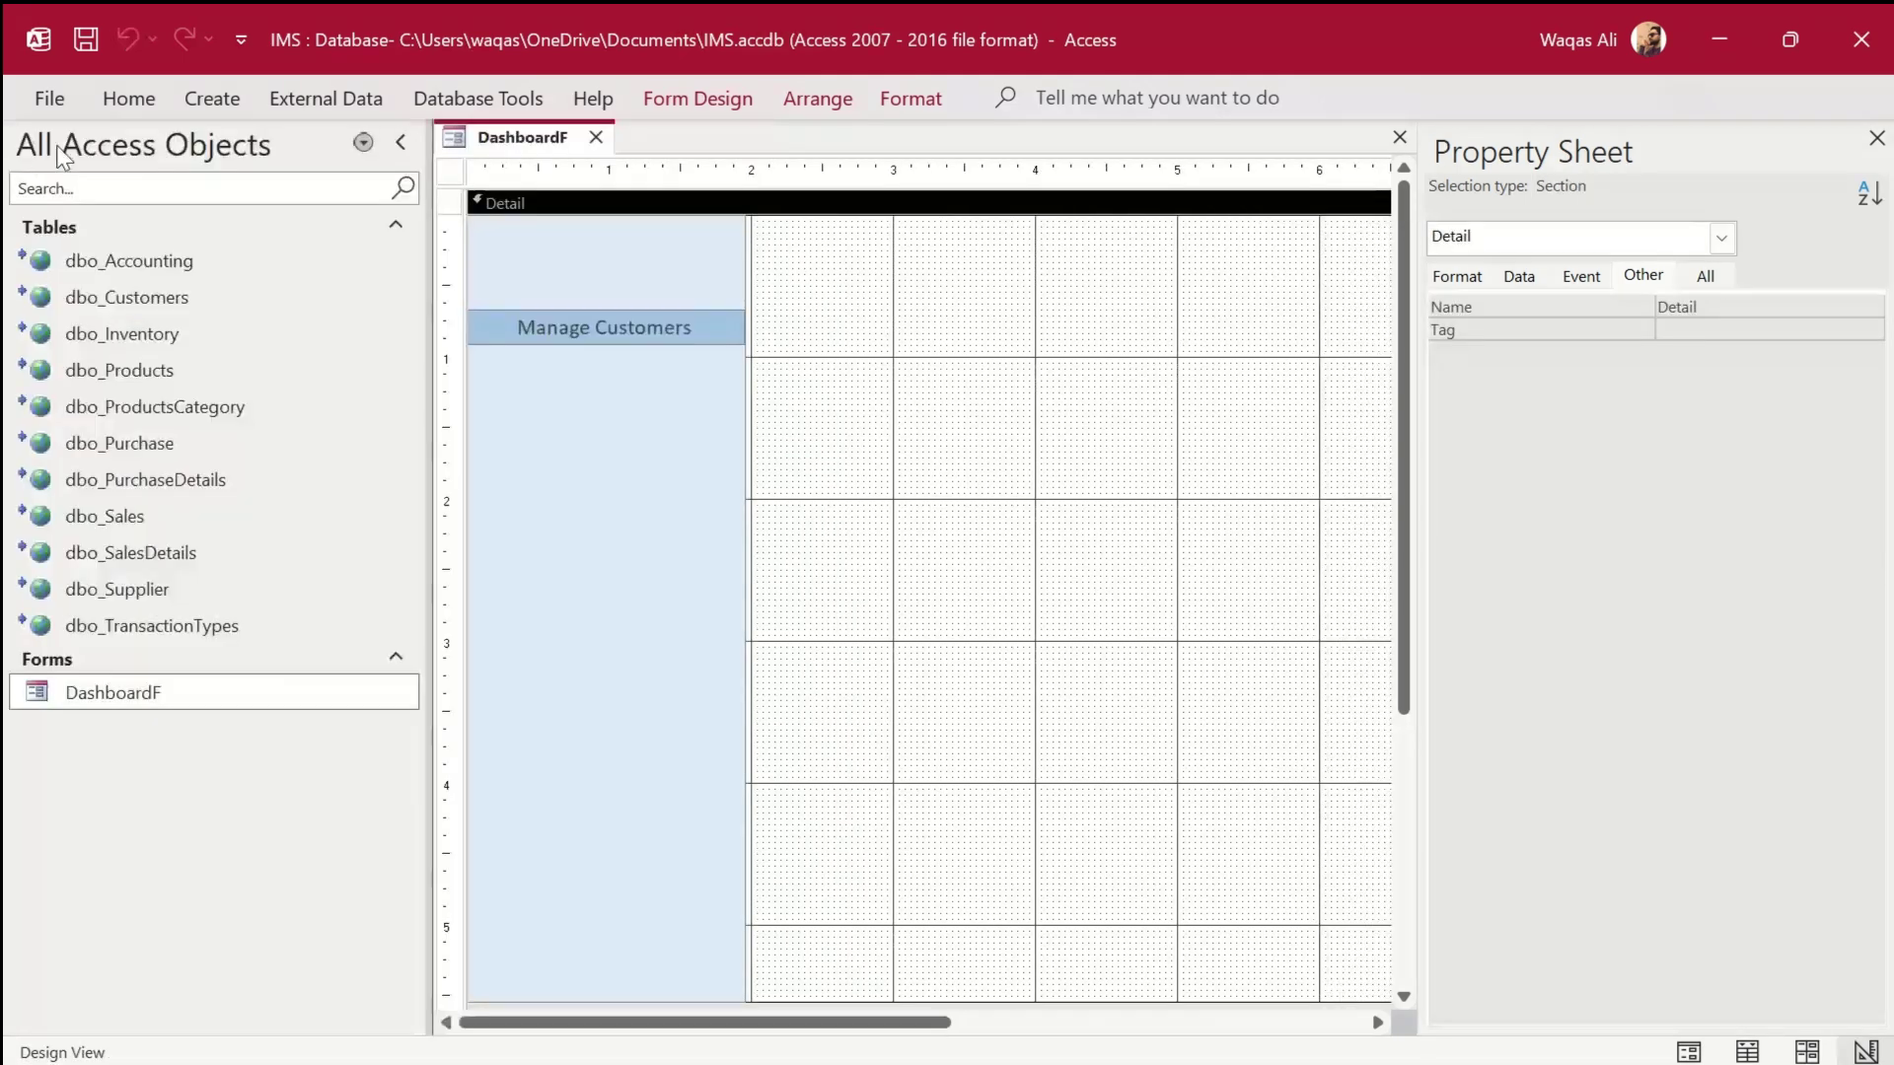
left_click(193, 301)
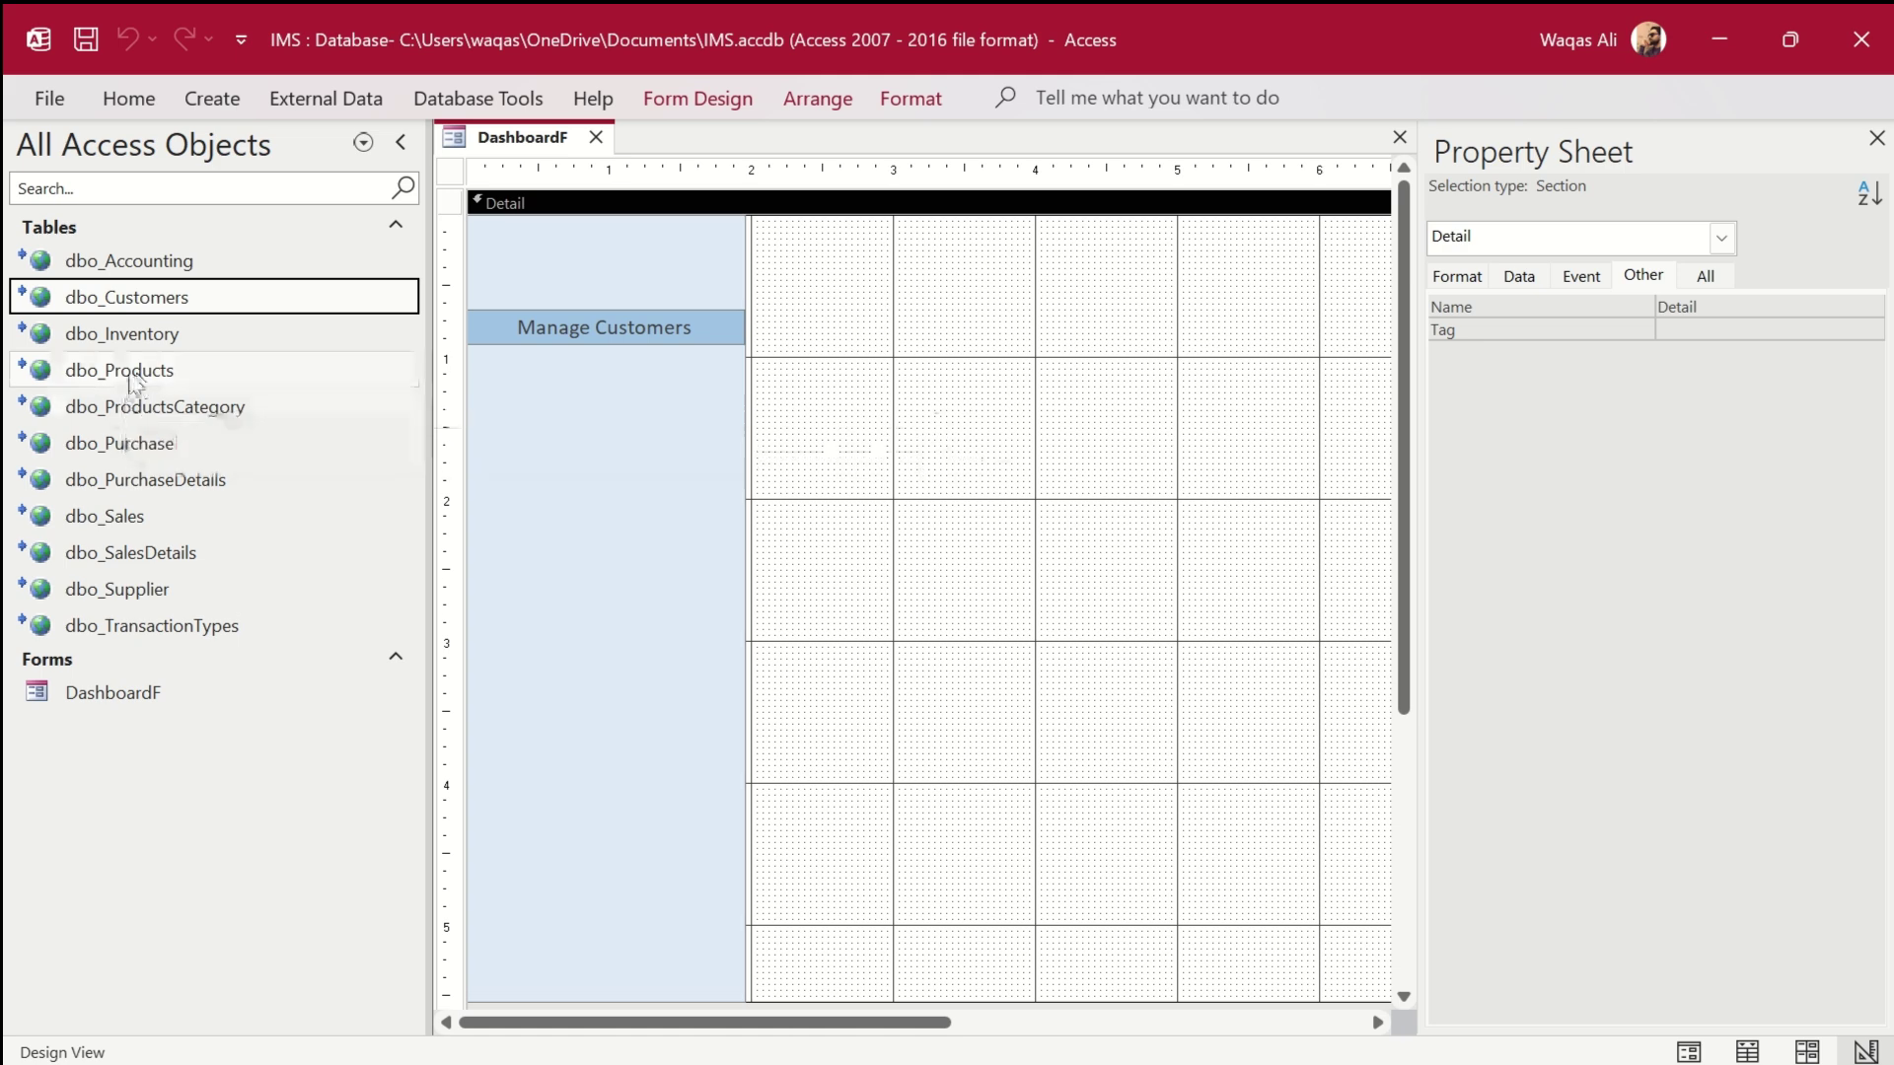
left_click_drag(139, 372, 885, 377)
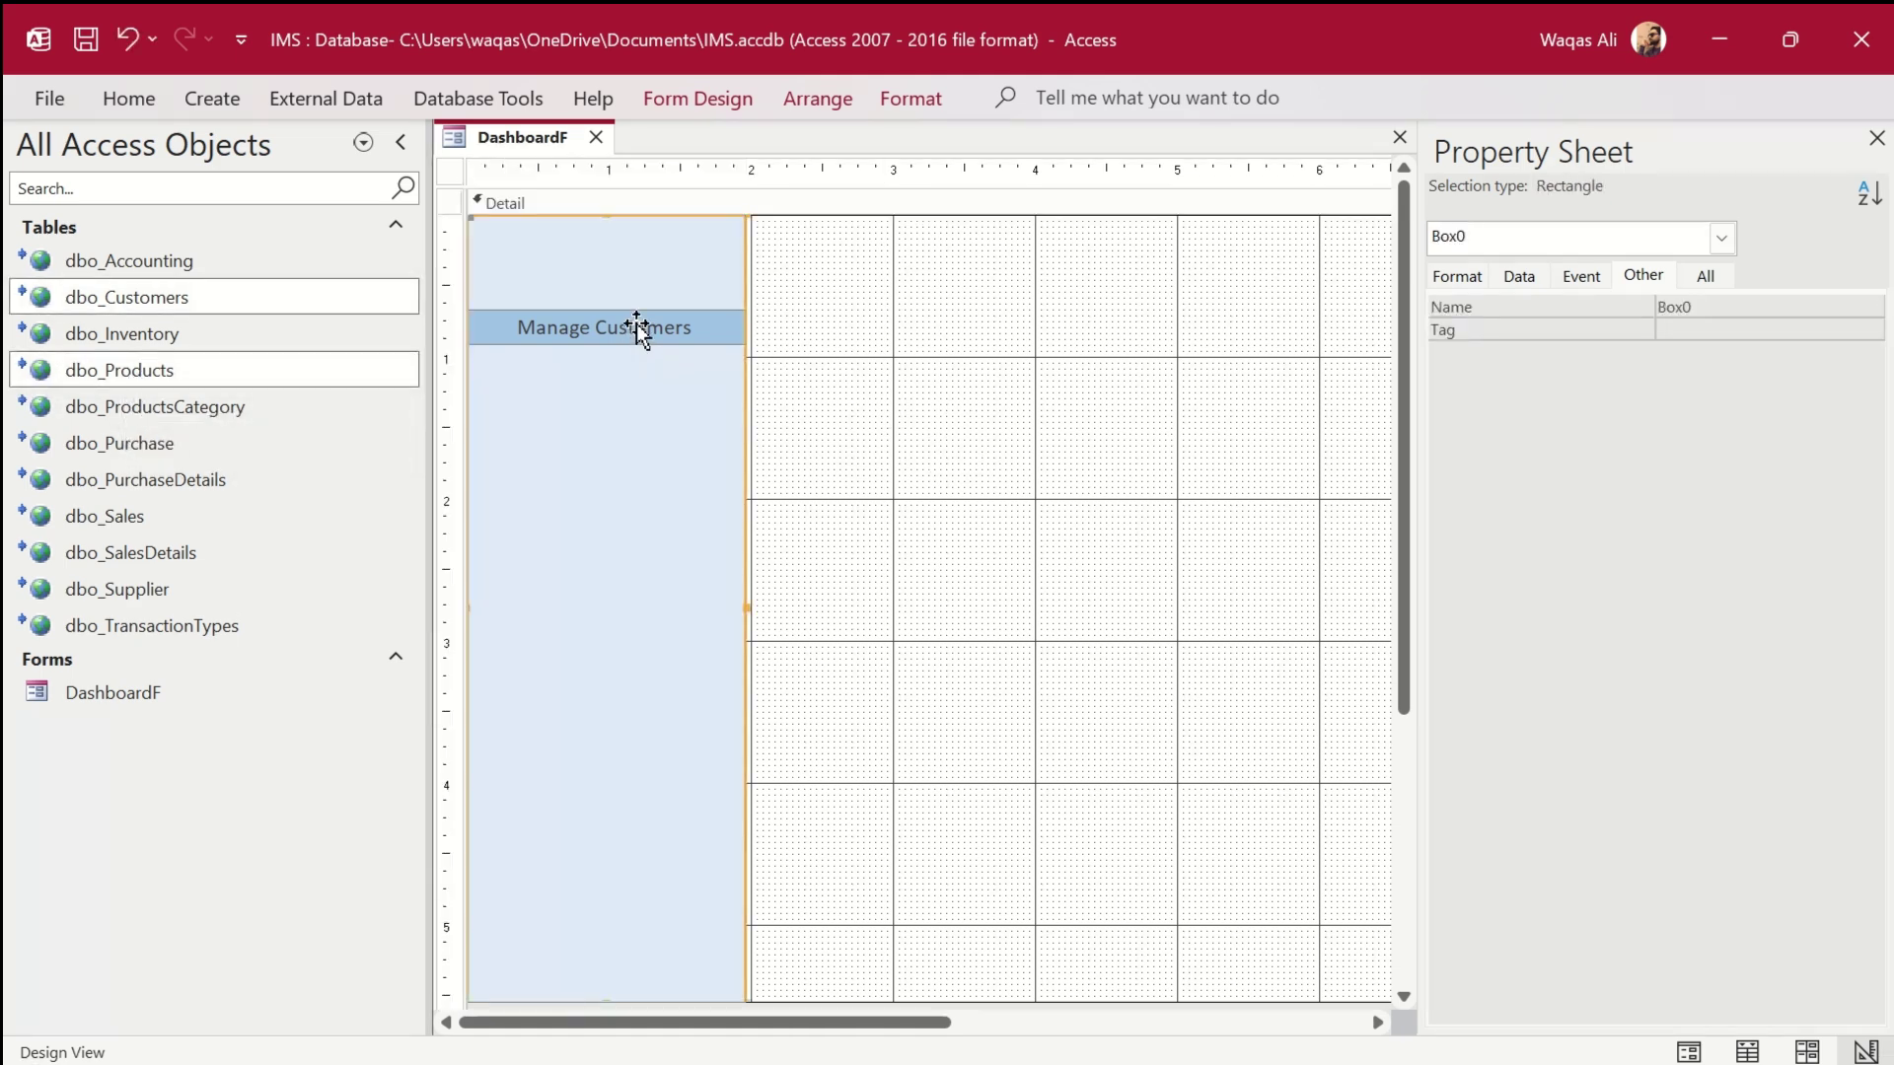
Duplicate the Manage Customers button directly below it and change the copy's caption to "Manage Products".
left_click(696, 331)
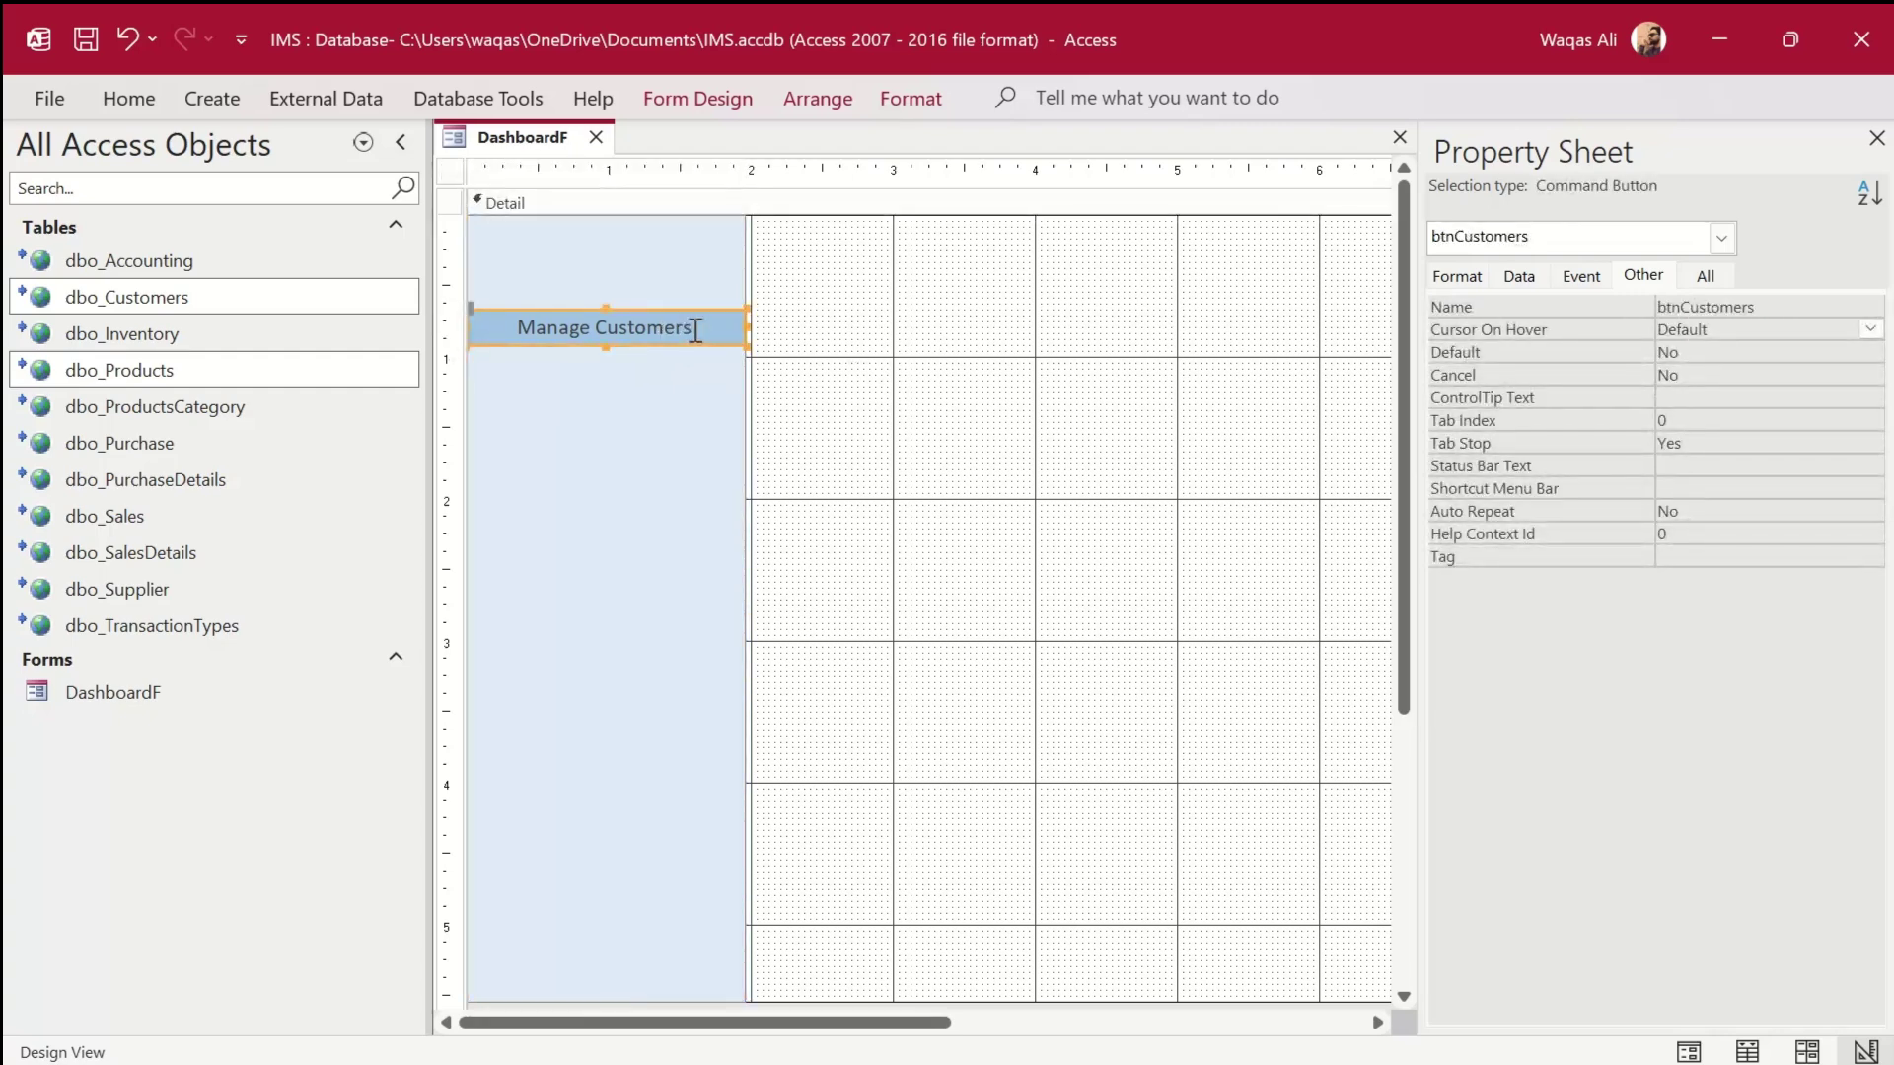
key("ctrl+c")
key("ctrl+v")
double_click(658, 376)
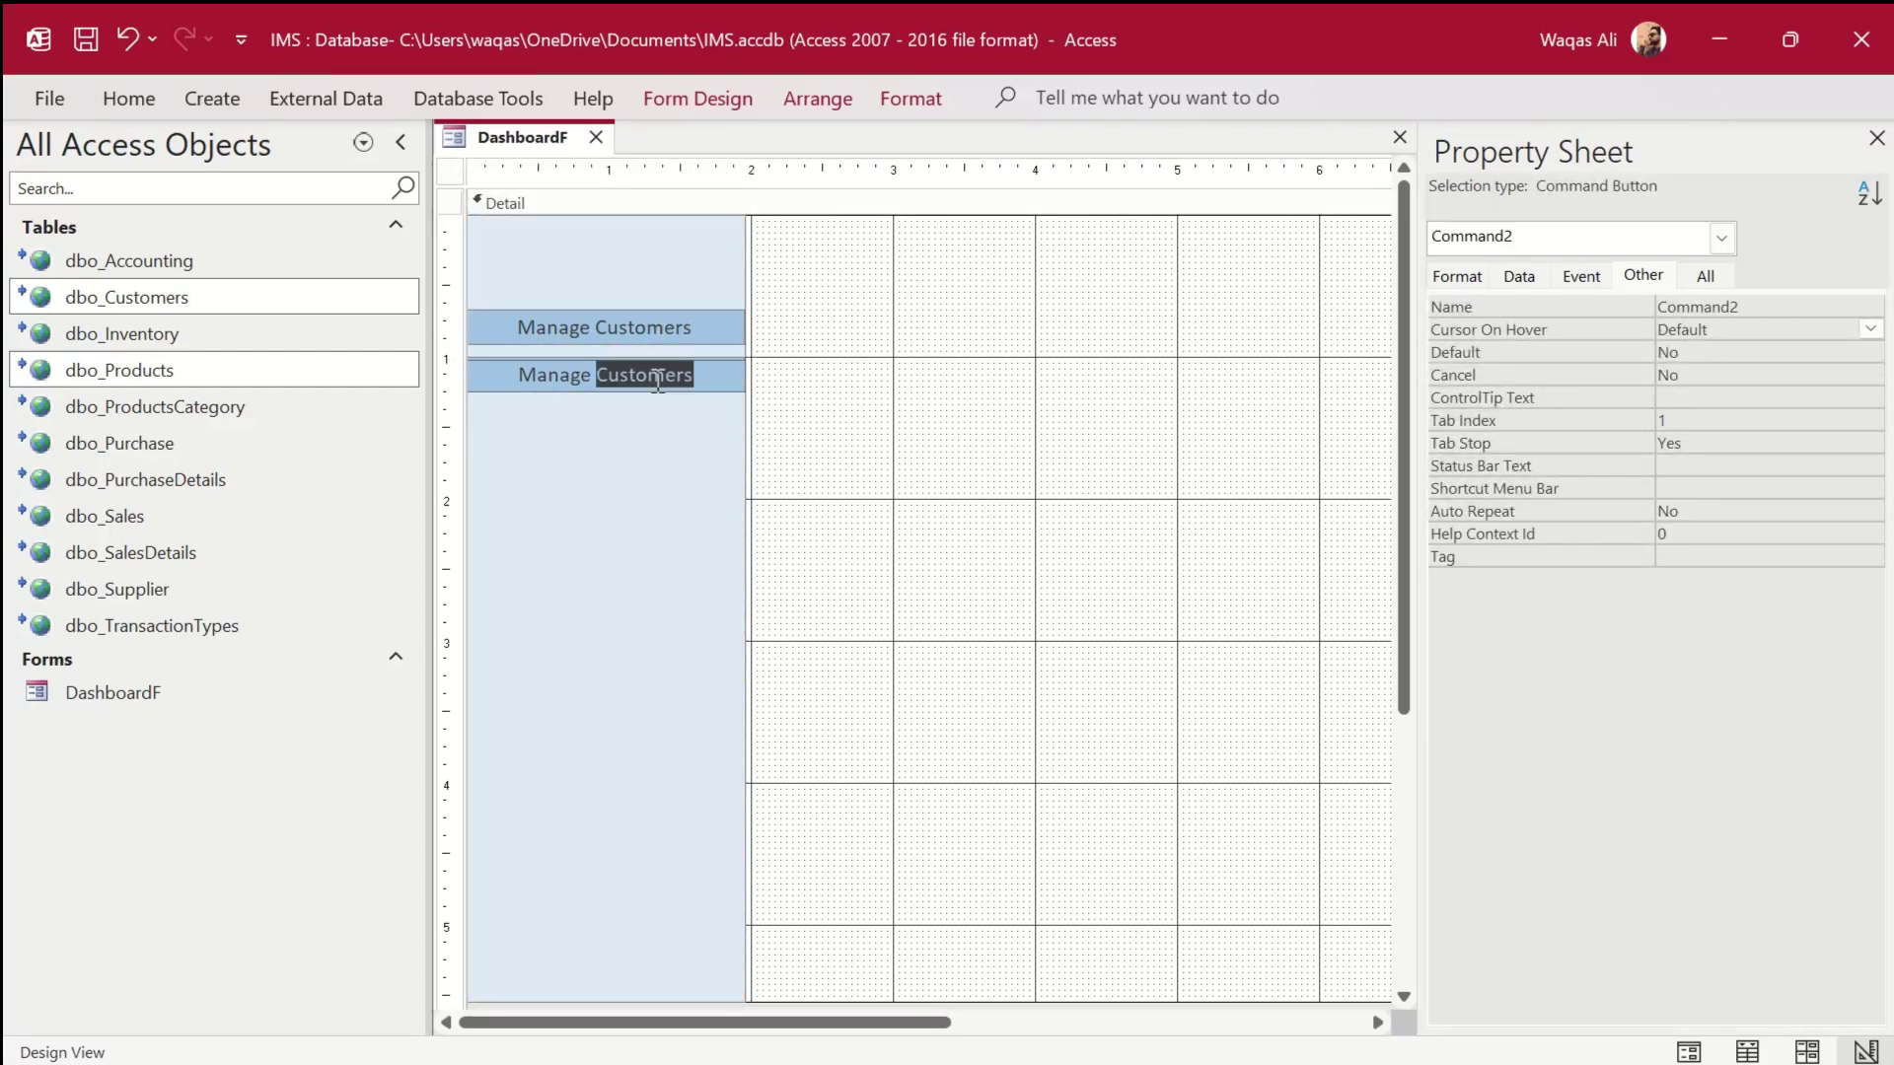
type("Products")
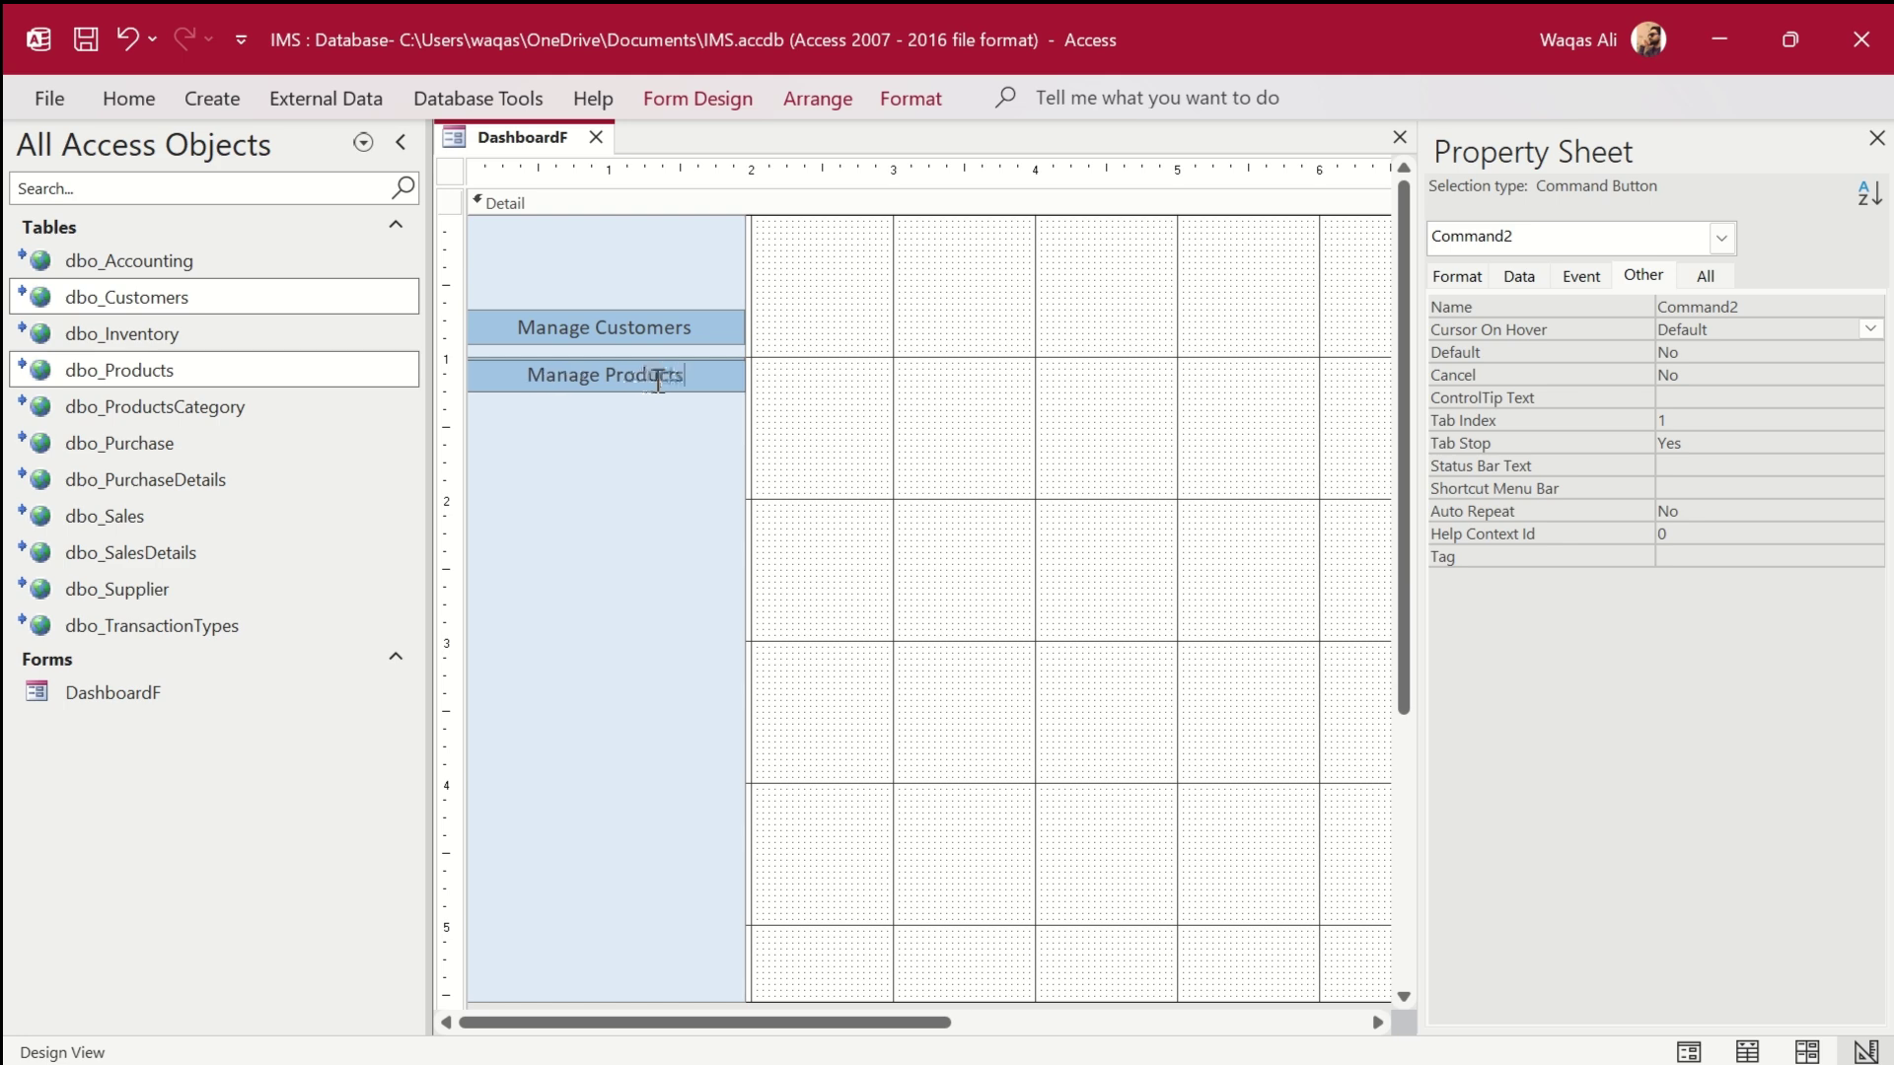
key("Return")
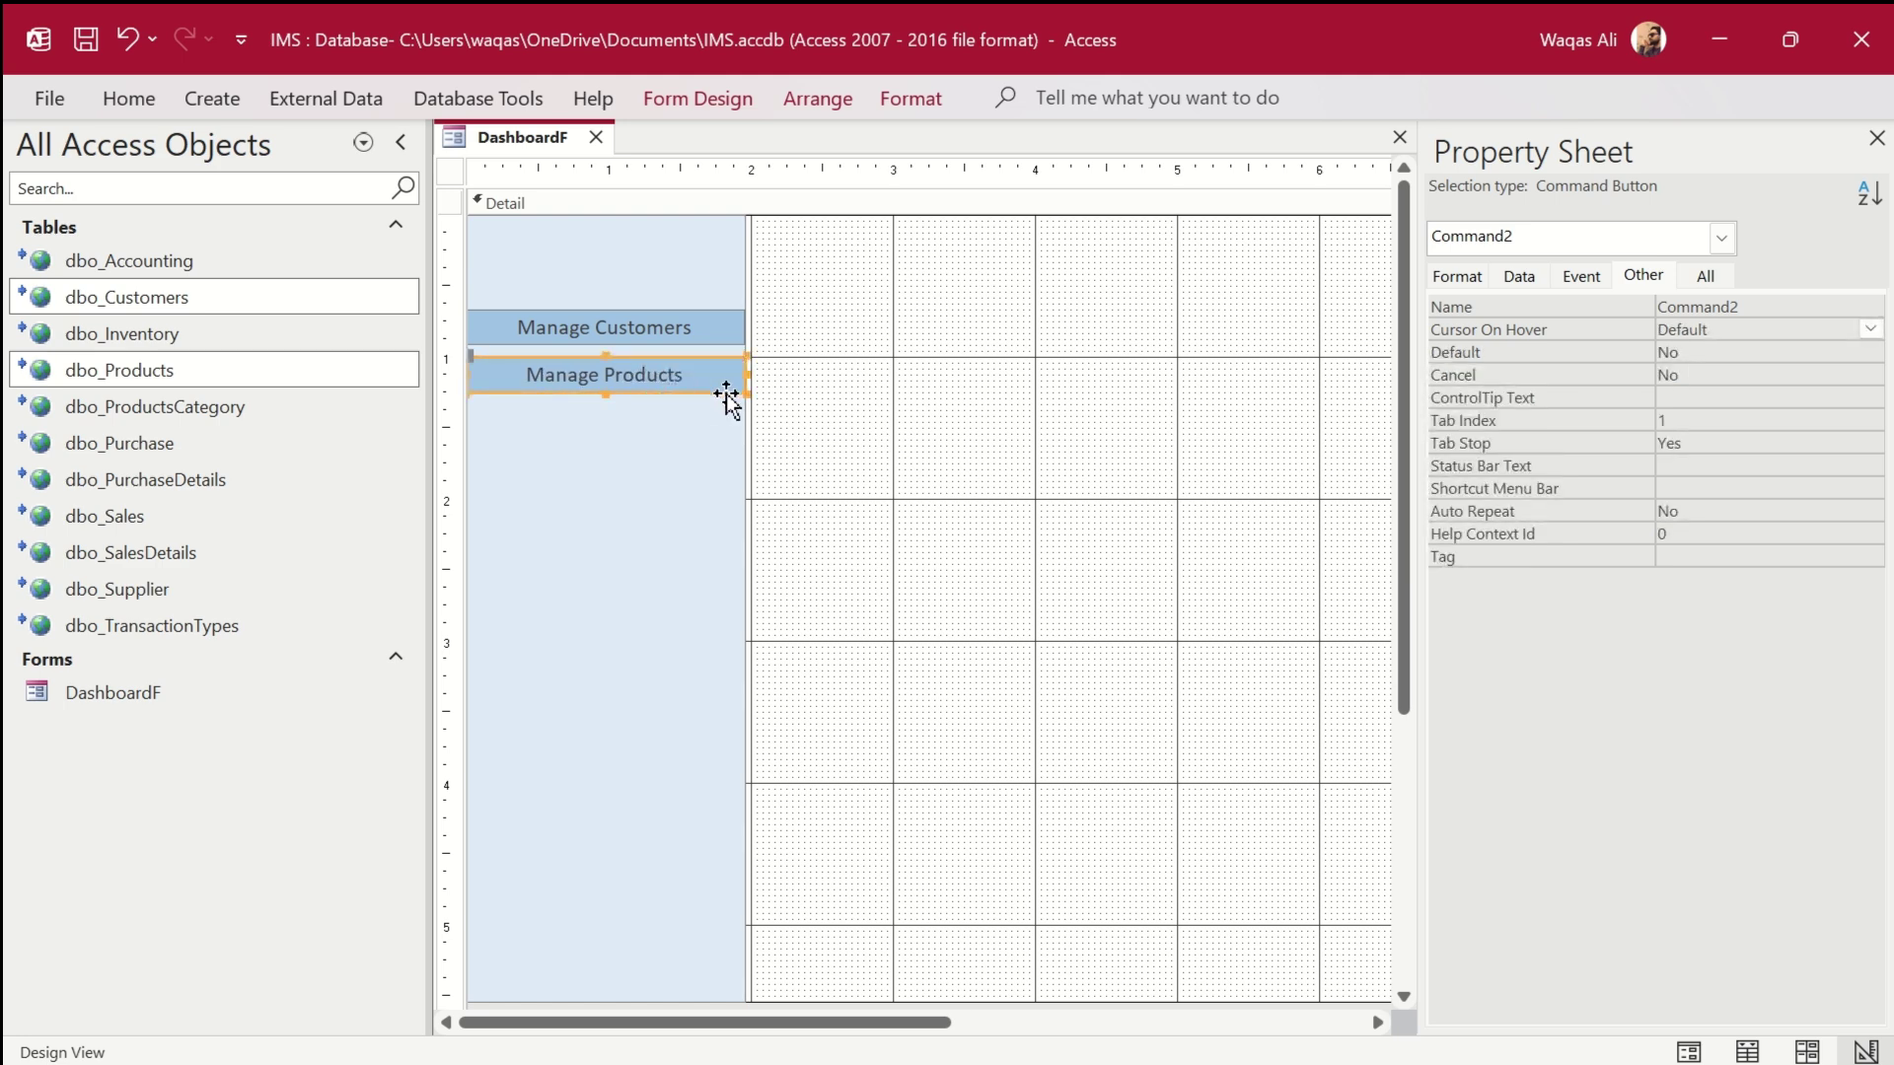
Duplicate the Manage Products button below it with the caption "Manage Products Categories", and add dbo_ProductsCategory to the selected tables.
key("ctrl+c")
key("ctrl+v")
double_click(644, 422)
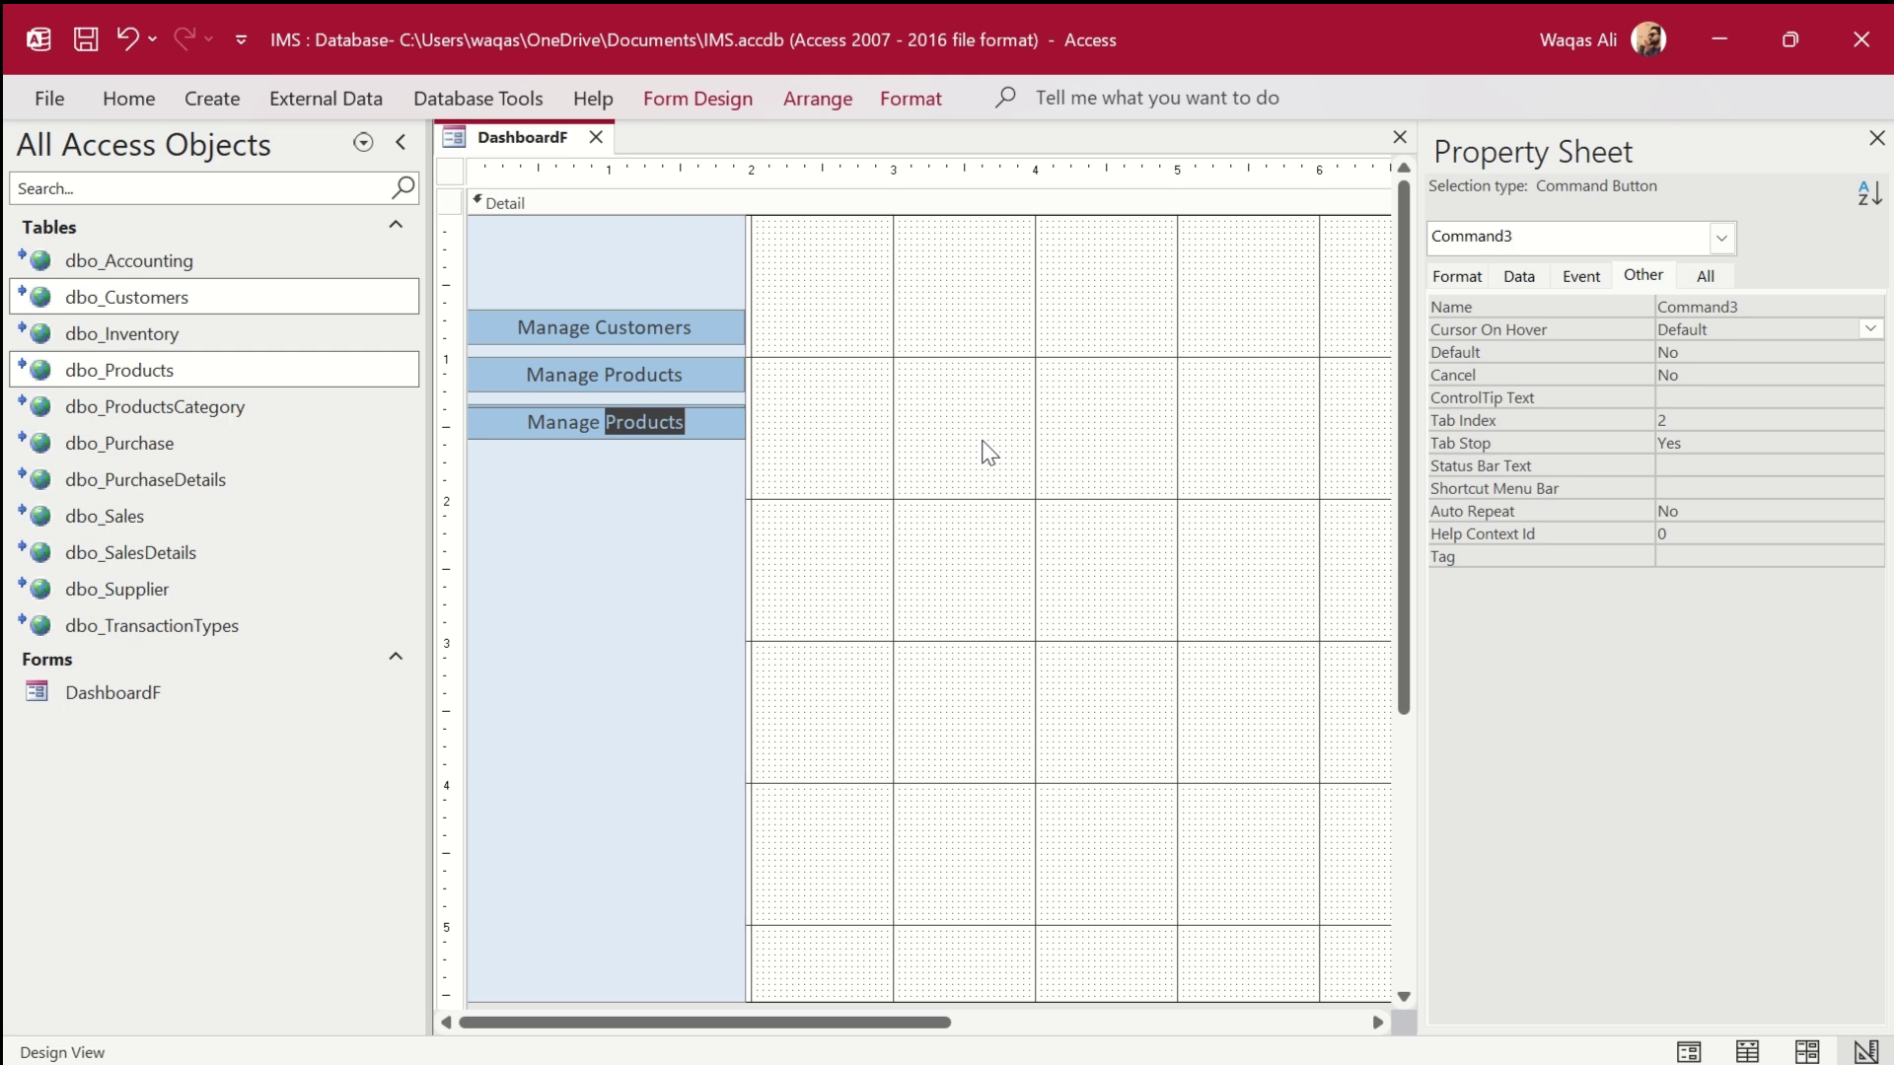
key("Right")
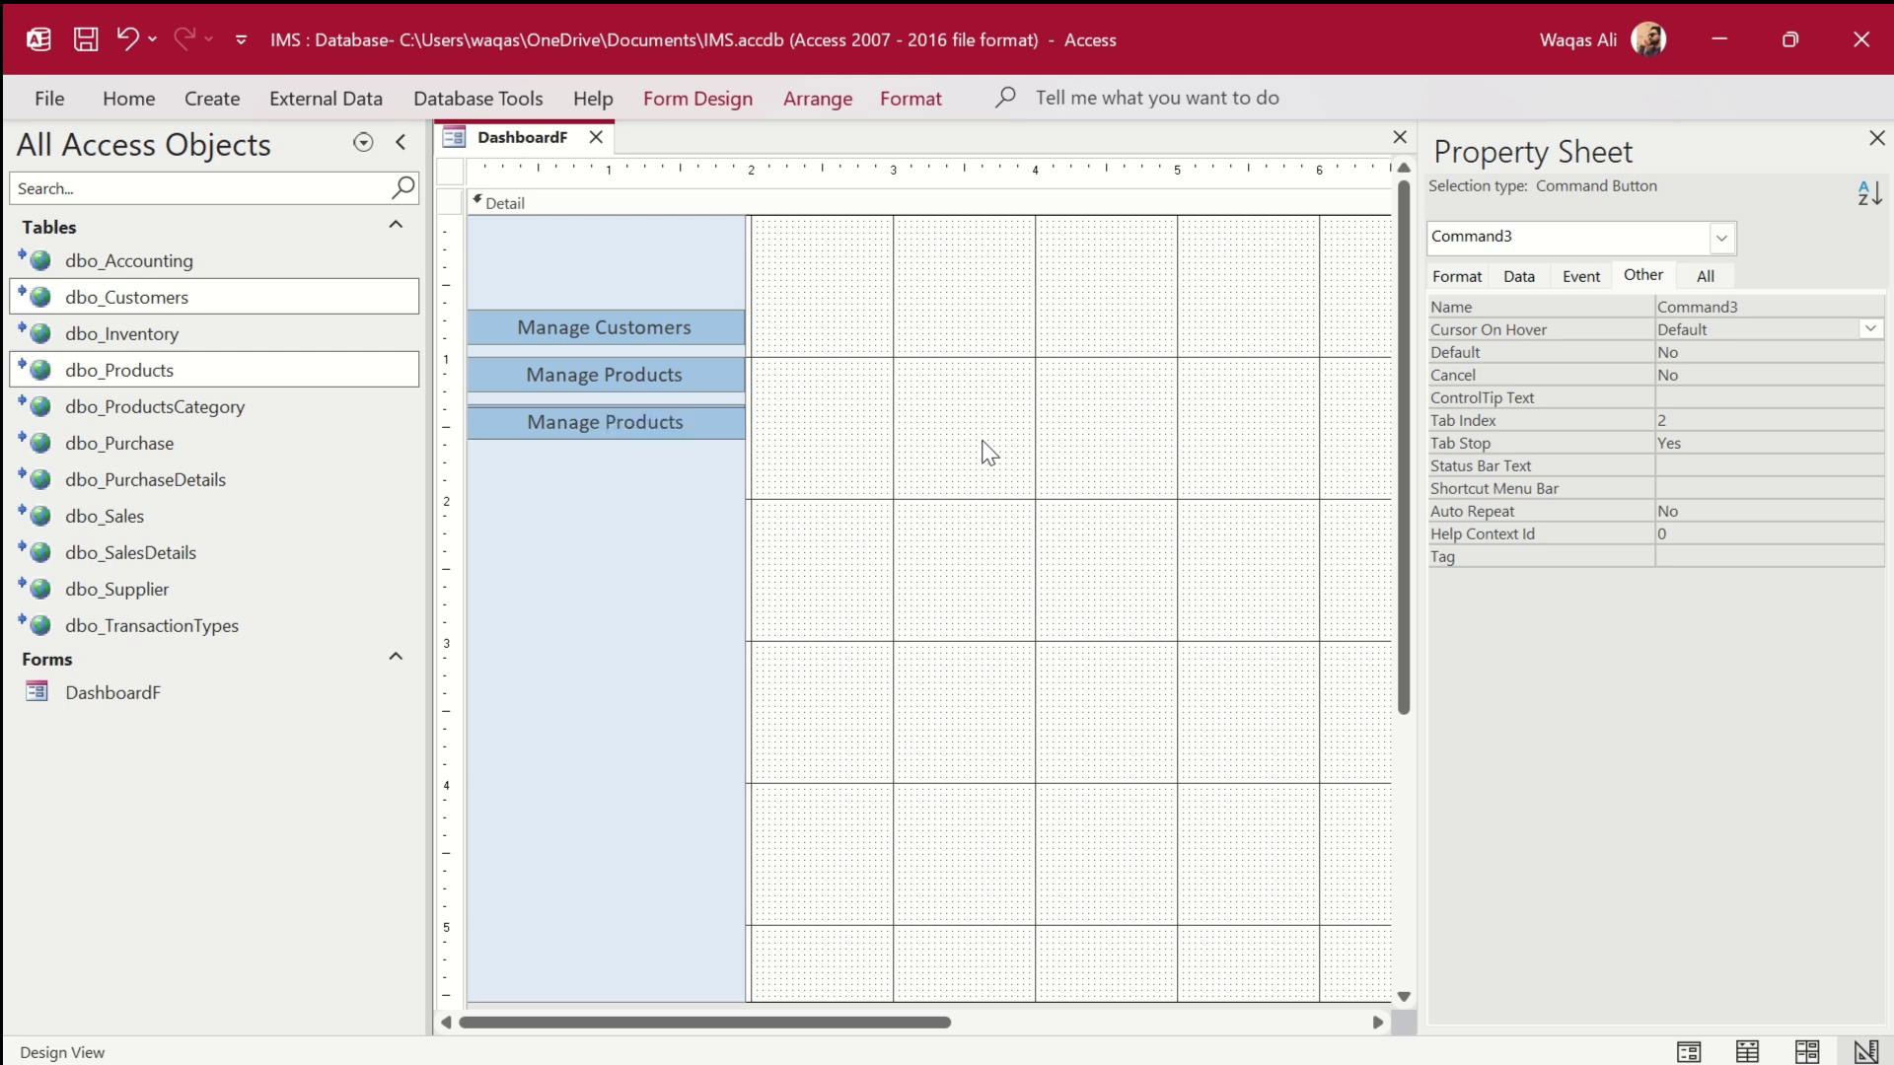
type("Catego")
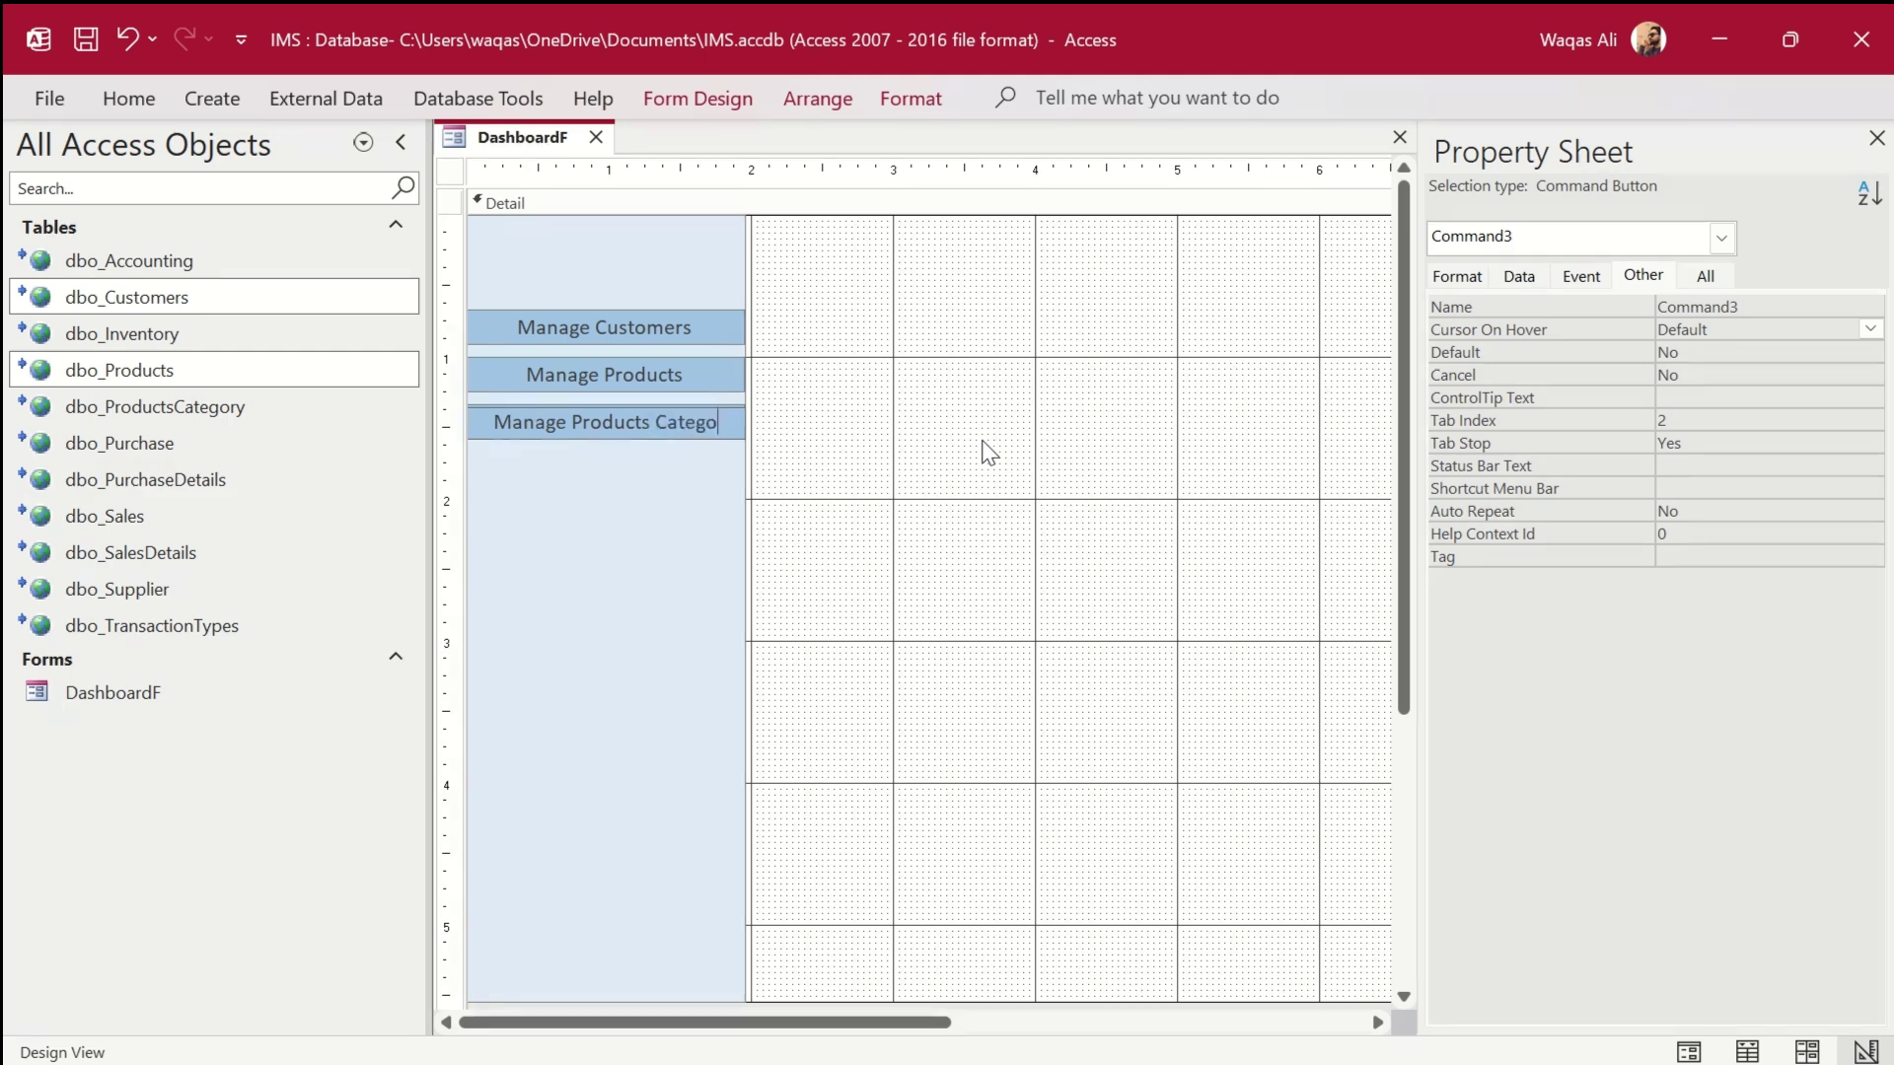
type("ries")
key("Return")
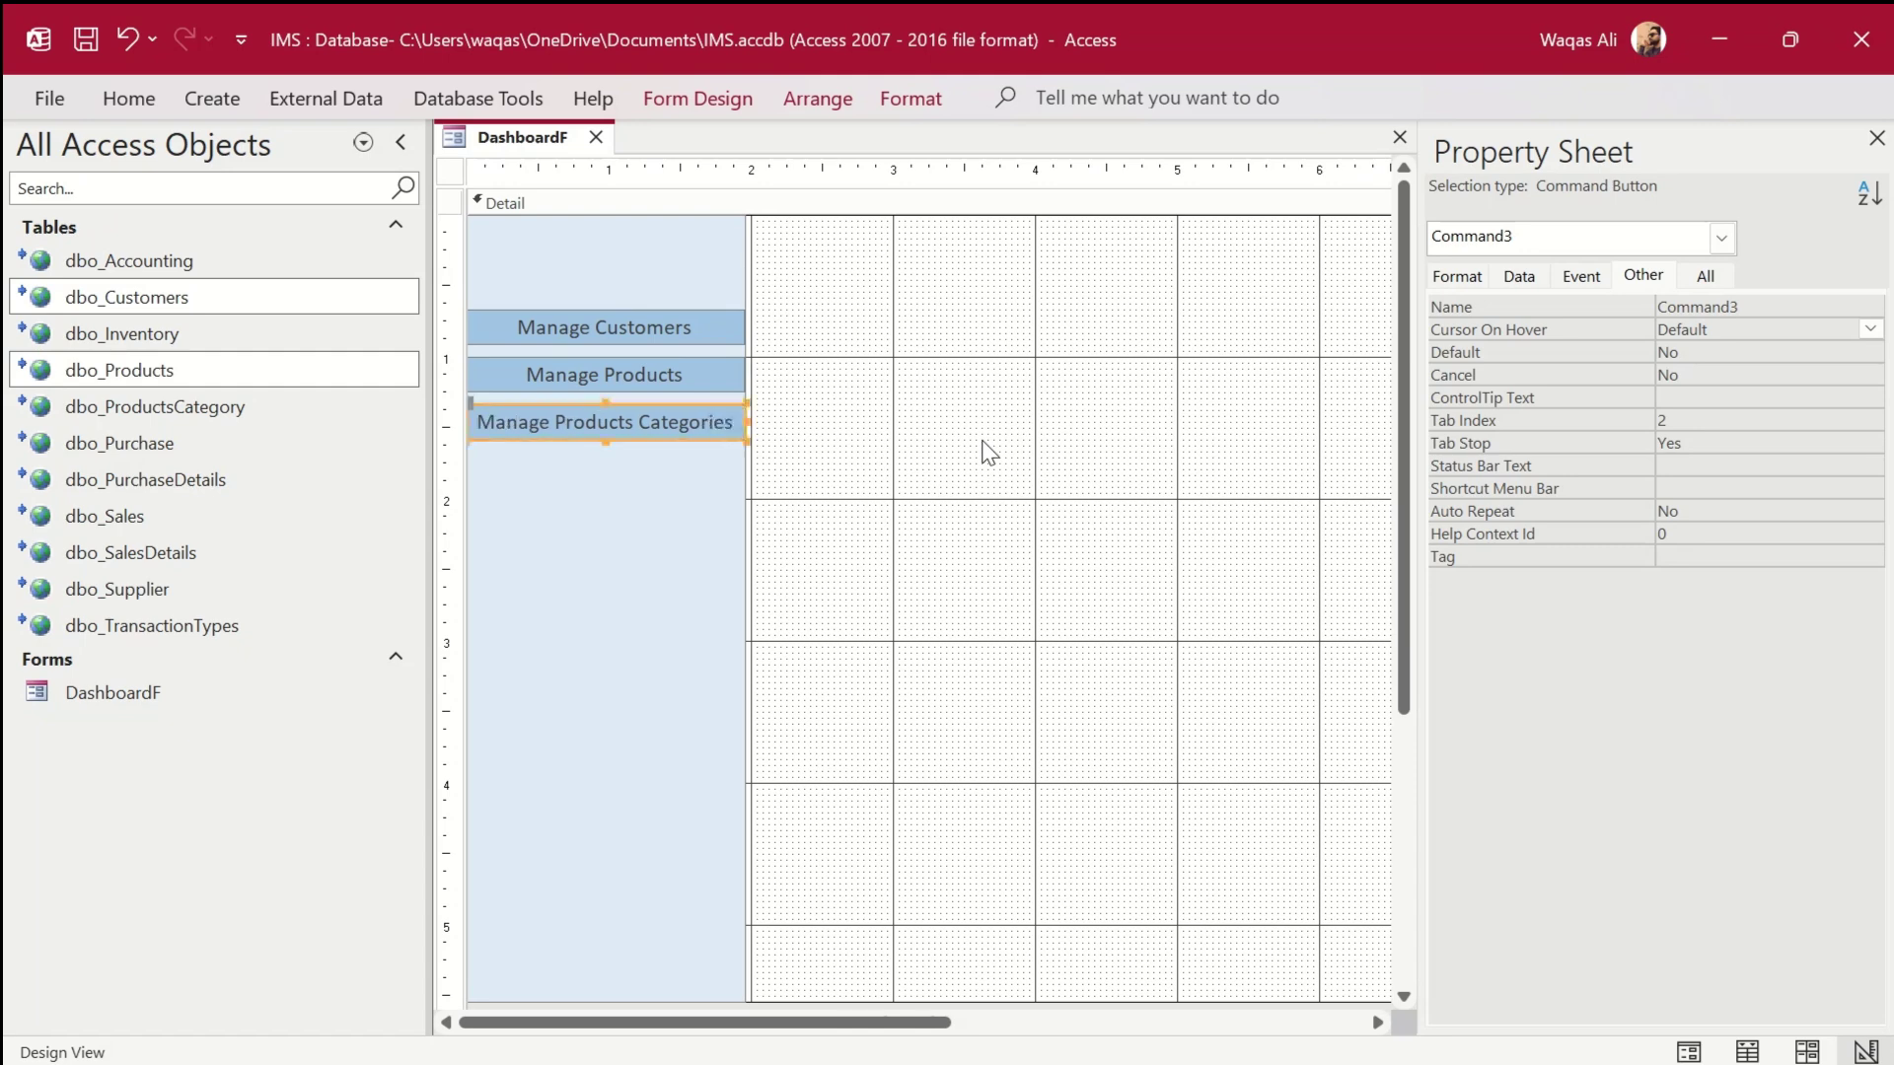
left_click(172, 406)
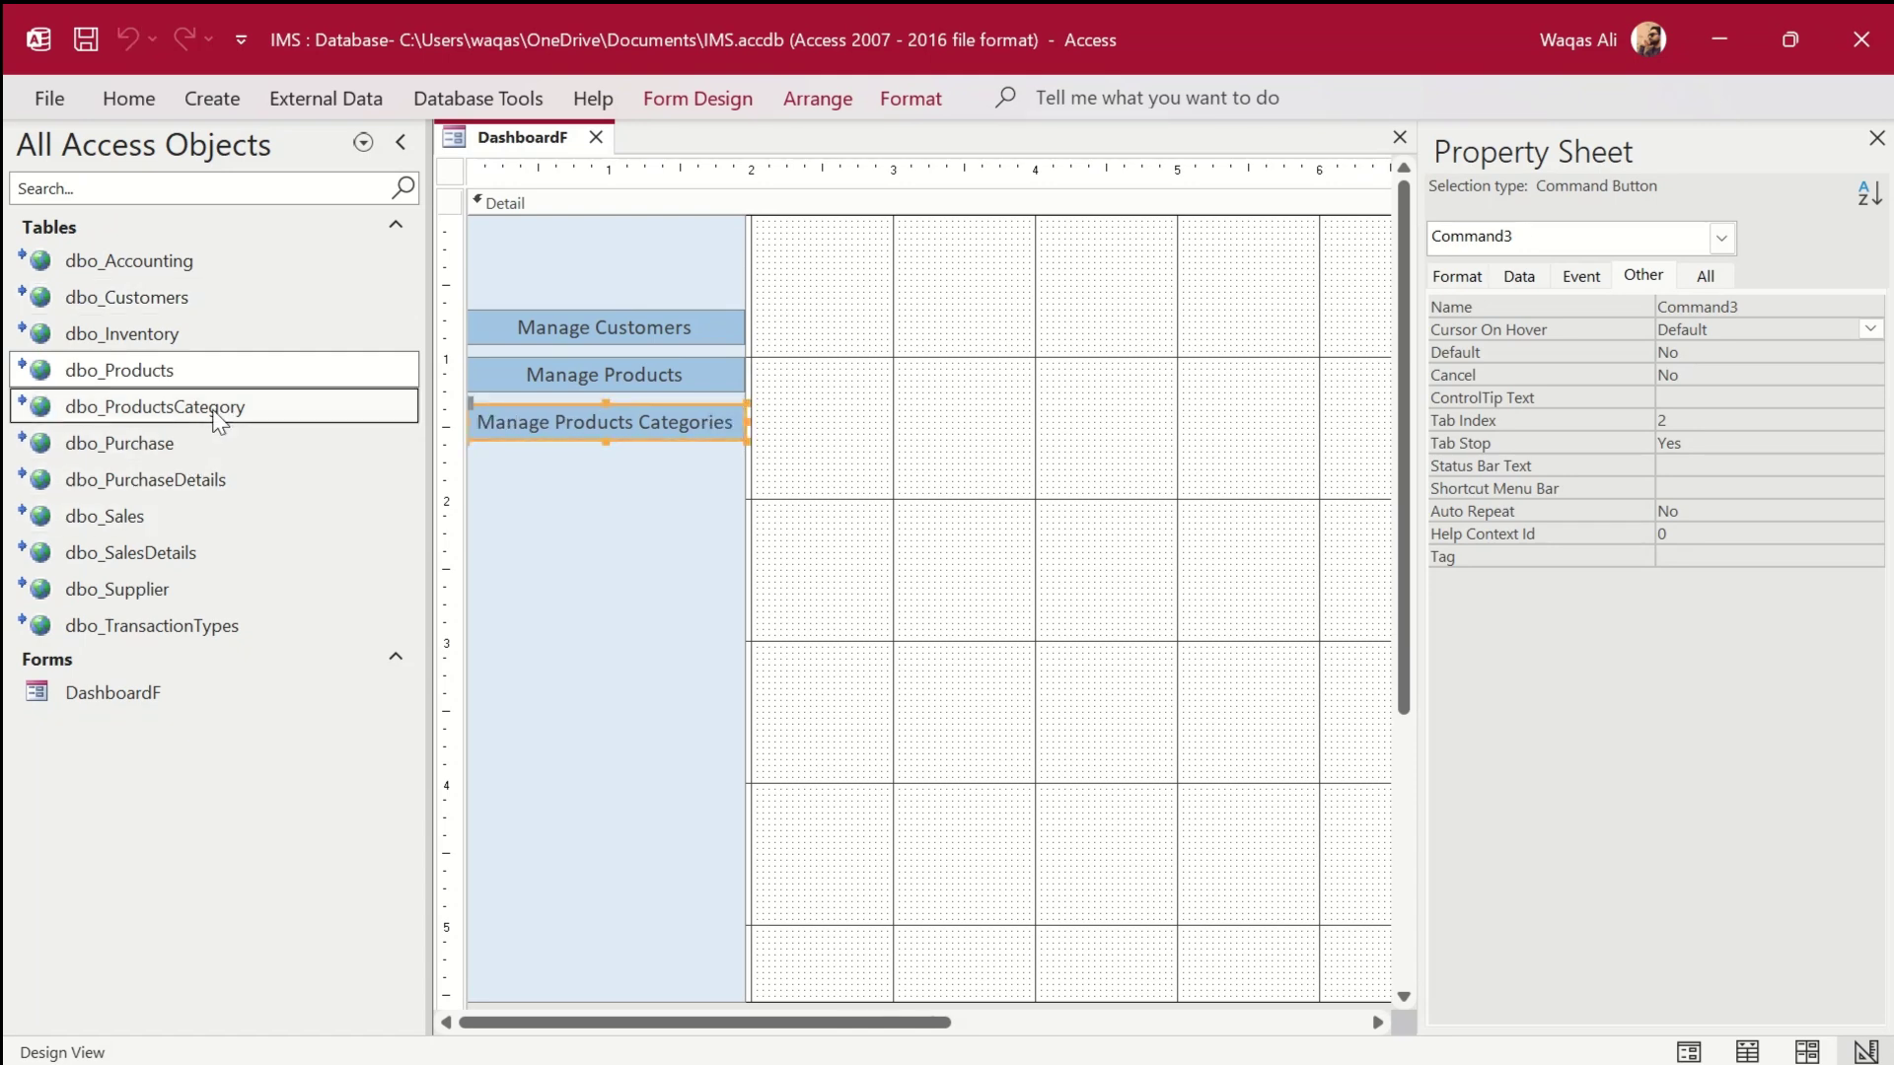
left_click(155, 301)
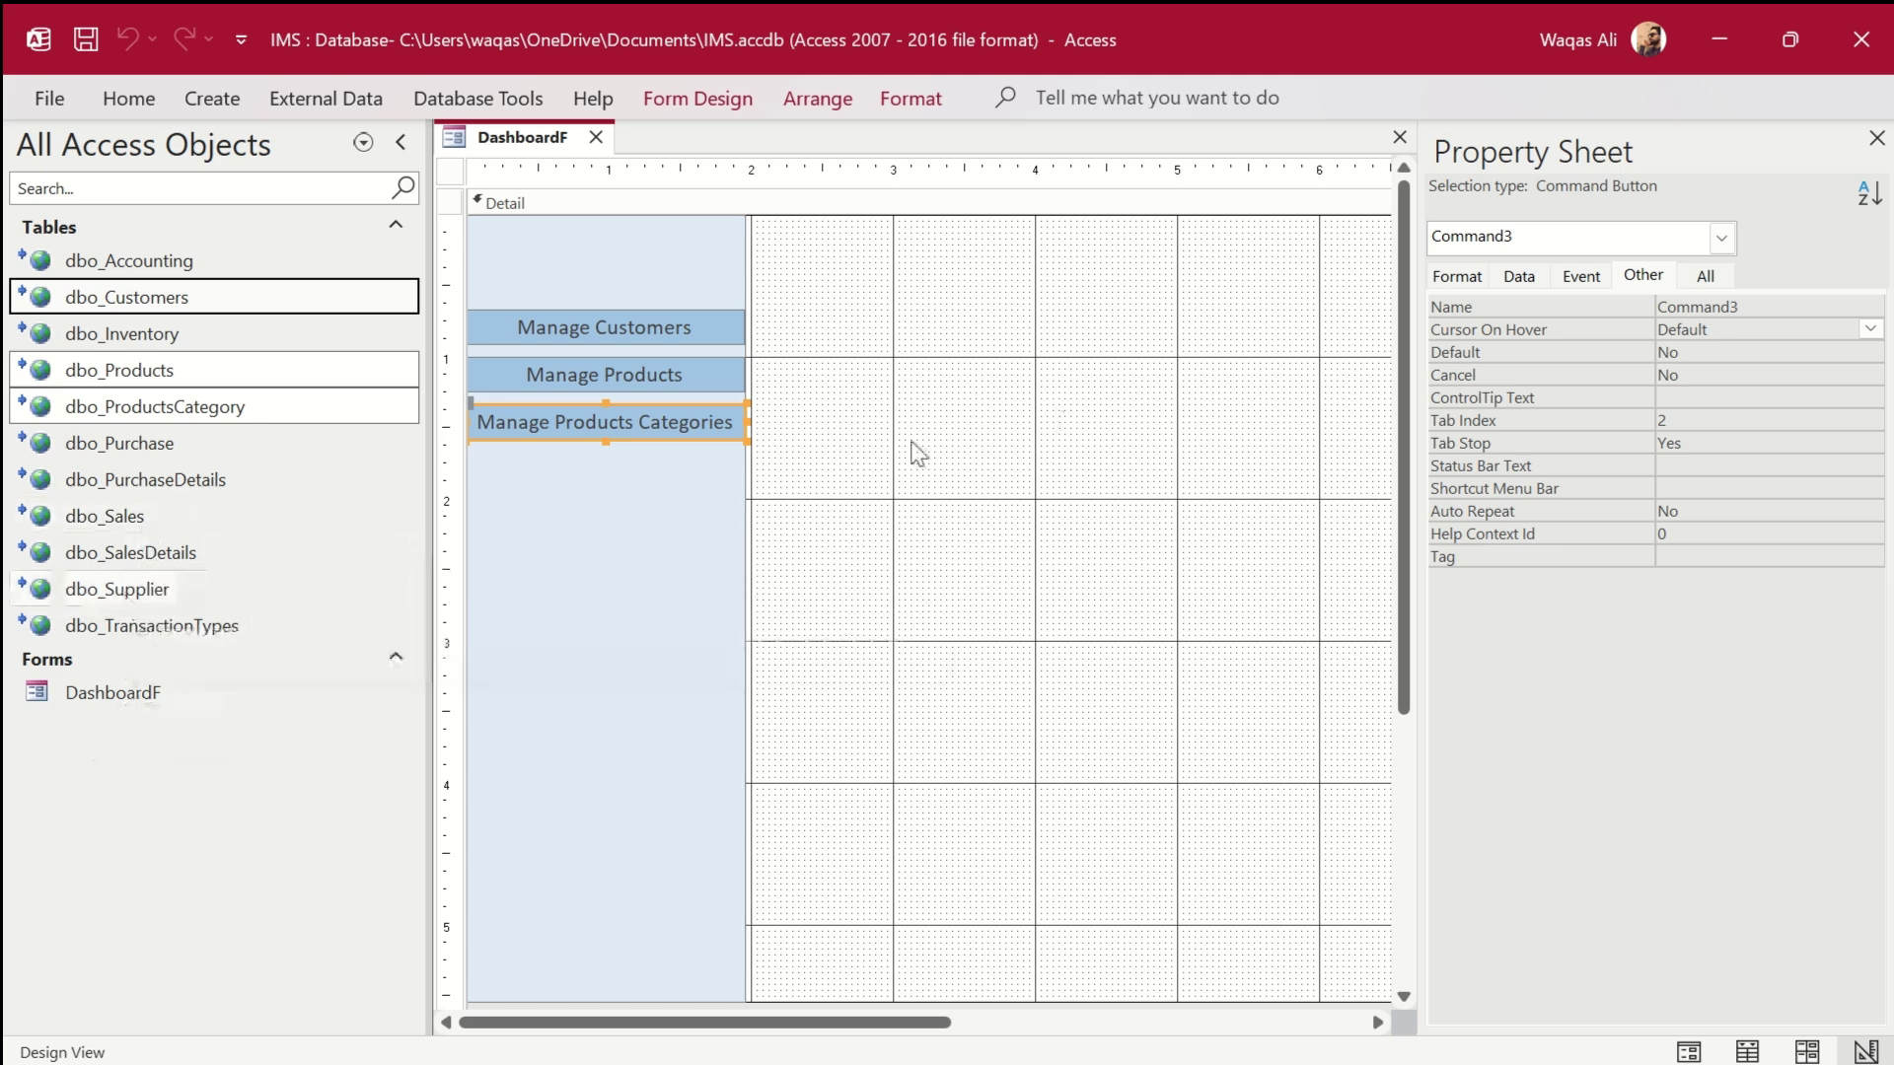
Duplicate the Manage Products Categories button below it with the caption "Manage Suppliers", and add dbo_Supplier to the selected tables.
left_click(838, 451)
left_click(706, 435)
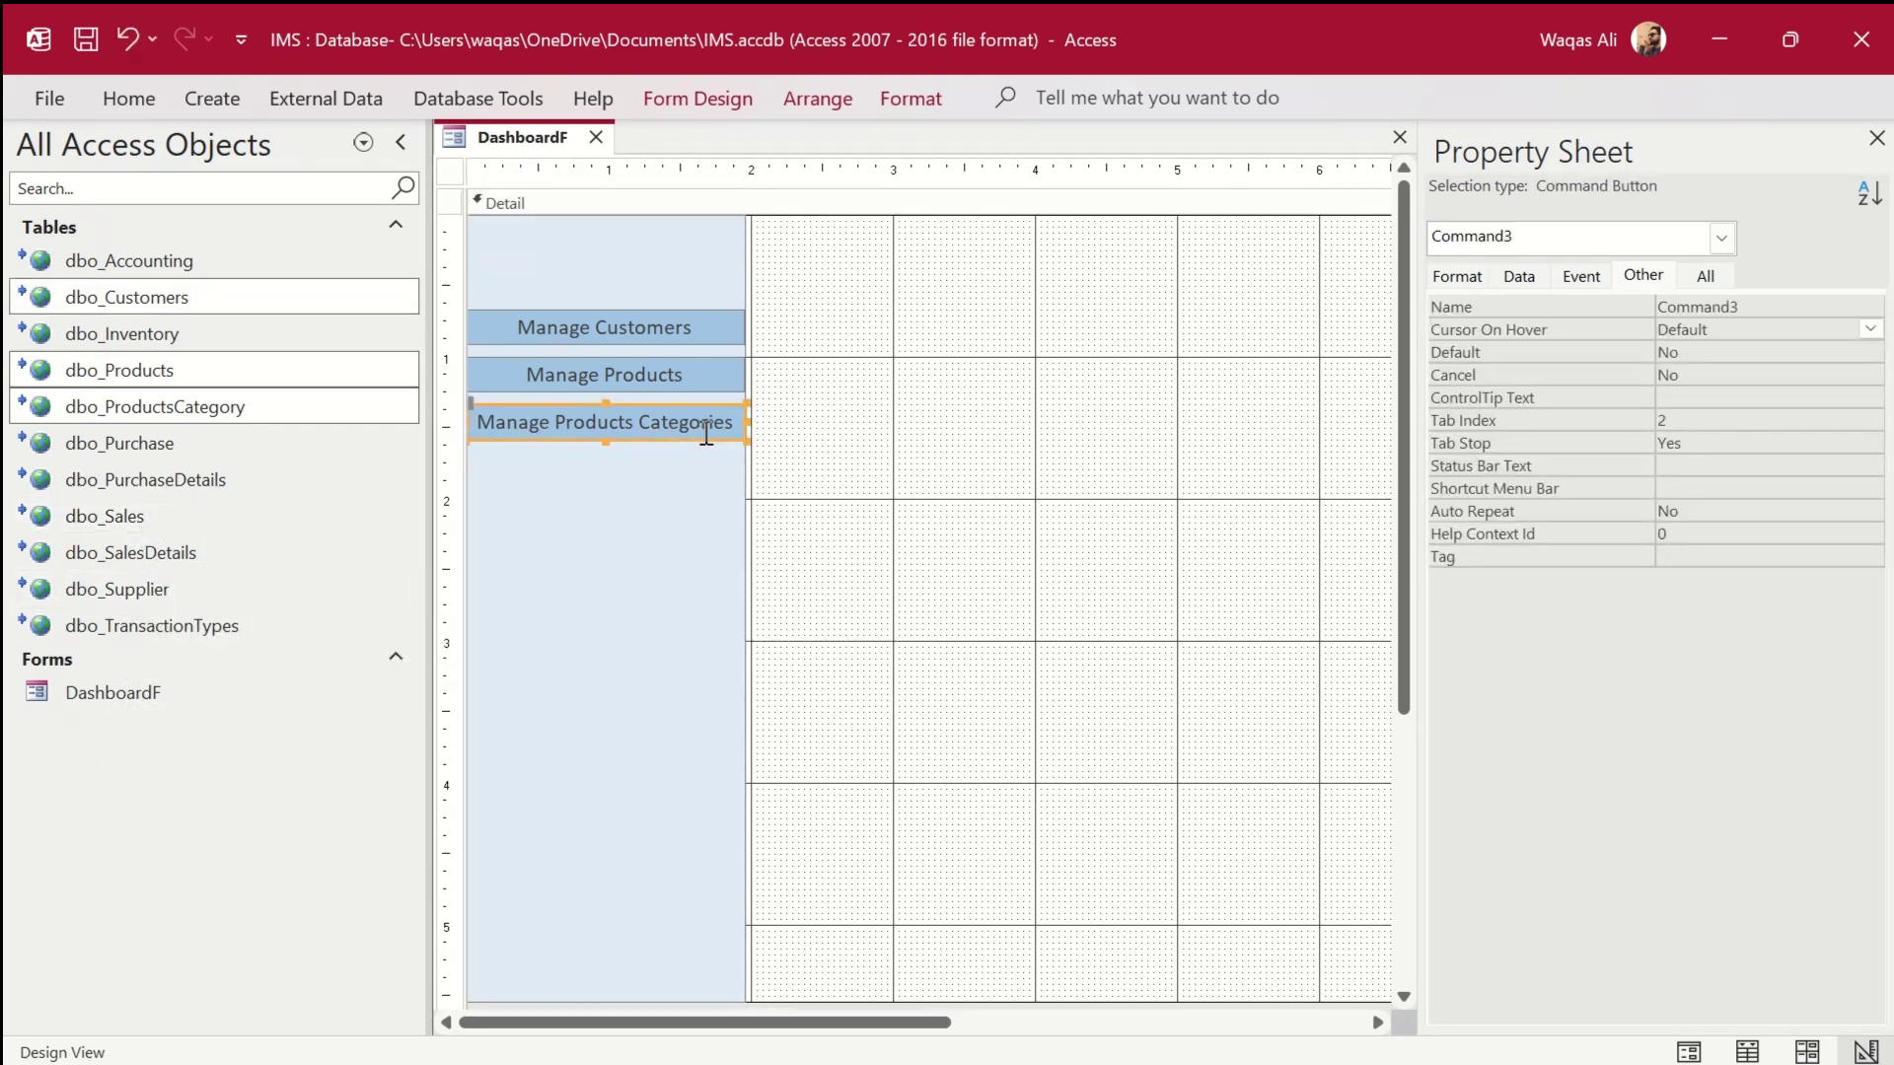
key("ctrl+c")
key("ctrl+v")
double_click(706, 469)
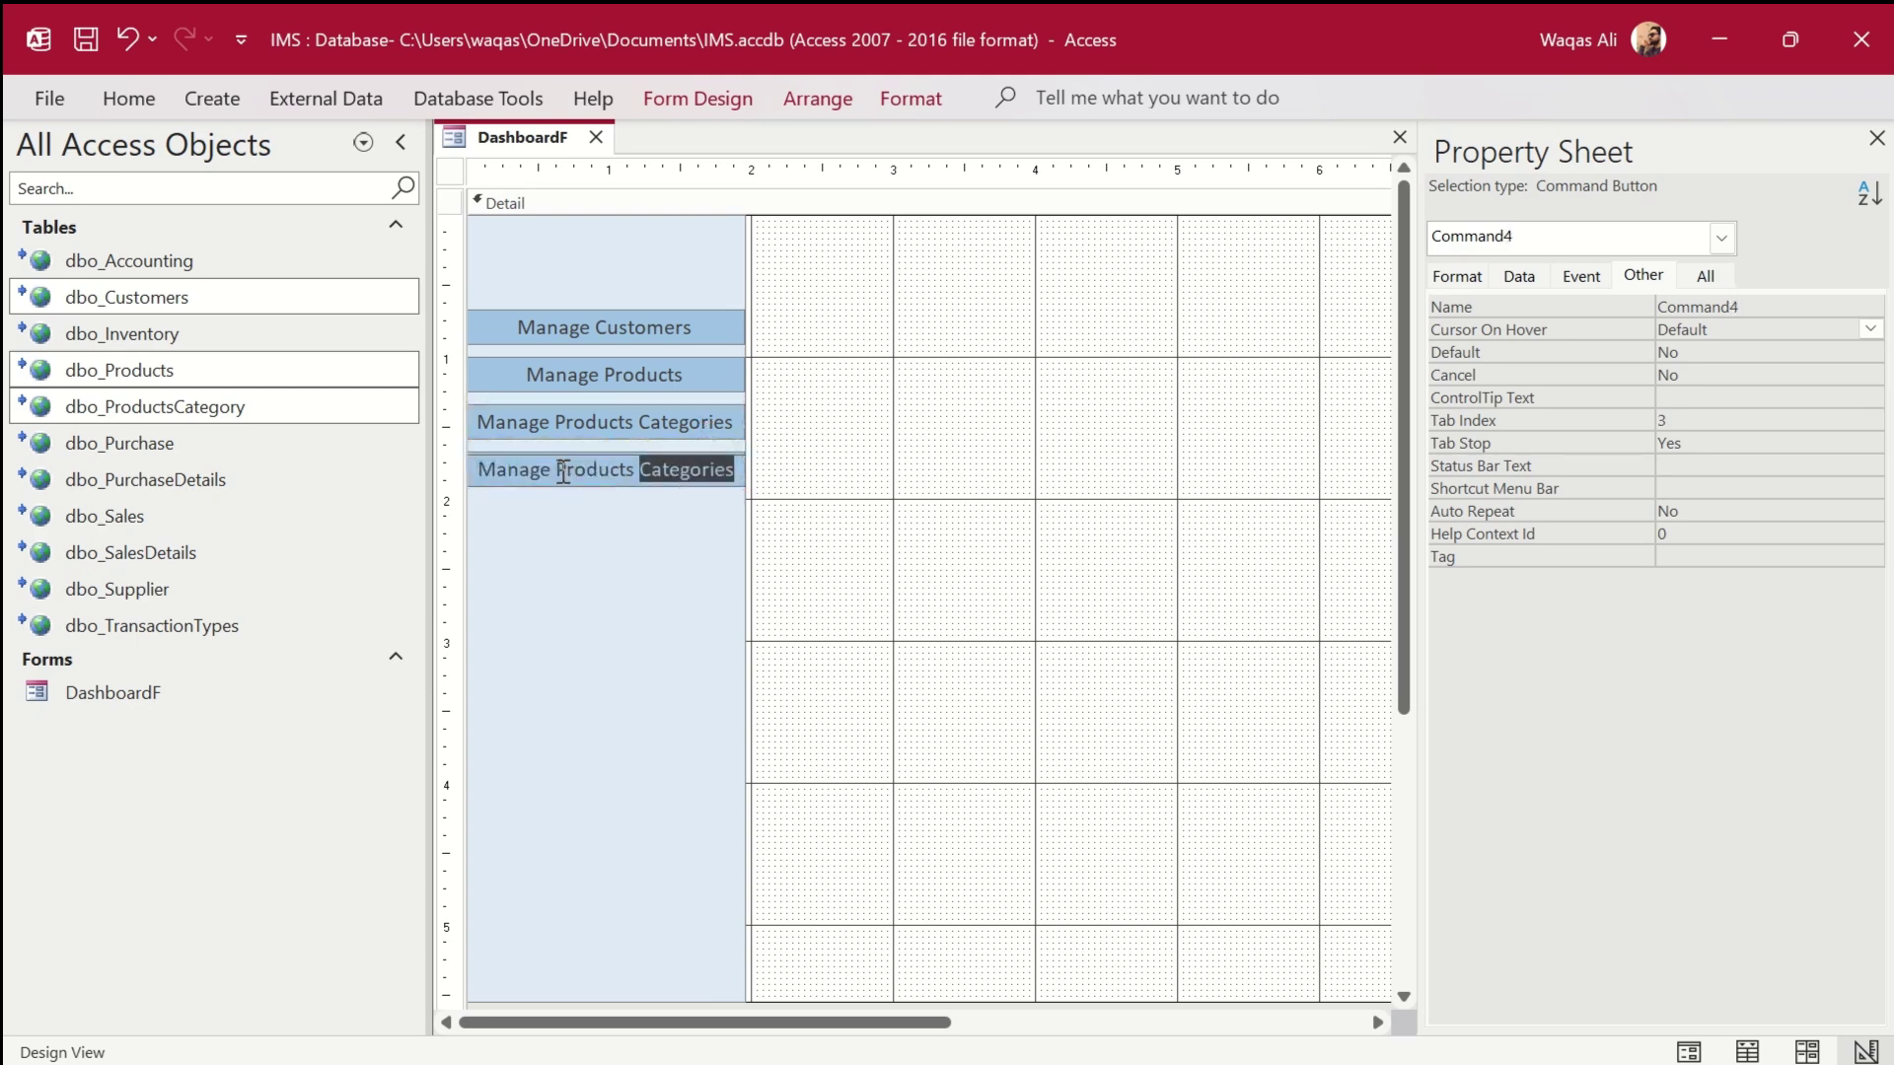
left_click_drag(562, 472, 749, 449)
type("S")
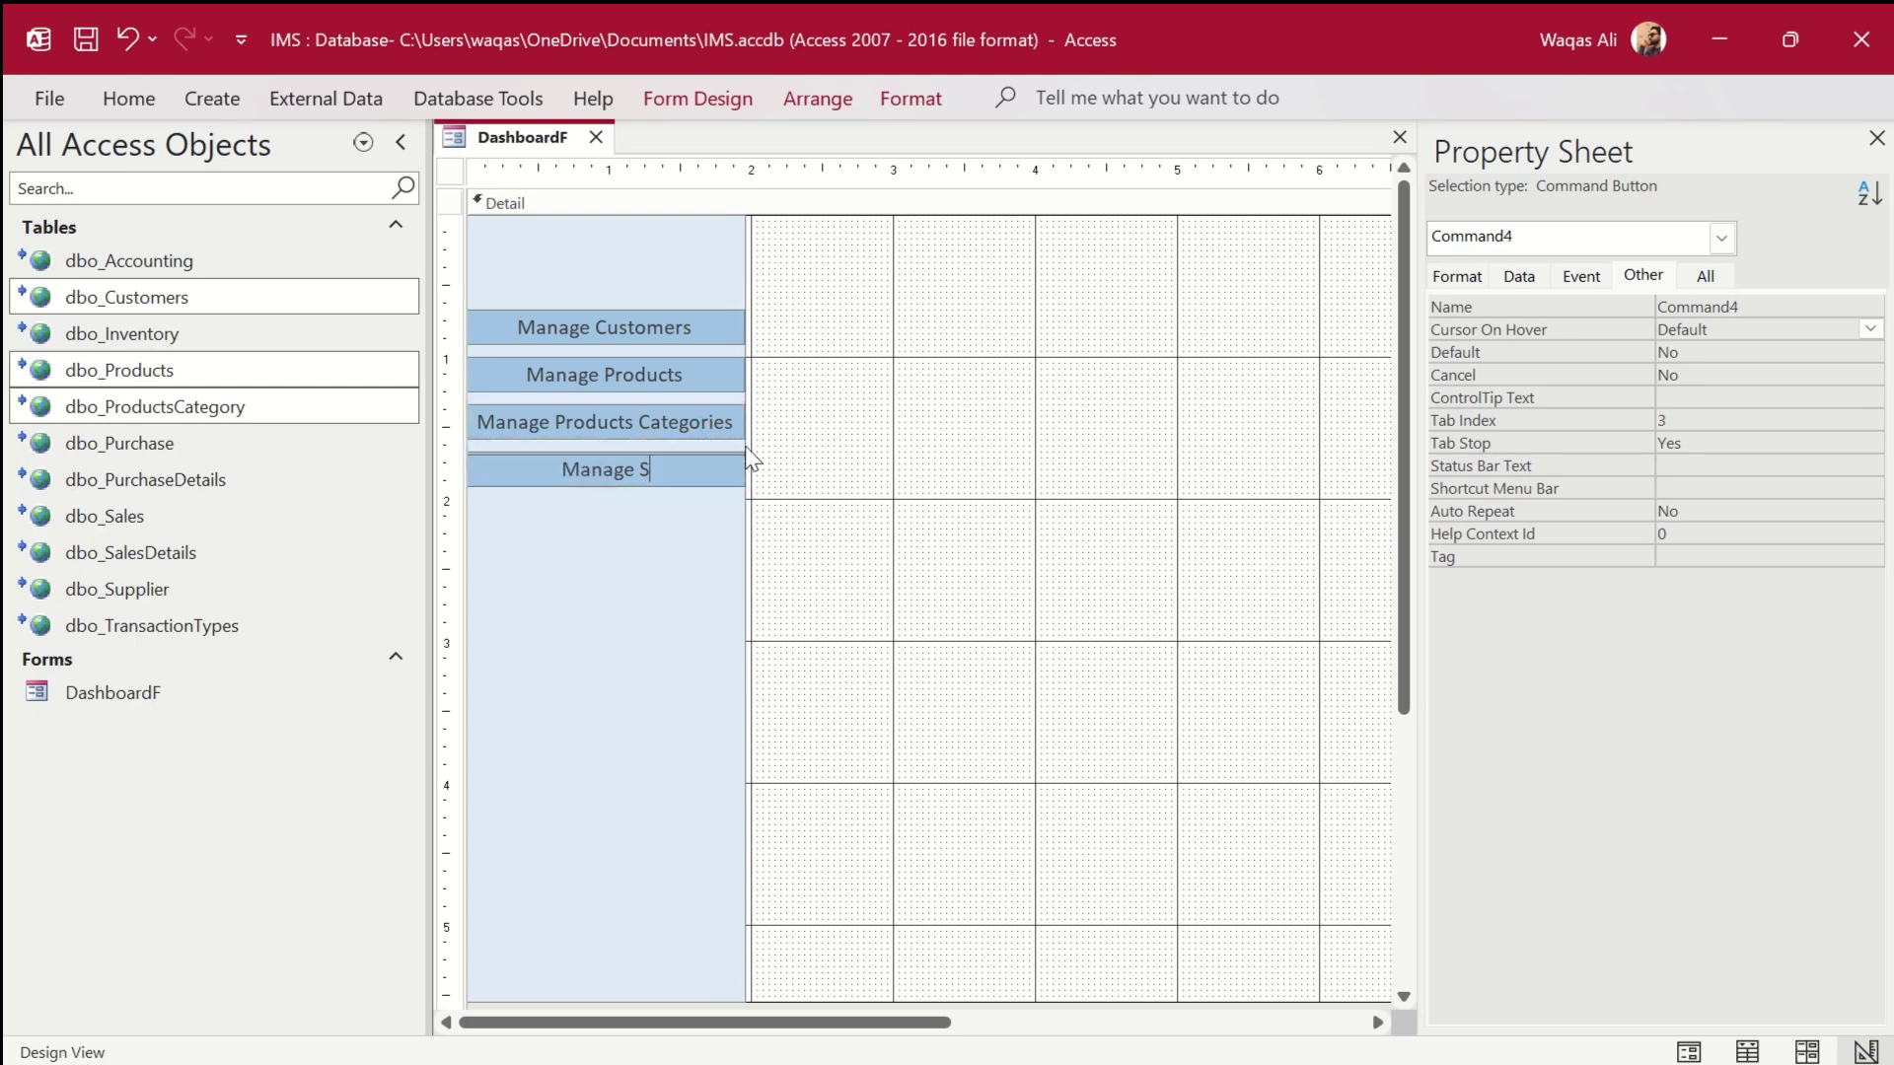
type("uppliers")
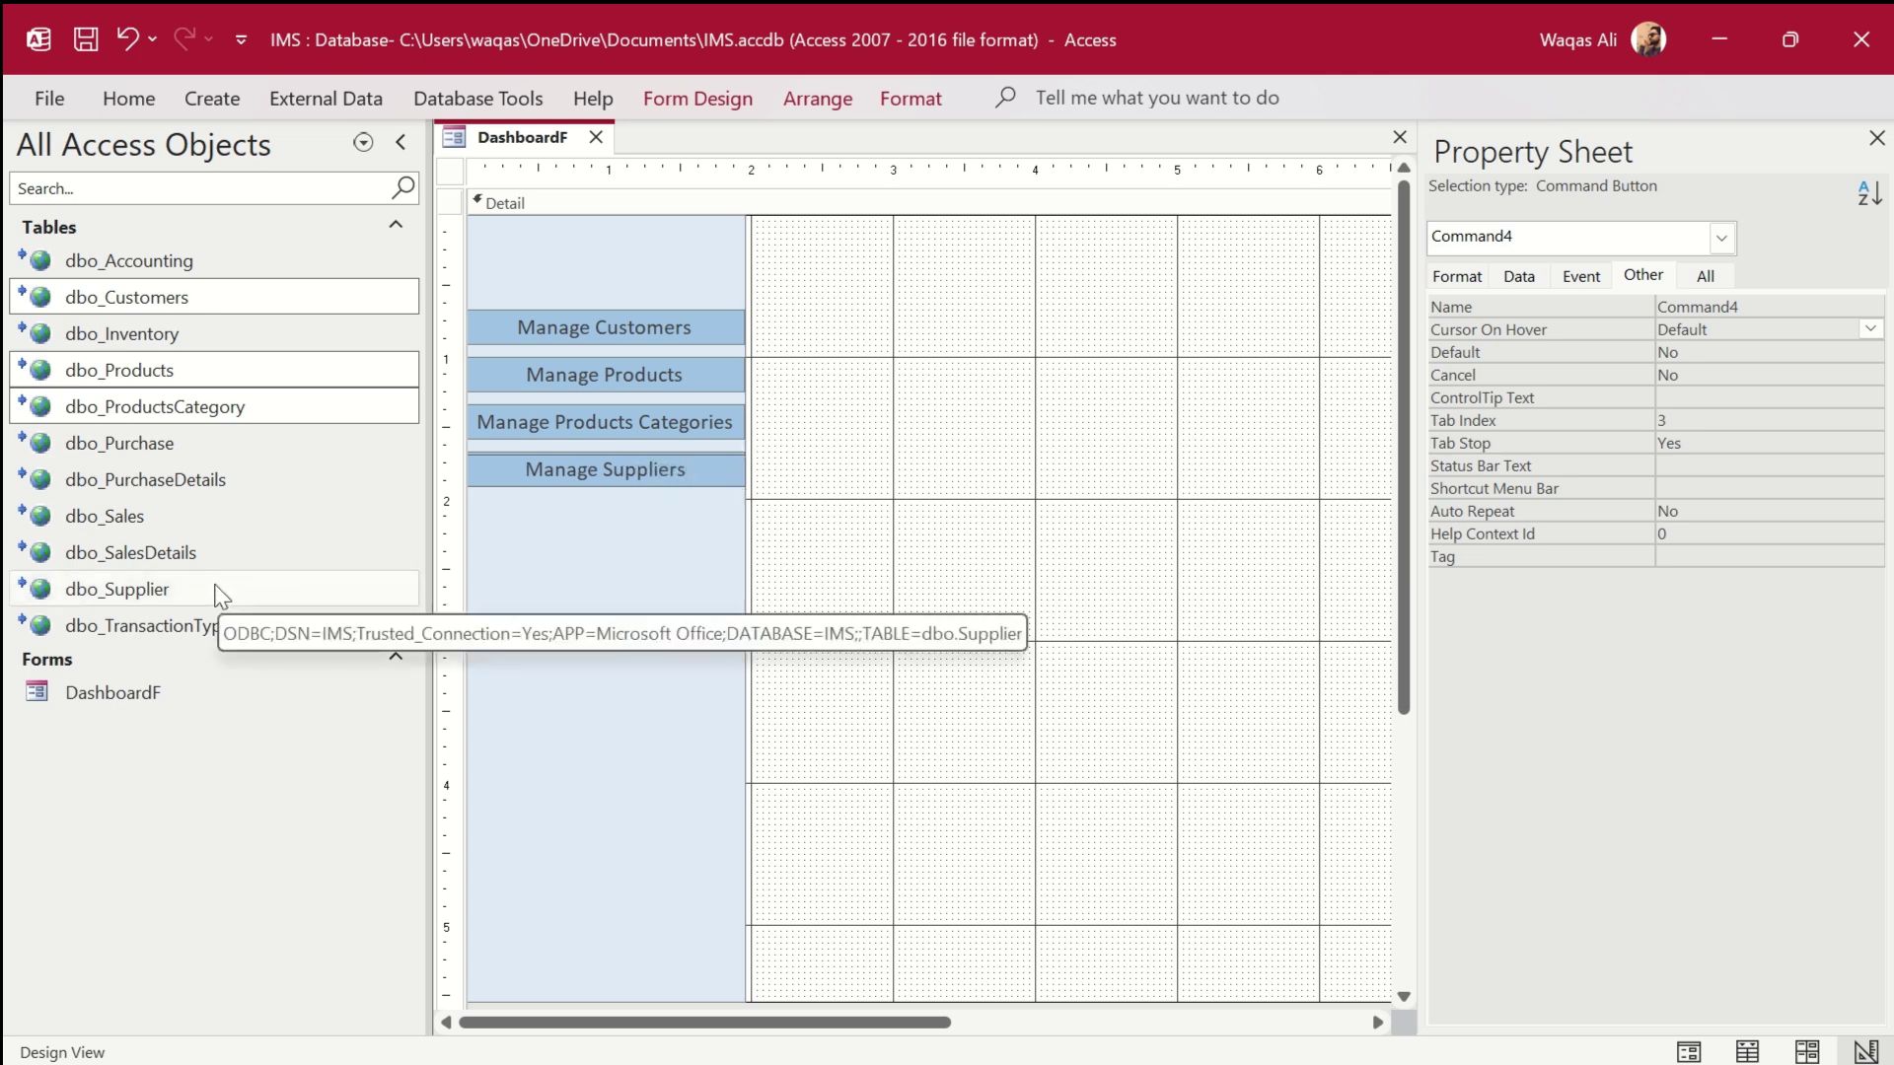
left_click(160, 590)
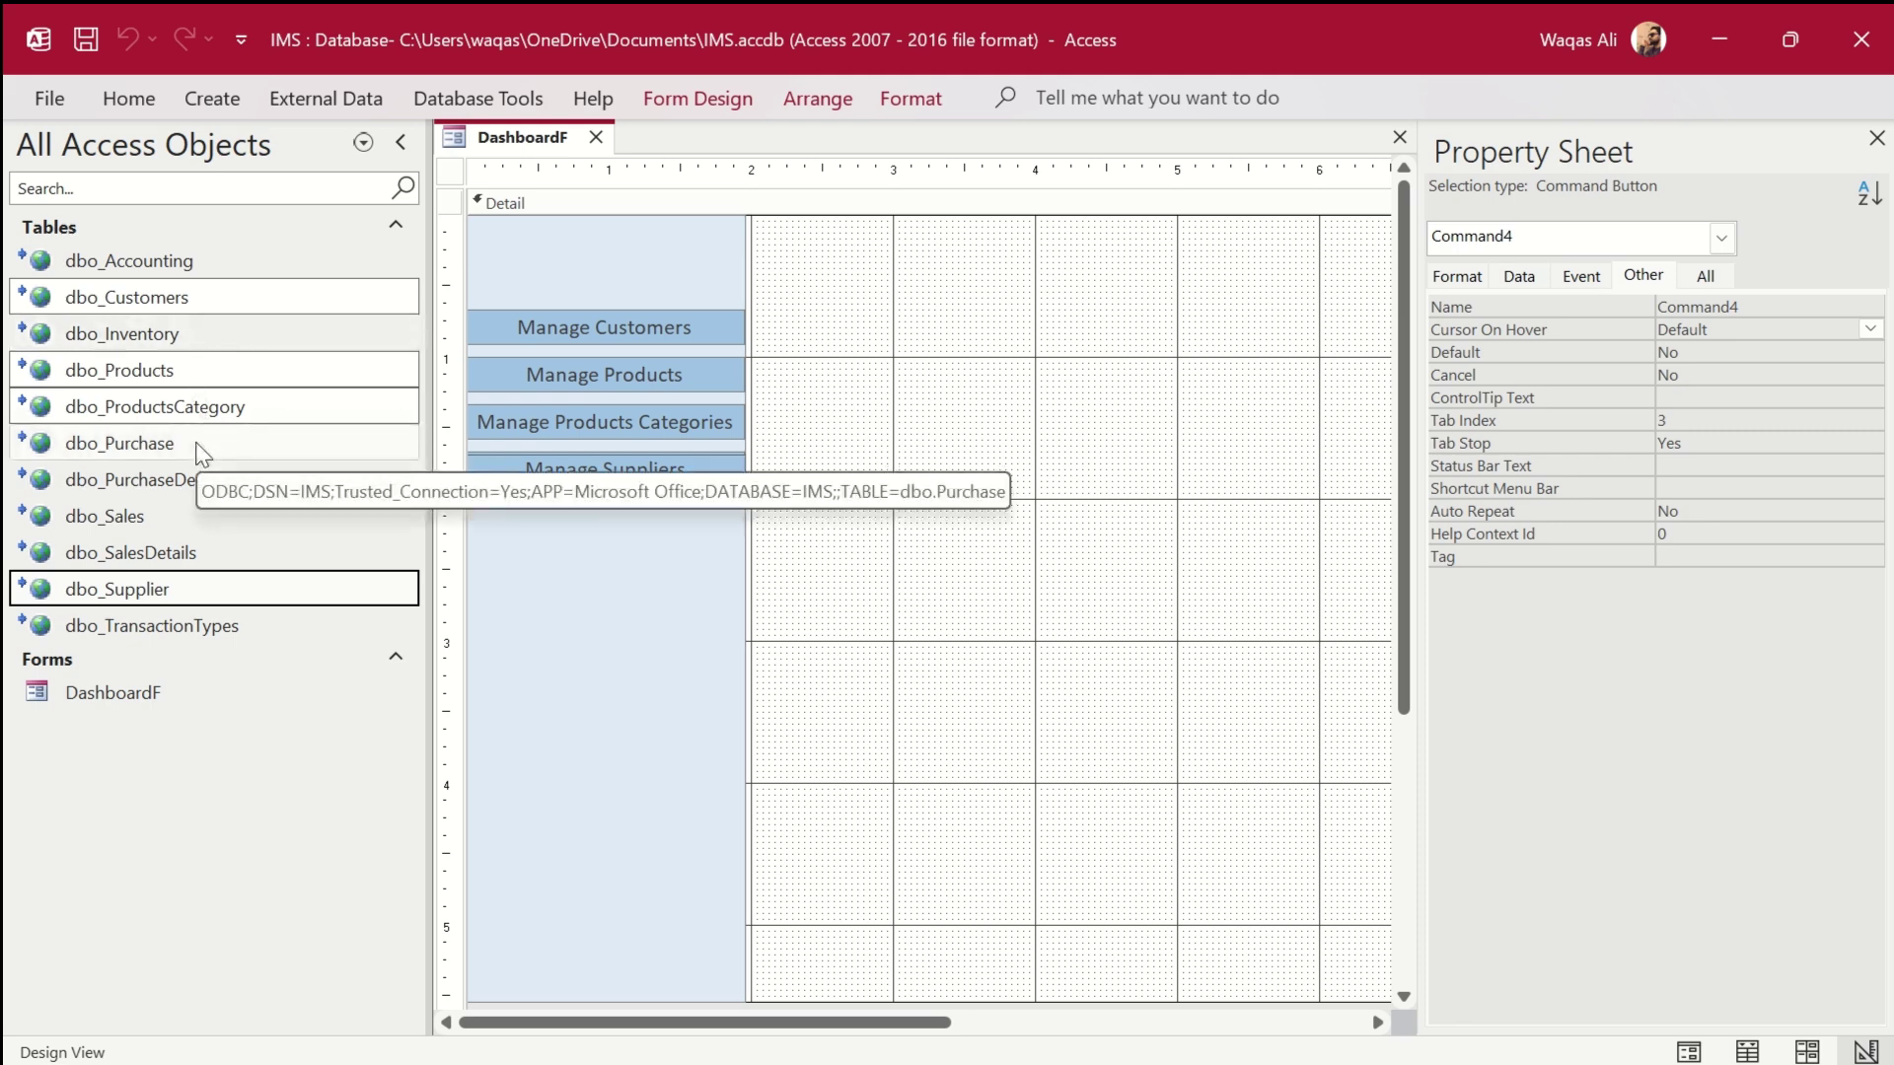
Duplicate the Manage Suppliers button directly below it and change the copy's caption to "Manage Purchase".
left_click_drag(227, 626, 422, 634)
left_click(697, 473)
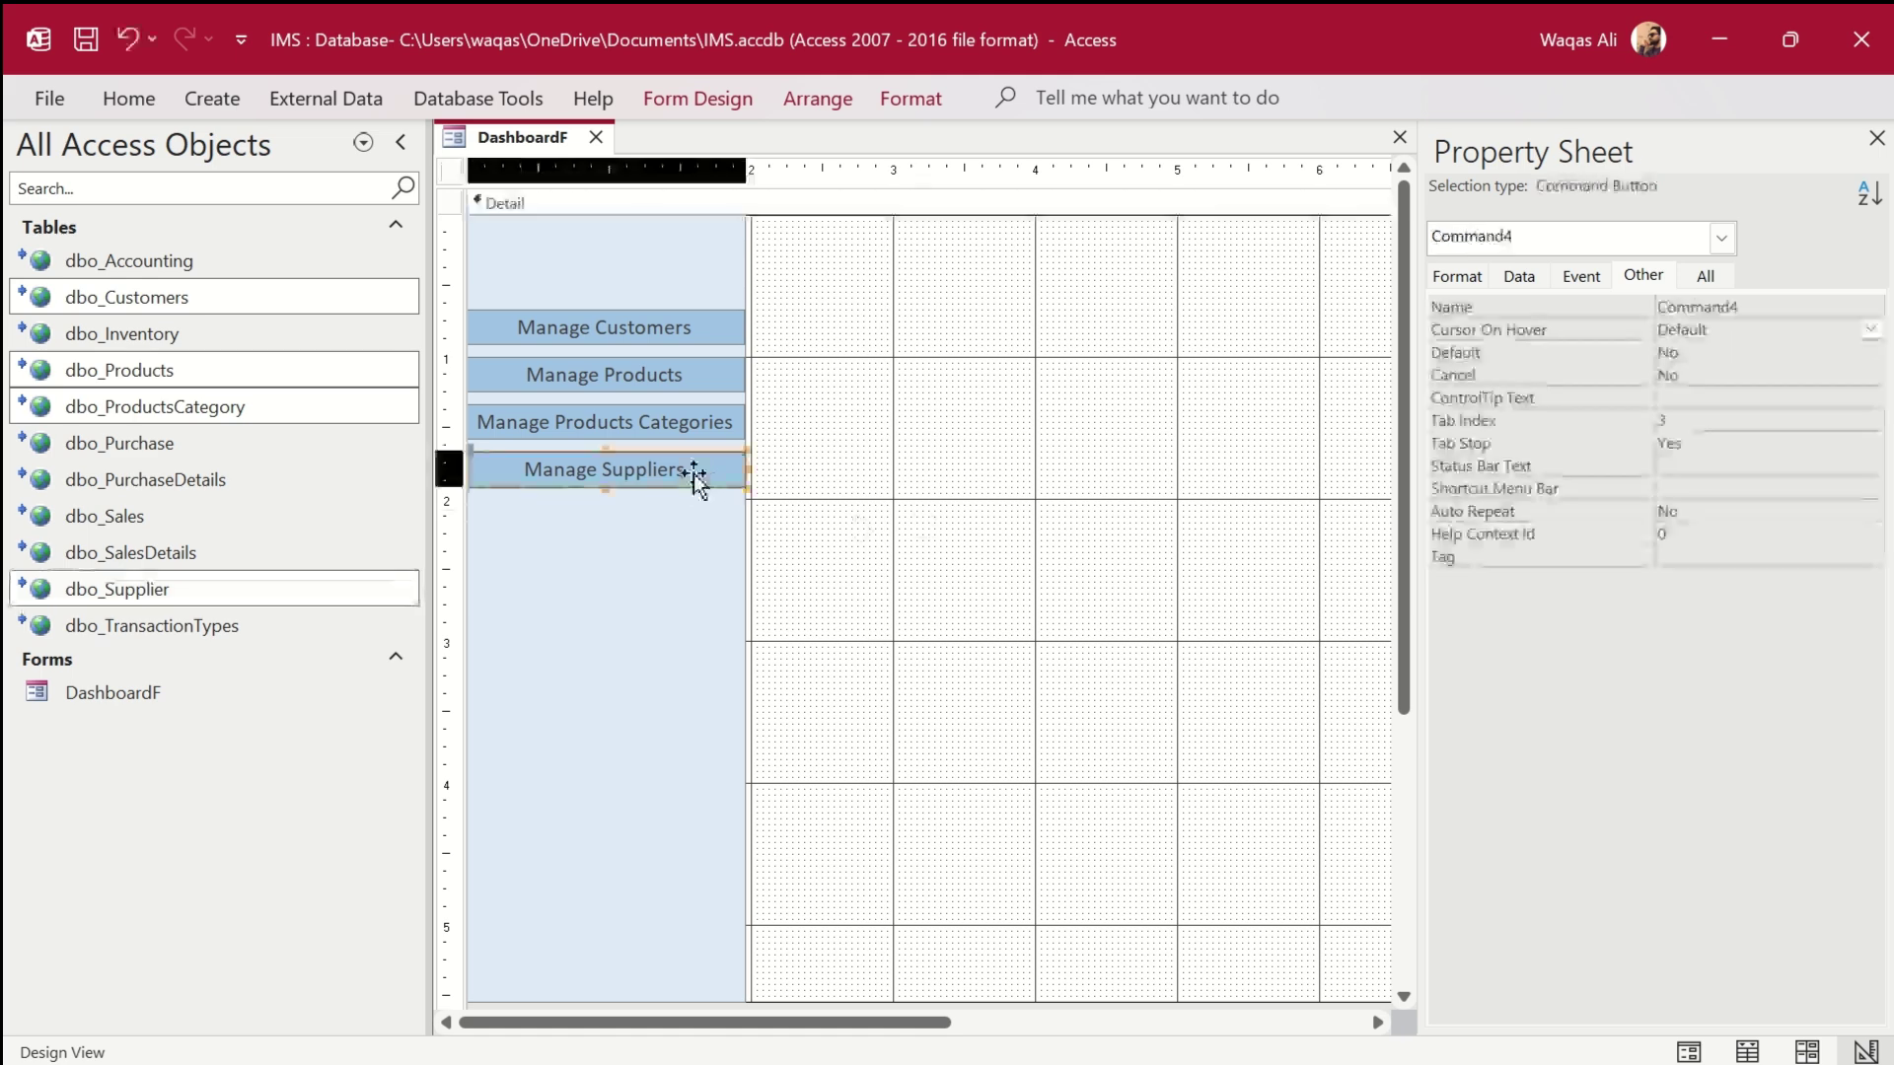
key("ctrl+c")
key("ctrl+v")
double_click(661, 515)
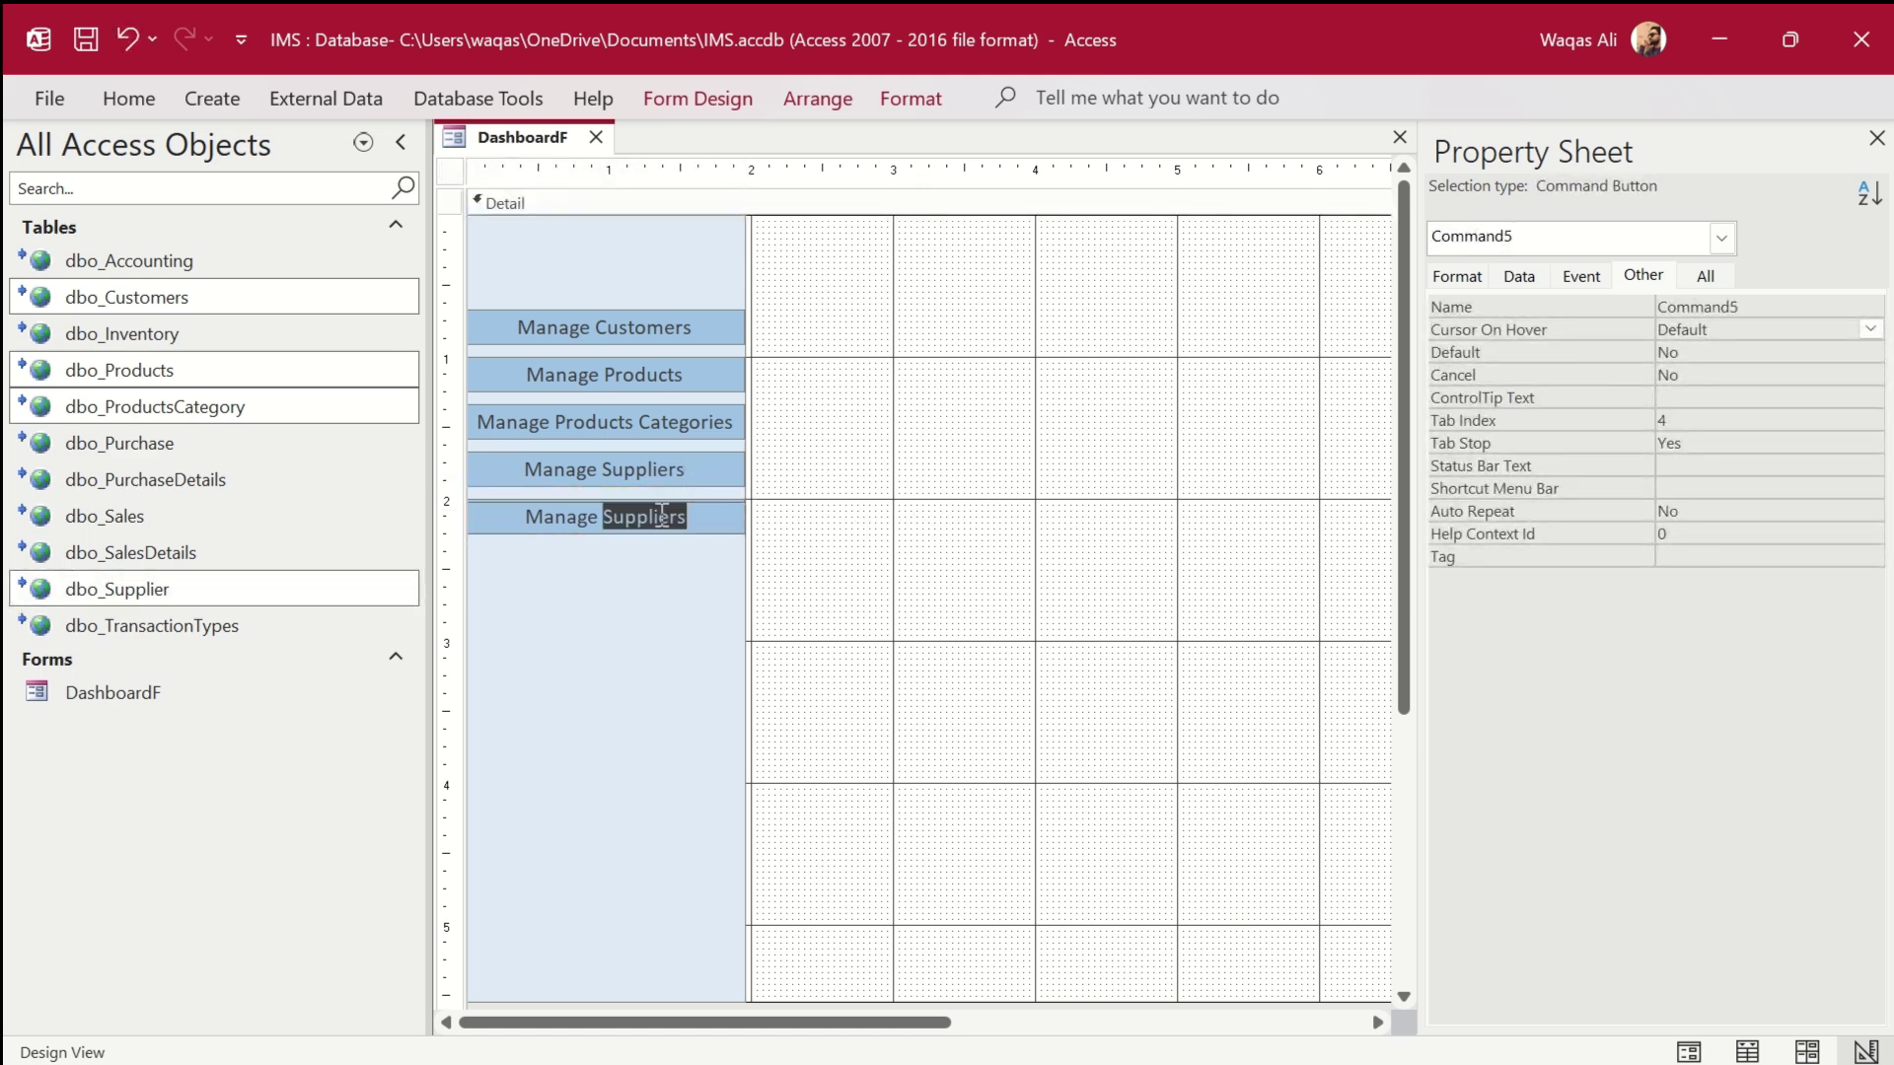
type("Purchase")
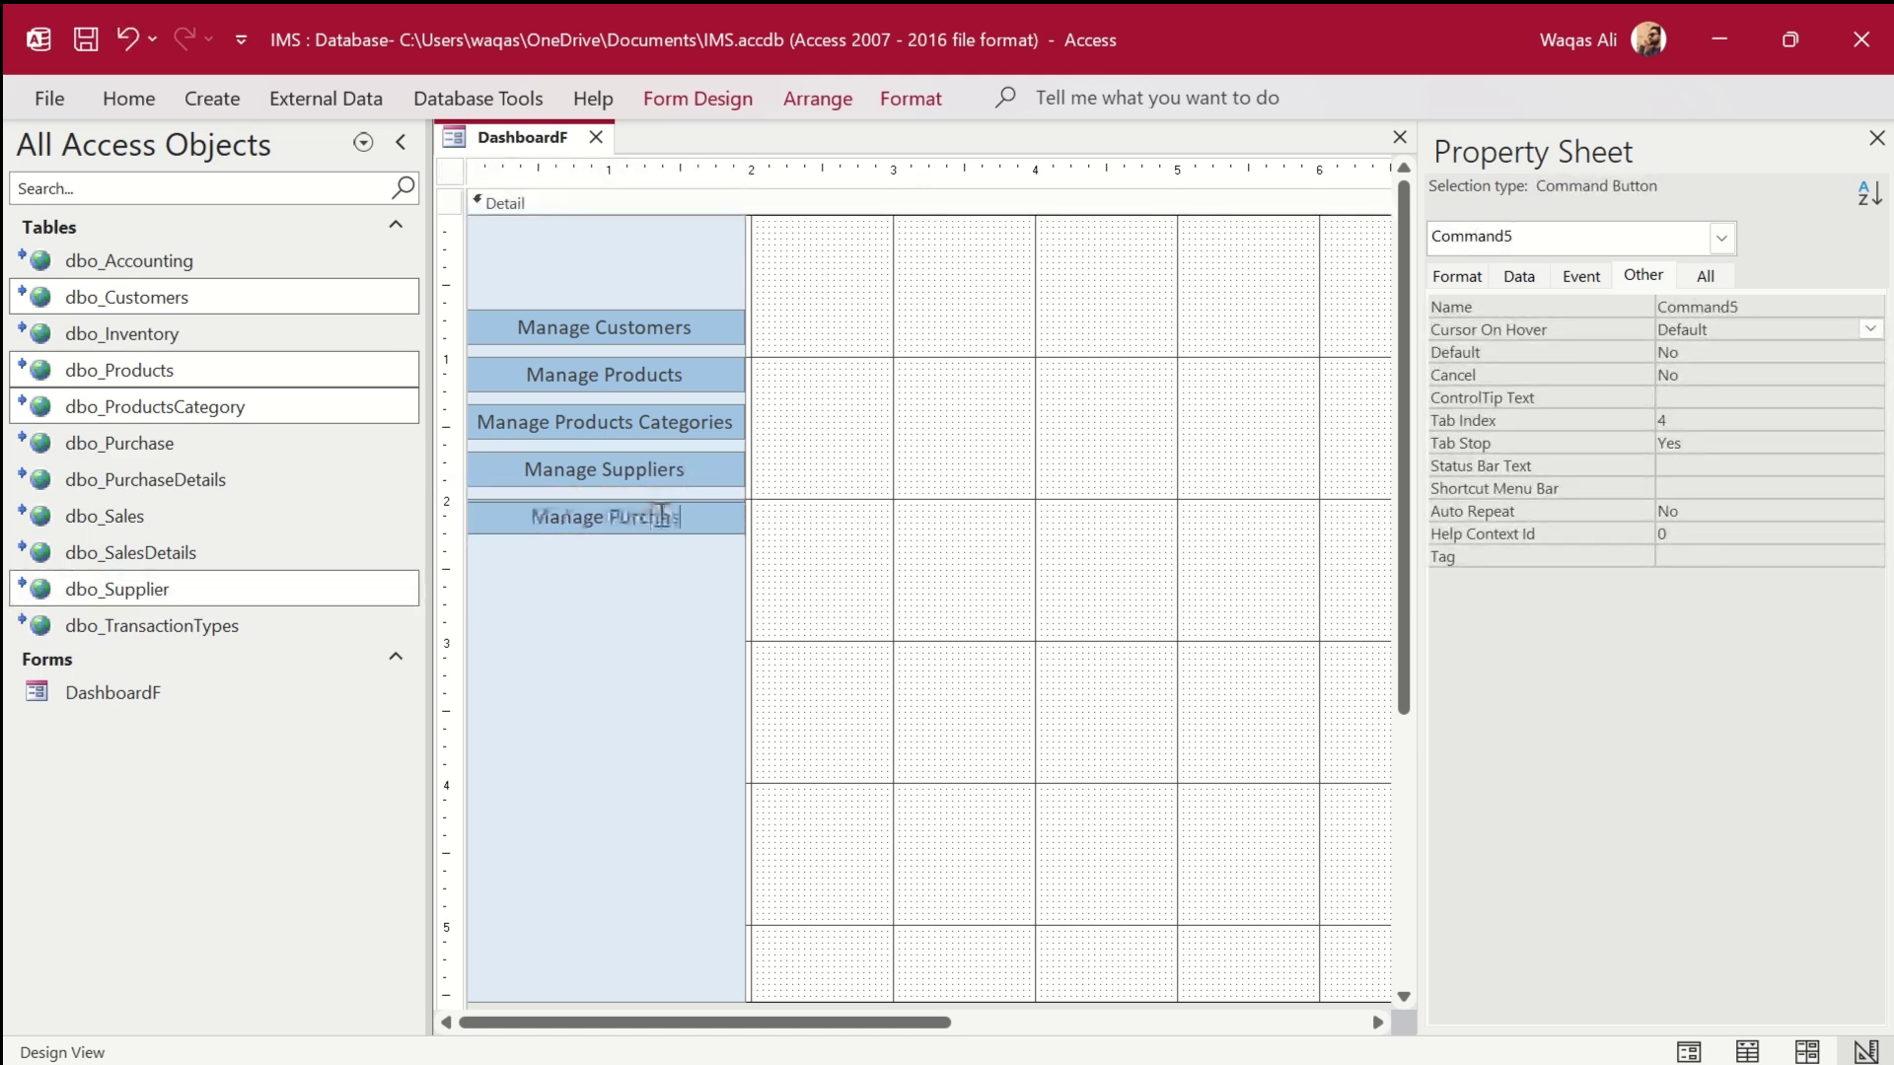
left_click(677, 538)
Duplicate the Manage Purchase button directly below it and change the copy's caption to "Manage Sale".
left_click(667, 519)
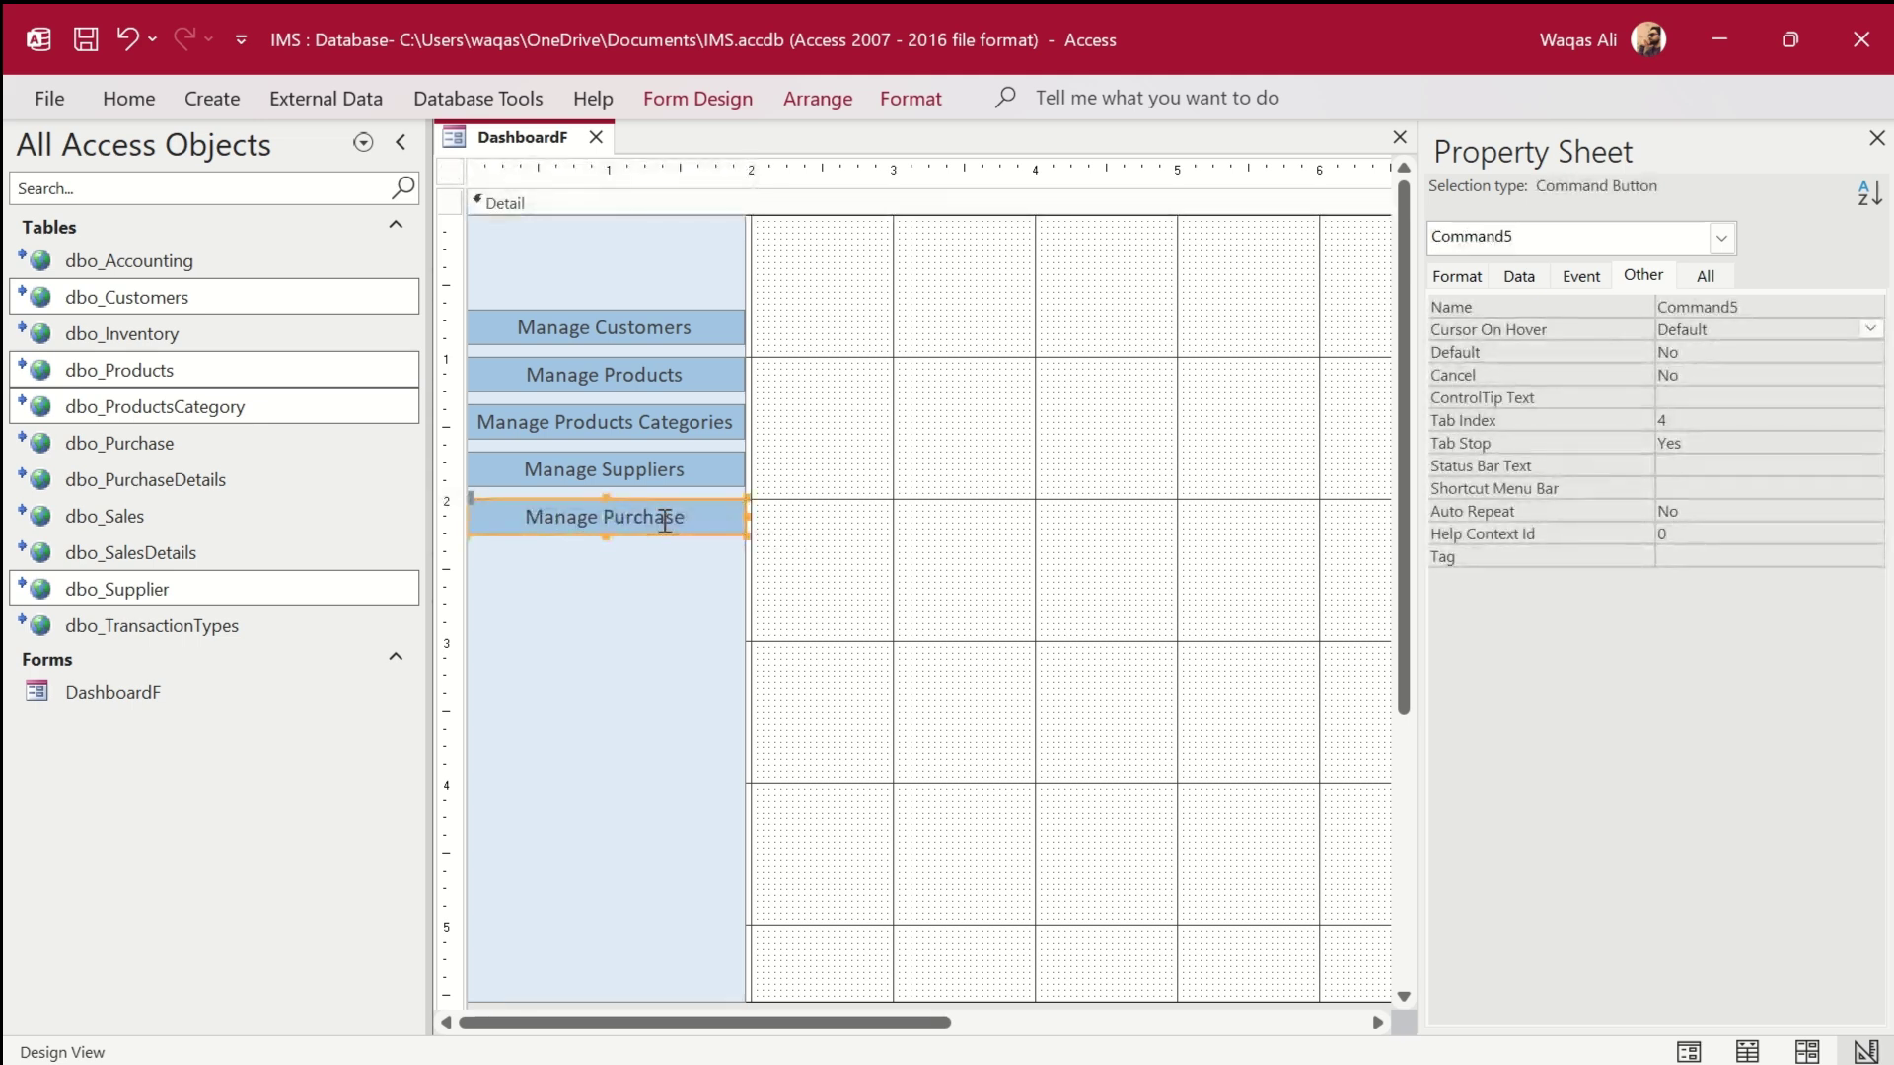
key("ctrl+c")
key("ctrl+v")
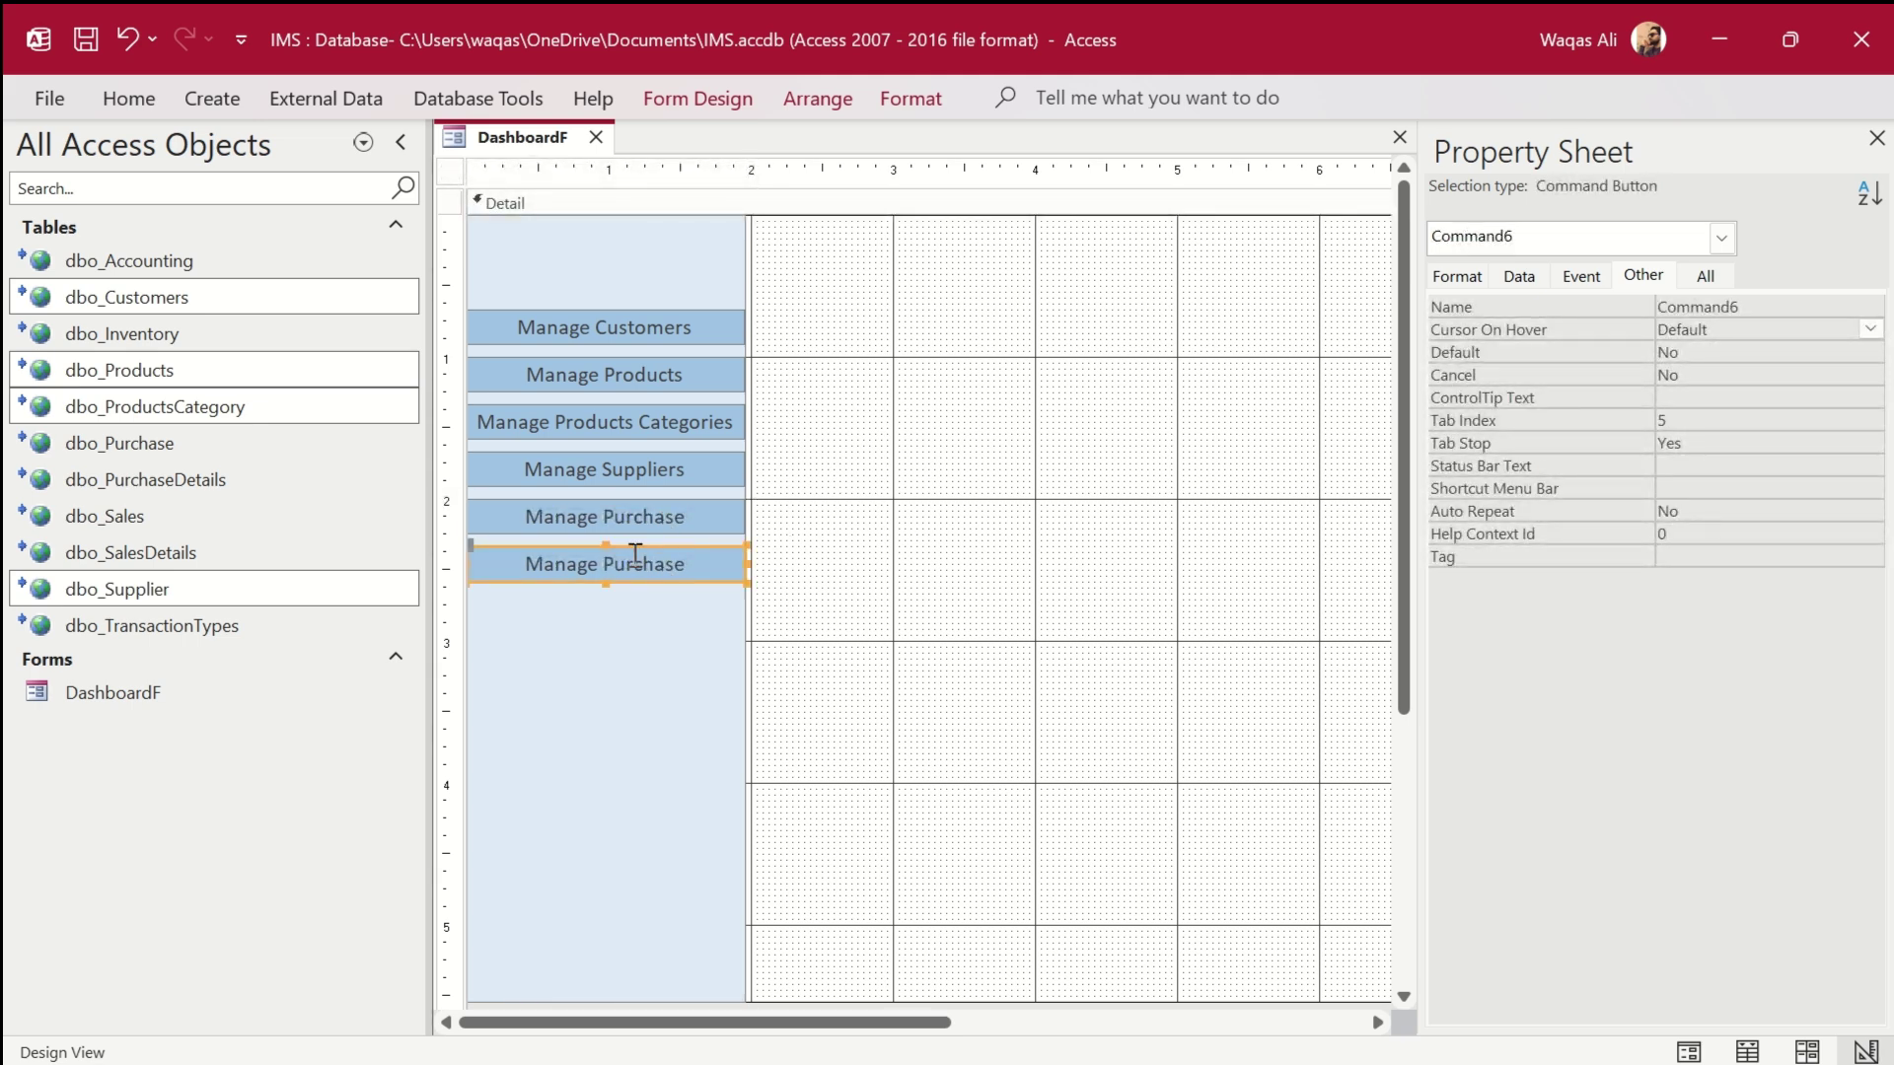
double_click(635, 560)
type("Sale")
left_click(731, 592)
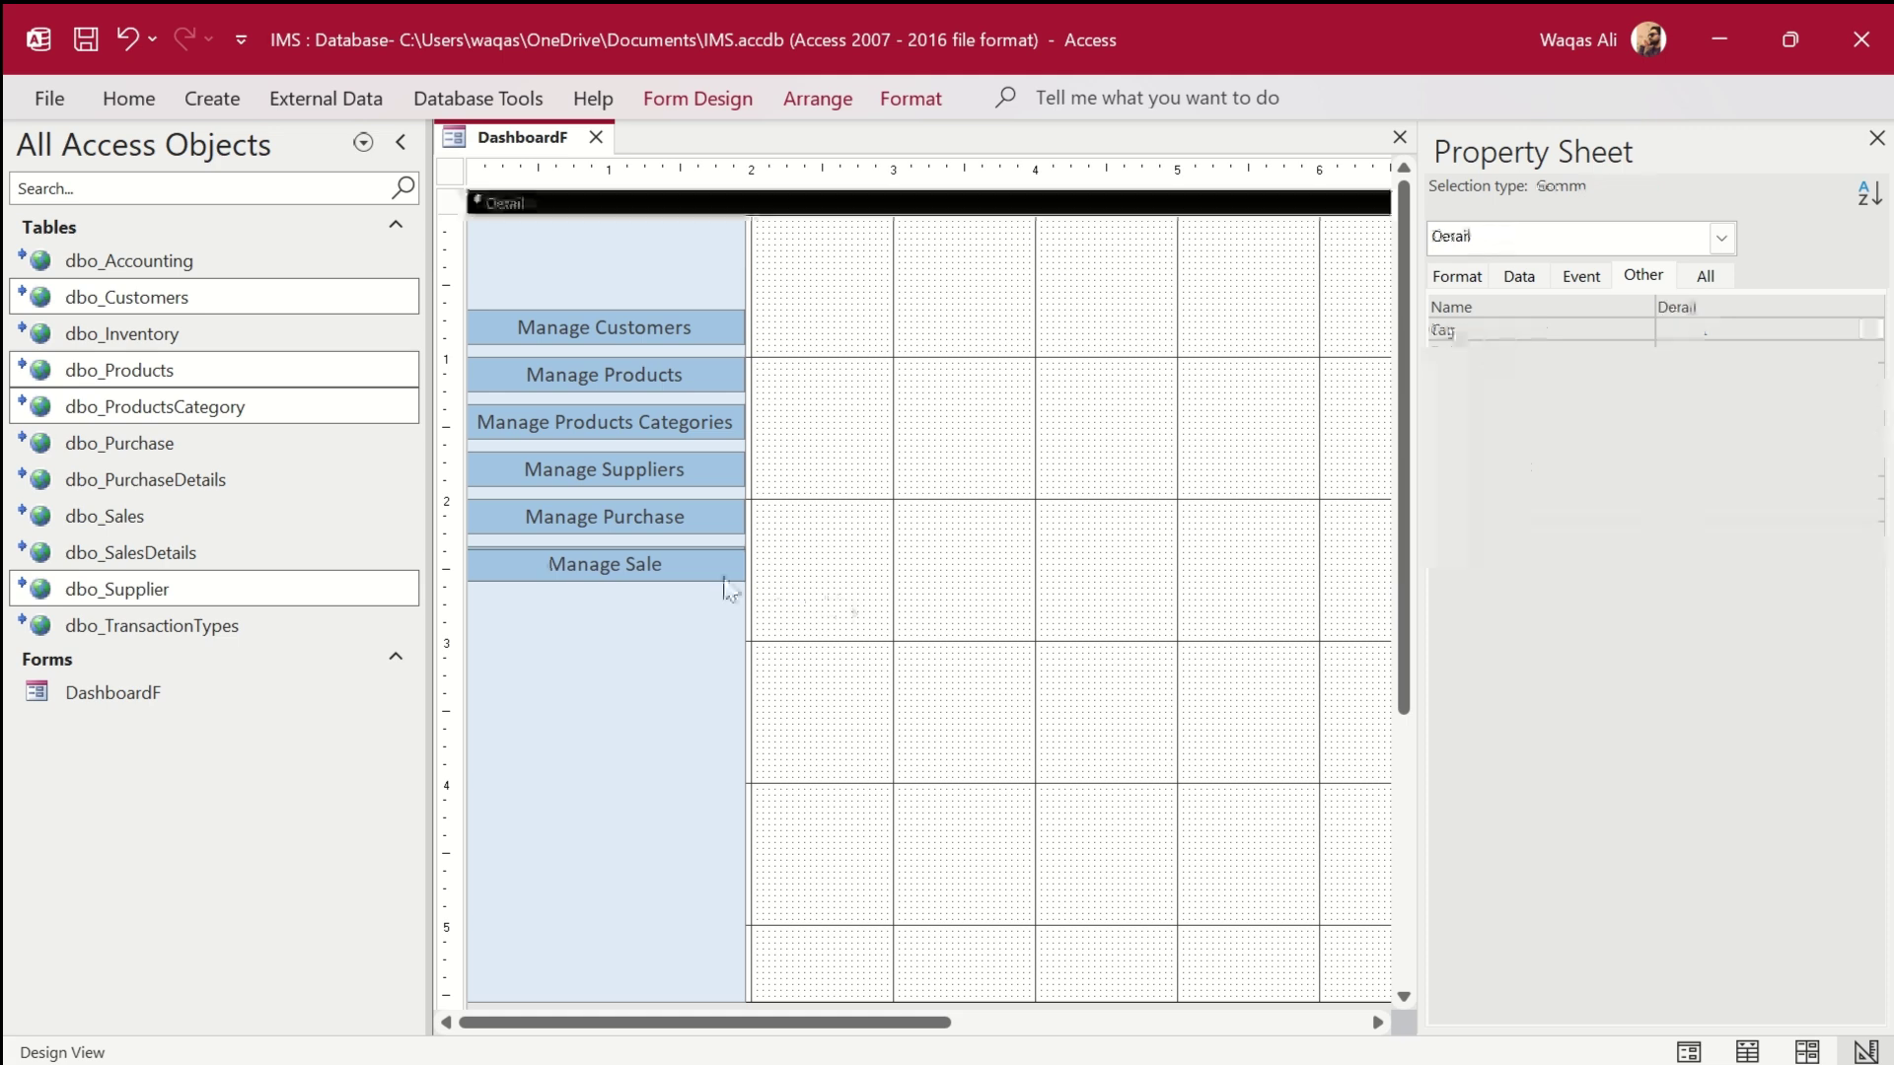
Duplicate the Manage Sale button directly below it and change the copy's caption to "Manage Transaction Types".
left_click(715, 565)
key("ctrl+c")
key("ctrl+v")
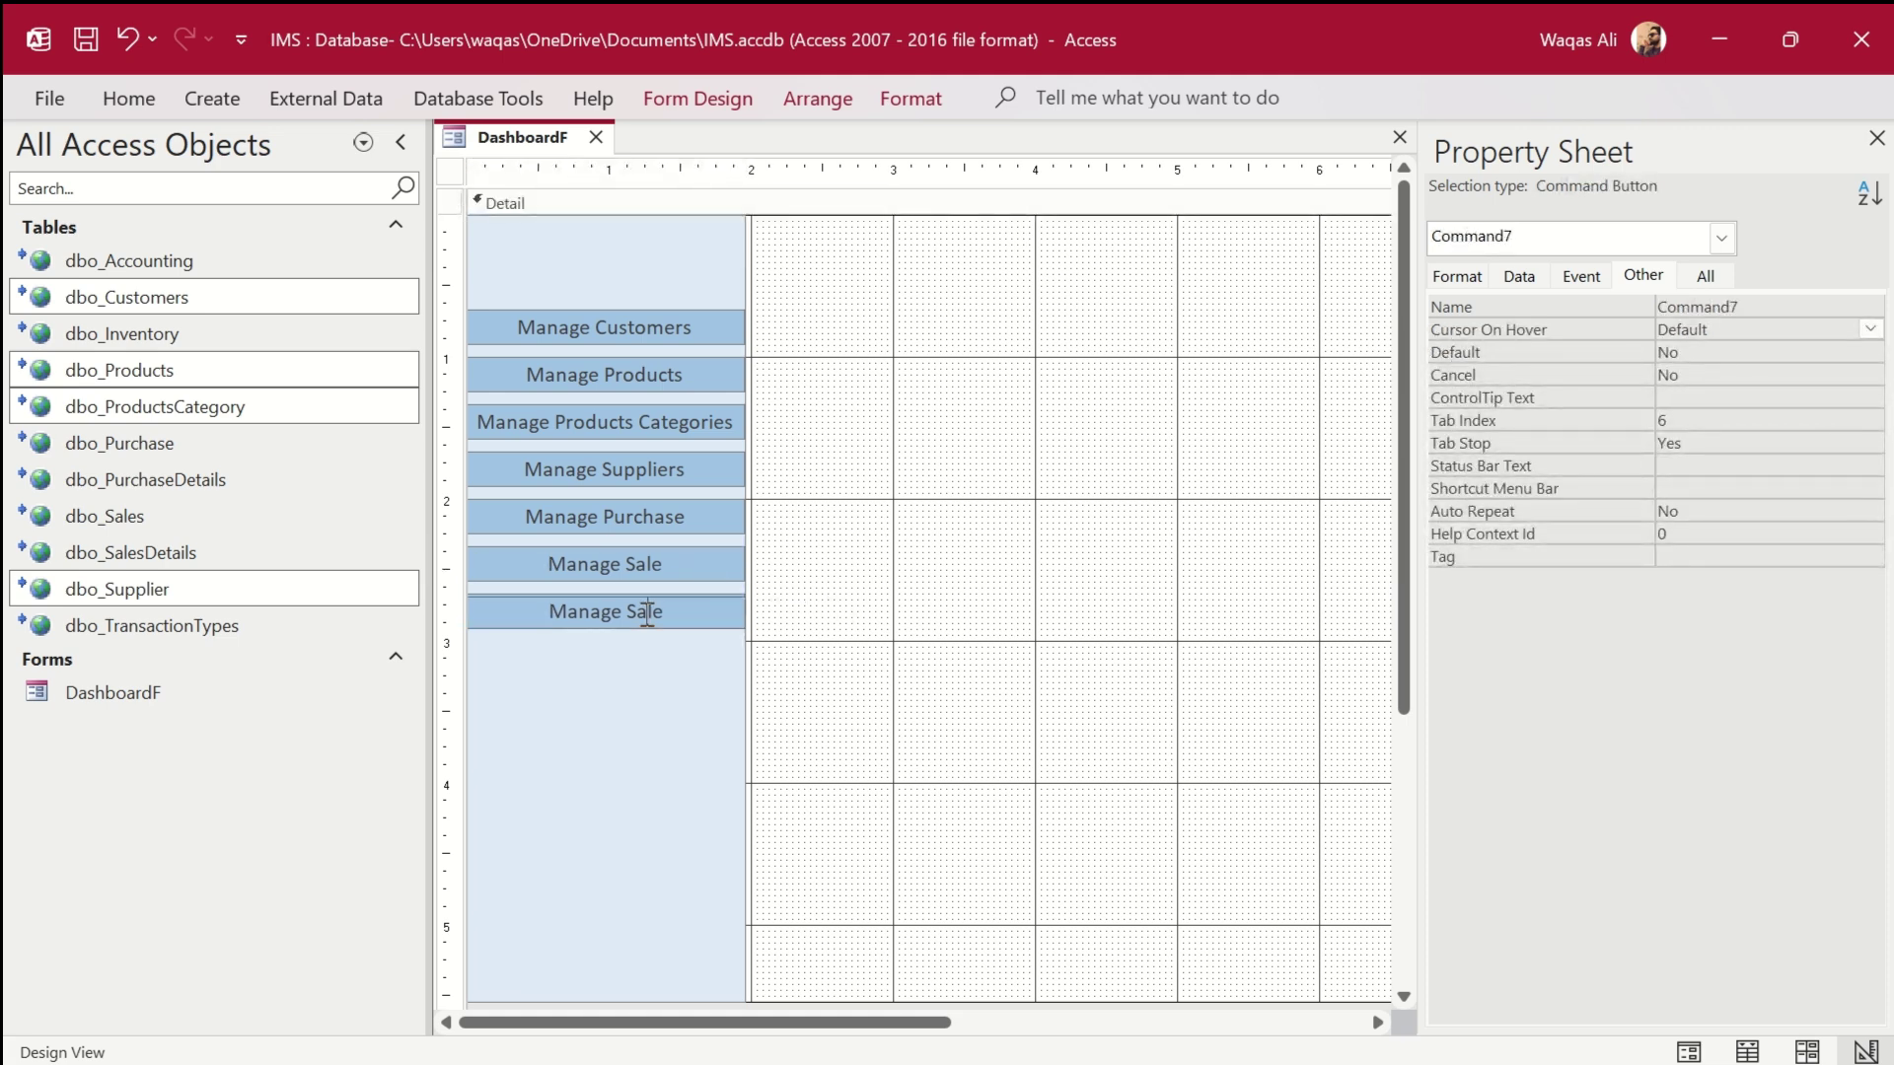
double_click(643, 610)
type("Transacti")
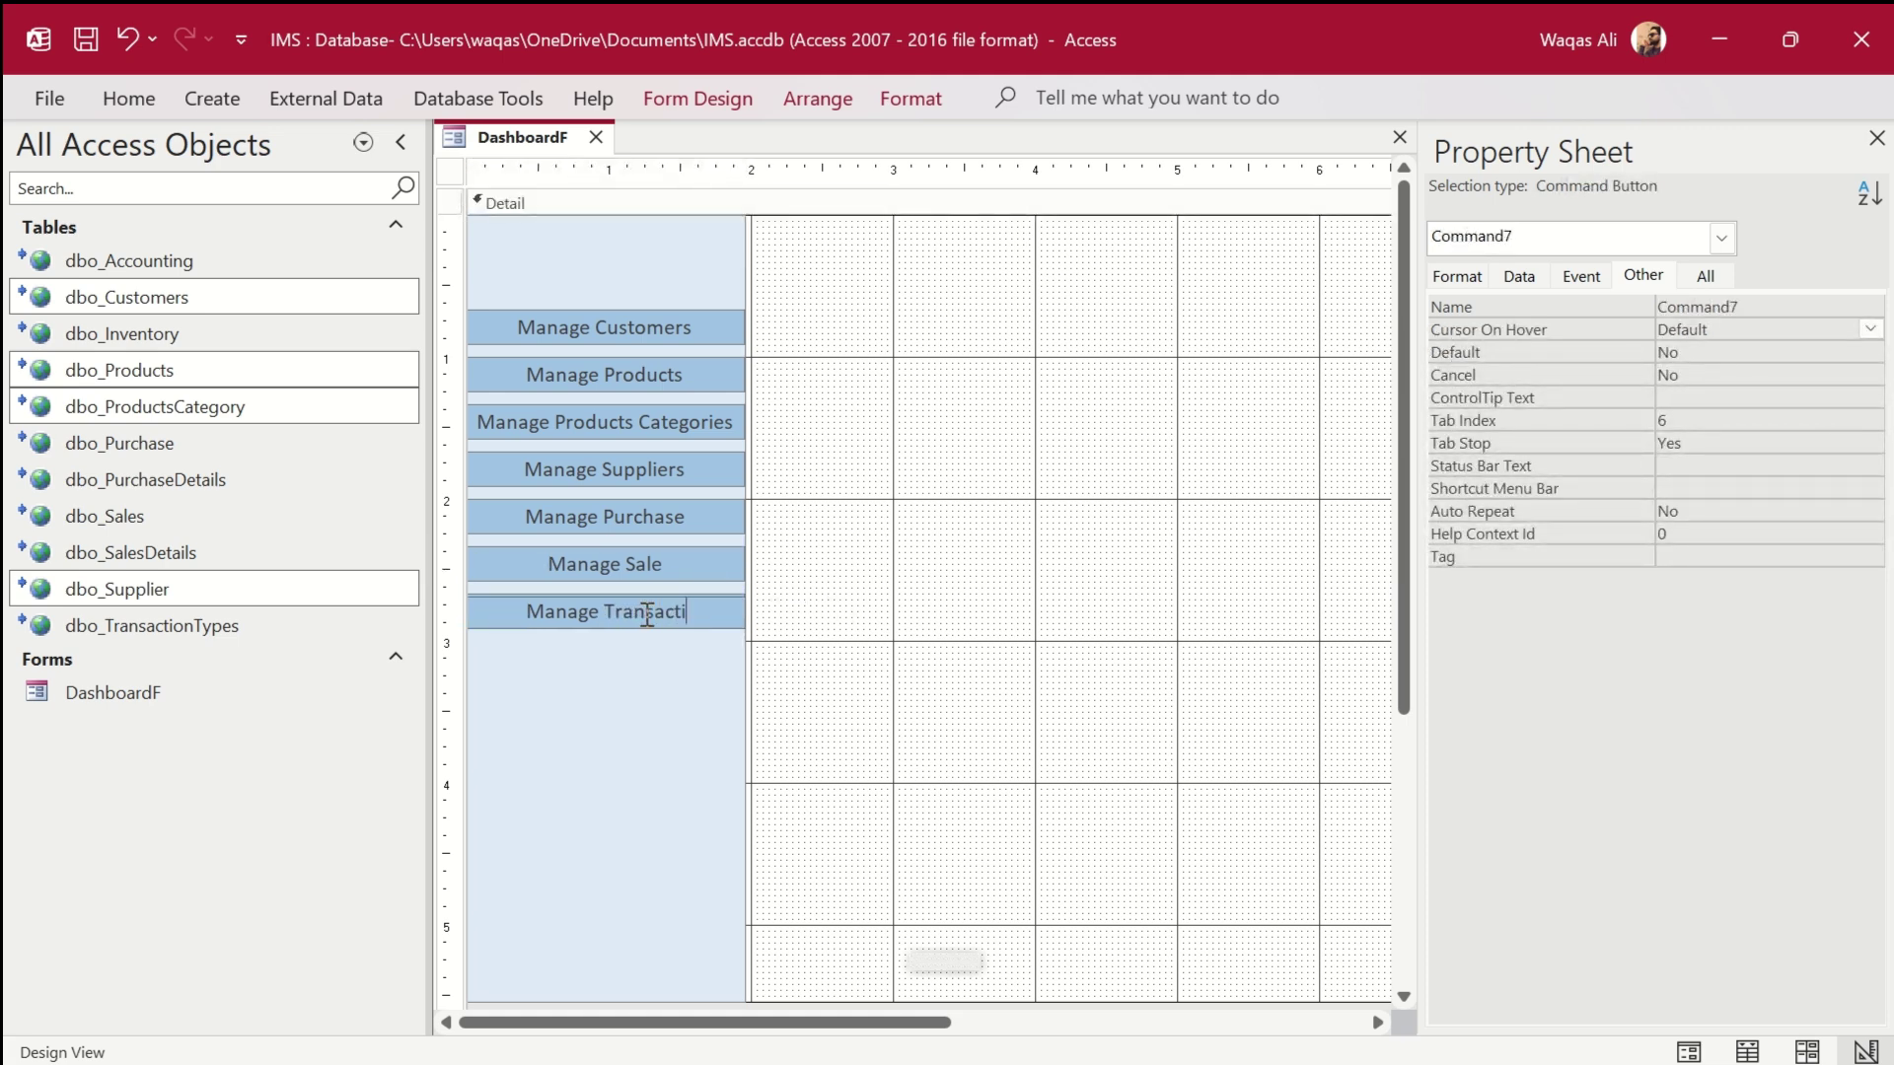
type("on Types")
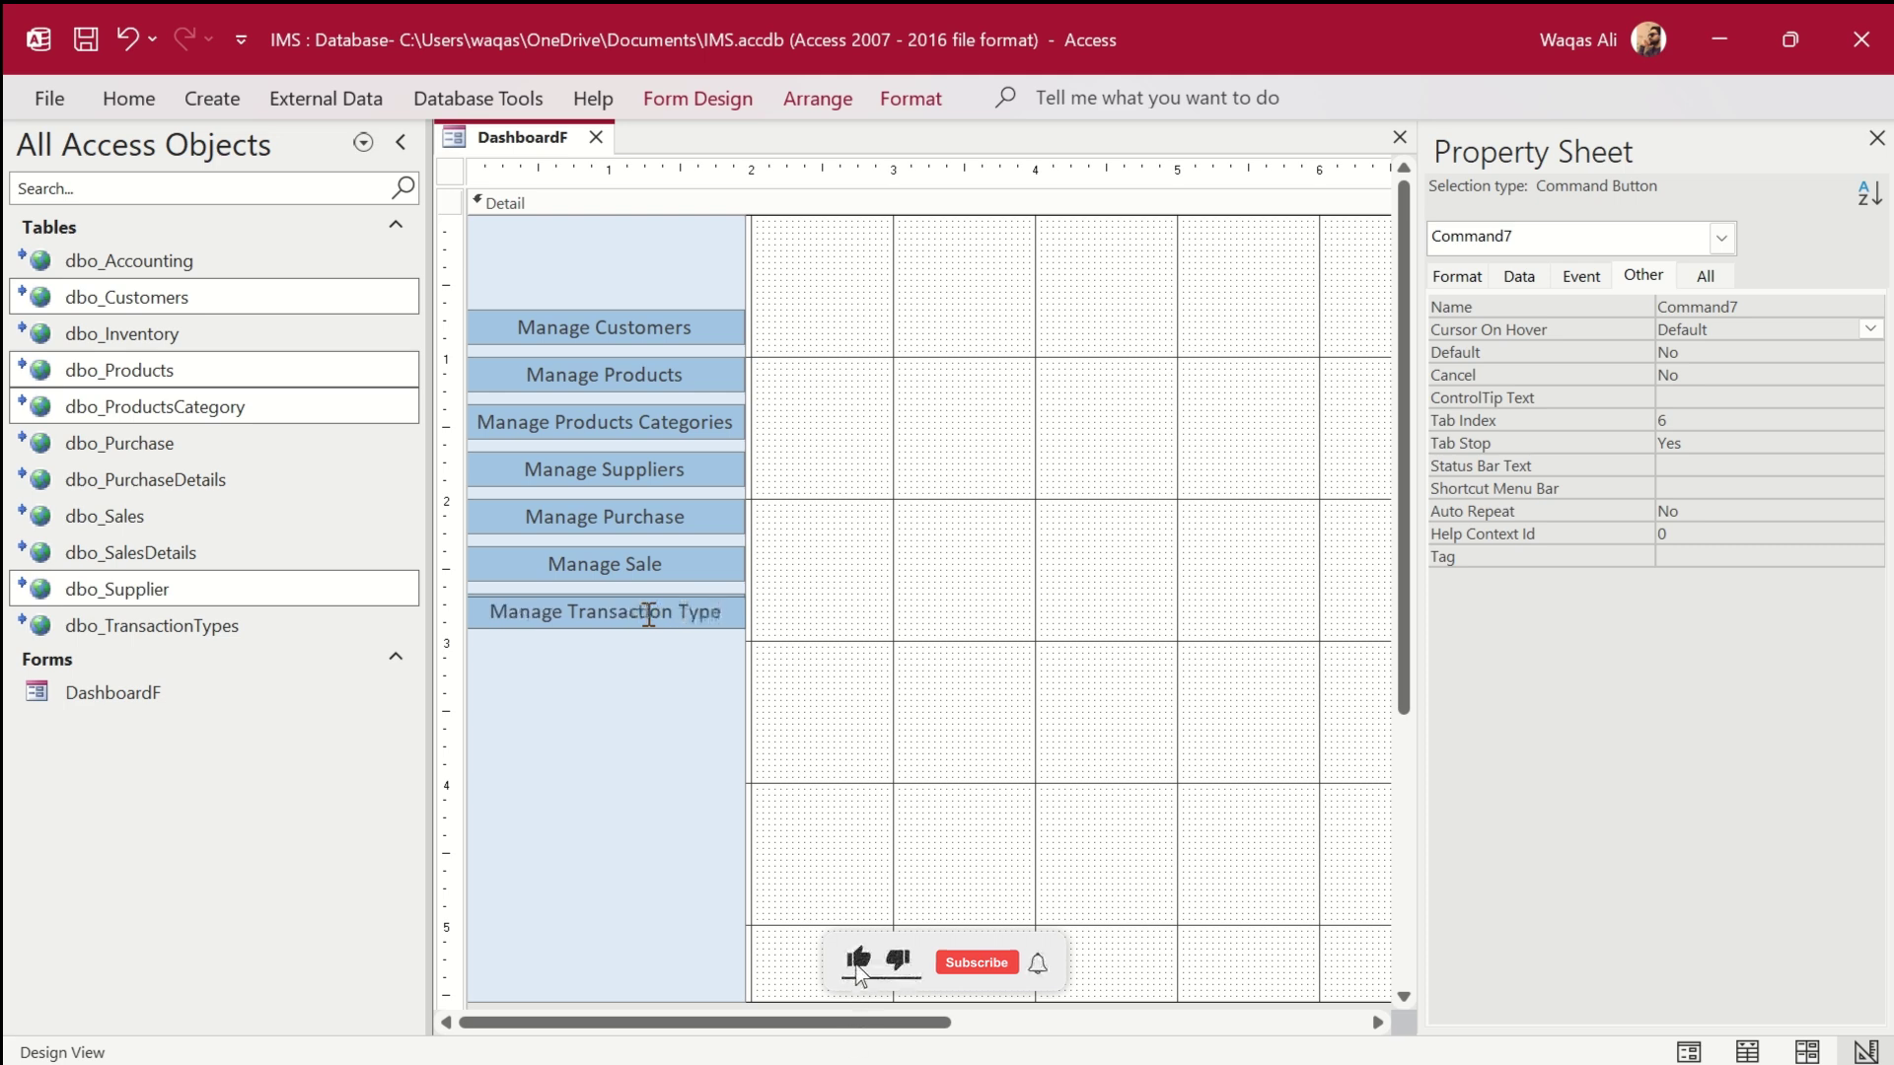
left_click(977, 638)
Set the font color of all seven navigation buttons, from Manage Customers to Manage Transaction Types, to black.
left_click(668, 325)
left_click(634, 368)
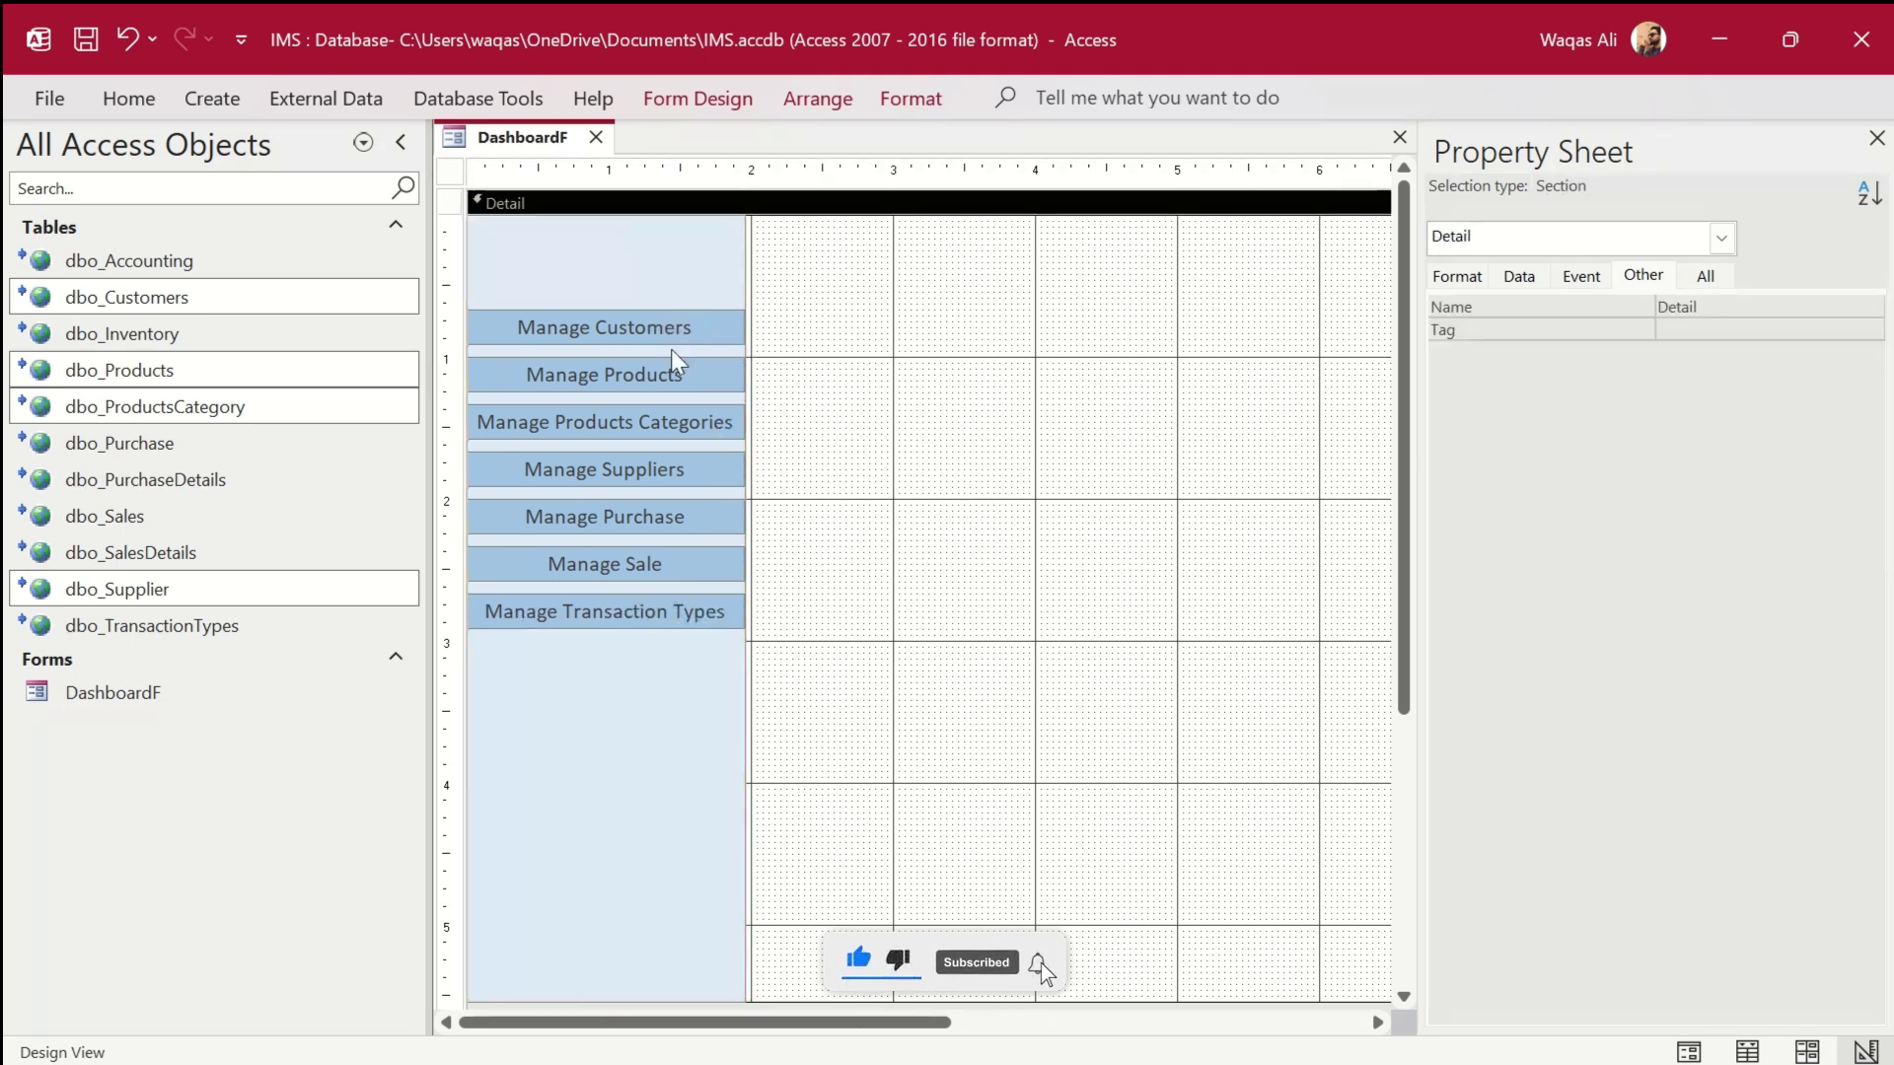
left_click(677, 346)
left_click(706, 343)
left_click(680, 331)
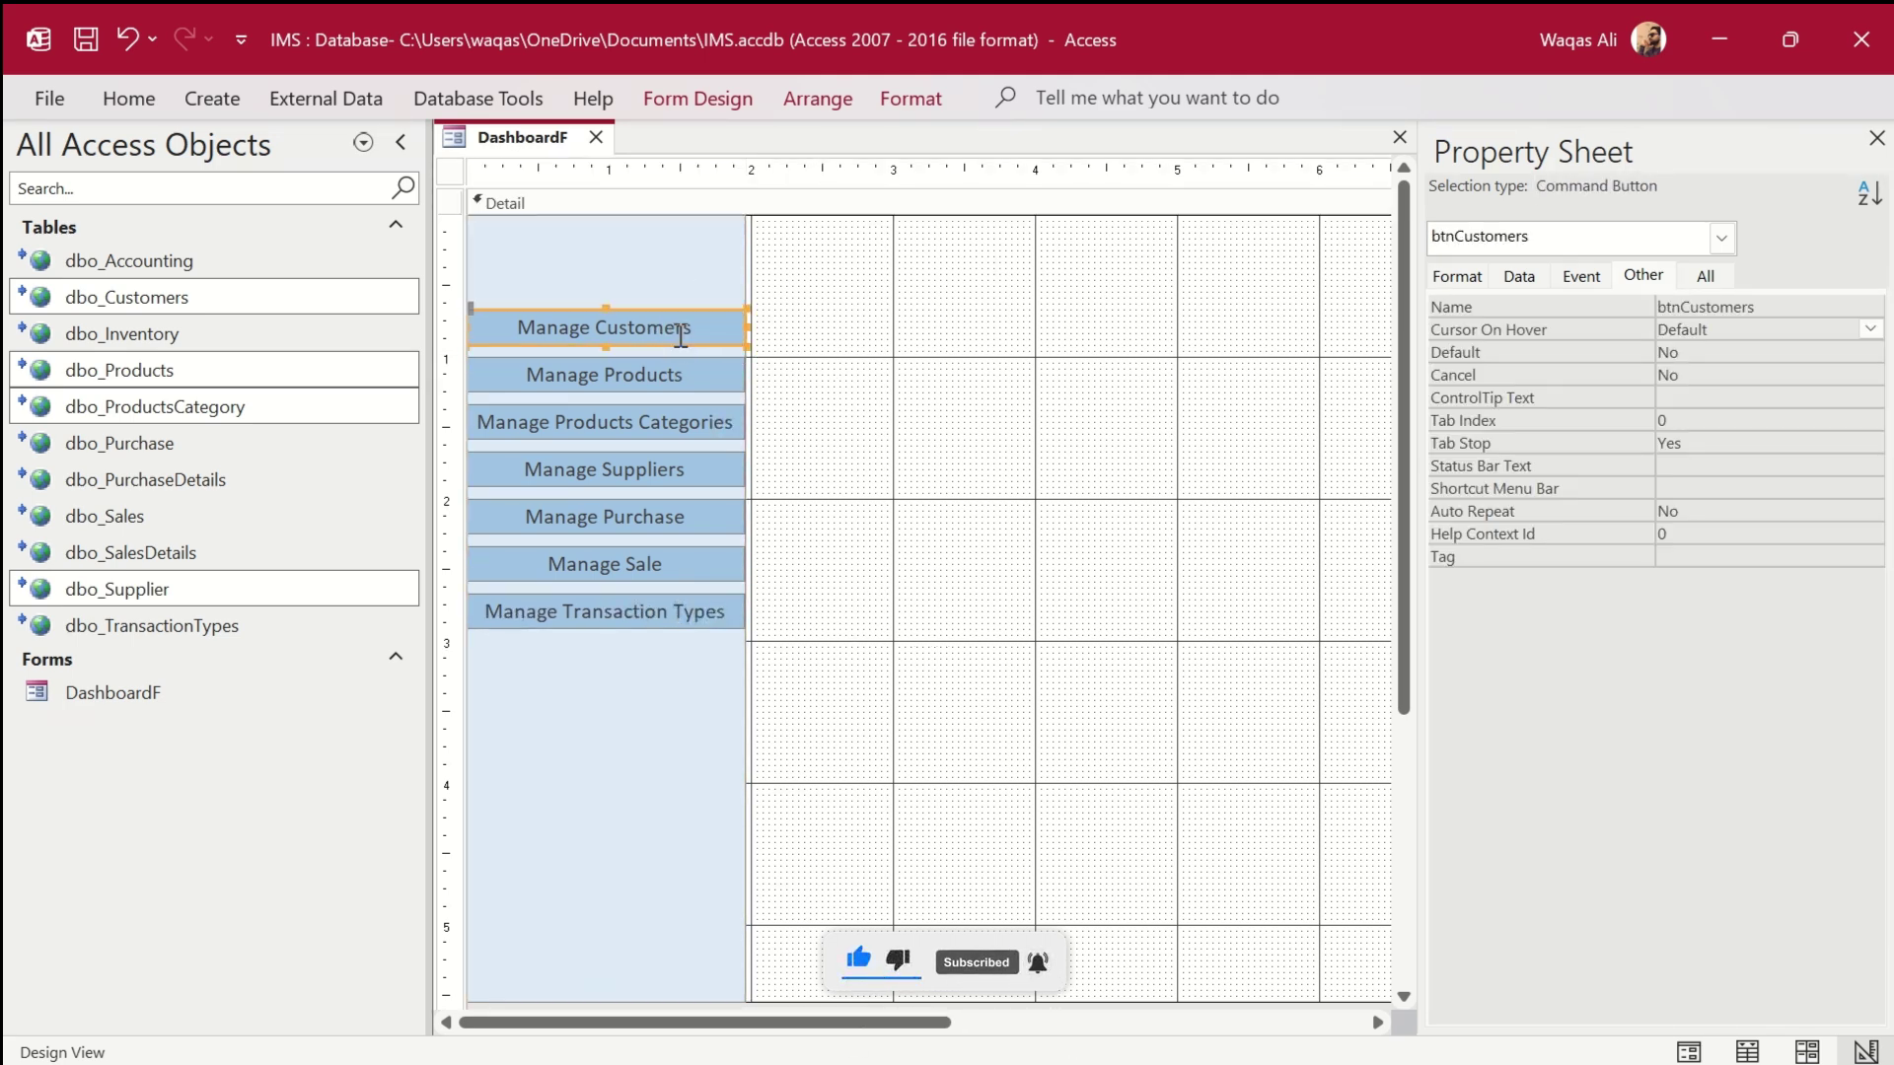
left_click(640, 377, "shift")
left_click(623, 424, "shift")
left_click(606, 471, "shift")
left_click(605, 507, "shift")
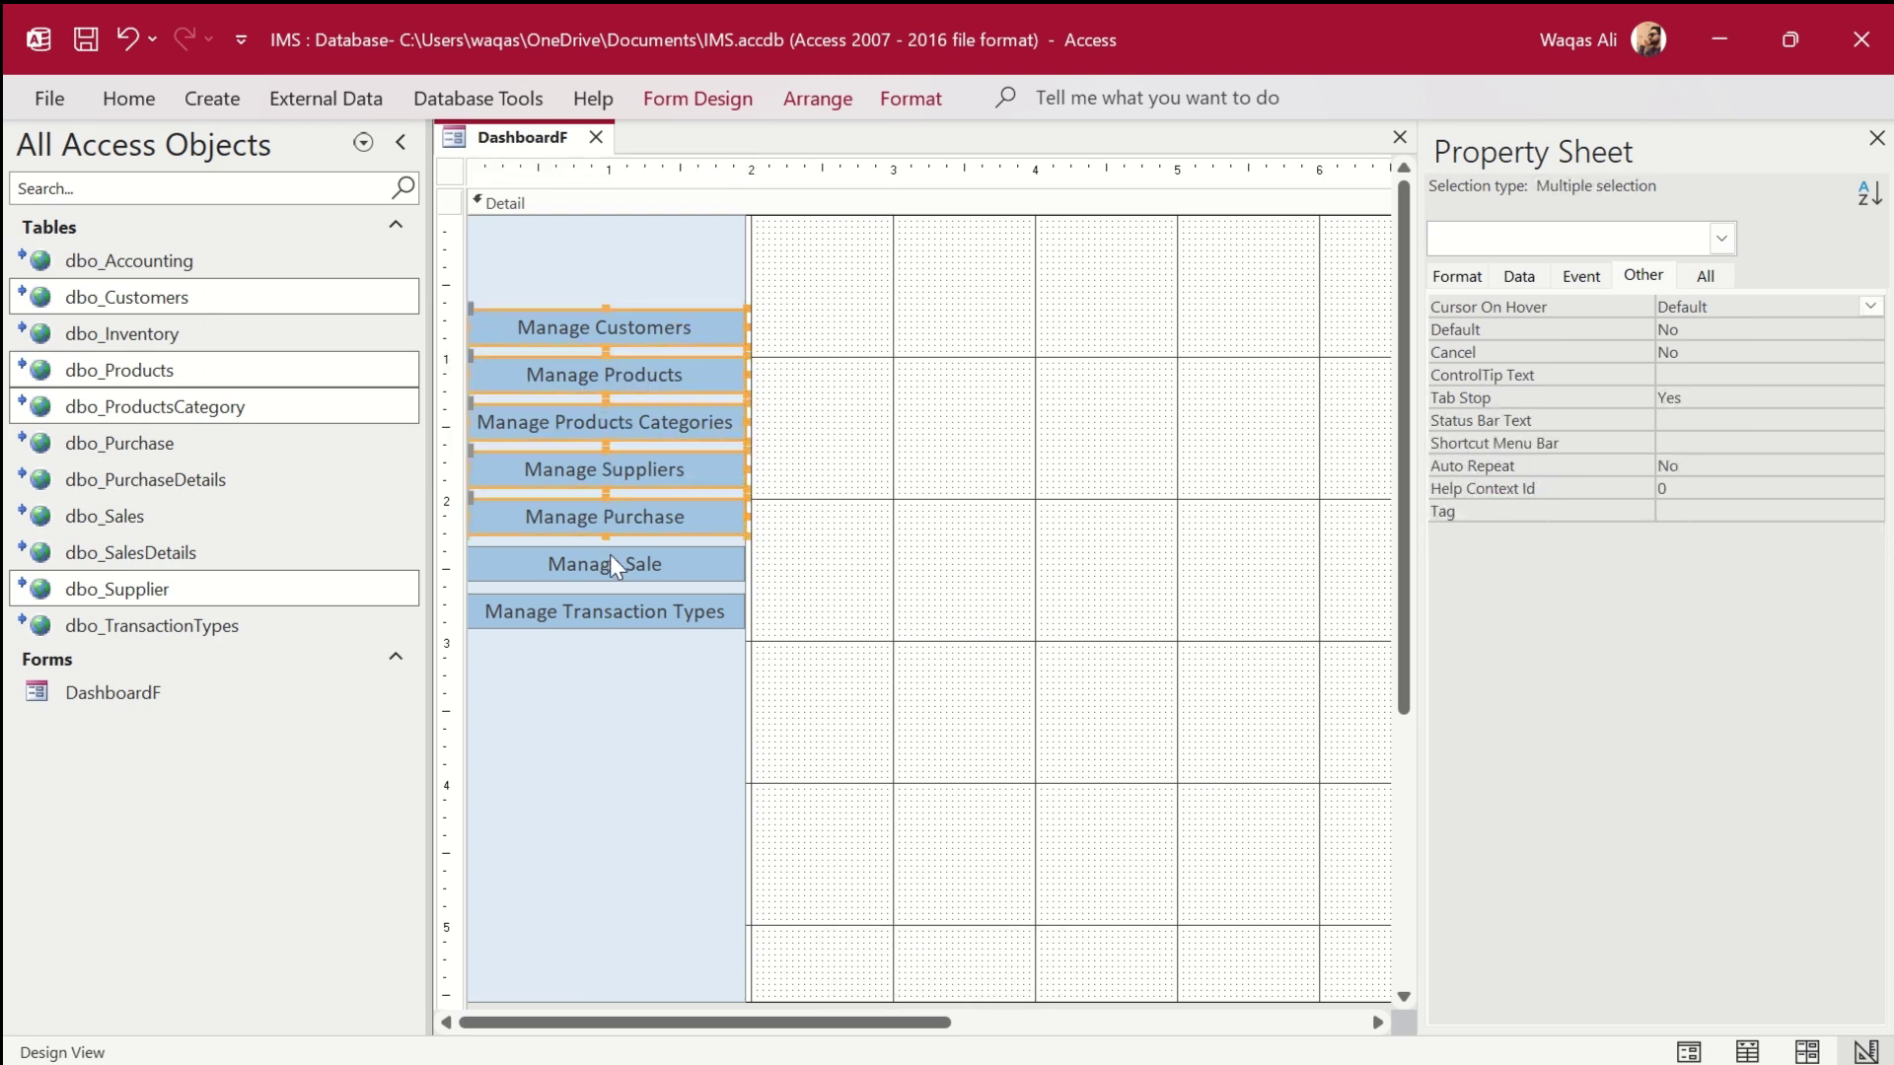
left_click(609, 564, "shift")
left_click(609, 606, "shift")
left_click(129, 98)
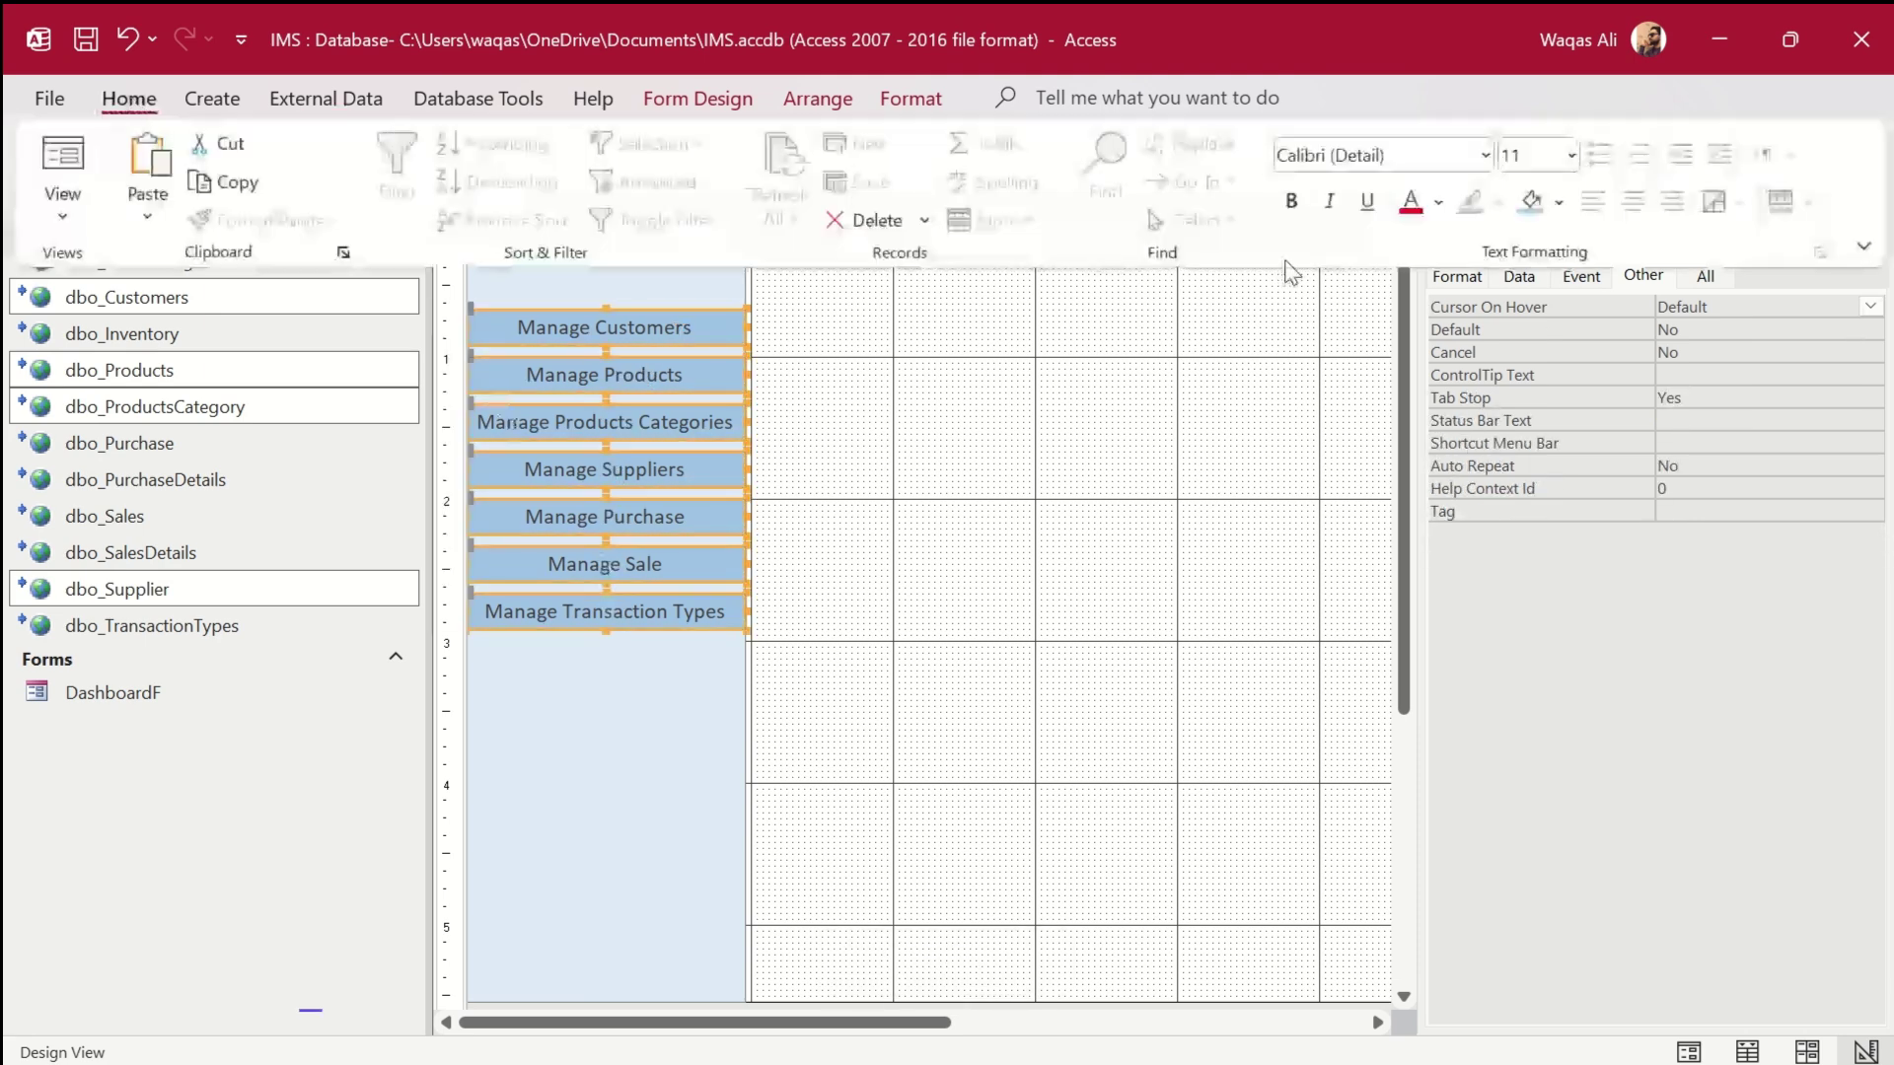
left_click(1438, 202)
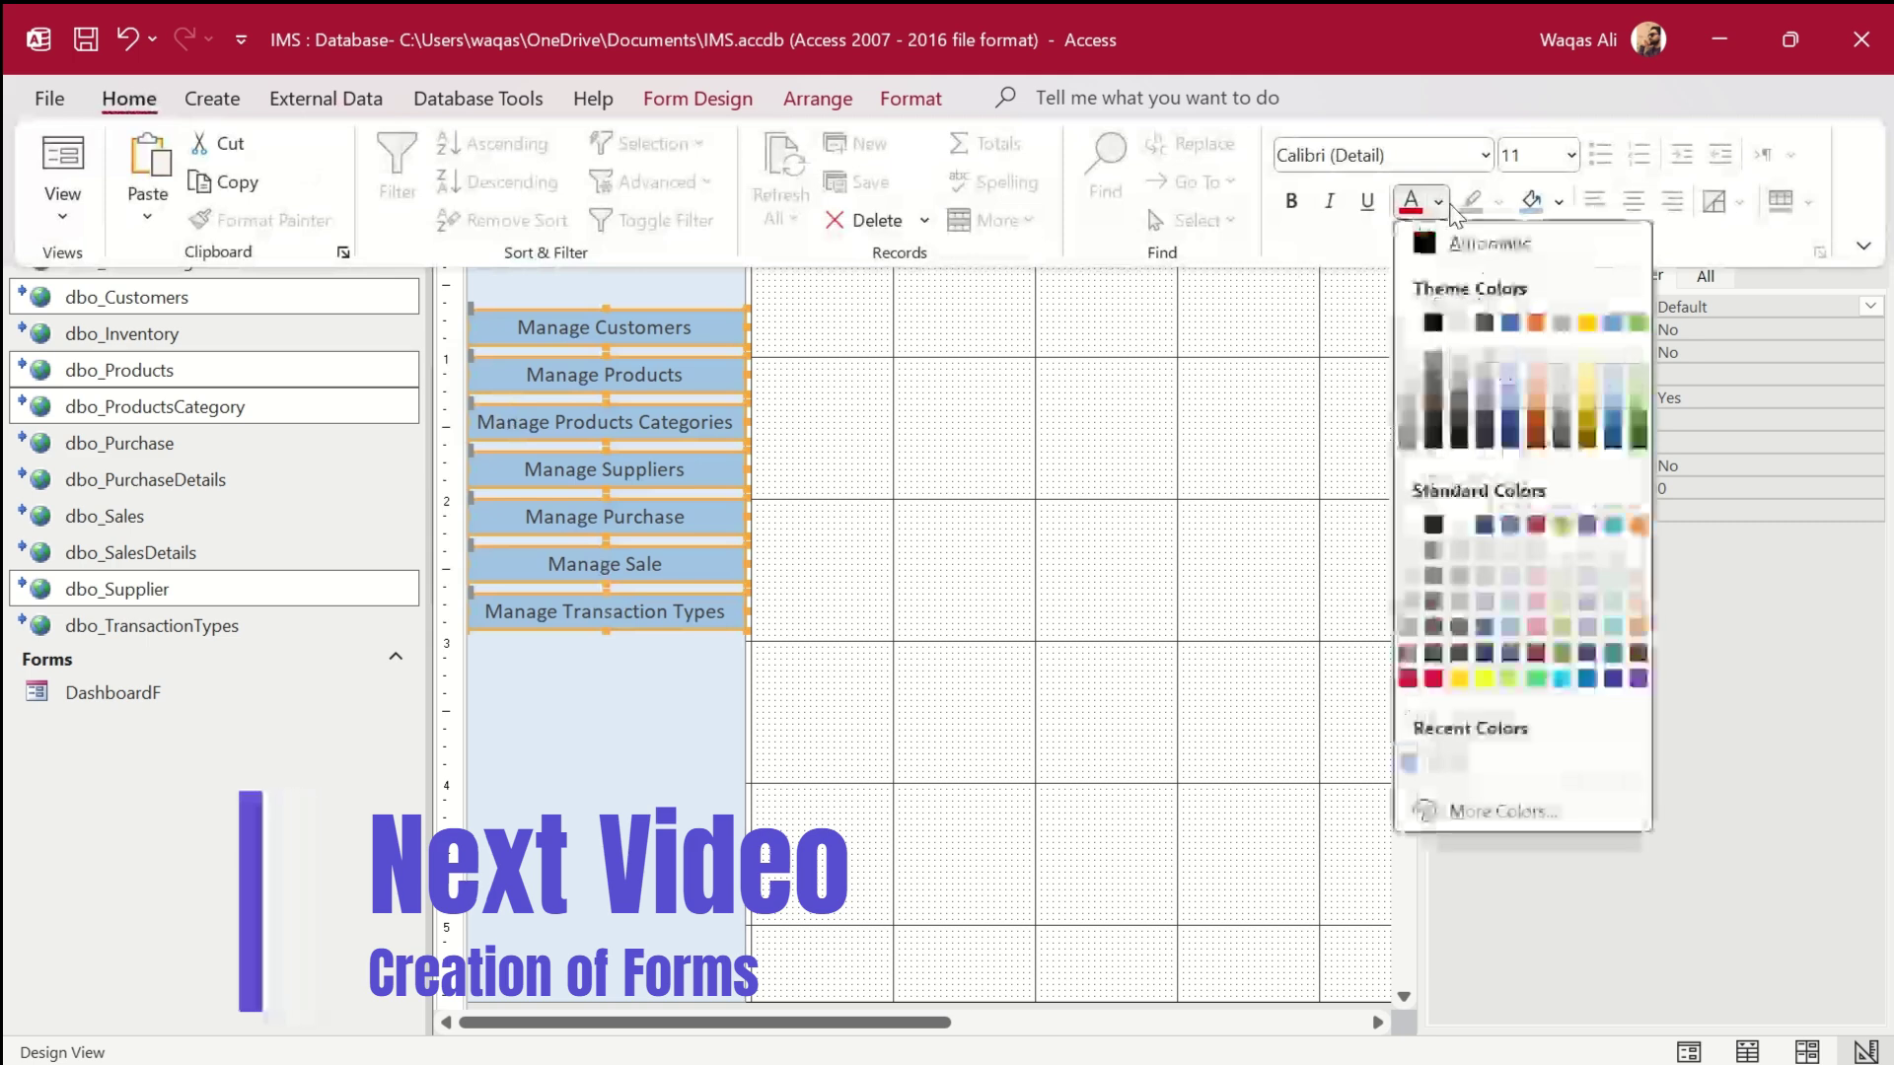
left_click(1433, 324)
left_click(1064, 580)
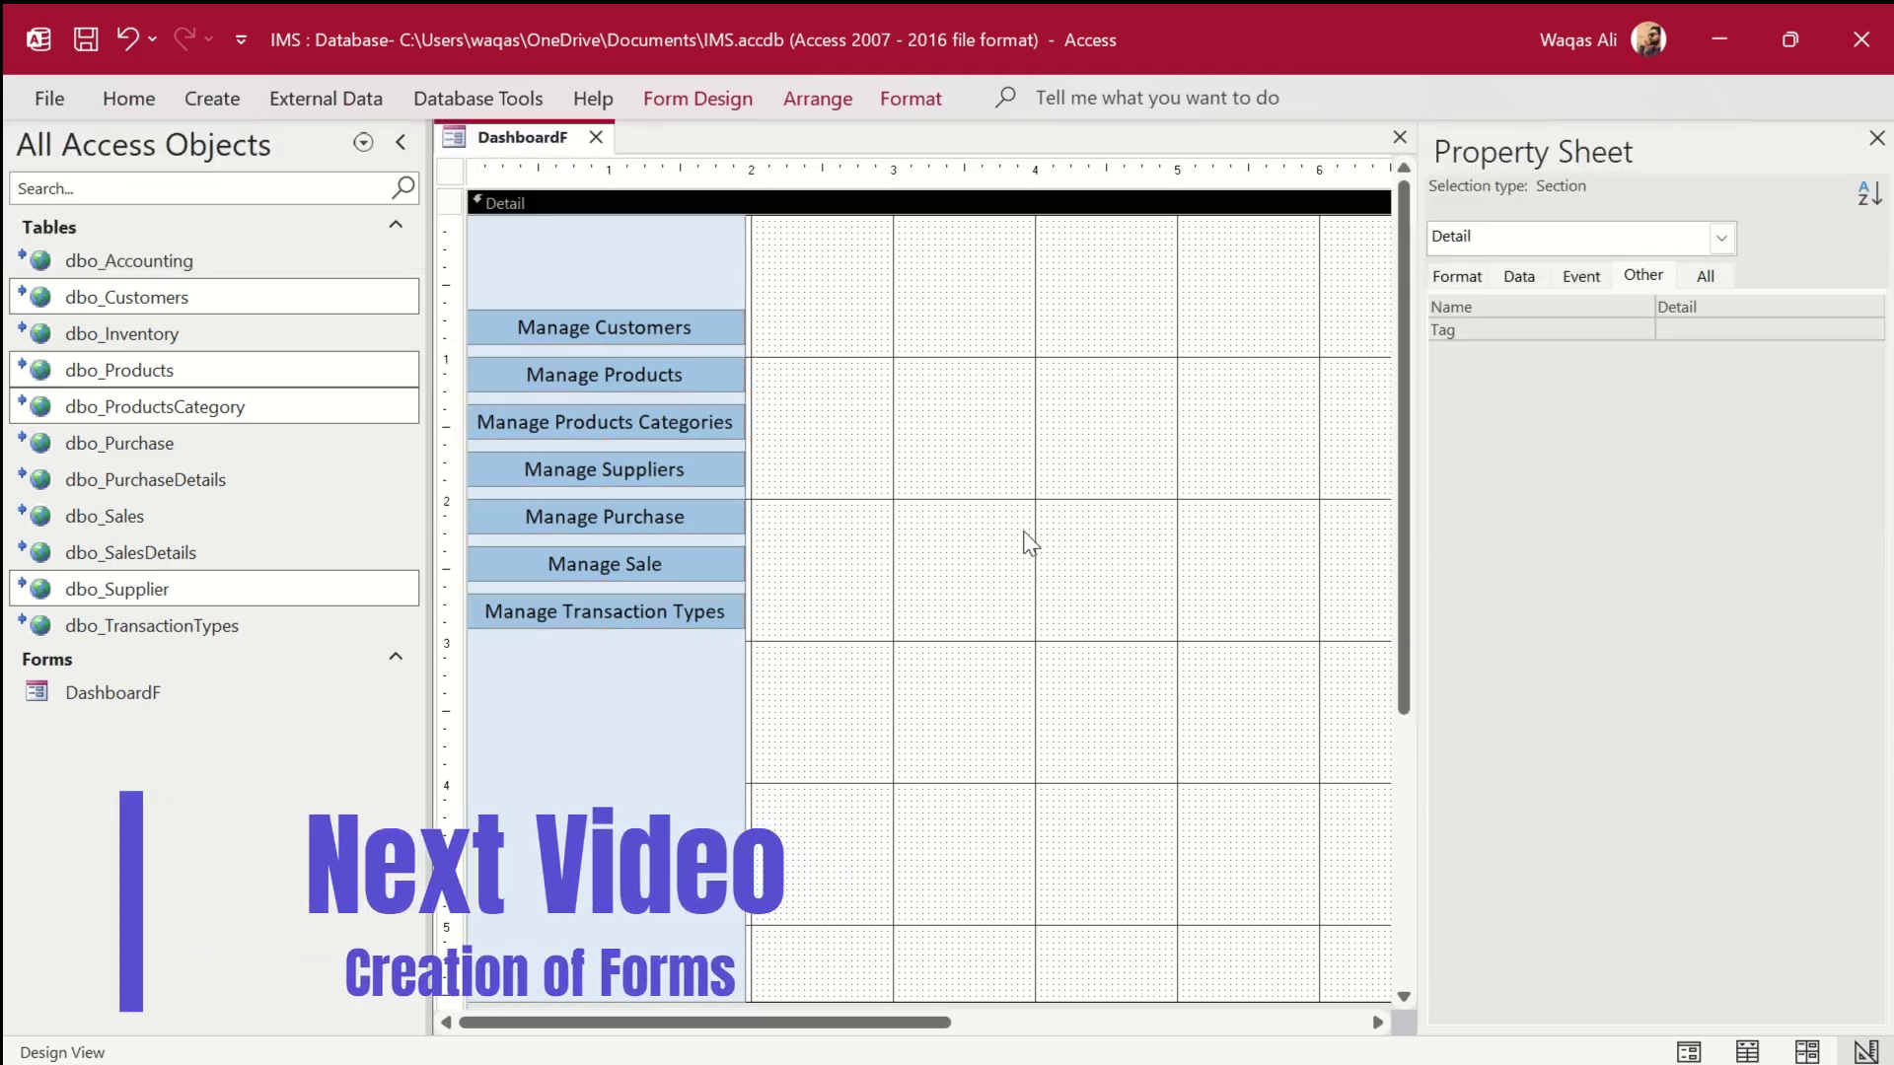
Preview the dashboard in Form View with the Navigation Pane collapsed and try several of the navigation buttons.
right_click(523, 148)
left_click(599, 293)
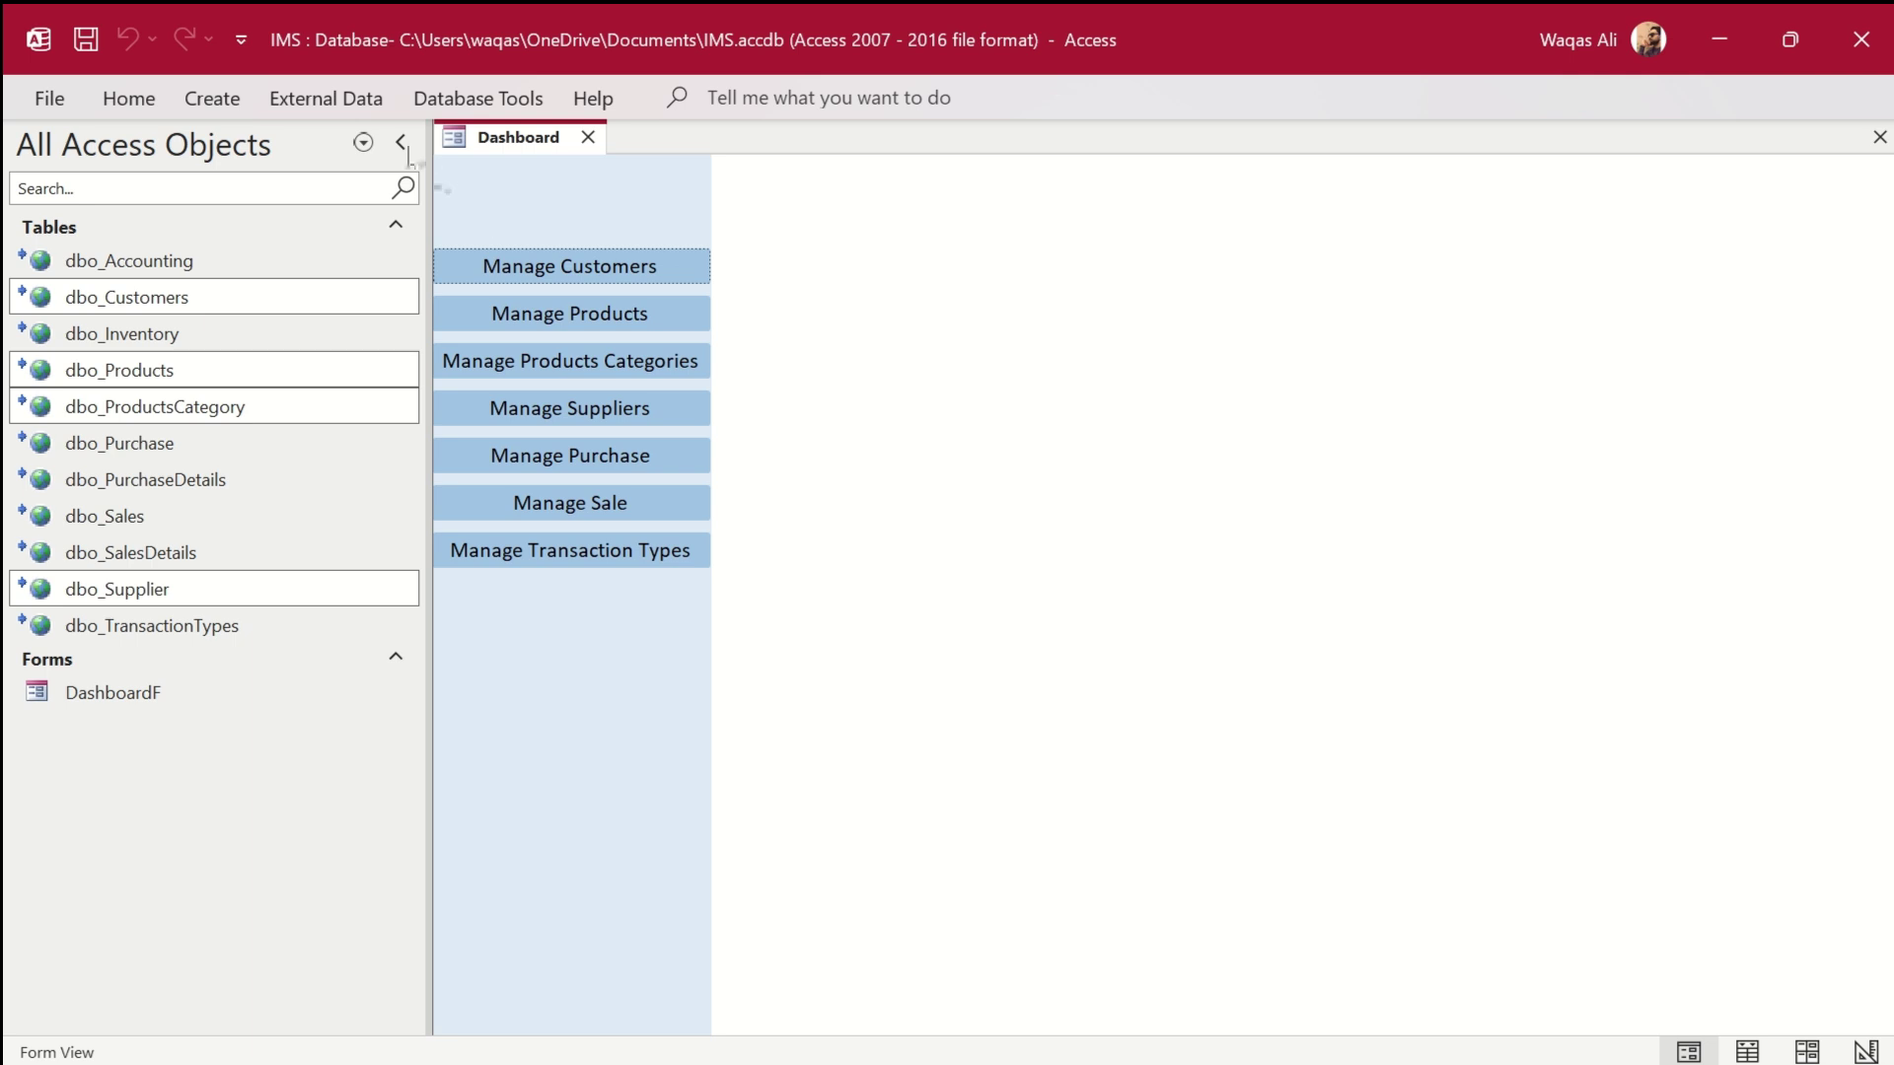
left_click(402, 143)
left_click(233, 363)
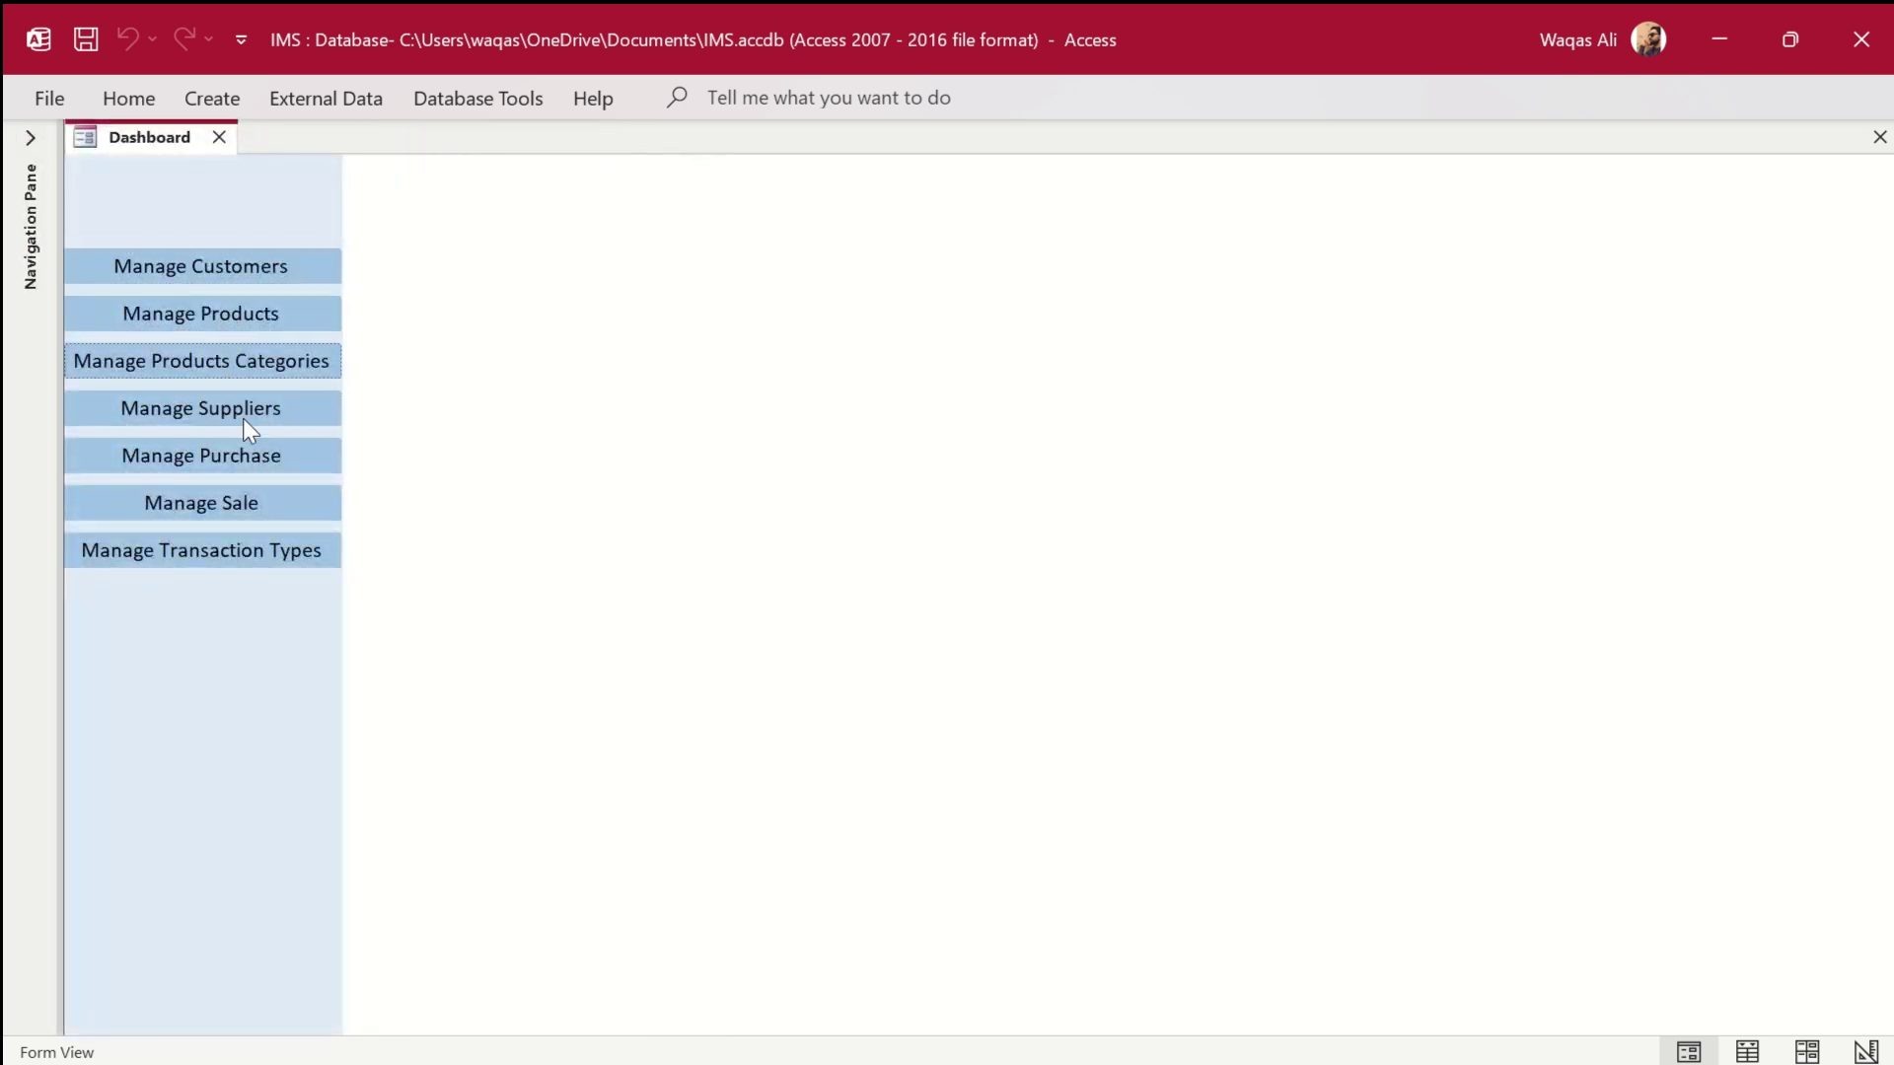
left_click(301, 544)
left_click(229, 408)
left_click(229, 548)
In Design View, draw a list box about 5" wide and 4.5" high beside the button panel, without using the wizard.
right_click(1016, 399)
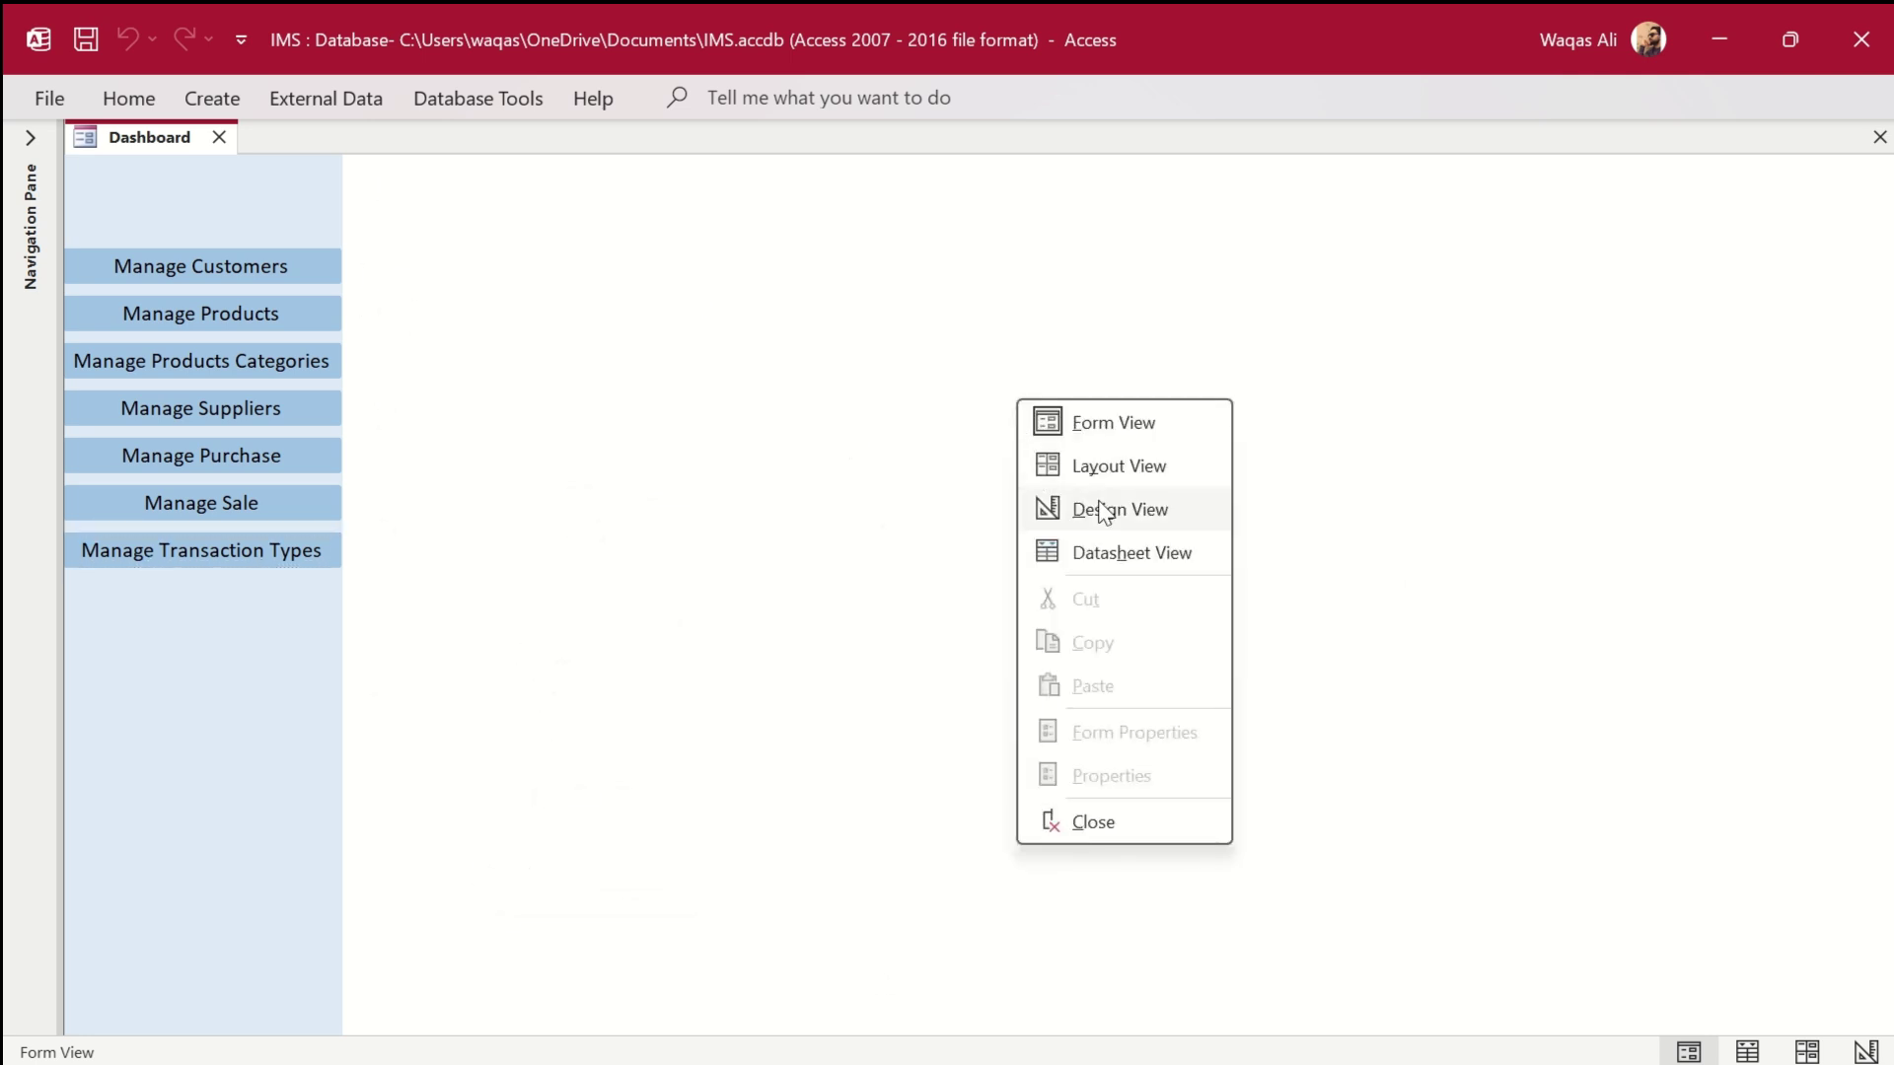
left_click(1101, 505)
left_click(698, 110)
left_click(815, 181)
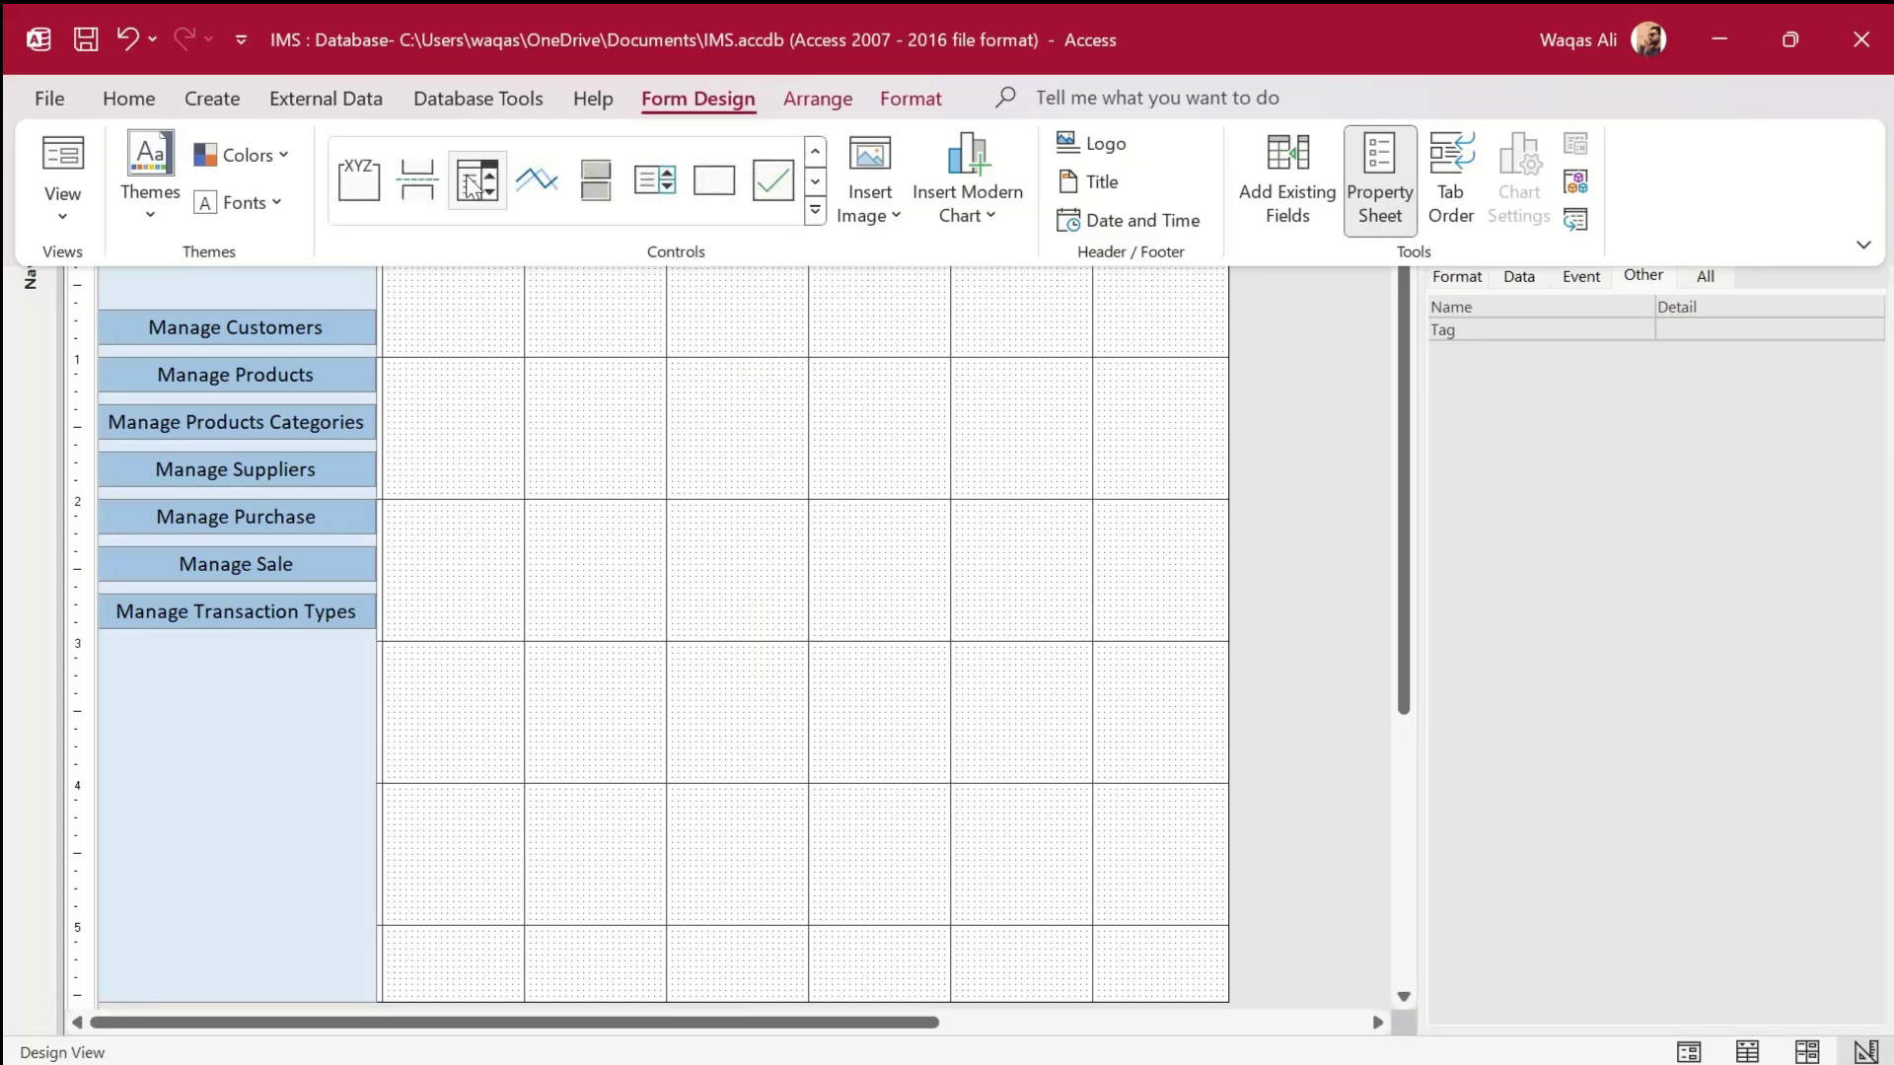
left_click(655, 181)
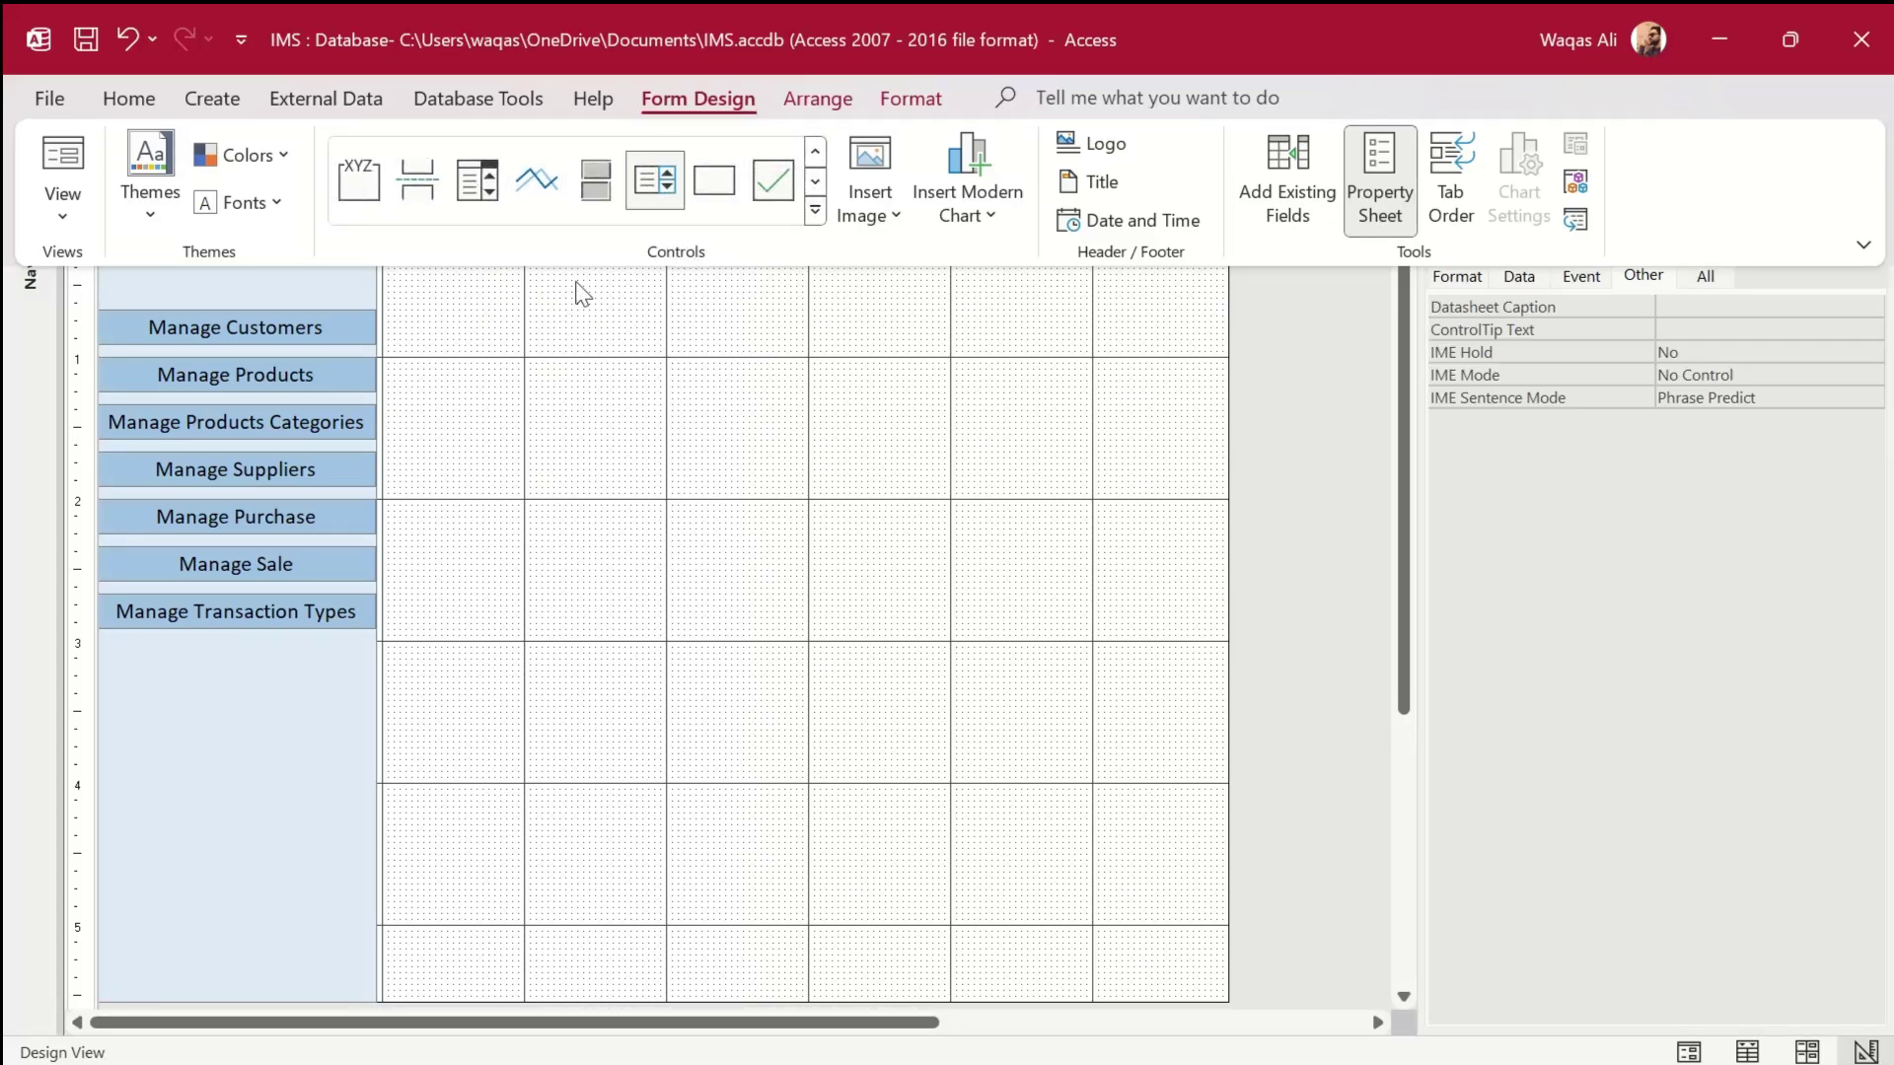
left_click_drag(382, 357, 1091, 998)
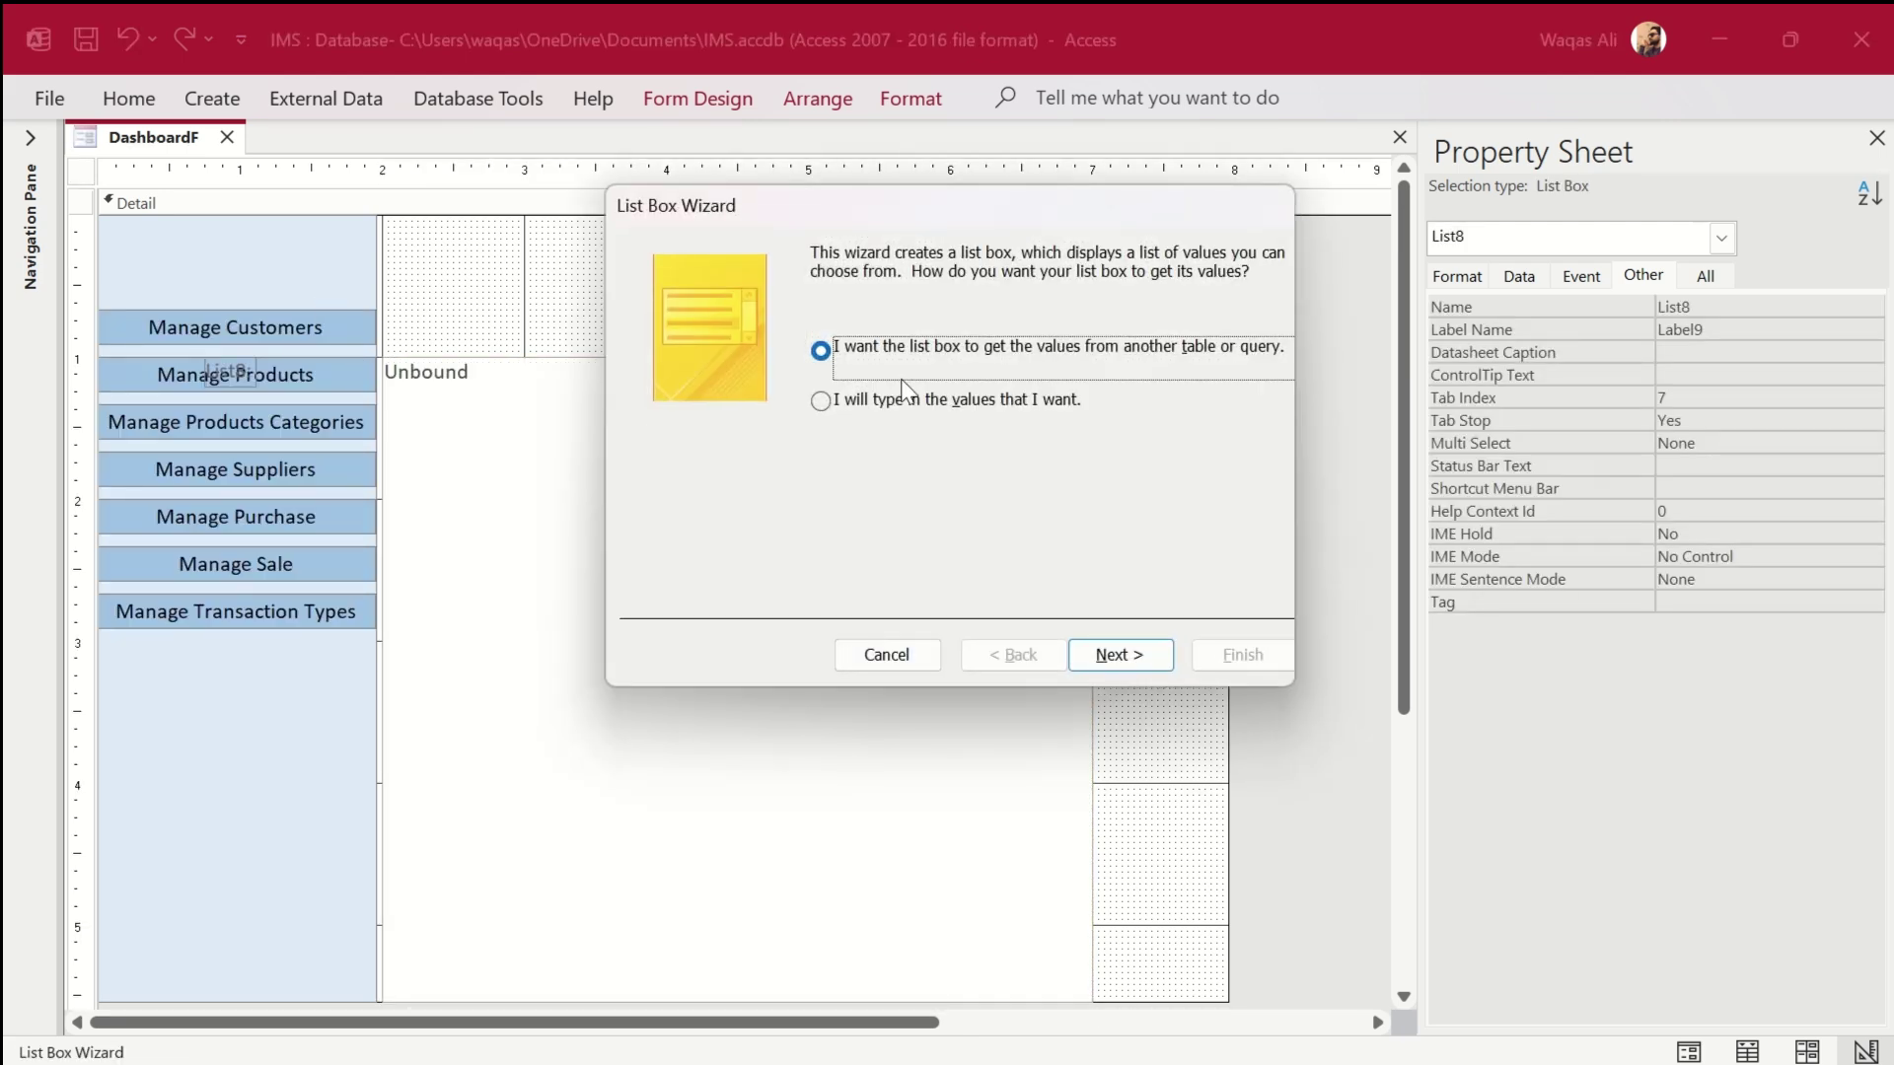
left_click(881, 655)
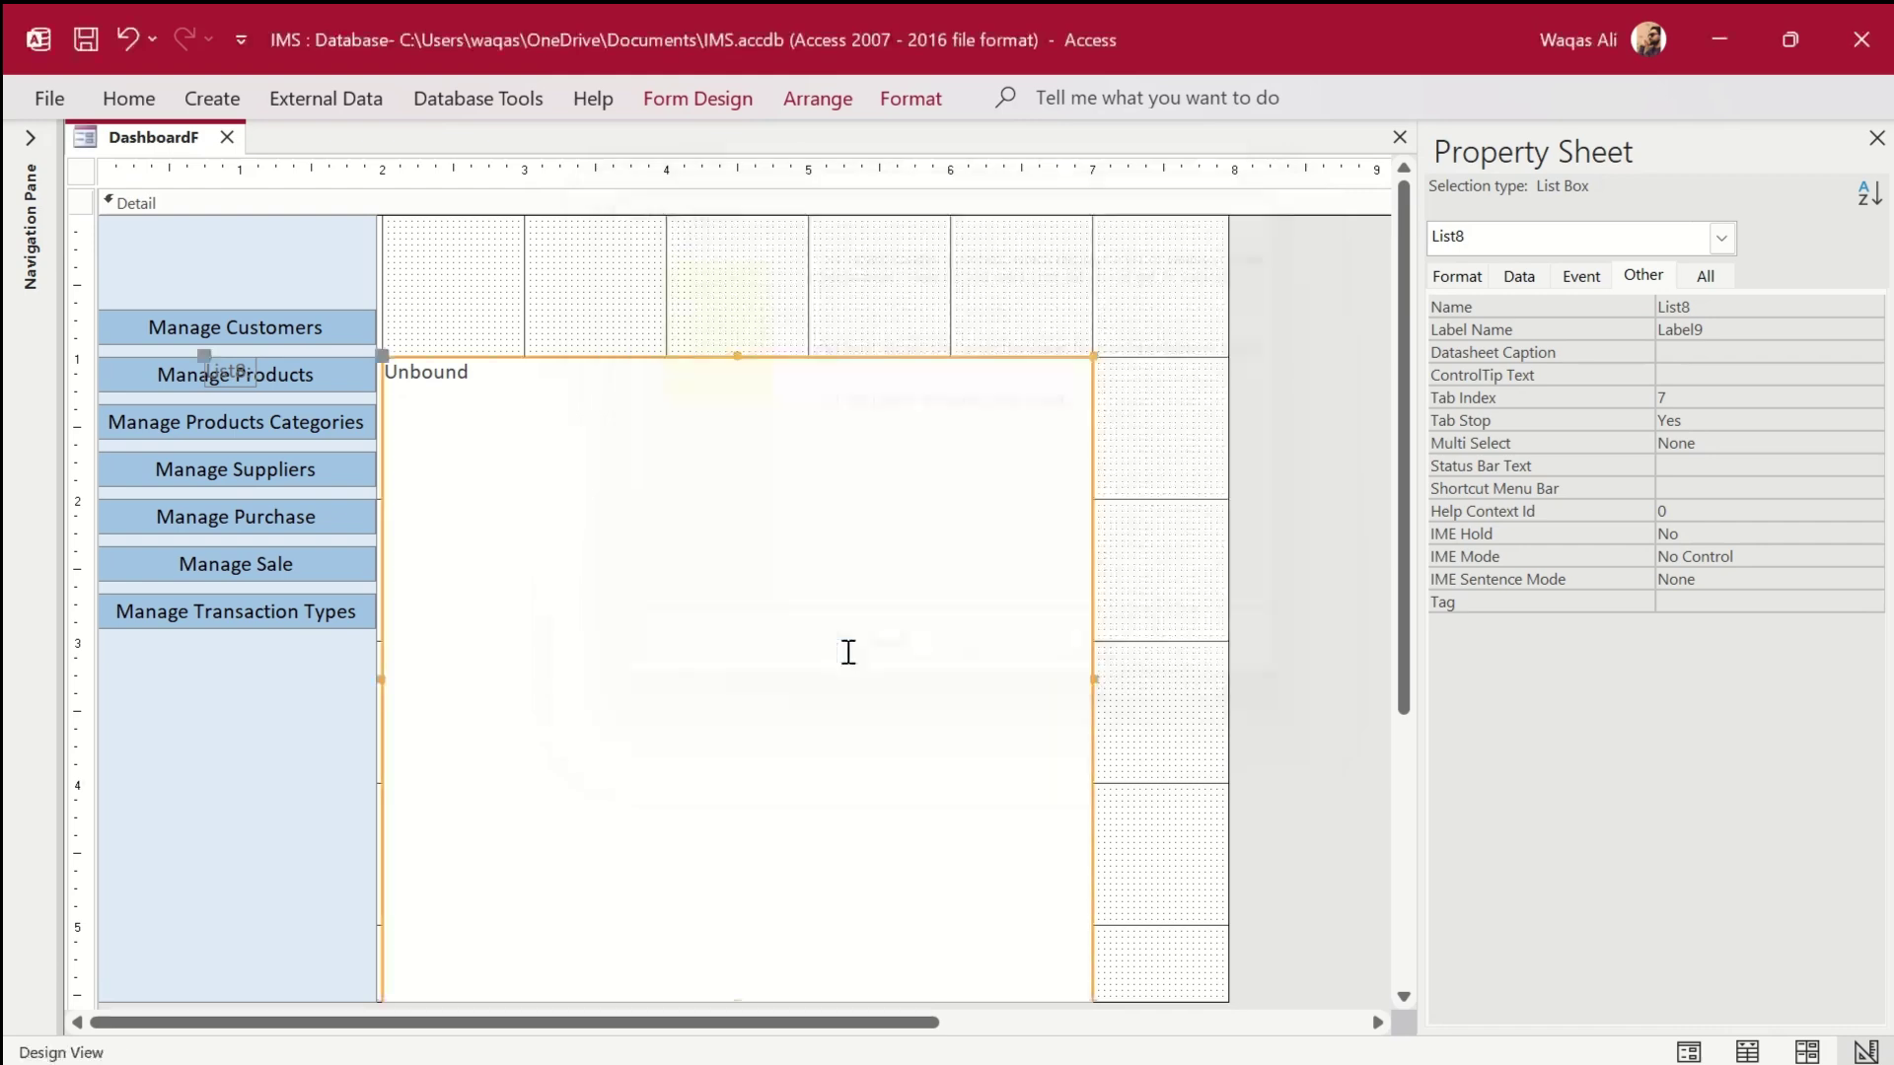
Delete the list box's attached label that overlaps the Manage Products button.
left_click(237, 370)
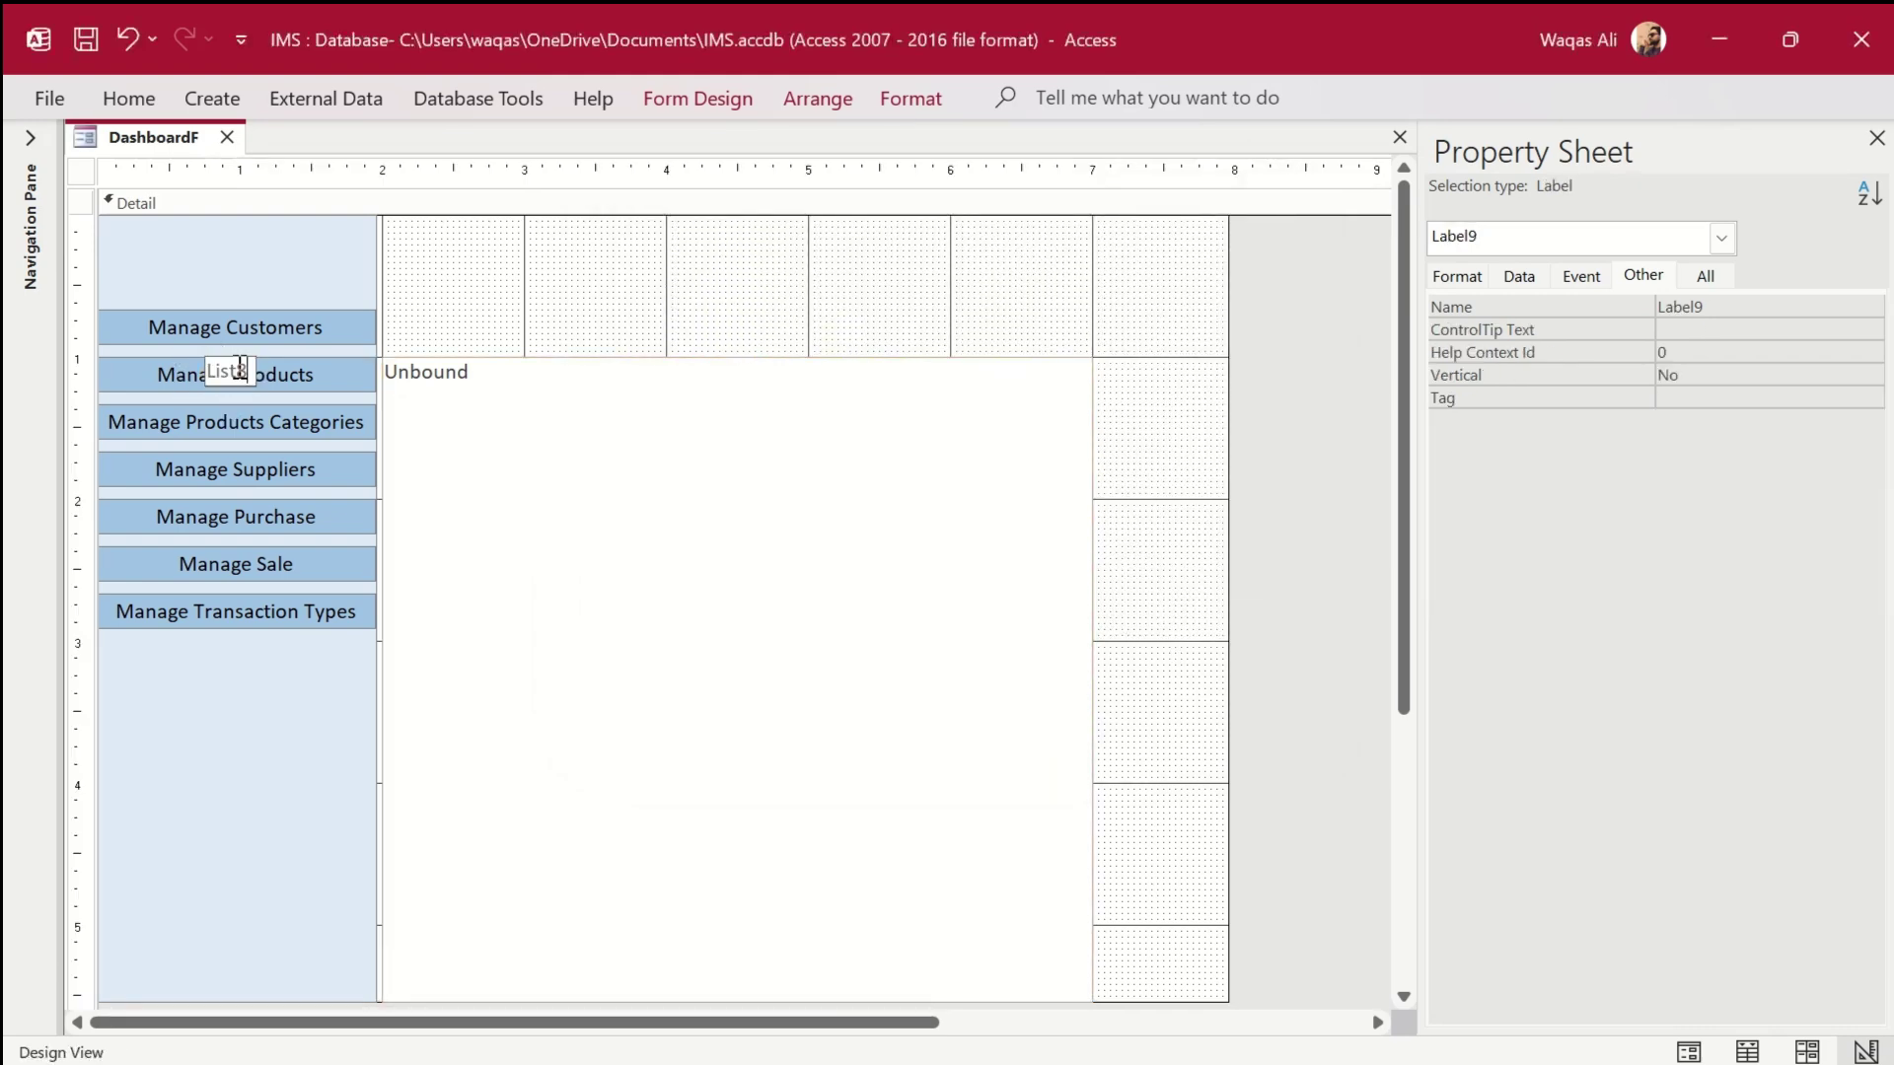
left_click(528, 287)
left_click(237, 370)
key("Delete")
left_click(487, 323)
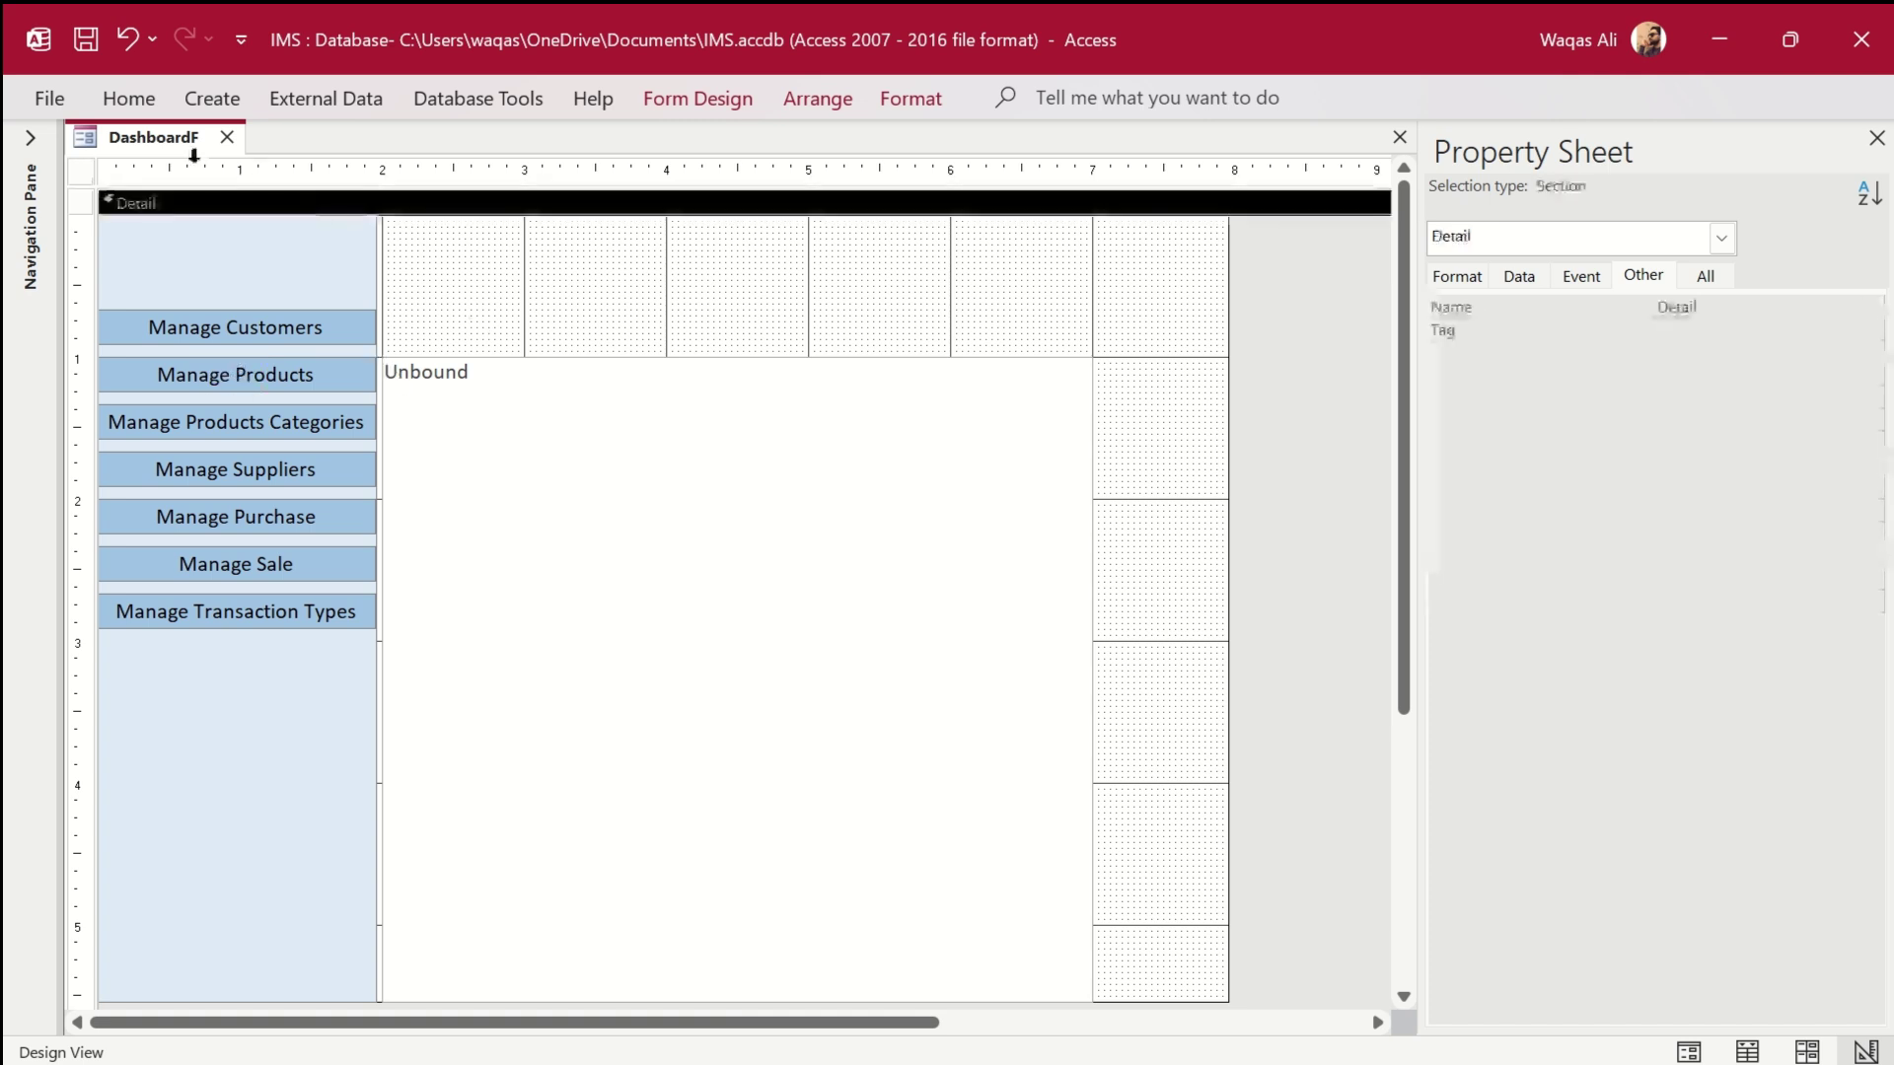
Preview the dashboard in Form View and test selecting a row in the empty list box.
right_click(192, 148)
left_click(286, 323)
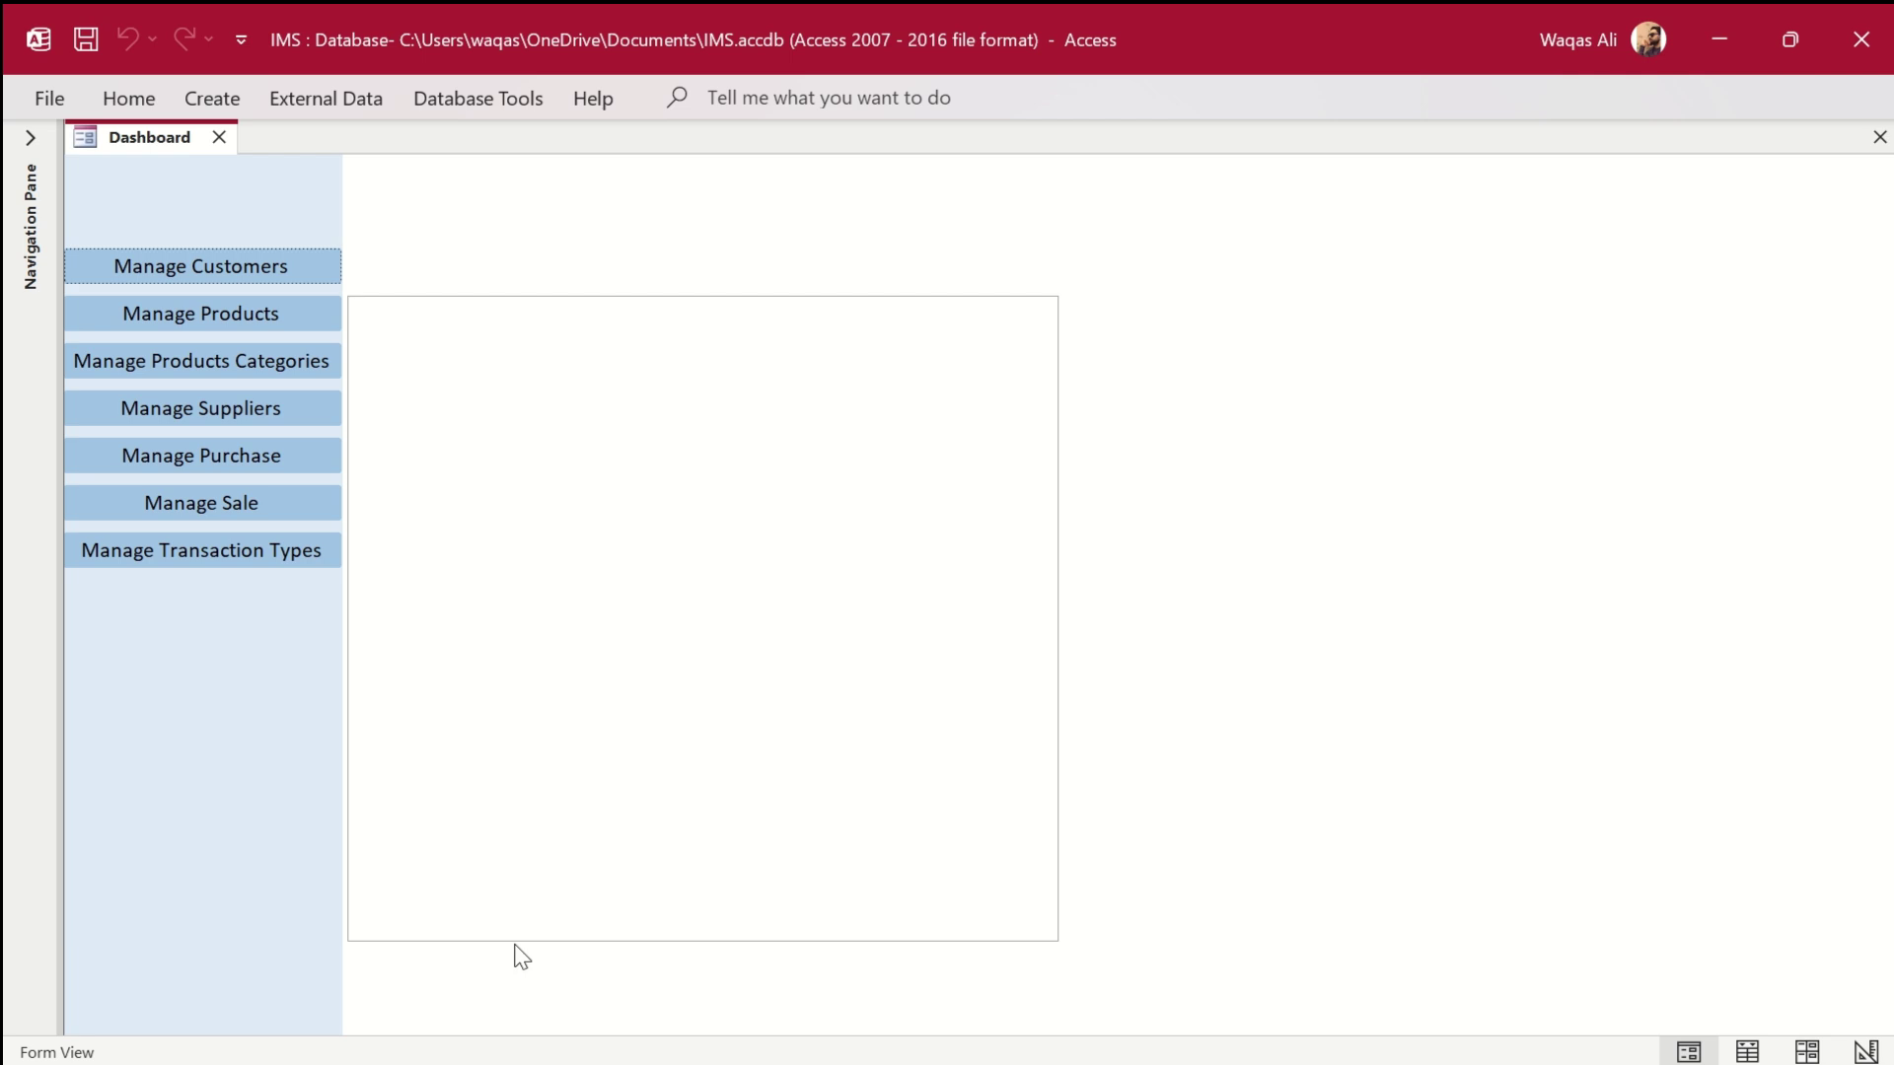
left_click(575, 332)
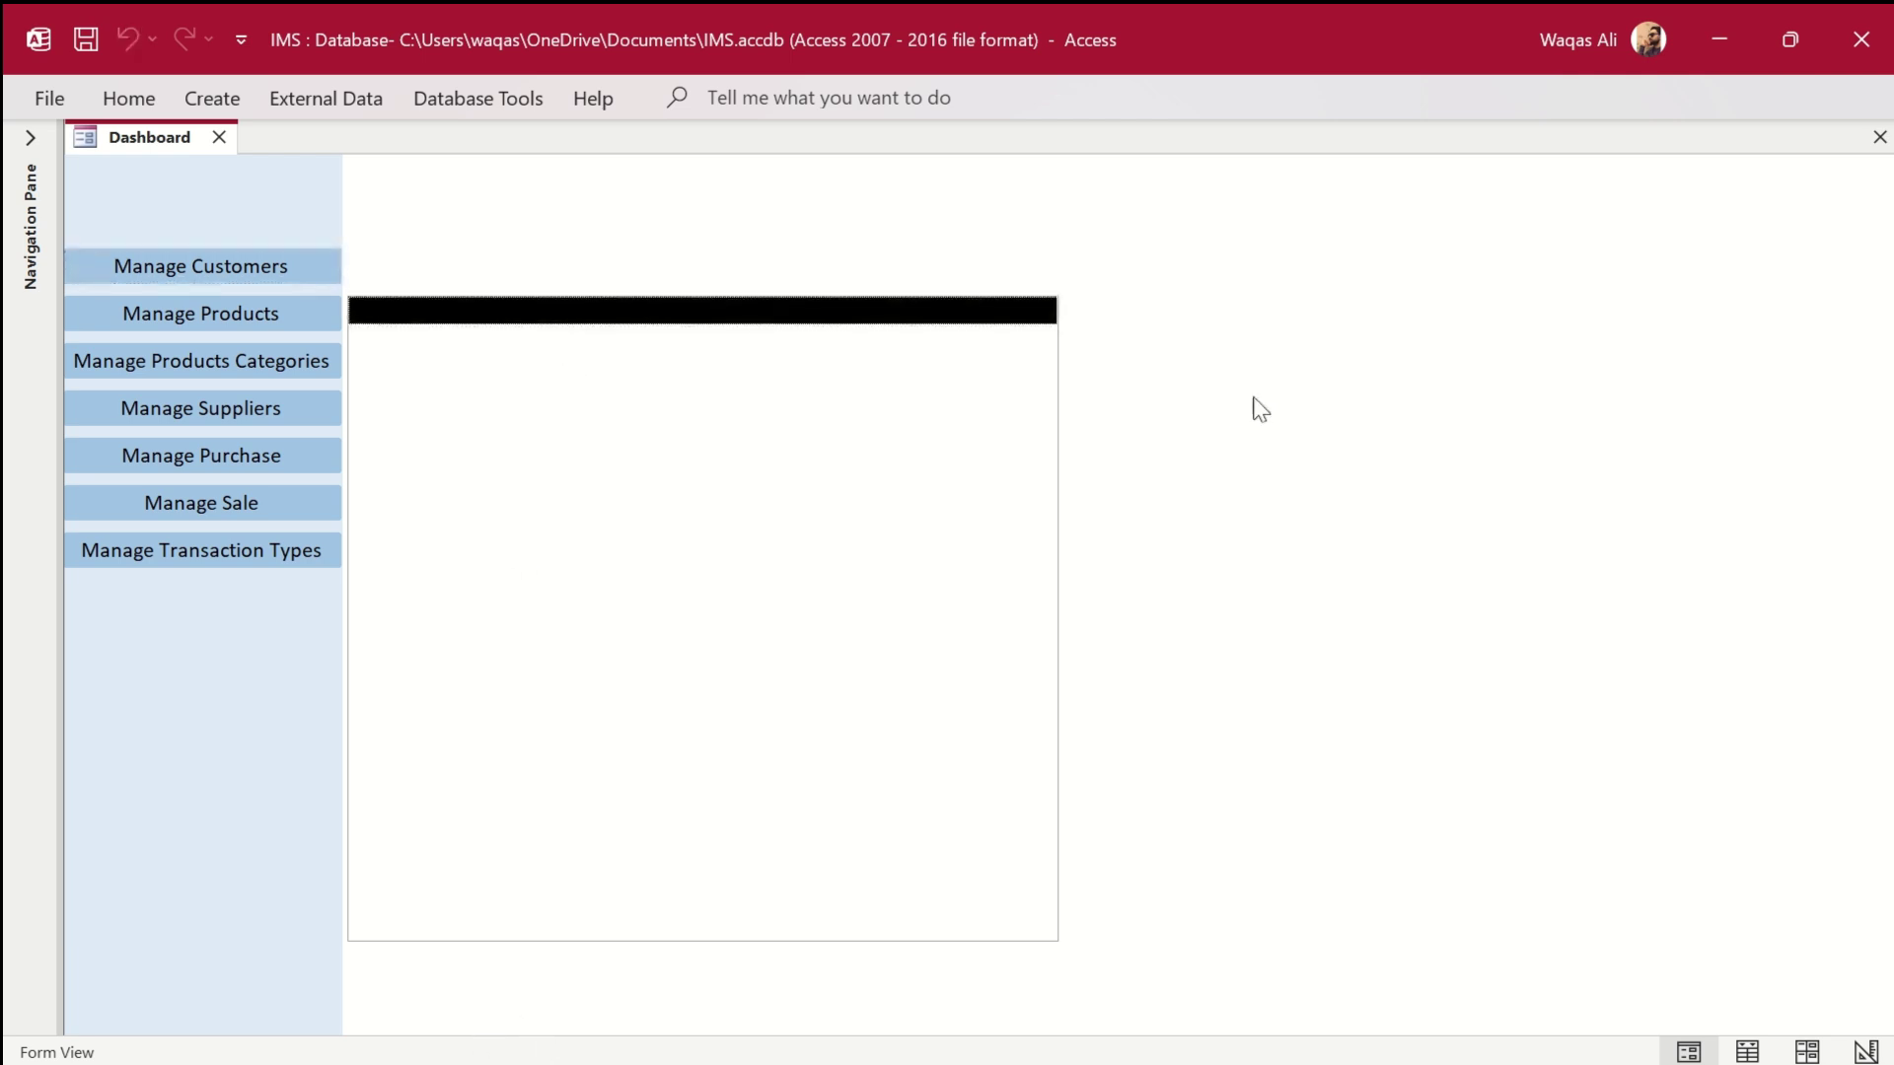
Return to Design View and set the list box's Vertical Anchor to Both.
right_click(1252, 405)
left_click(1304, 508)
left_click(932, 682)
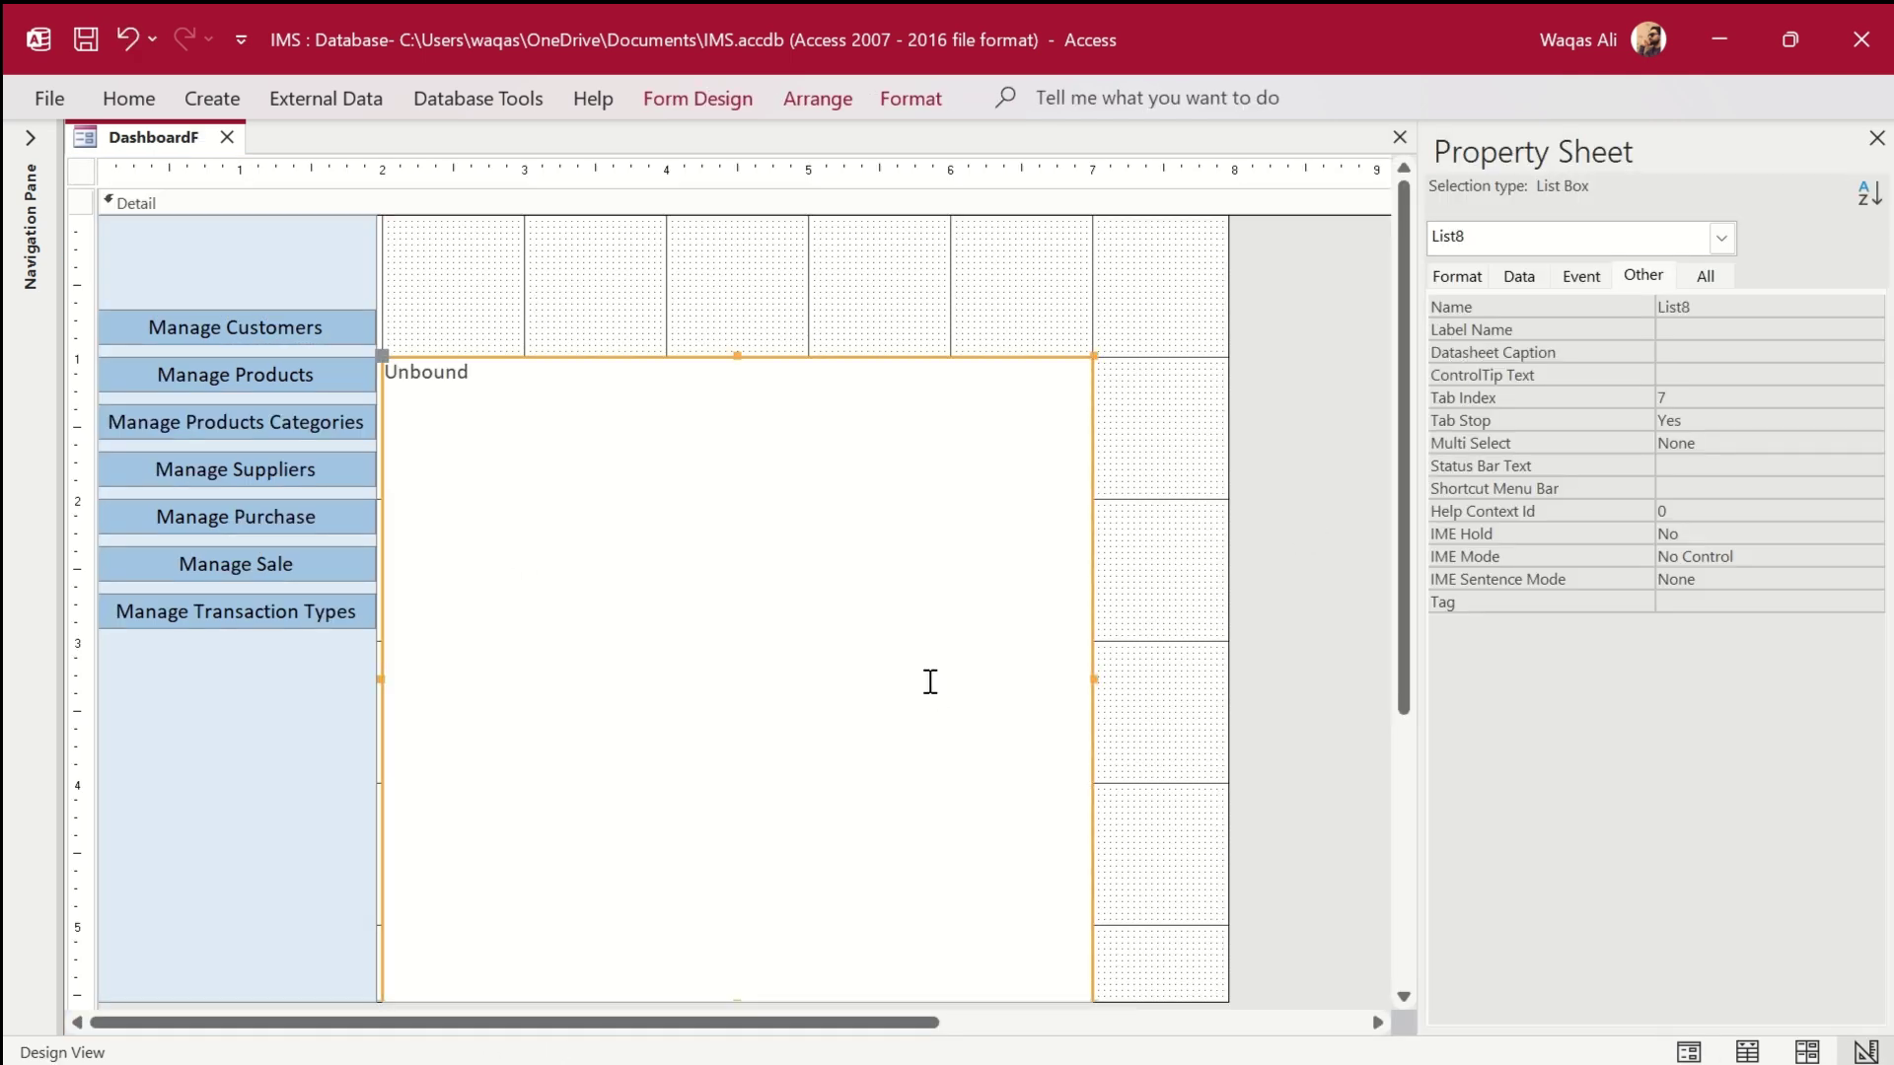
left_click(1458, 277)
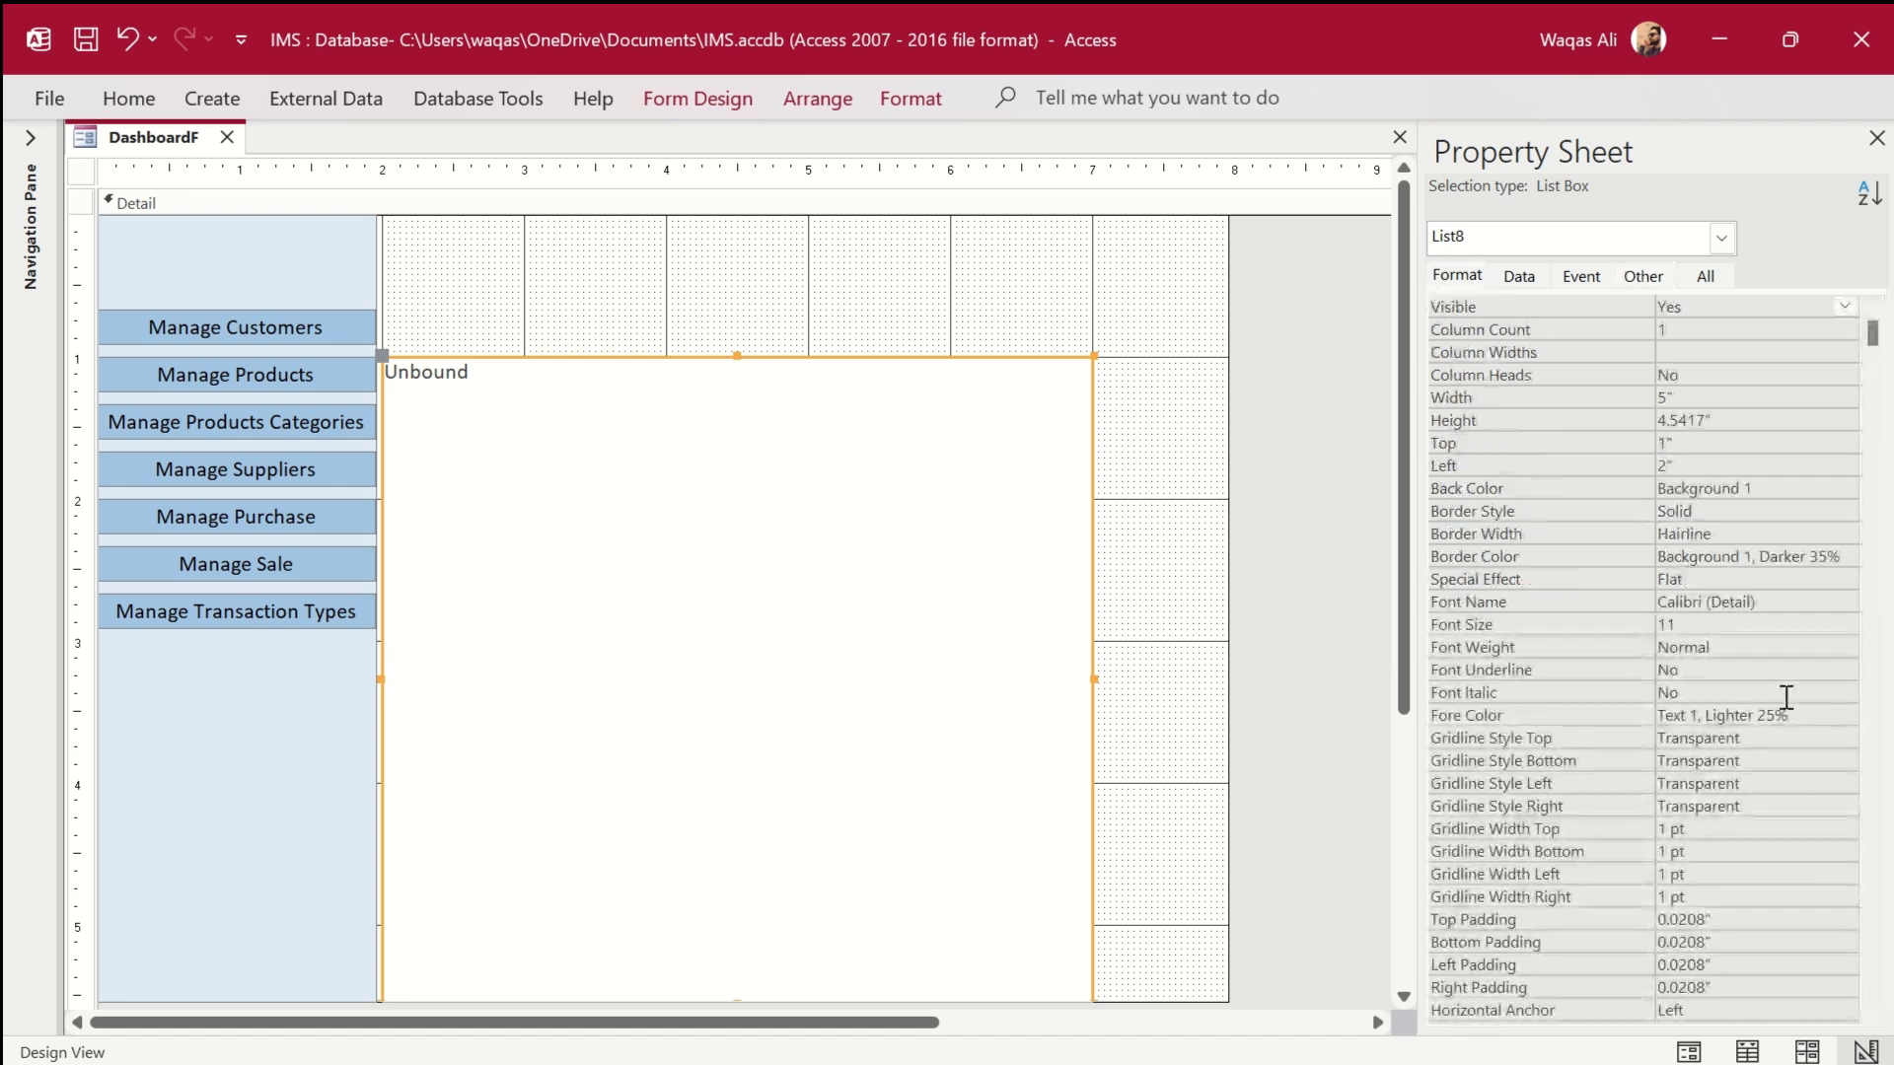
scroll(1787, 697, "down", 2)
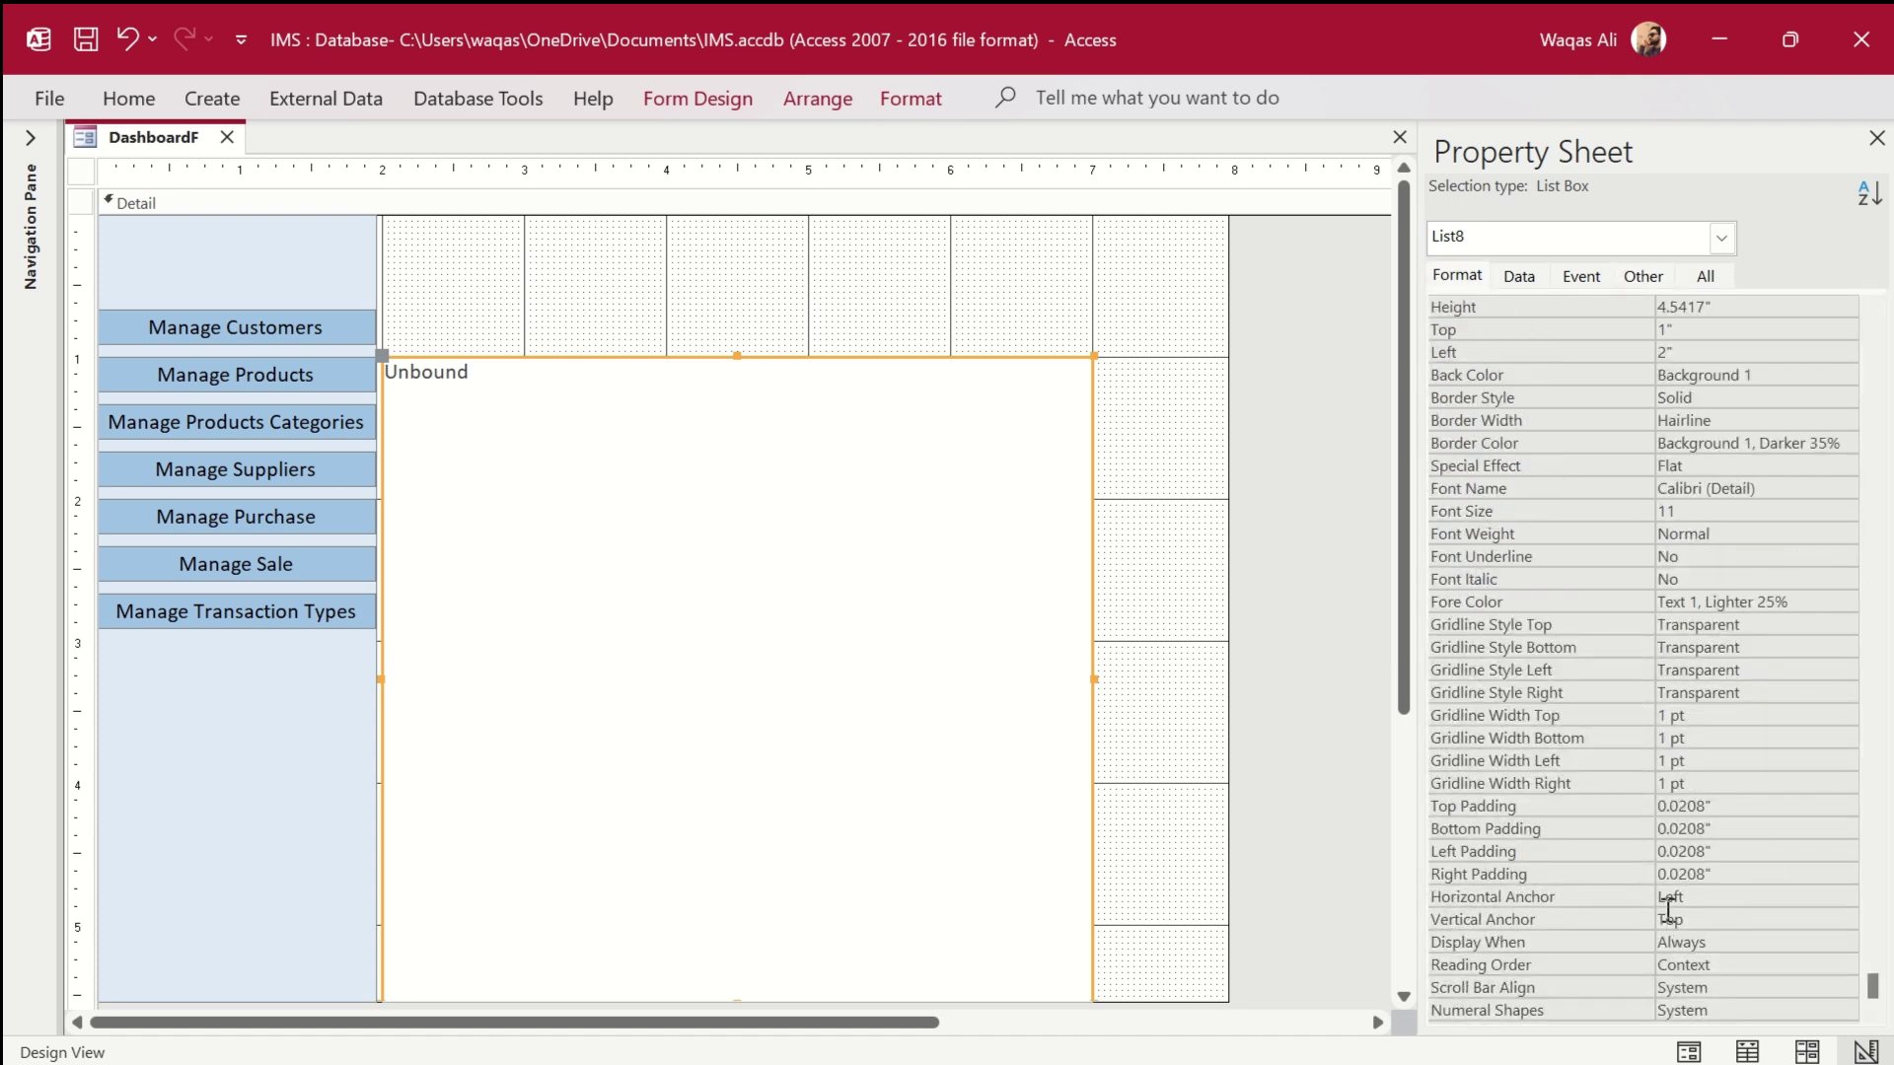
left_click(1729, 919)
left_click(1845, 919)
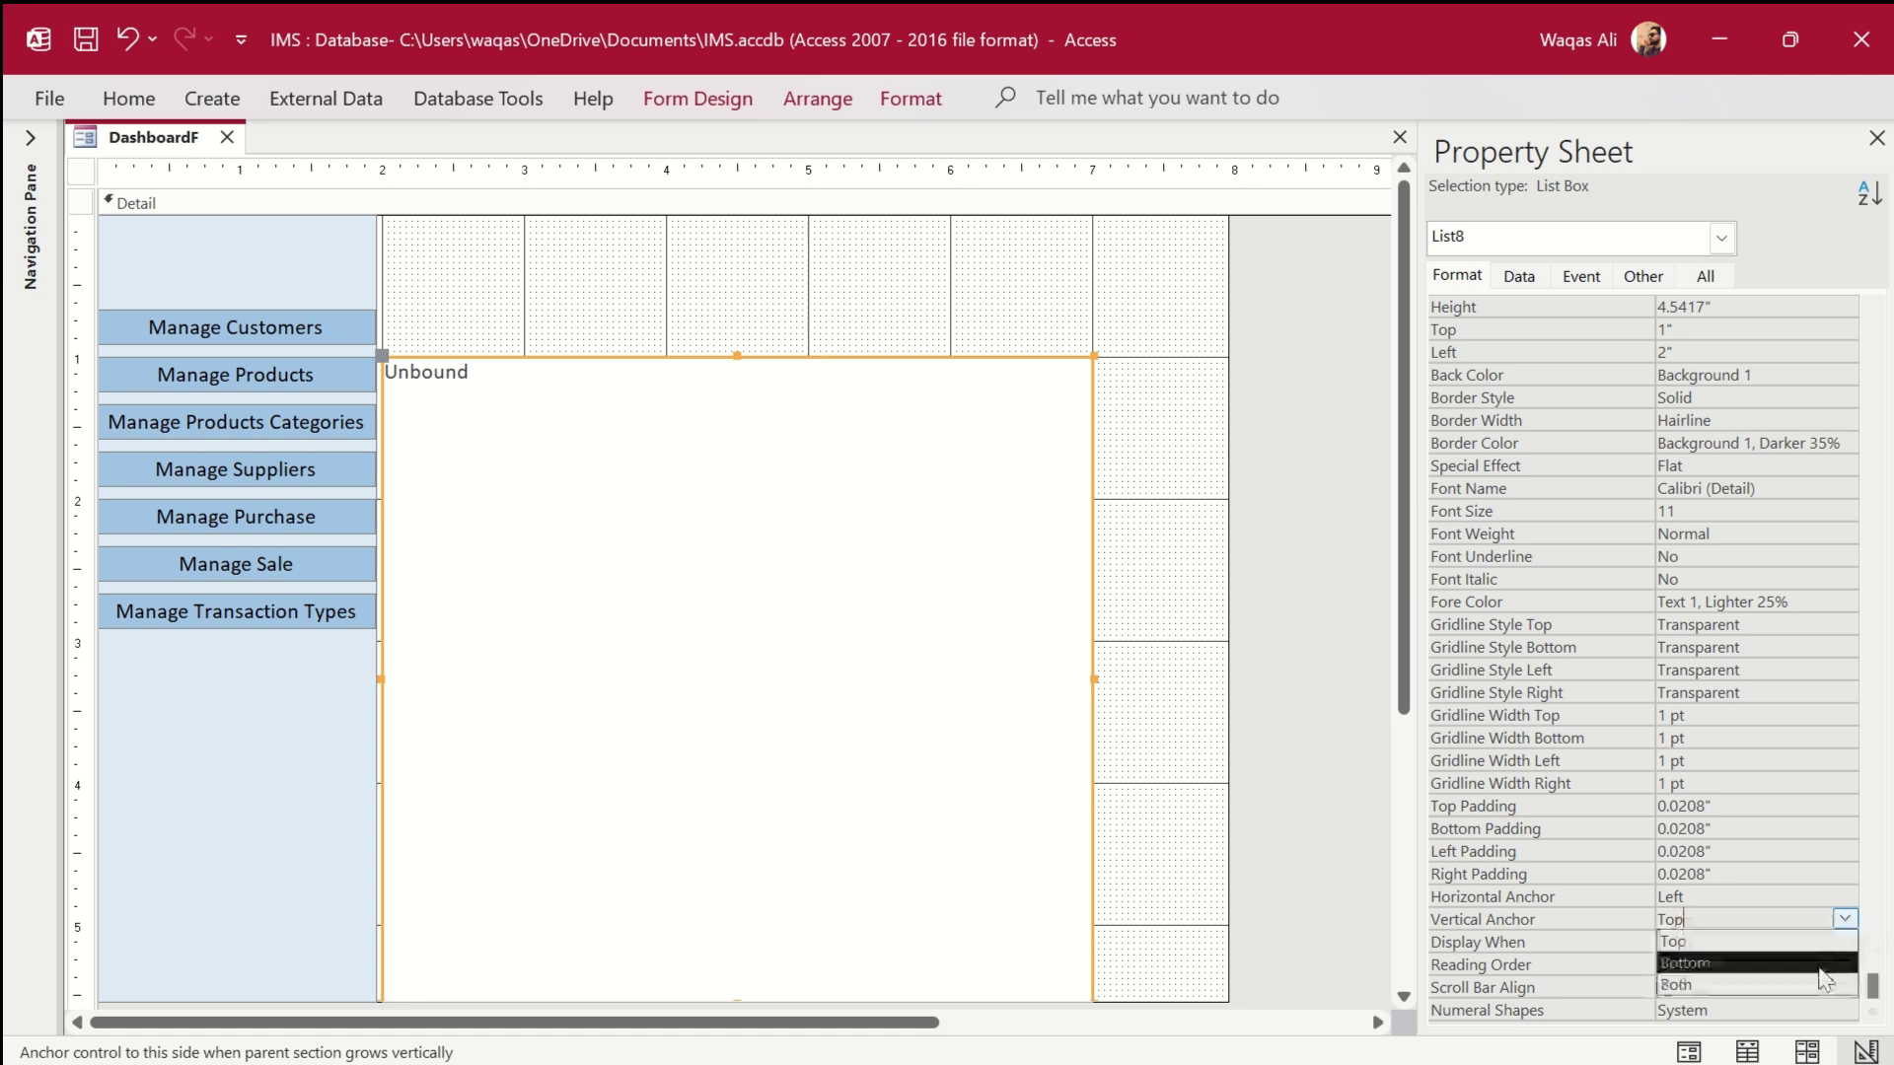
left_click(1697, 984)
Rename the list box as "List".
left_click(1657, 284)
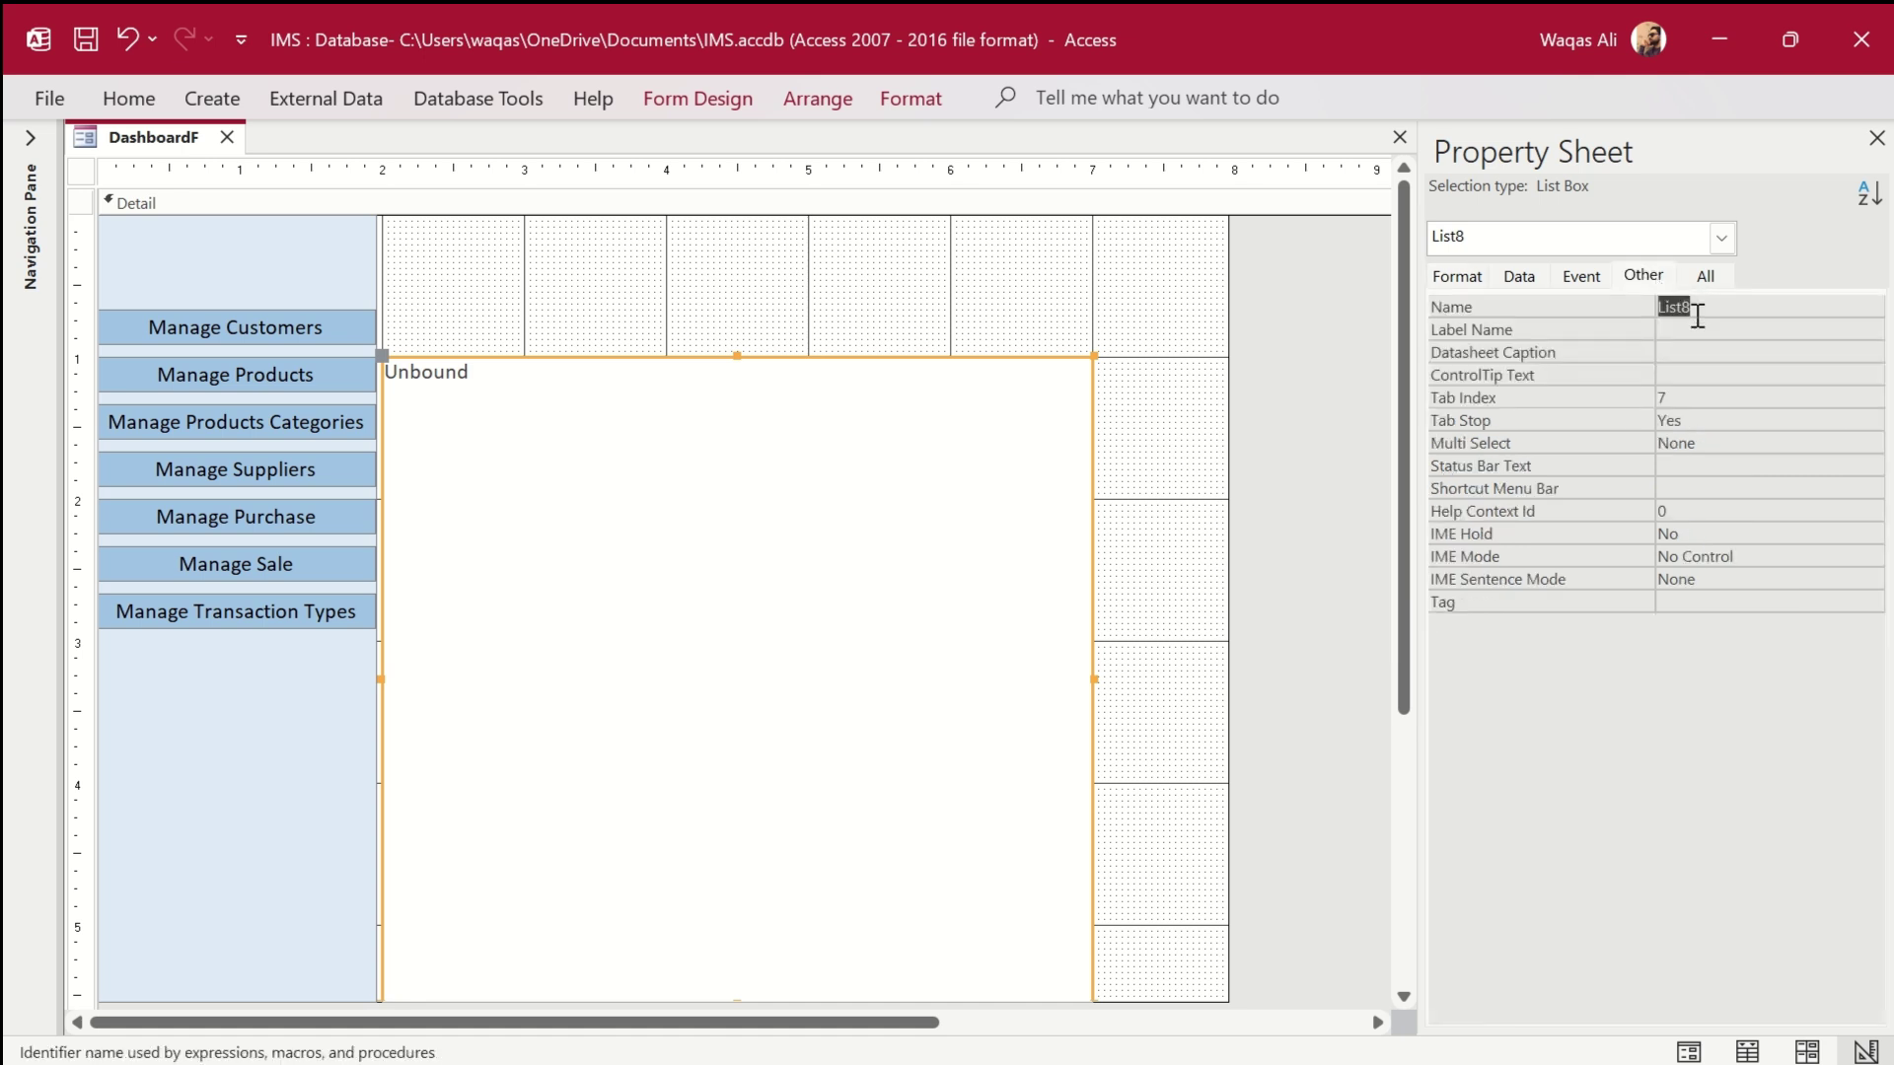
left_click(1692, 309)
key("Return")
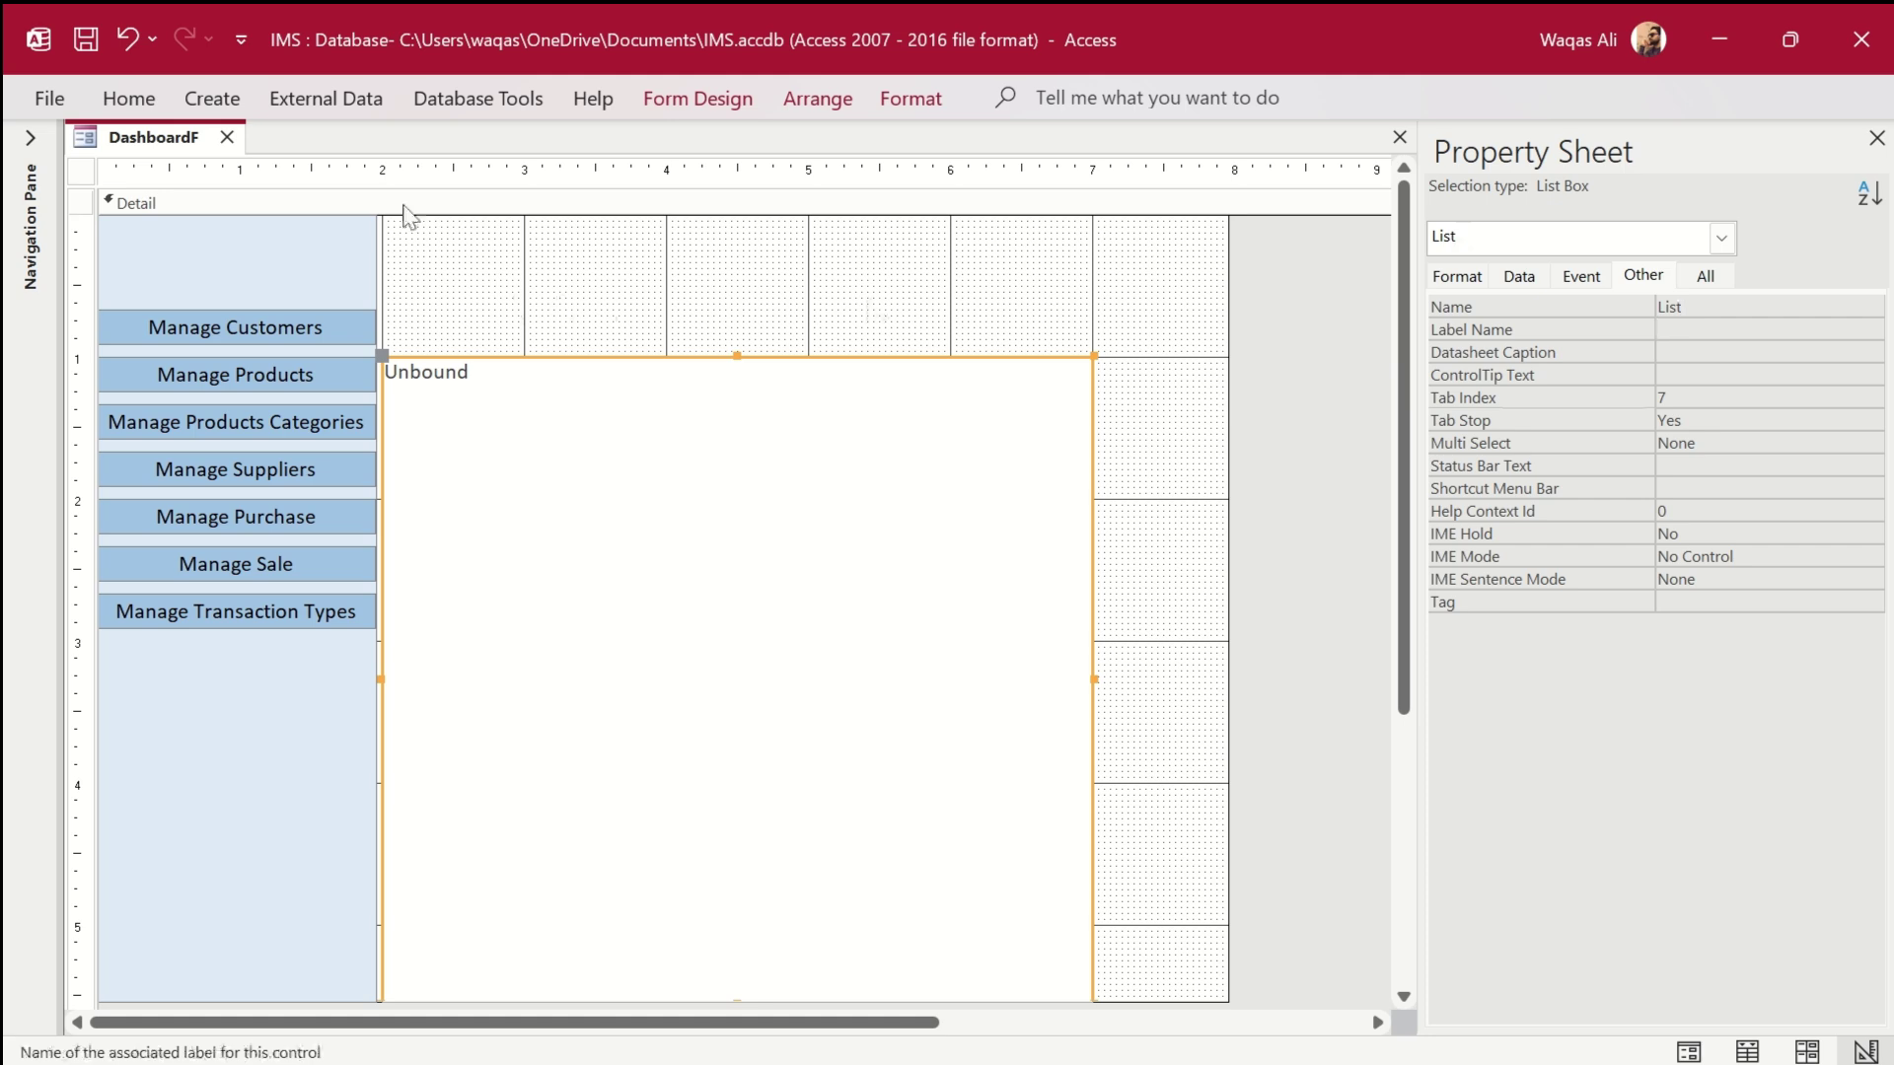
Set the list box's font color to black.
left_click(129, 99)
left_click(1438, 203)
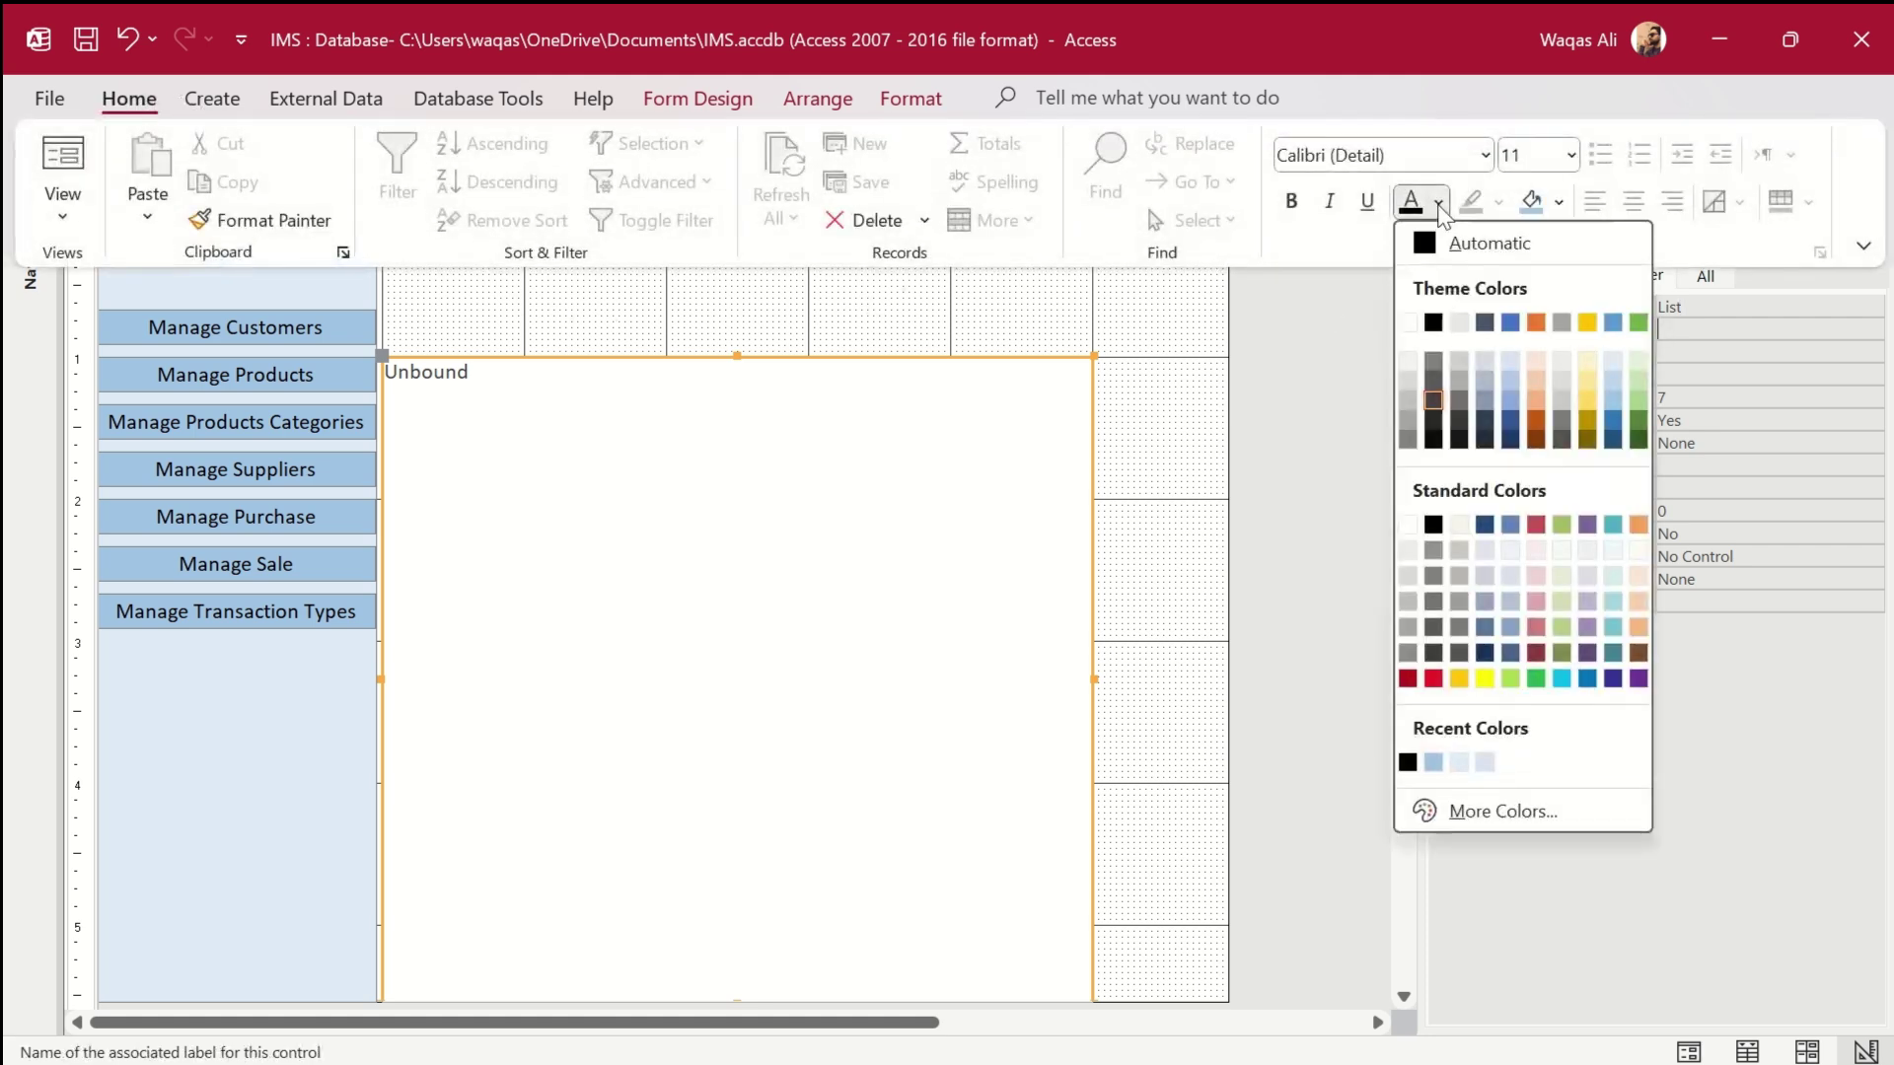
left_click(1436, 322)
left_click(1141, 475)
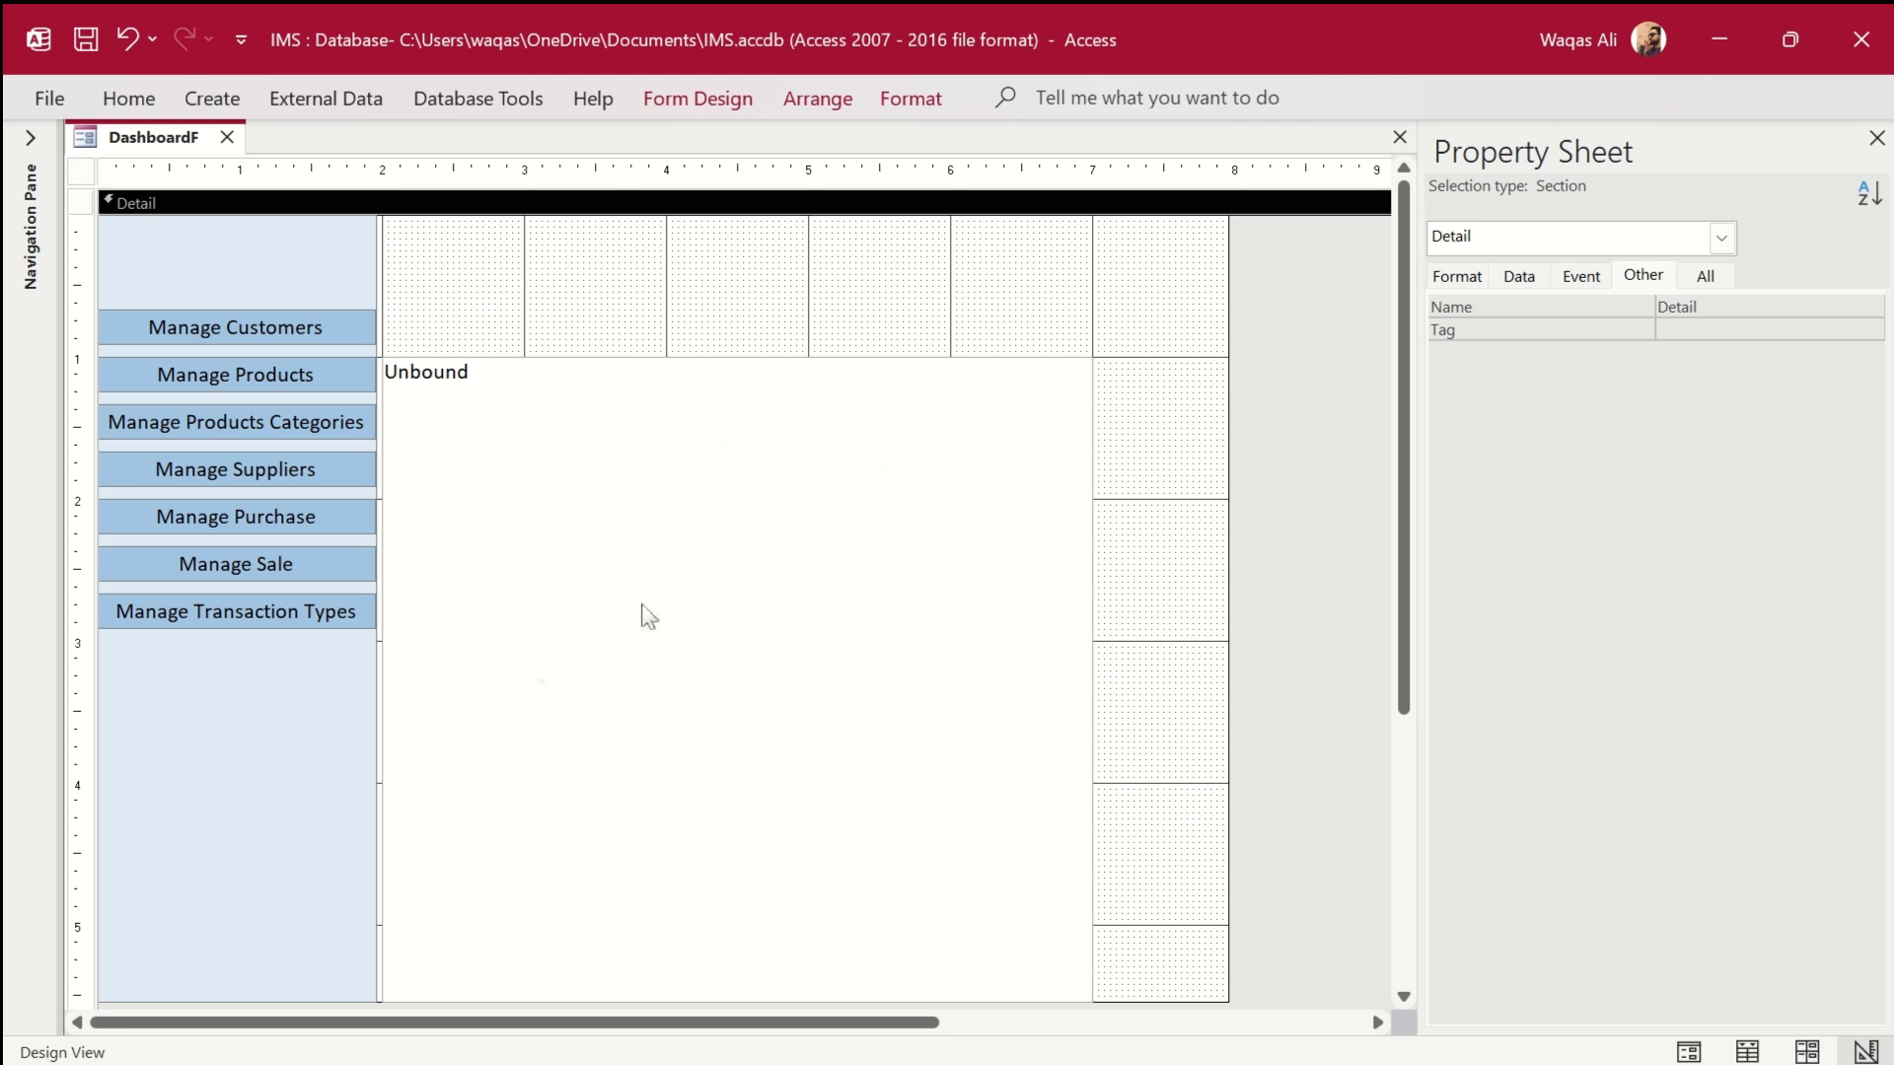
Check the list box's vertical stretch in Form View and return the dashboard to Design View.
scroll(643, 614, "down", 2)
scroll(643, 614, "up", 2)
right_click(145, 145)
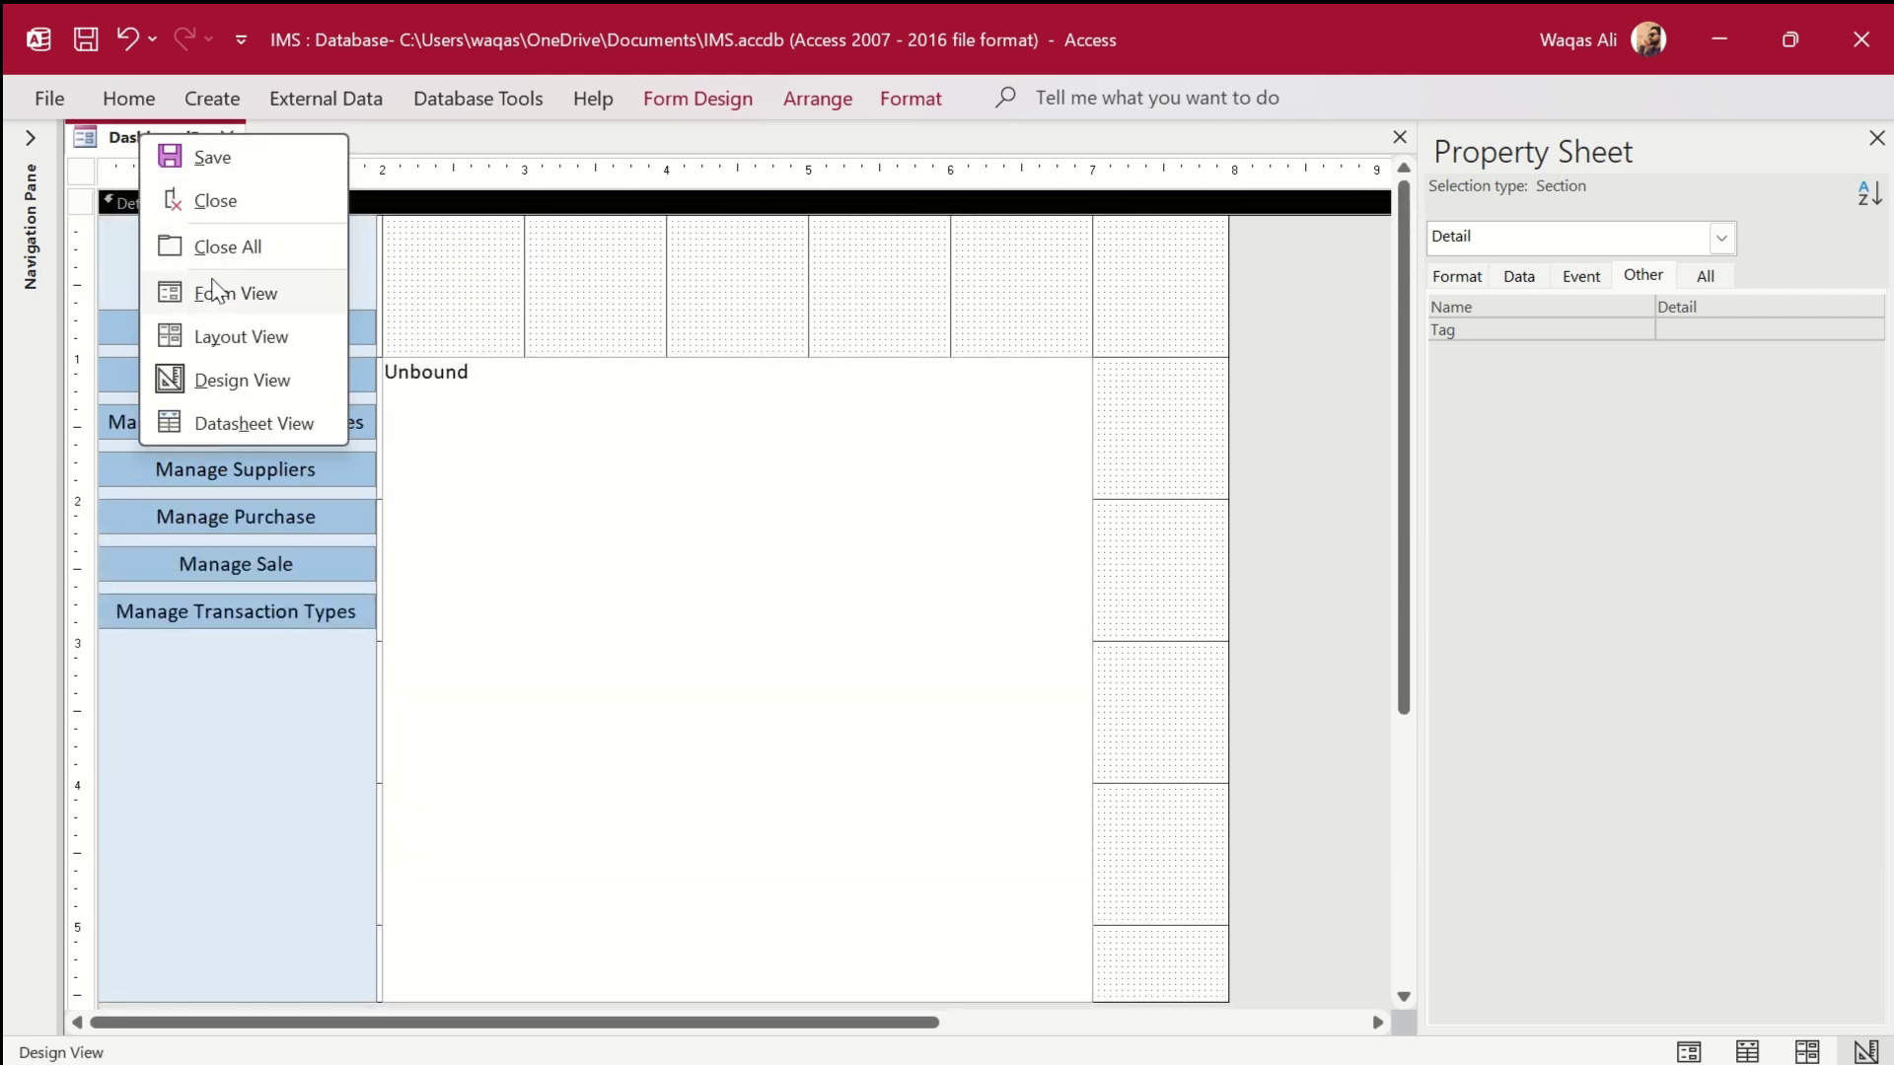
left_click(215, 287)
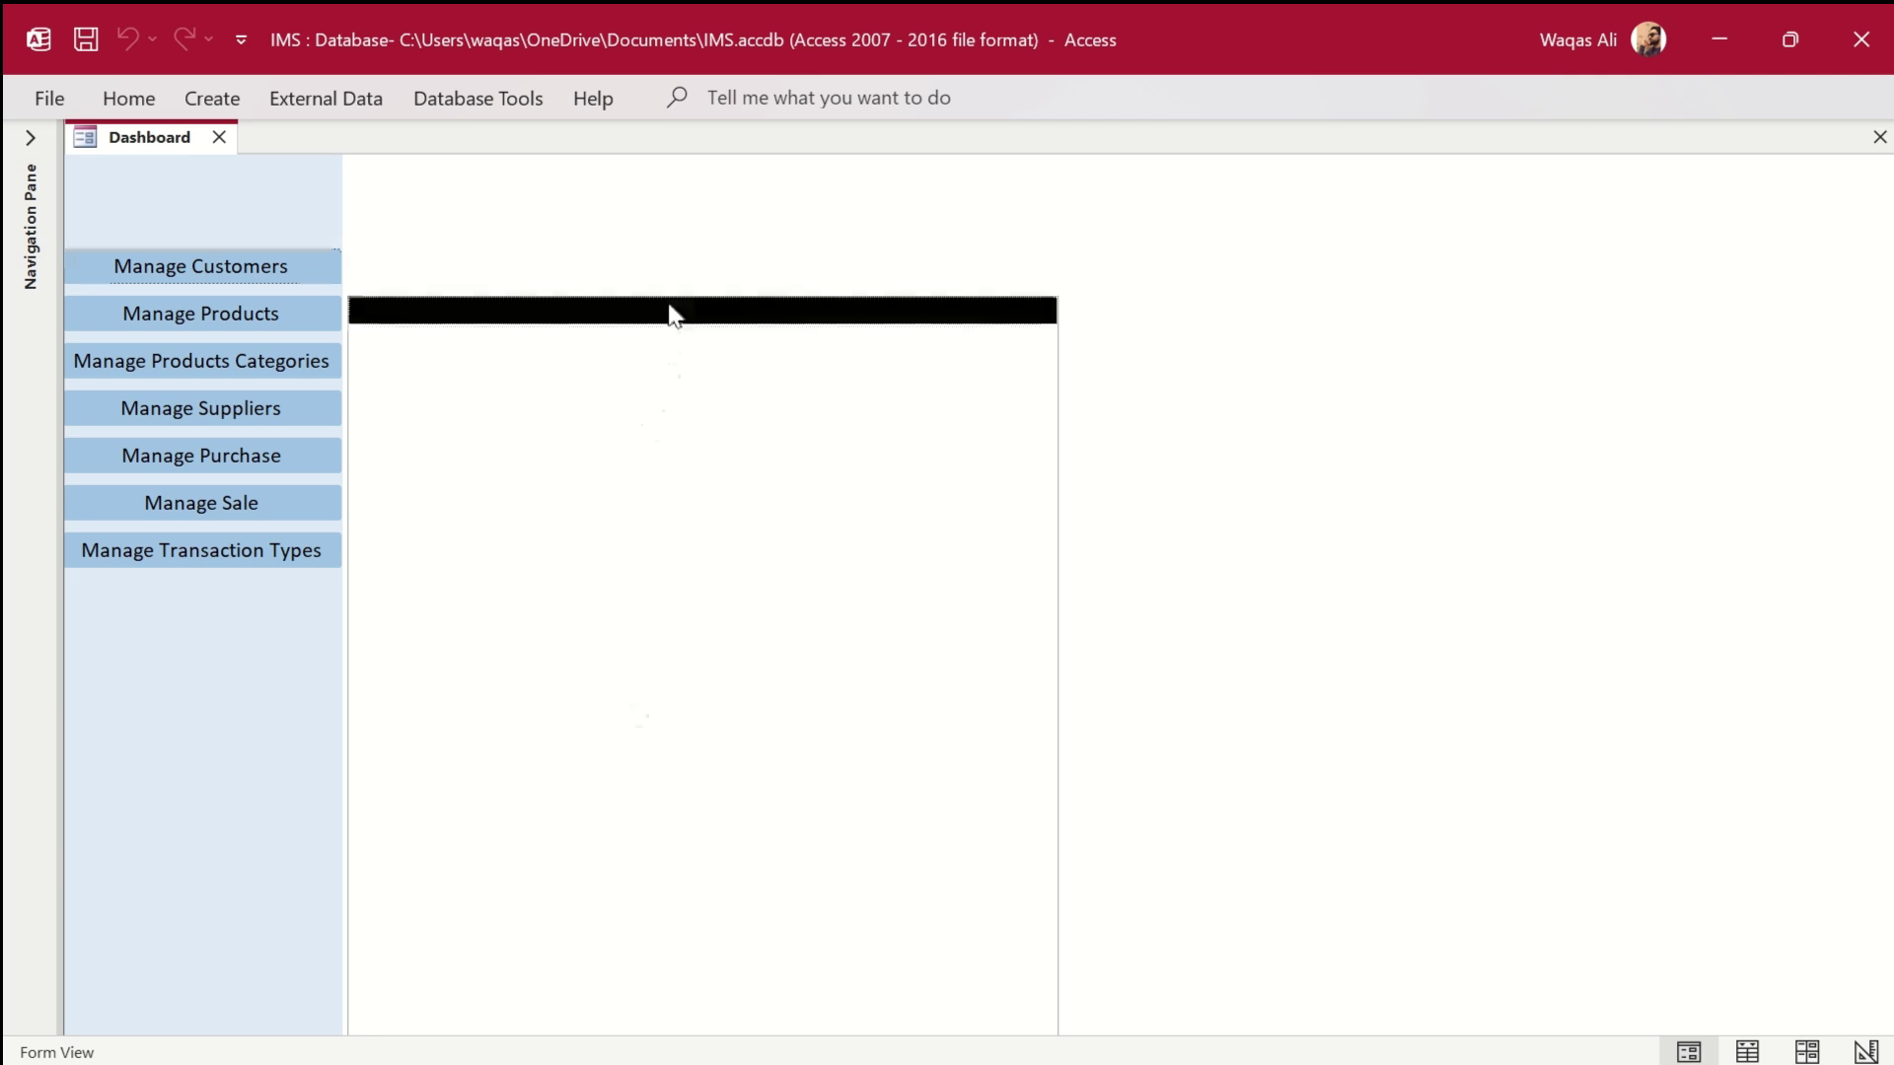
right_click(1263, 774)
left_click(1345, 428)
scroll(1109, 717, "down", 1)
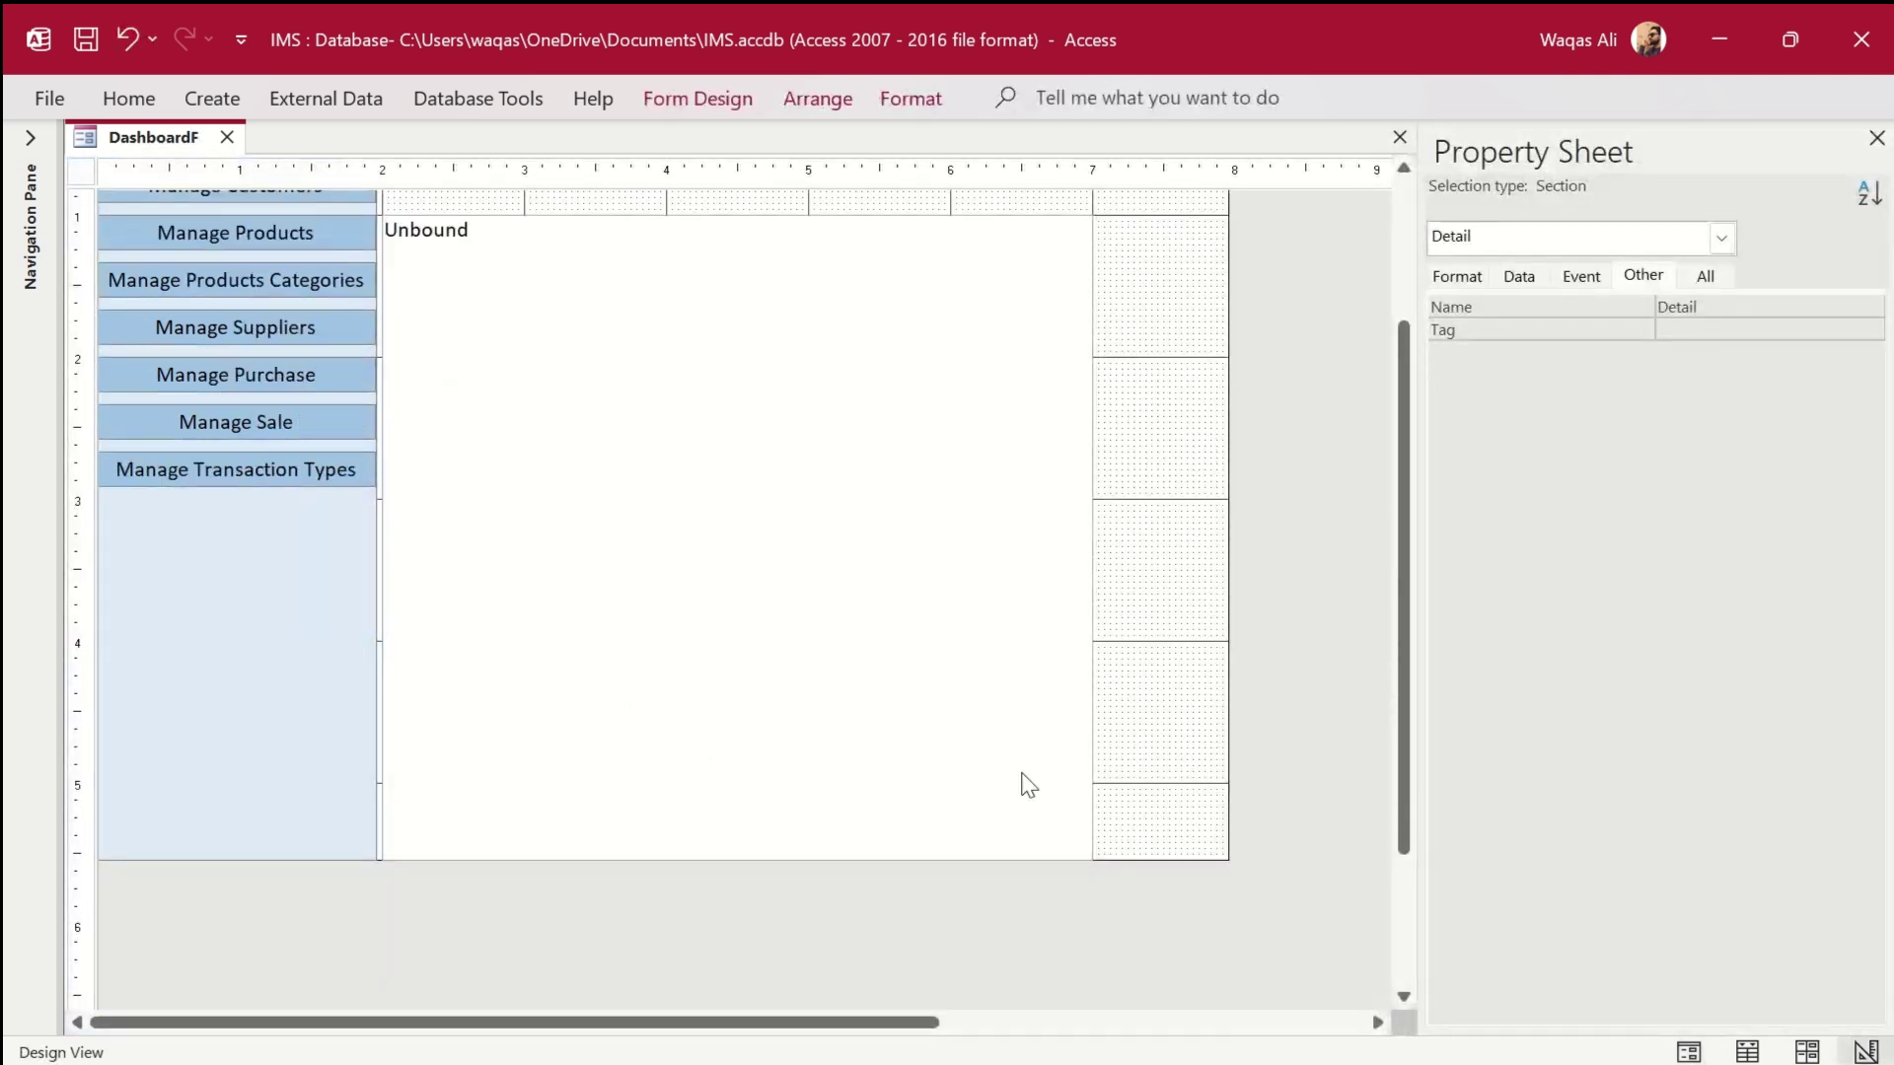
left_click(1019, 780)
left_click_drag(736, 860, 736, 860)
left_click(1240, 735)
scroll(1171, 642, "up", 1)
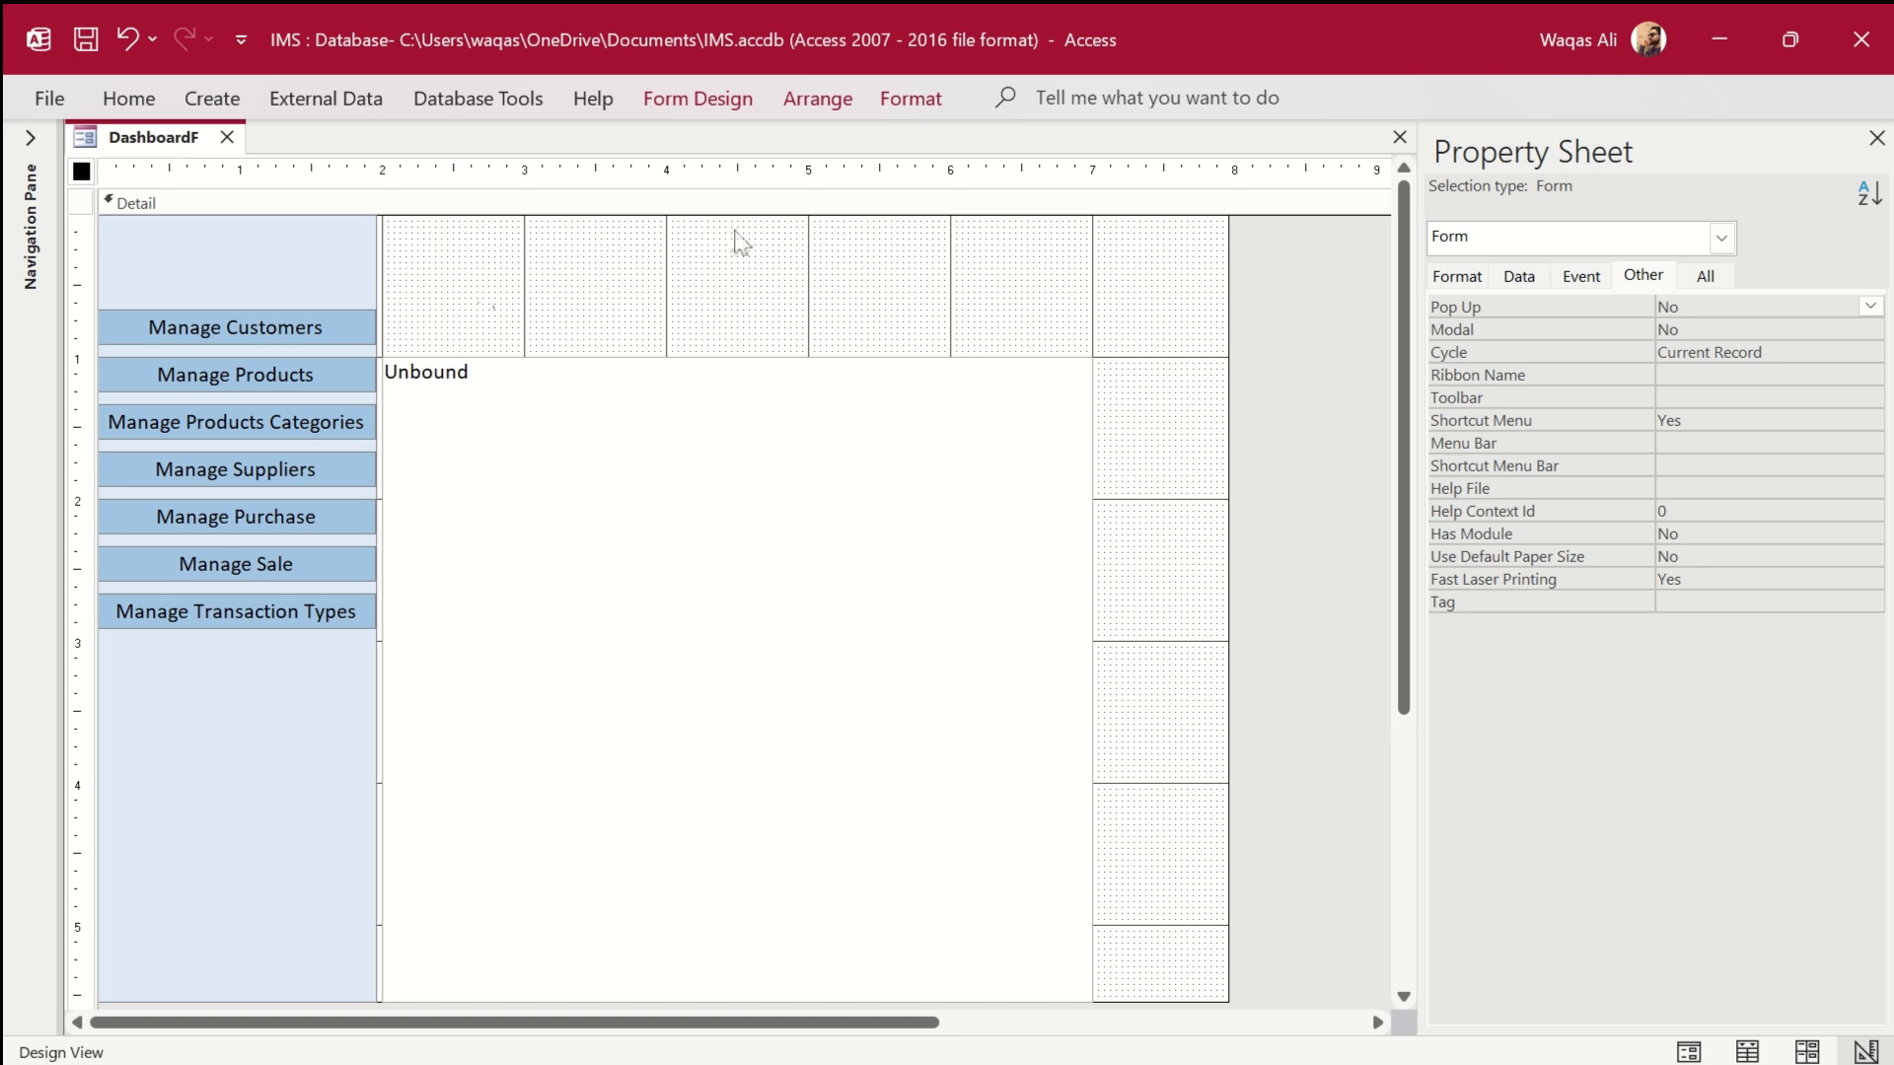
Add an unbound text box with its label in the empty area above the list box.
left_click(710, 105)
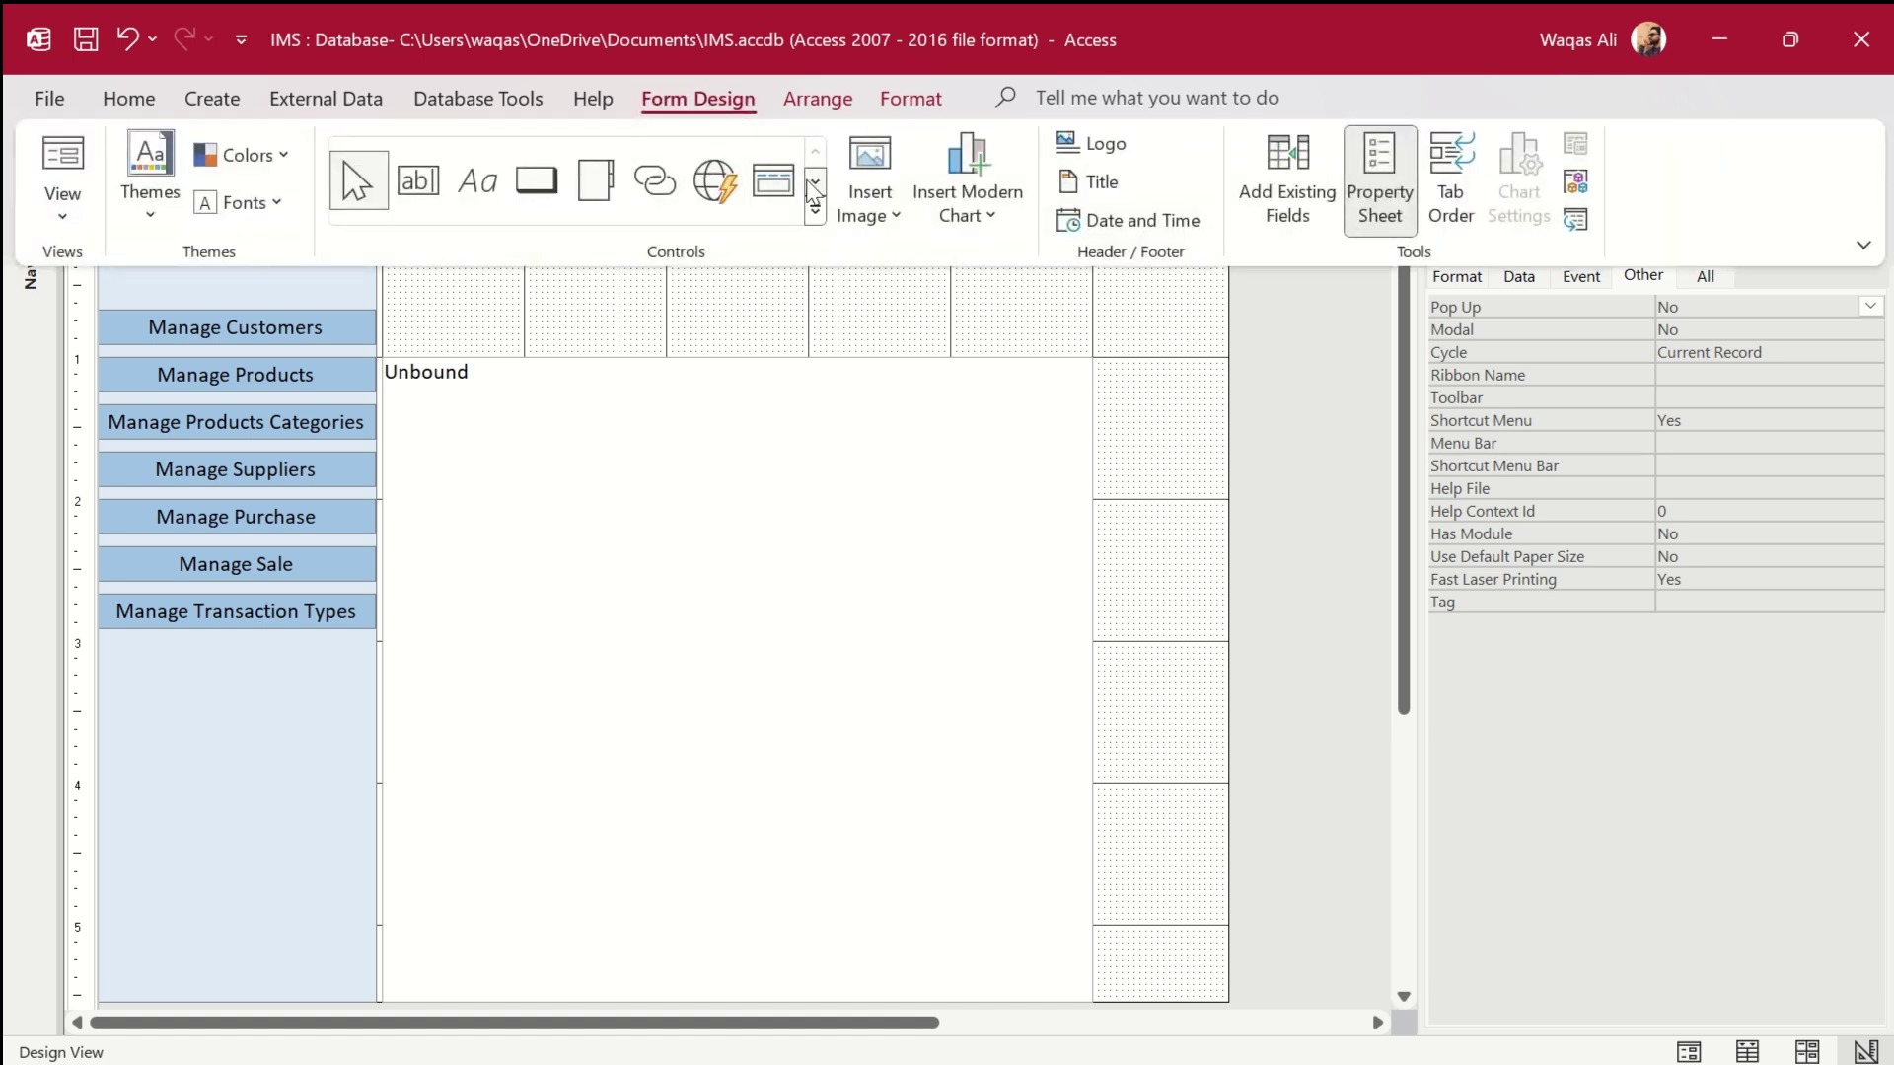
left_click(442, 202)
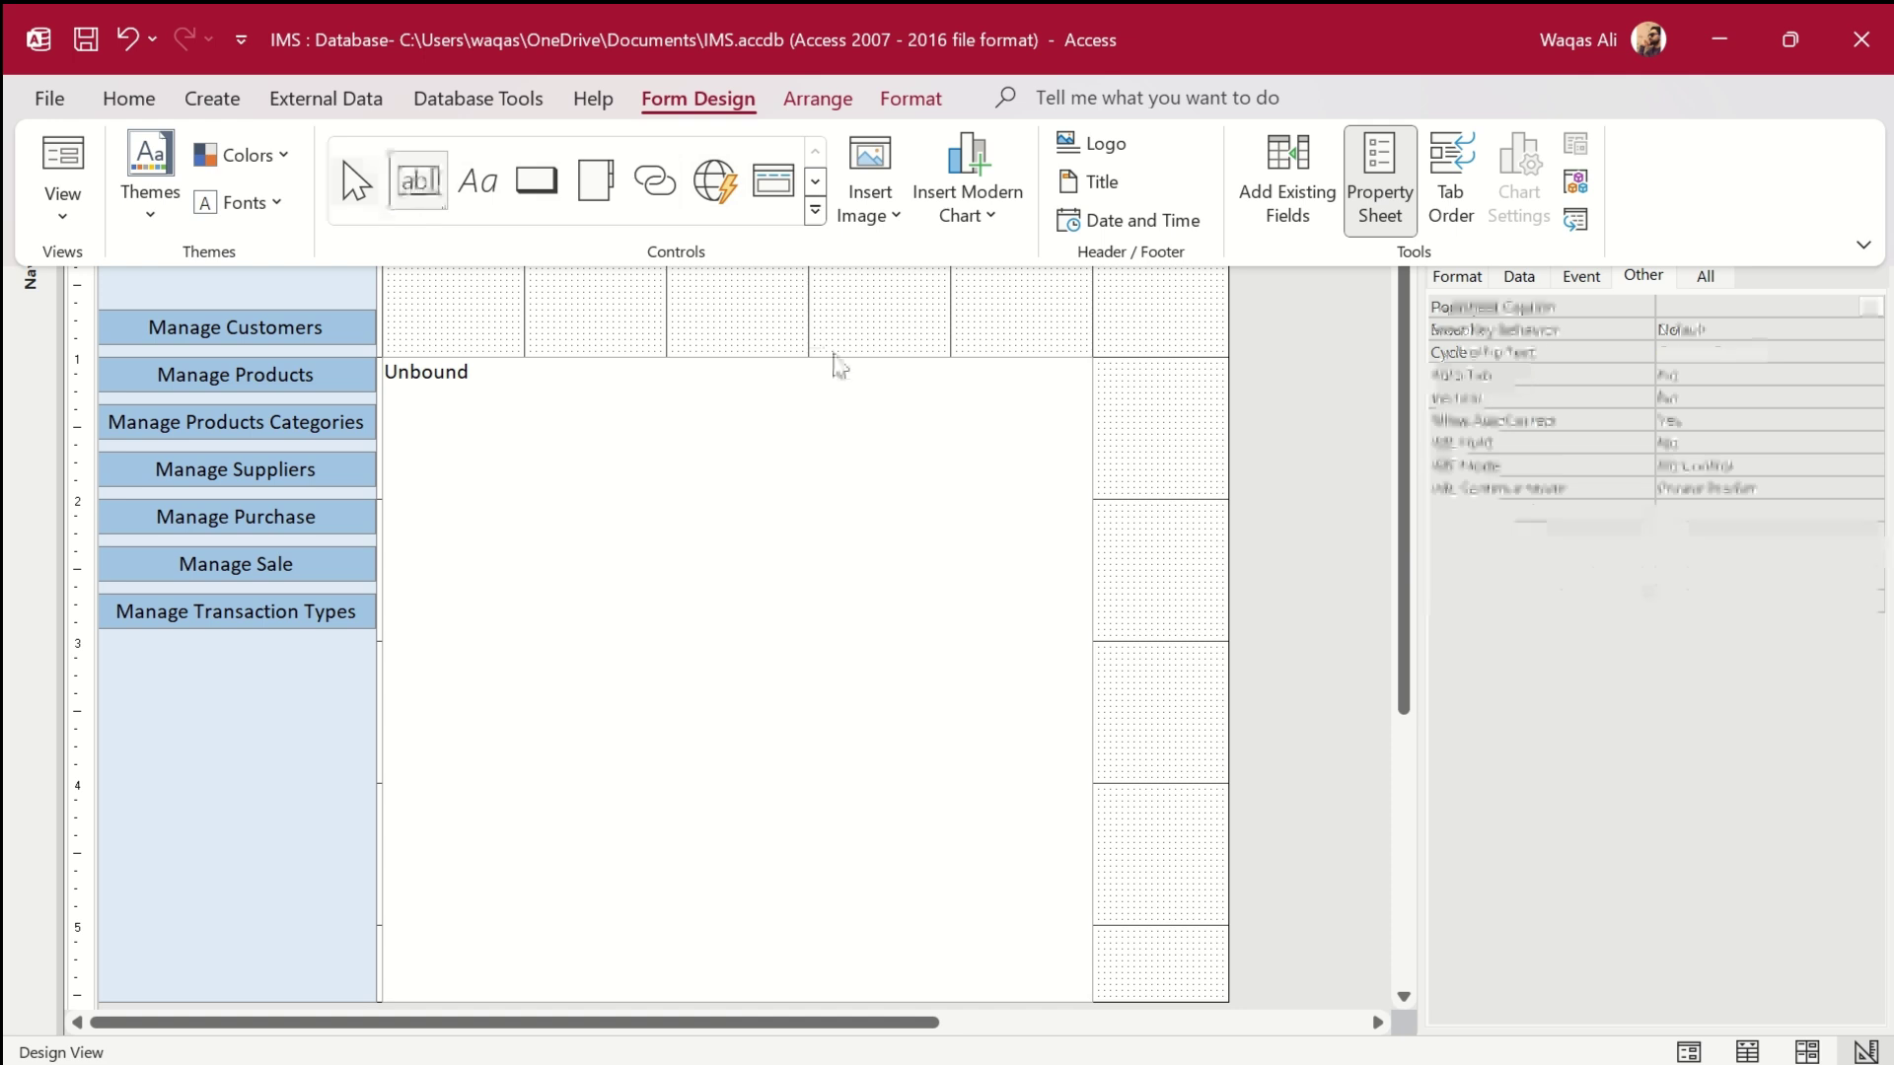
left_click(569, 305)
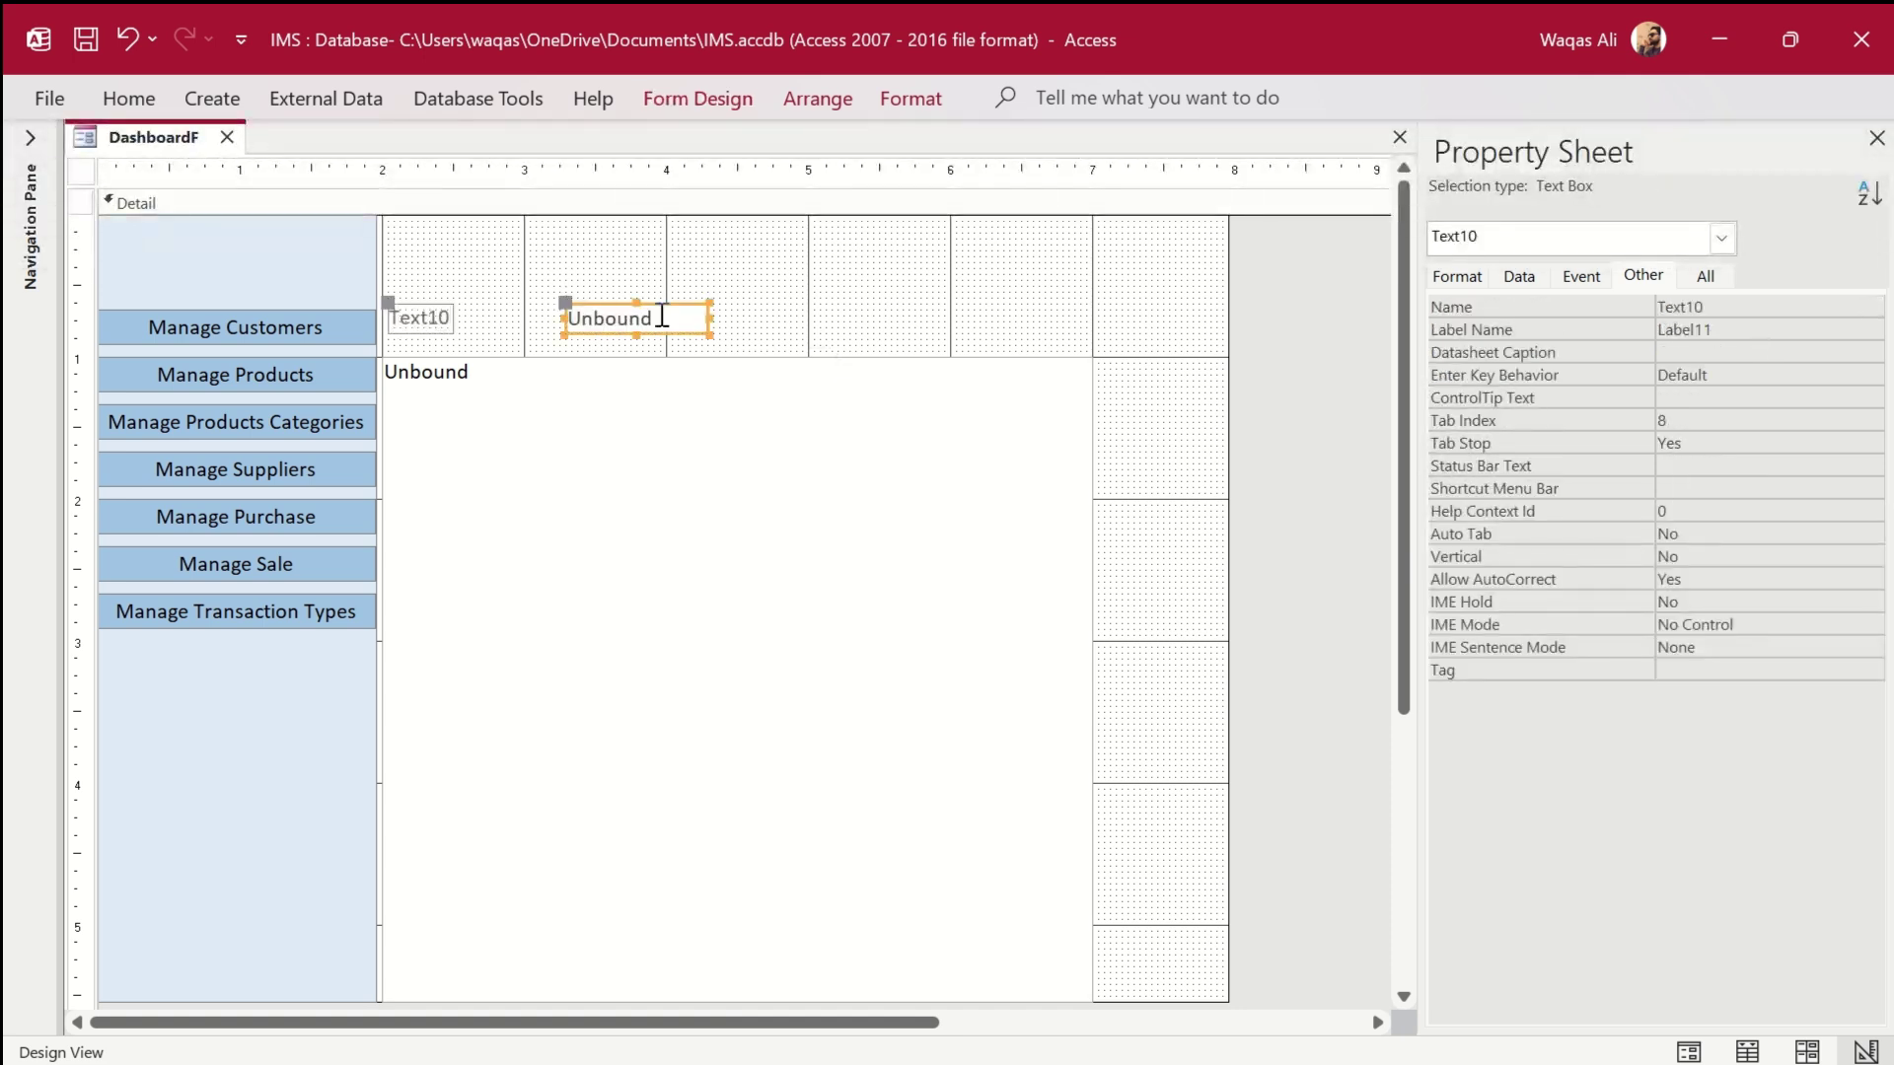
Place the unbound text box's label directly above the box and change its caption to "Search Record".
left_click(454, 326)
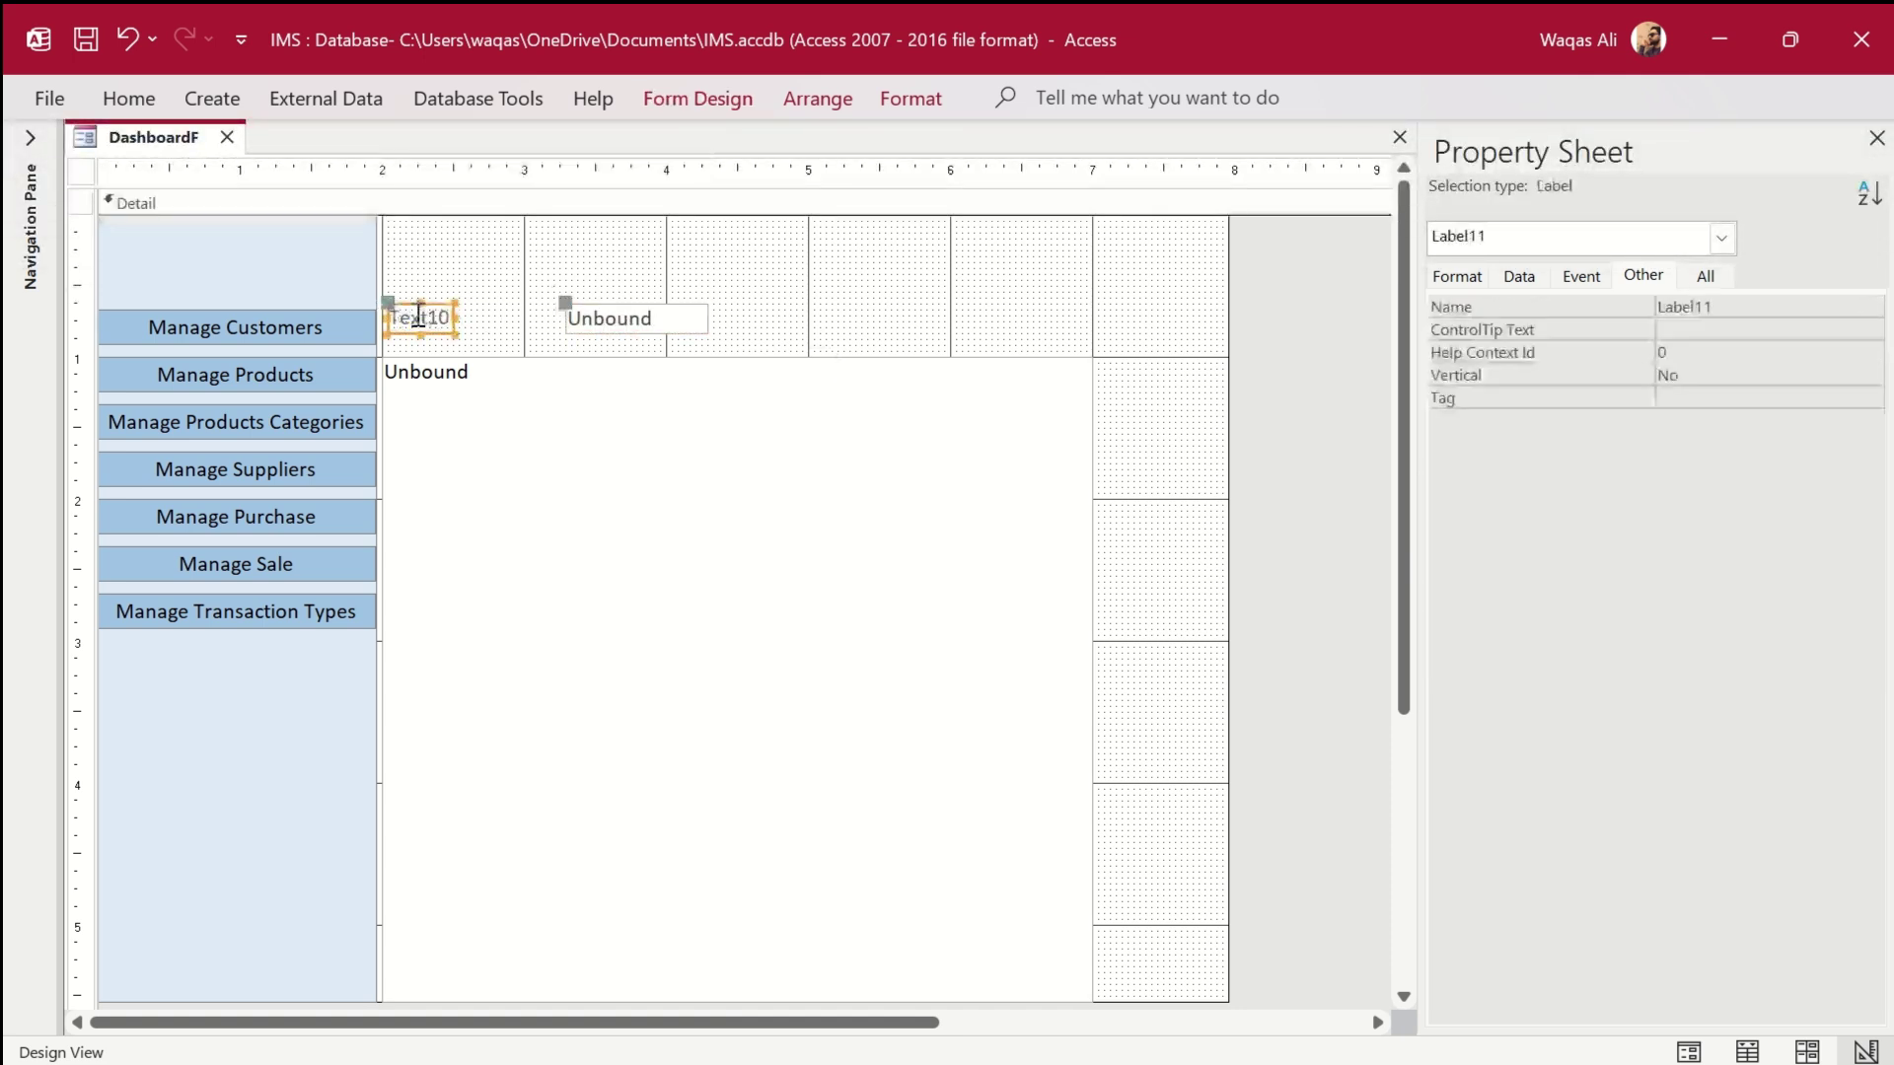
left_click_drag(392, 305, 573, 282)
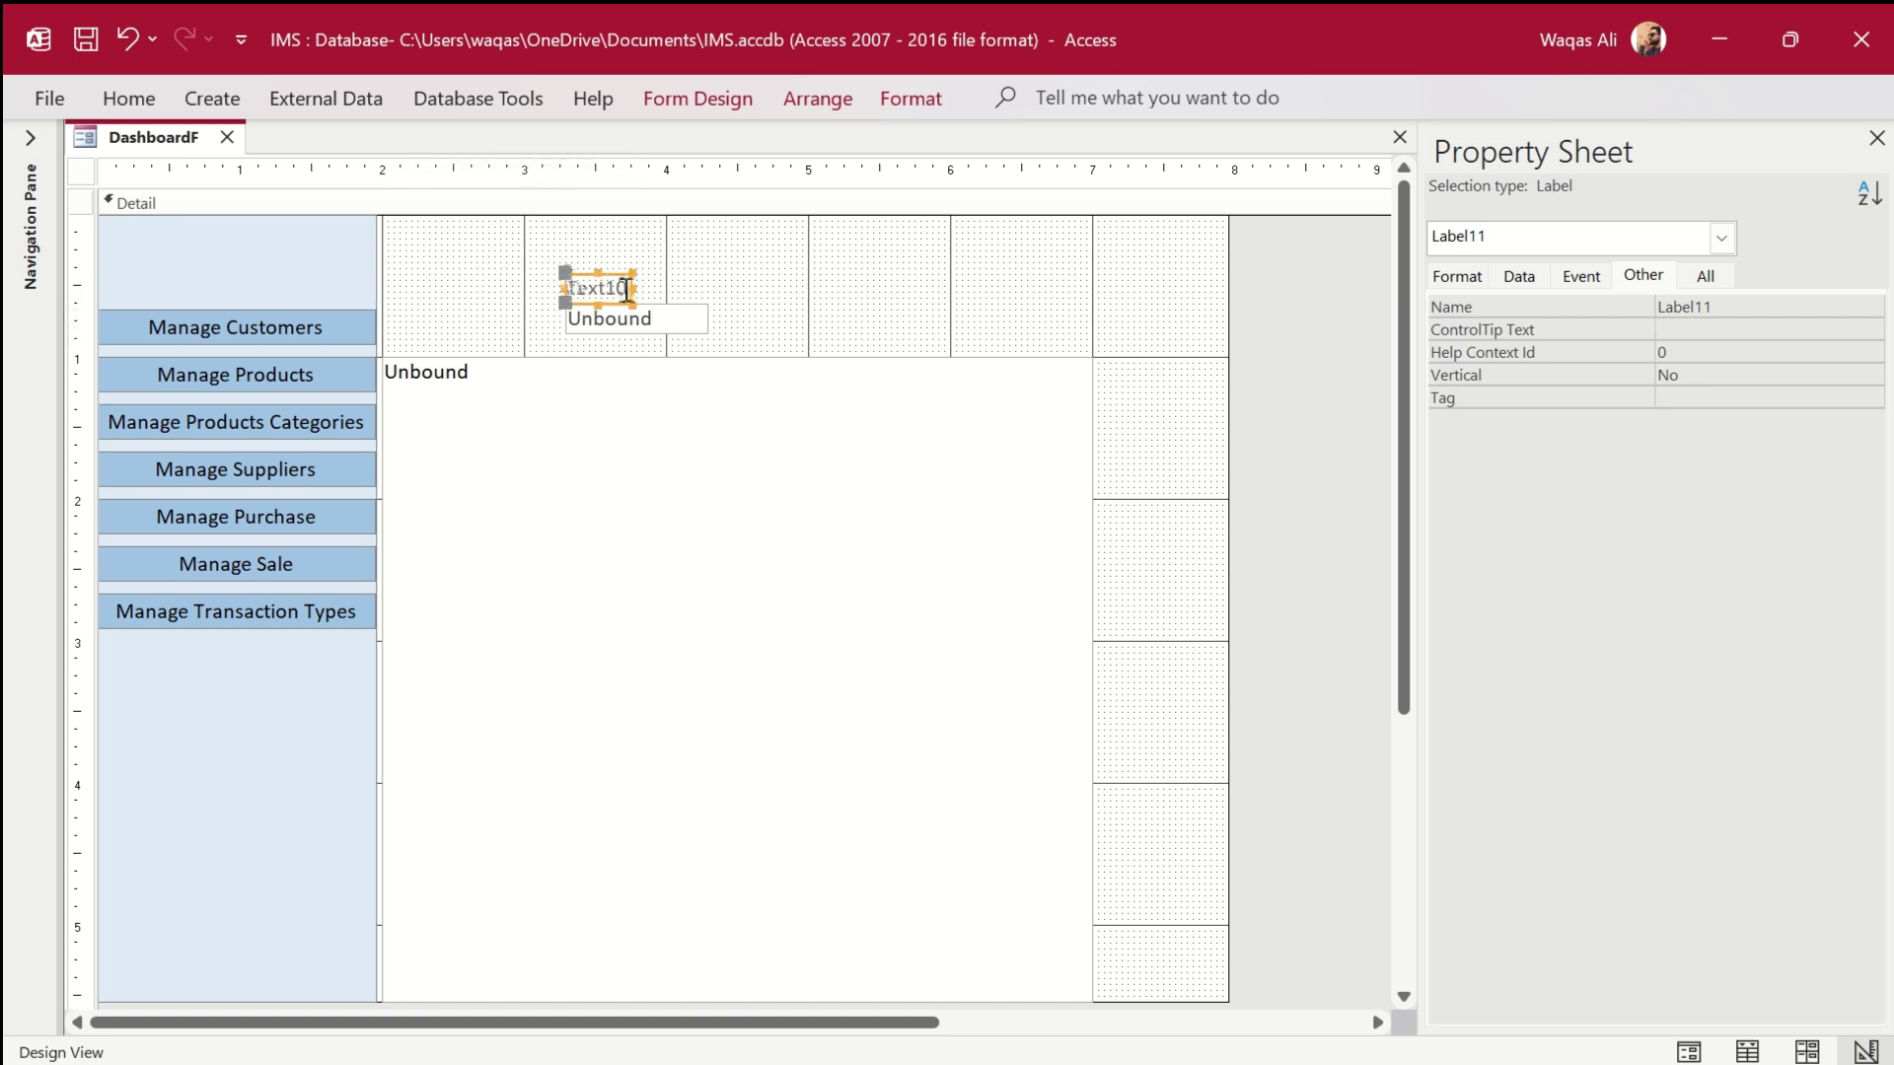
double_click(592, 288)
type("Se")
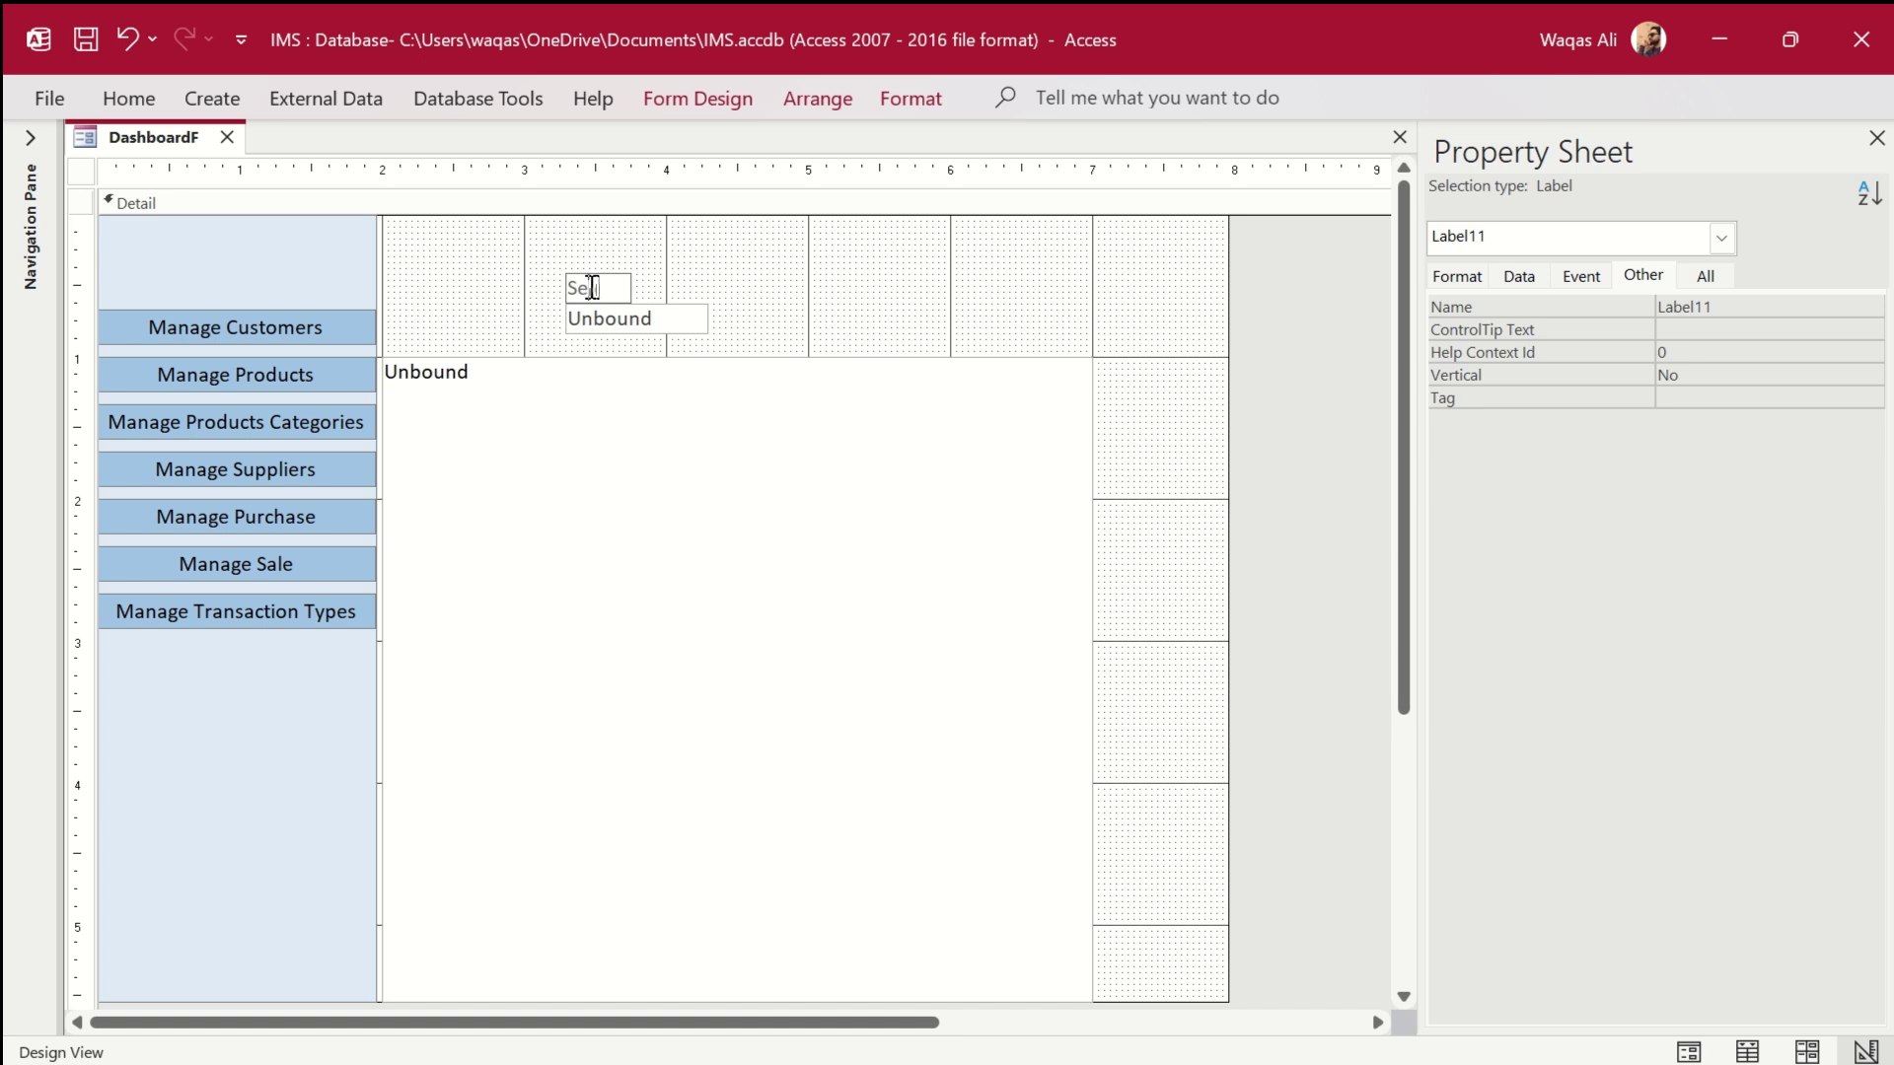
type("arch Record")
key("Return")
Widen the unbound text box so its right edge reaches the 6-inch mark of the horizontal ruler.
left_click(677, 320)
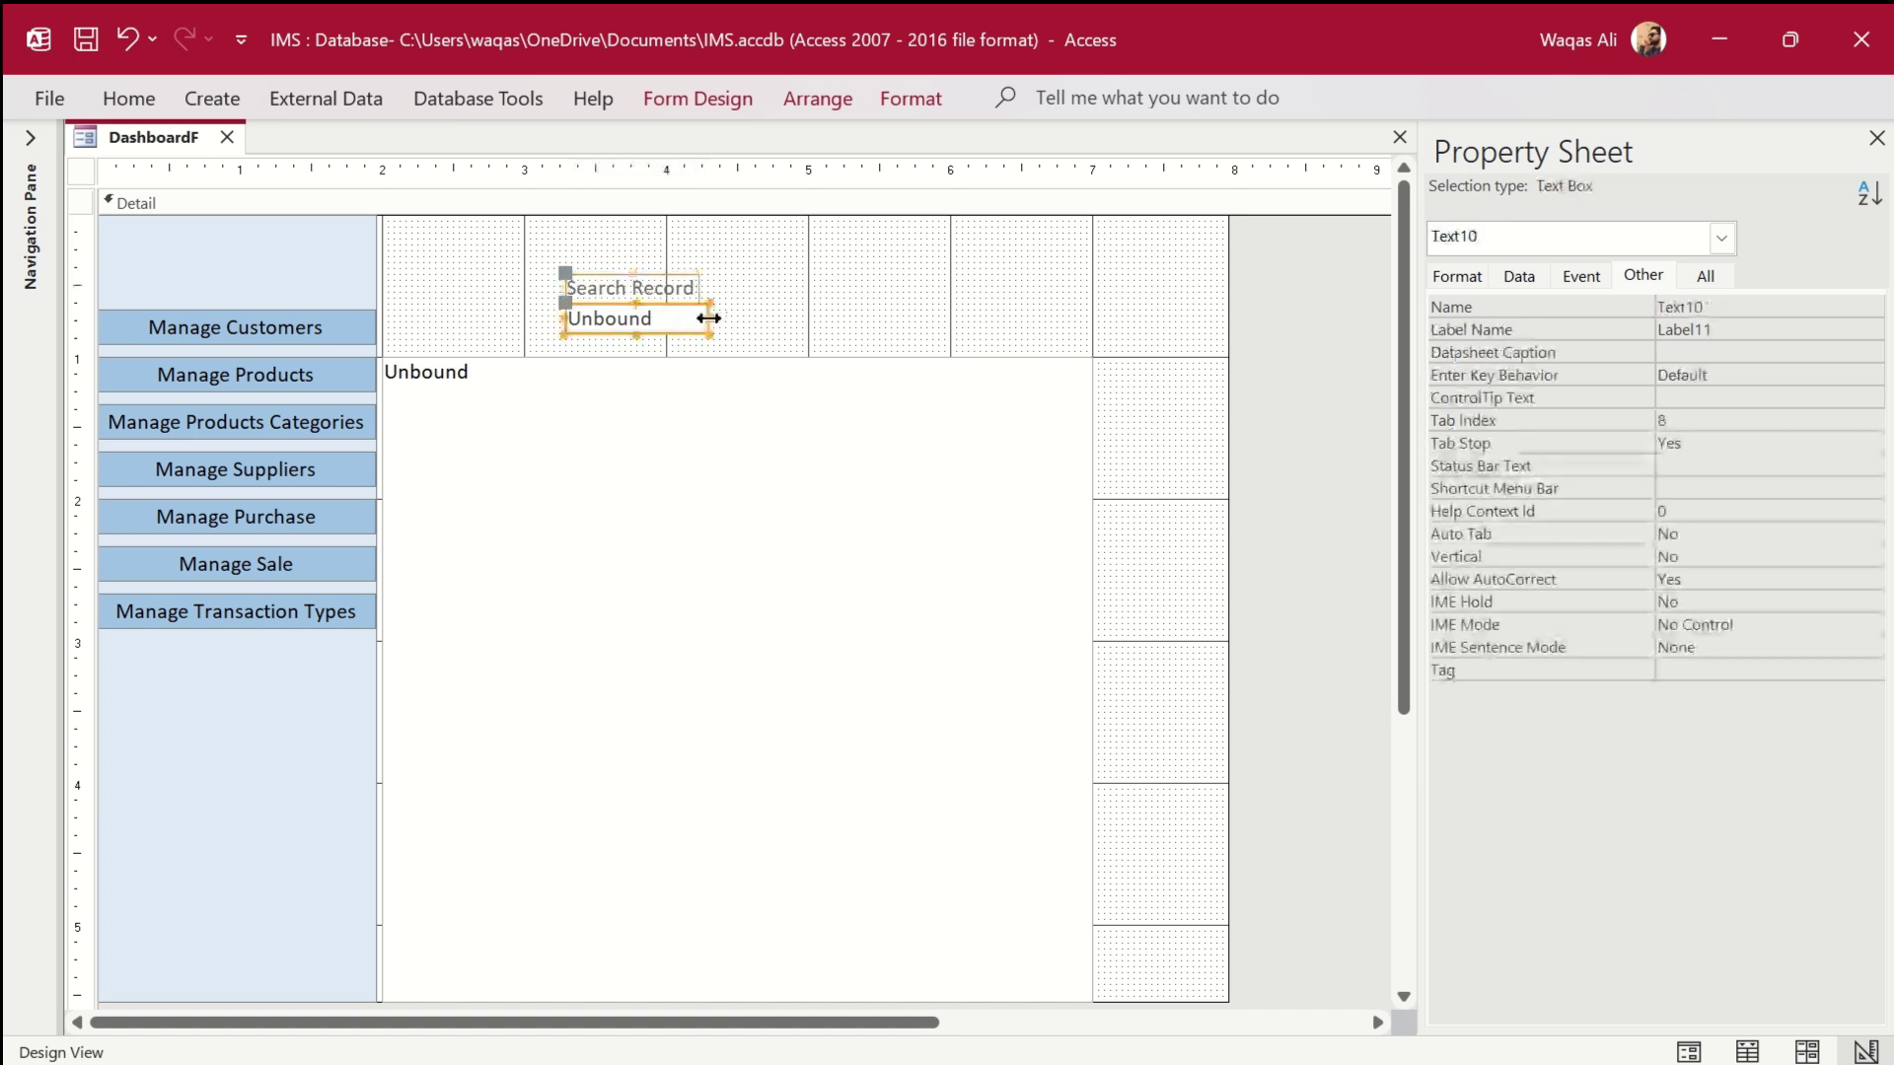
left_click_drag(708, 317, 950, 316)
Set the Search Record label's font color to black and its font size to 9.
left_click(612, 287)
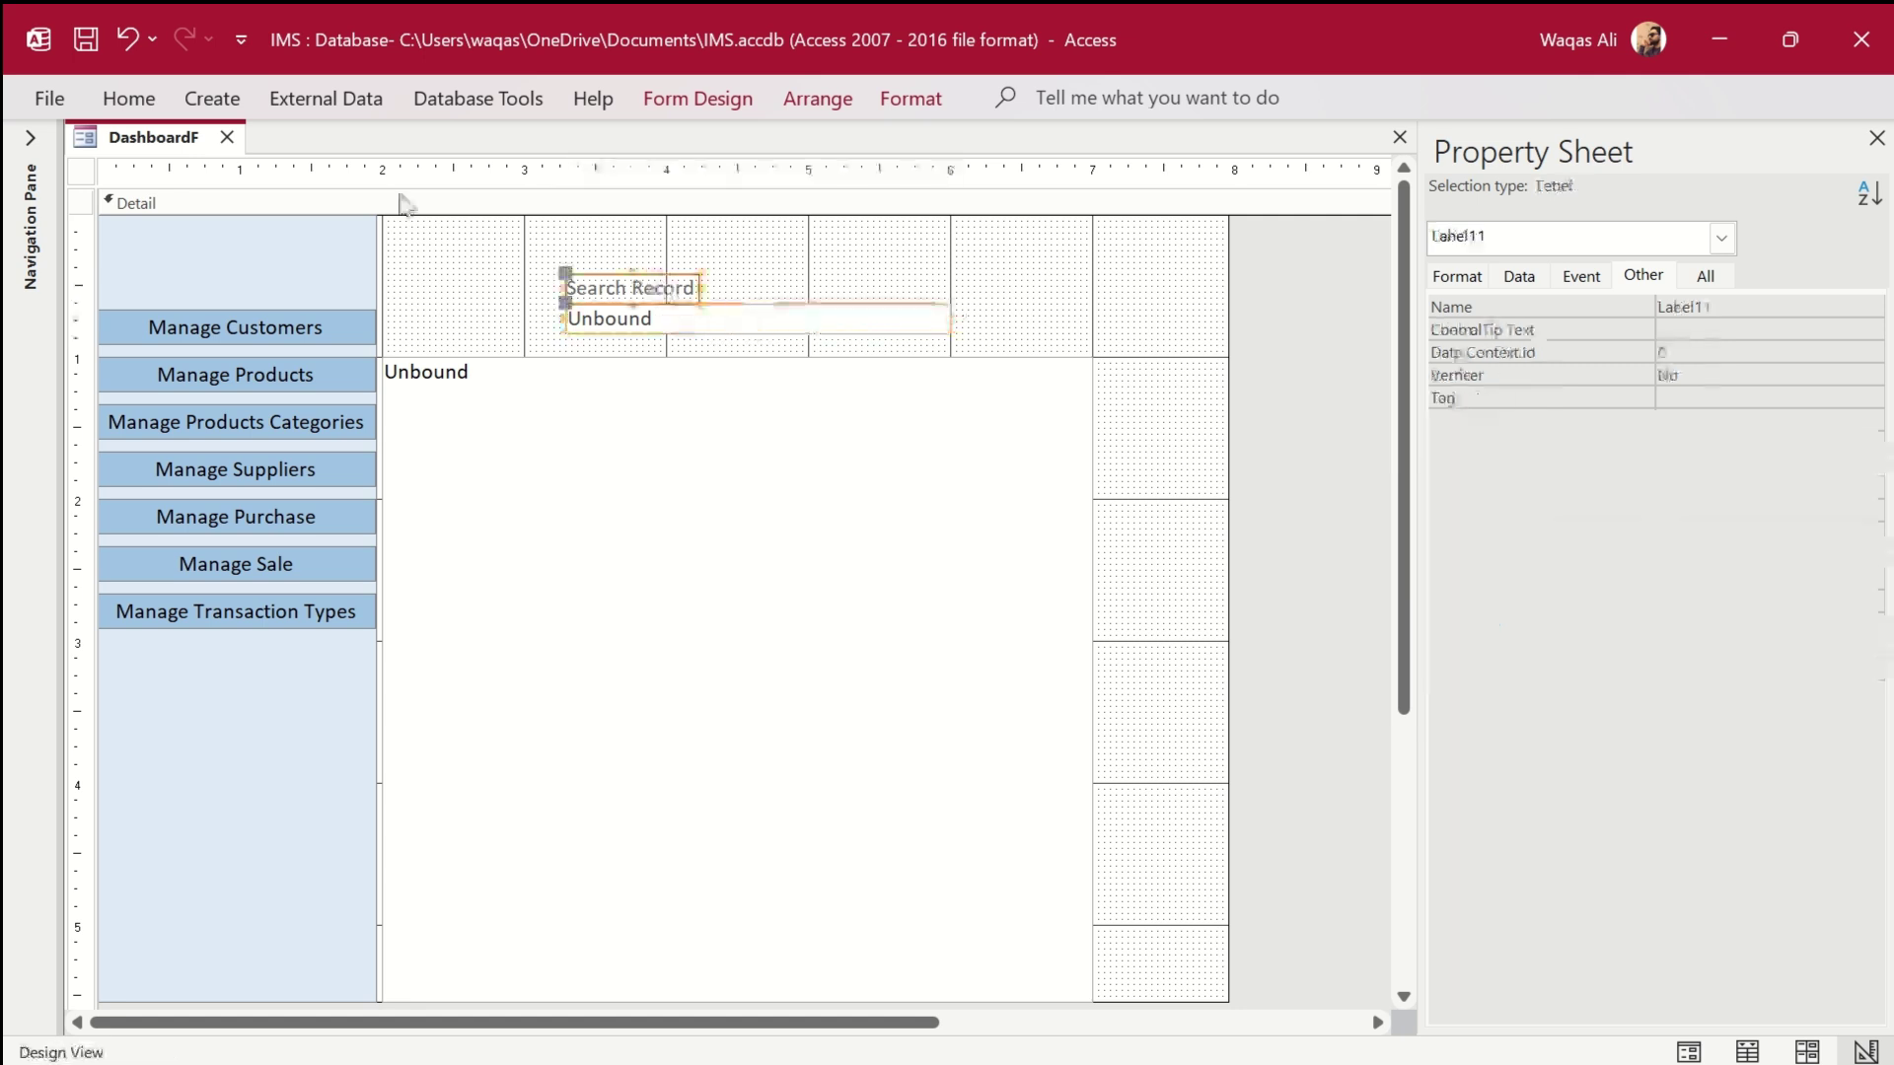
left_click(130, 98)
left_click(1438, 201)
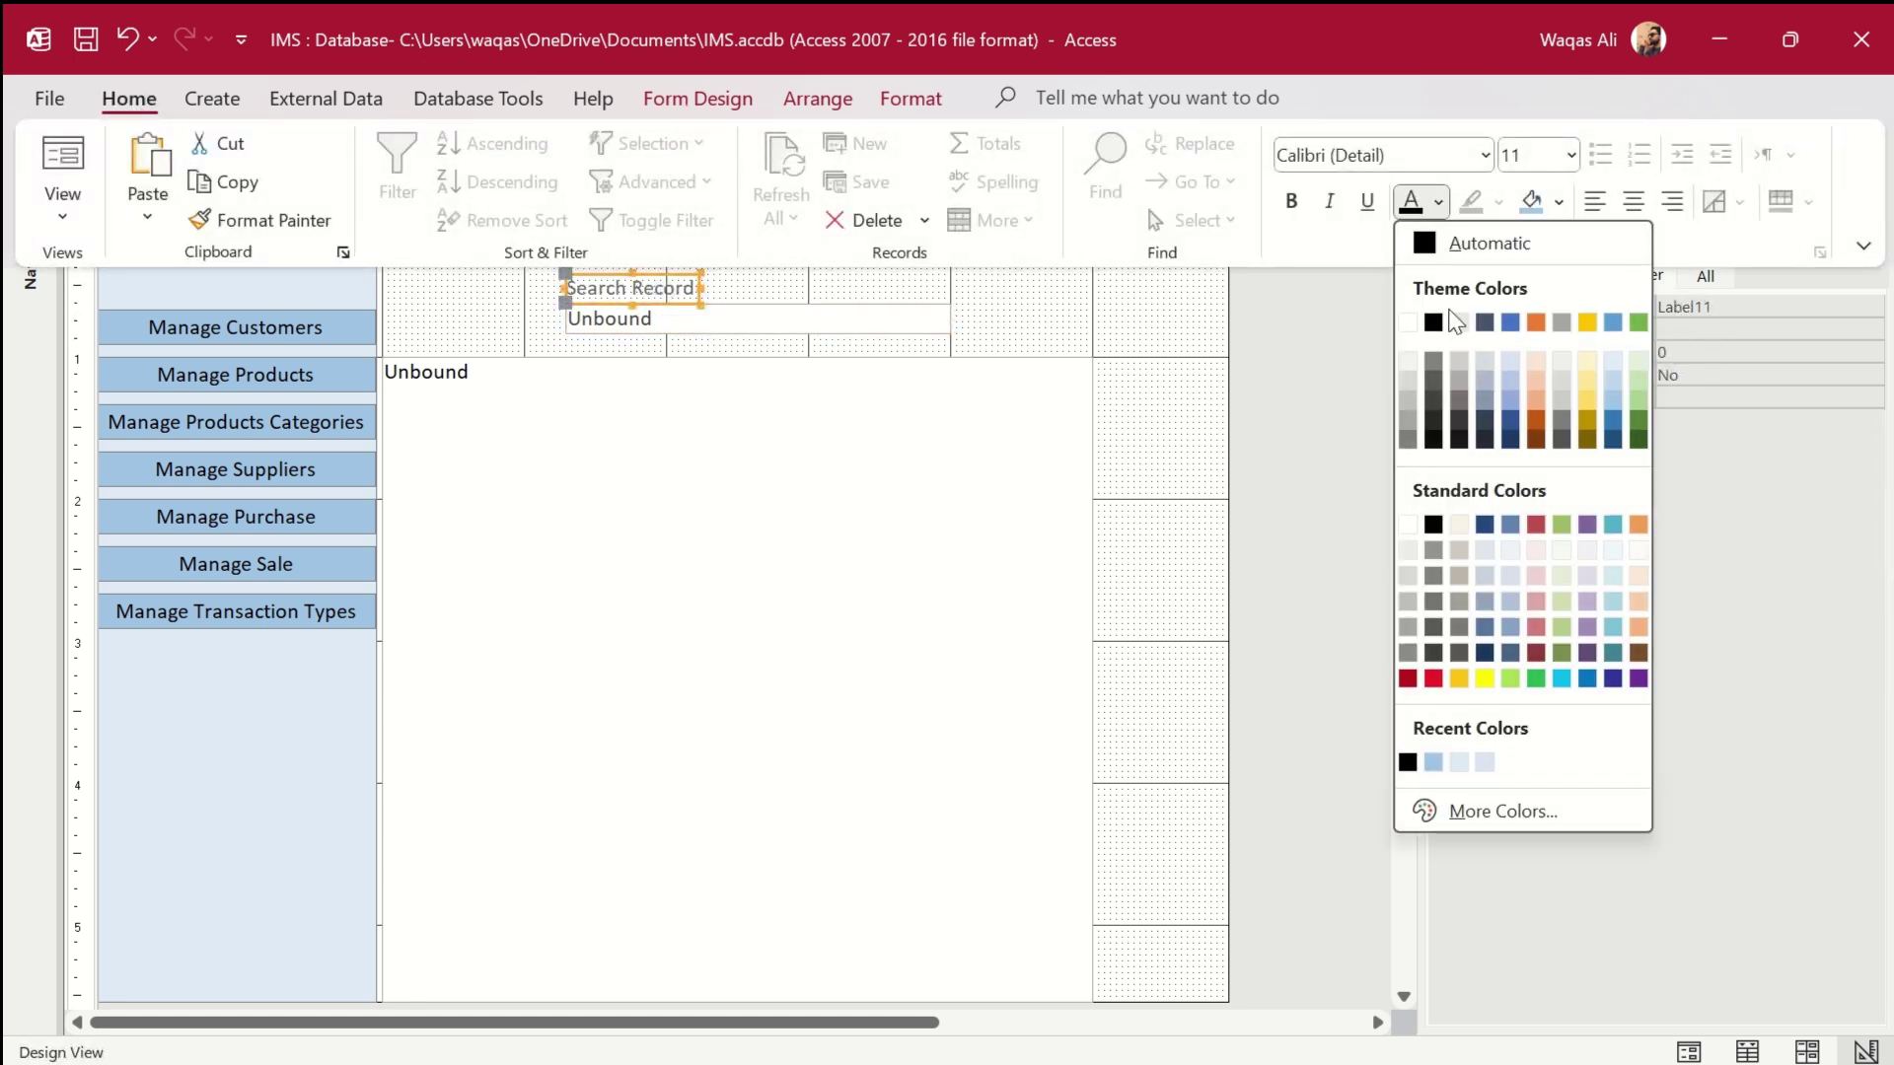
left_click(1432, 321)
left_click(1569, 155)
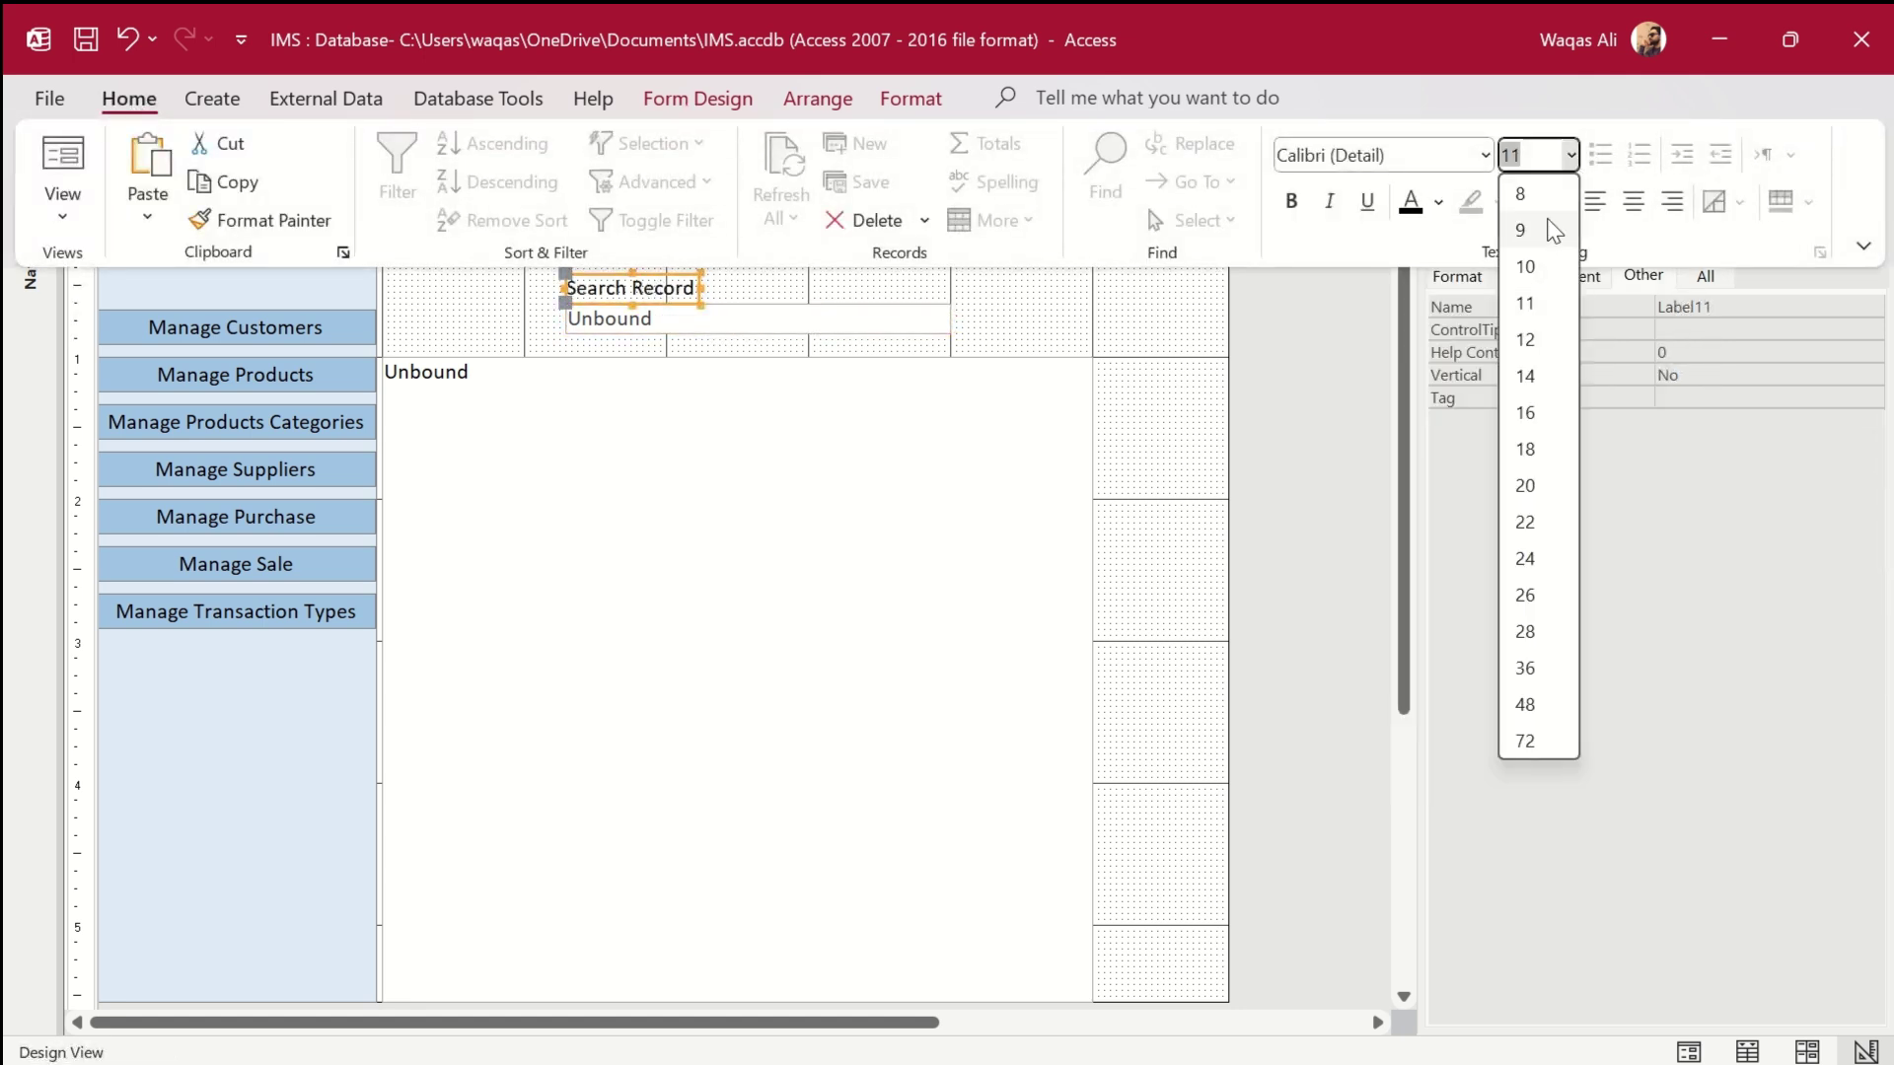
left_click(1551, 230)
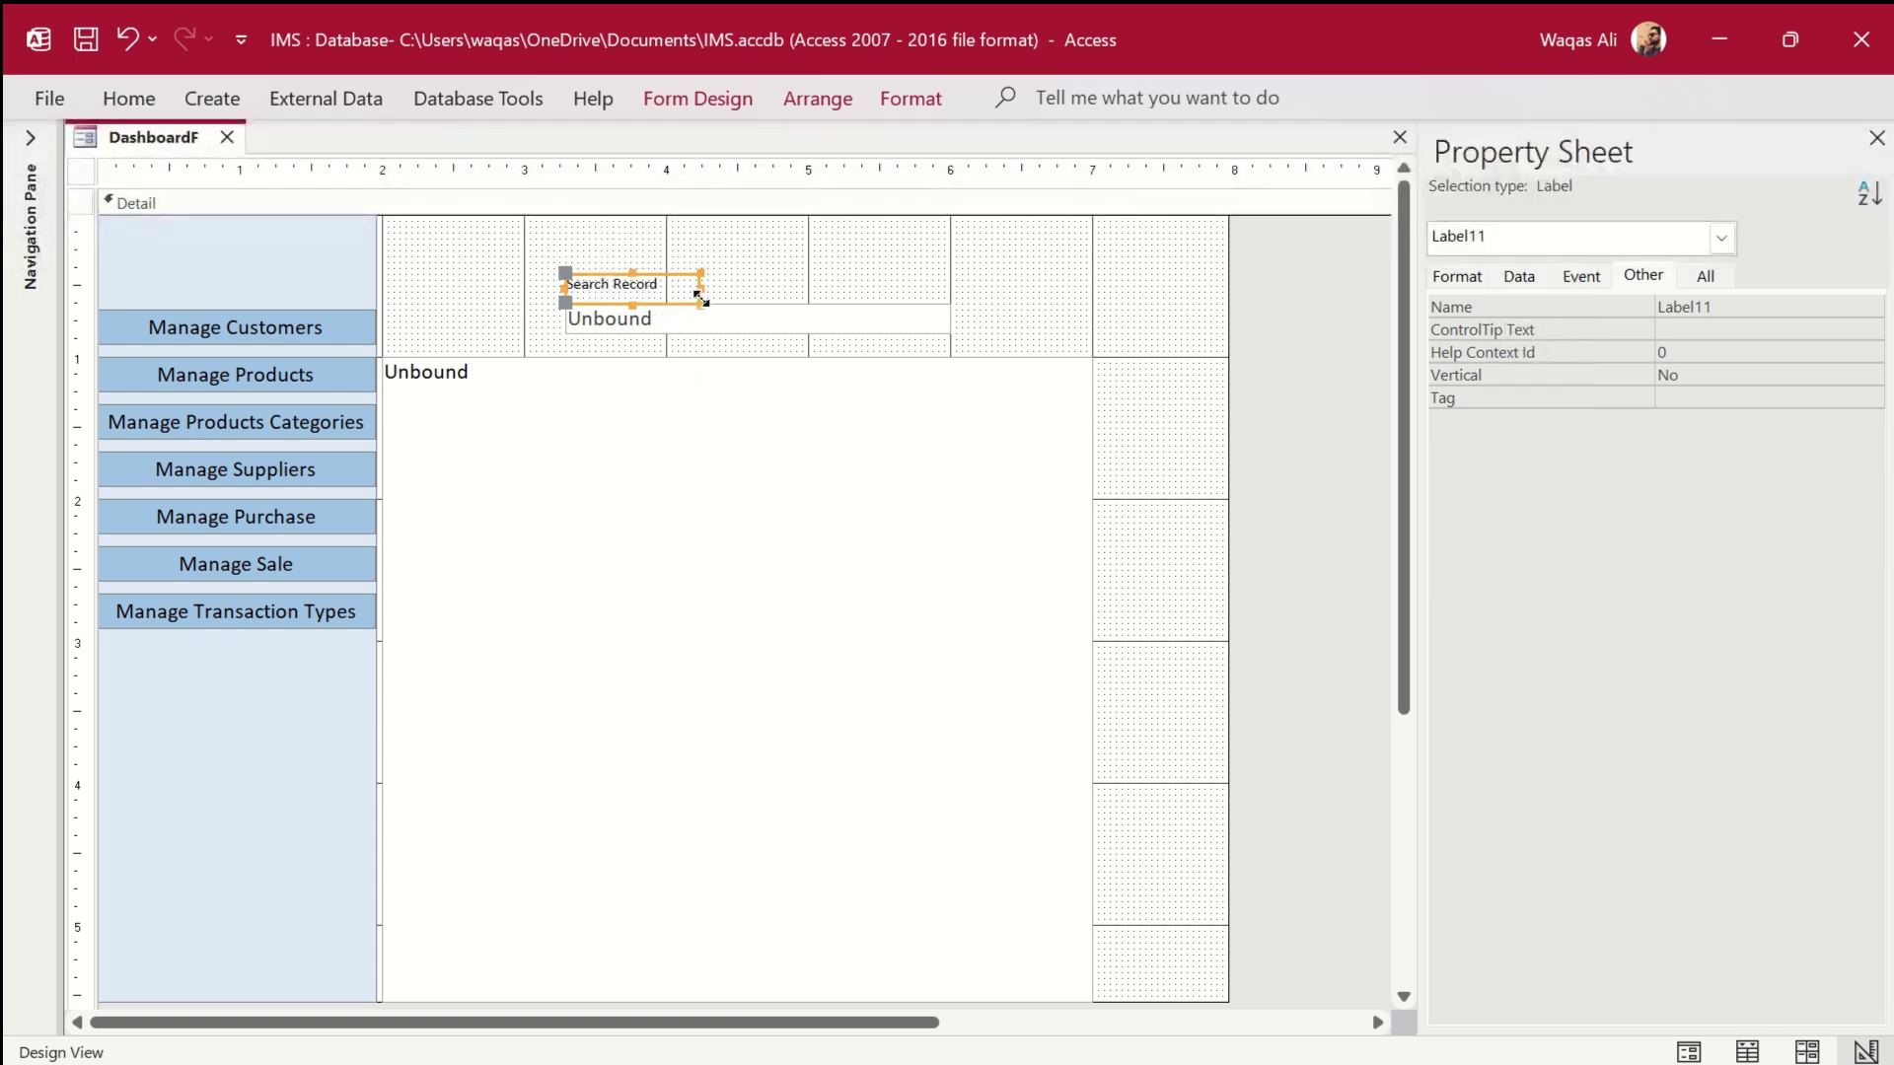
Shrink the Search Record label to fit its text and place it just above the text box.
double_click(700, 298)
left_click_drag(570, 277, 566, 286)
Set the font color of the search text box and its label together to black.
left_click(747, 316)
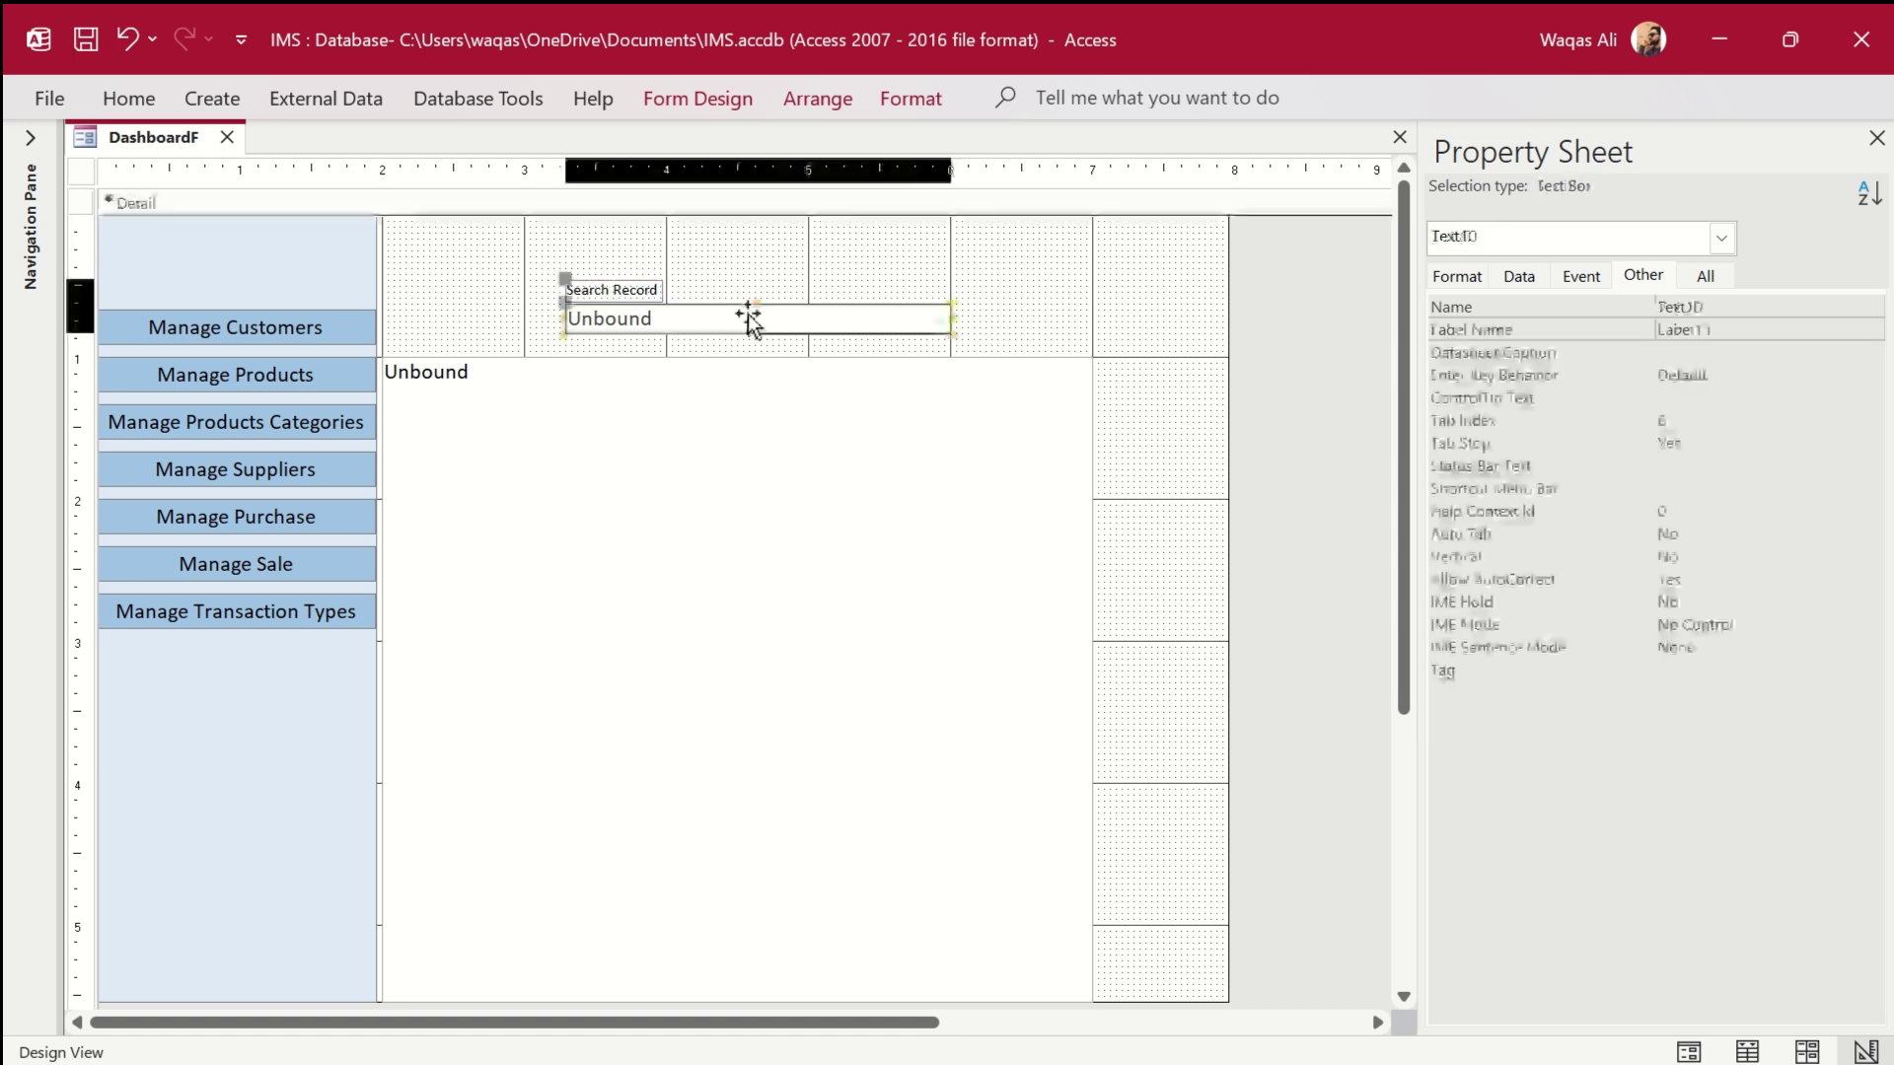
left_click_drag(731, 264, 592, 333)
left_click(139, 104)
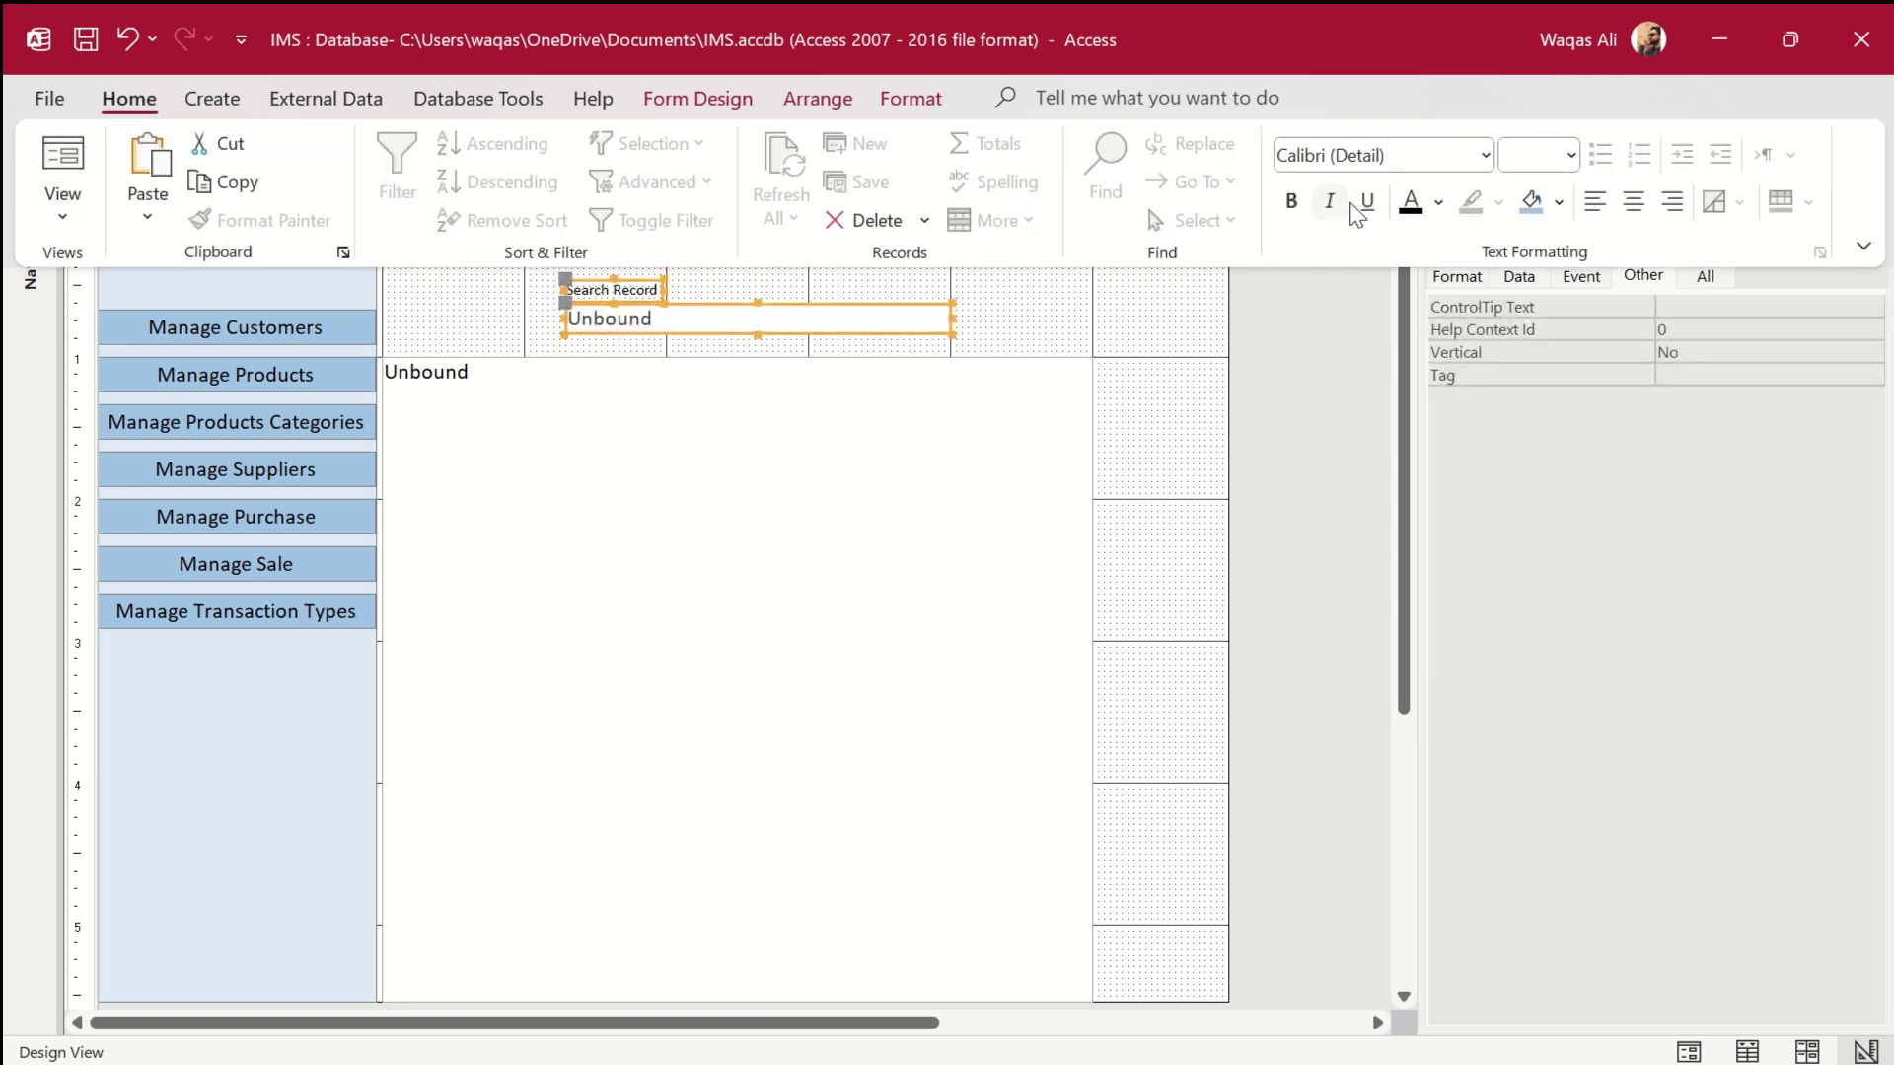
left_click(1438, 202)
left_click(1442, 335)
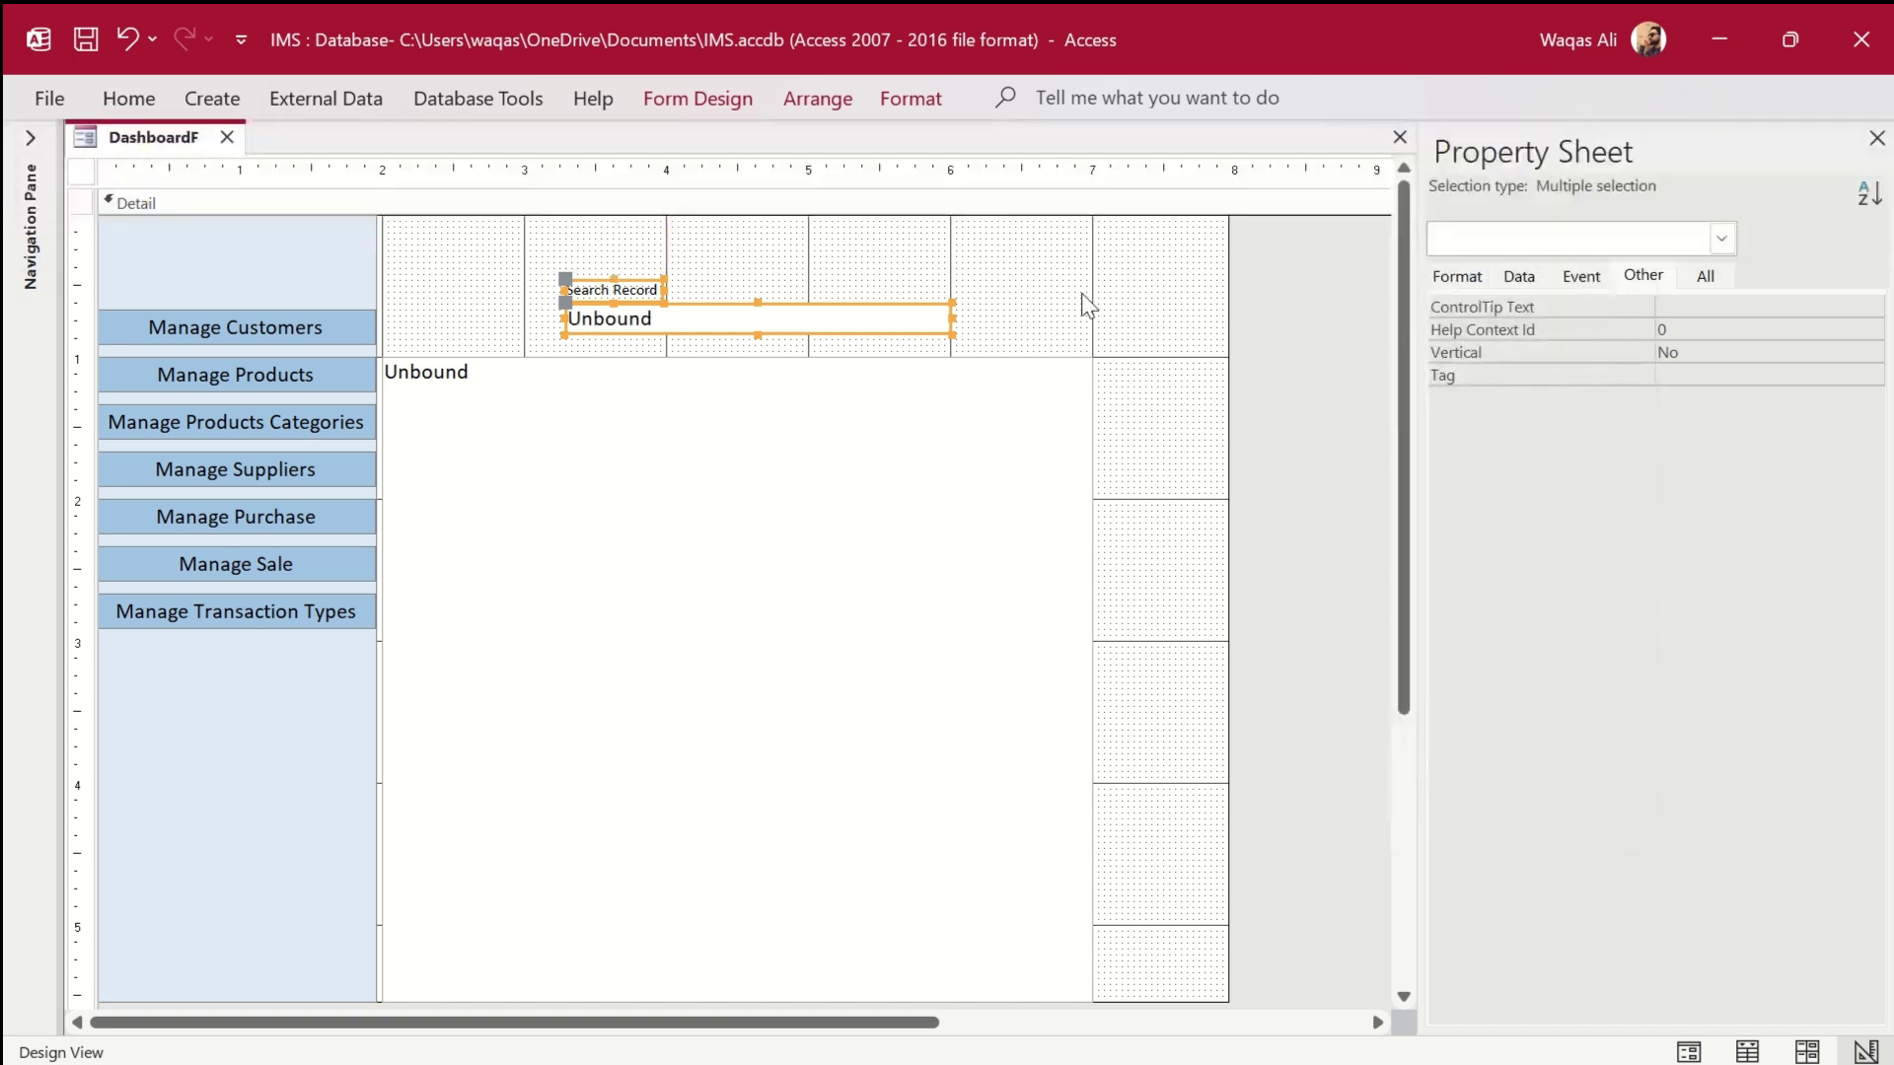
left_click(513, 306)
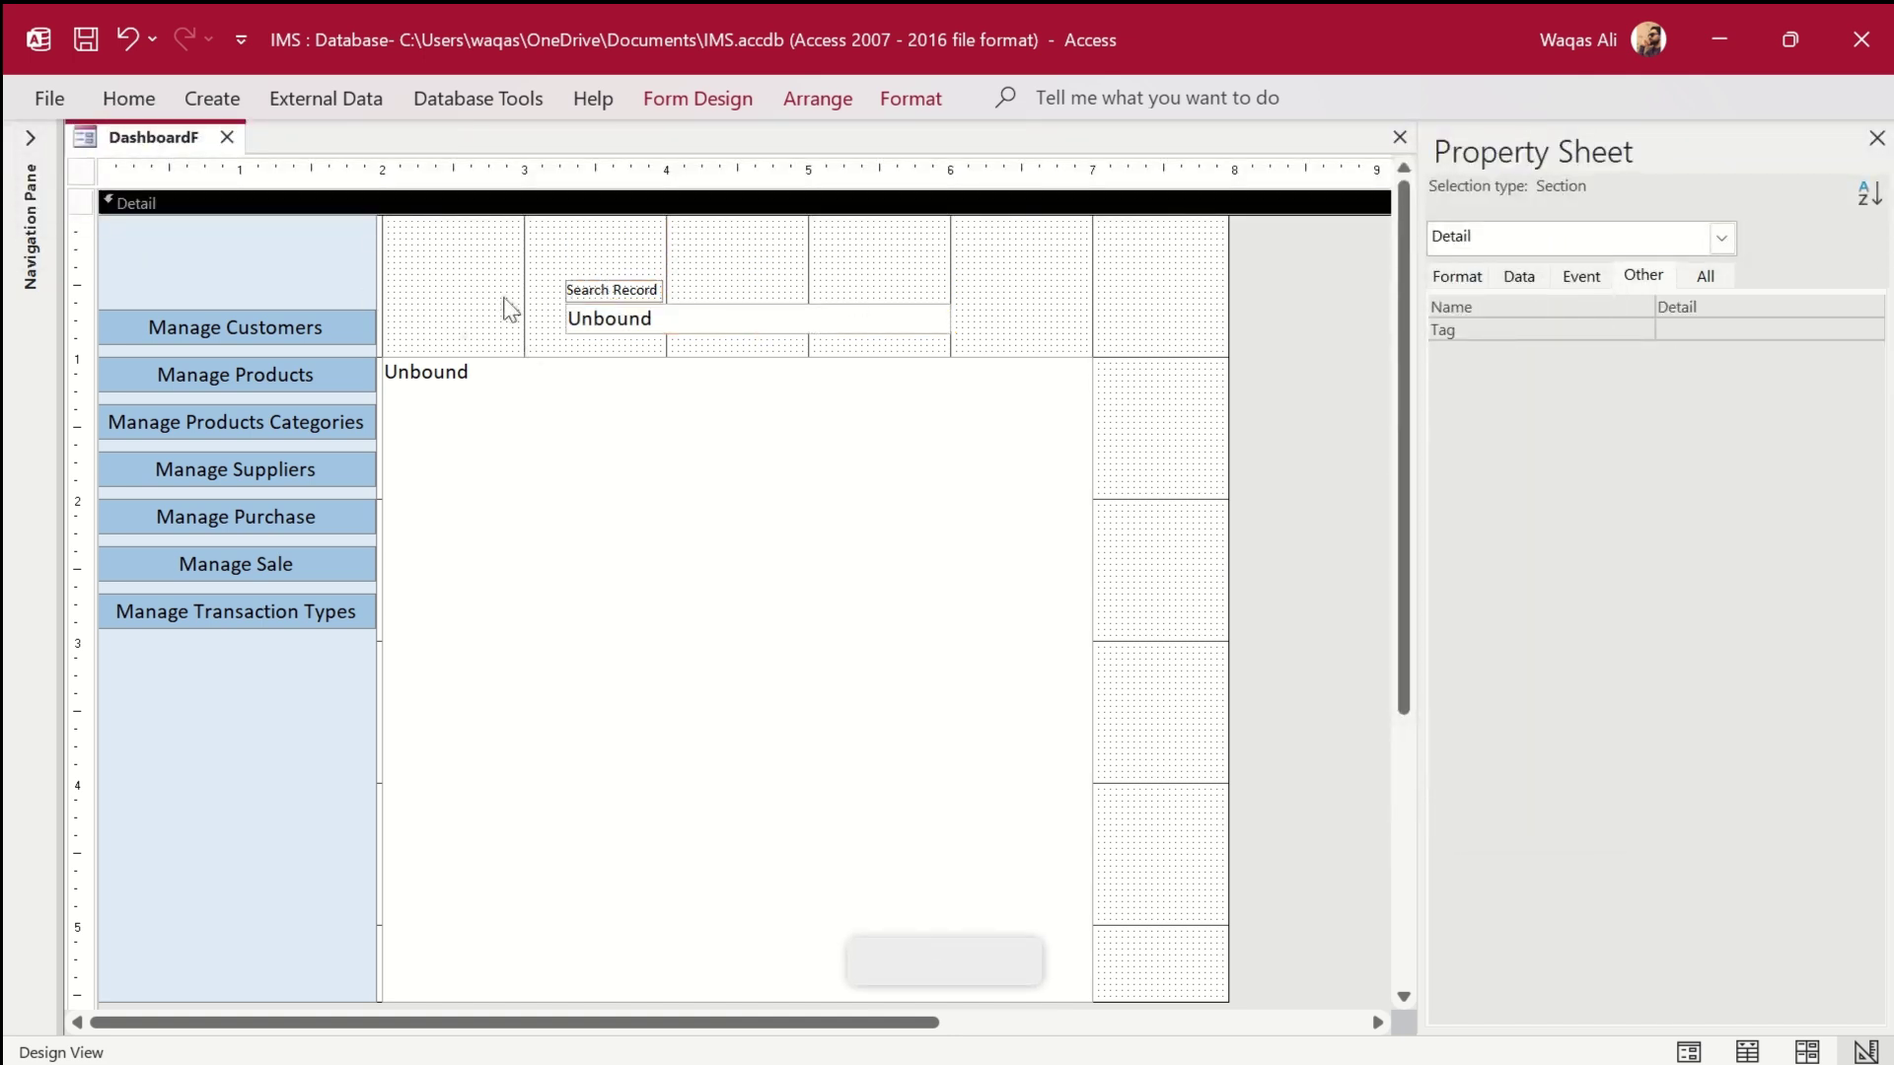
Copy the Manage Customers button beside the search text box, about 1 inch wide and aligned with the list box's left edge, captioned "Create".
left_click(285, 327)
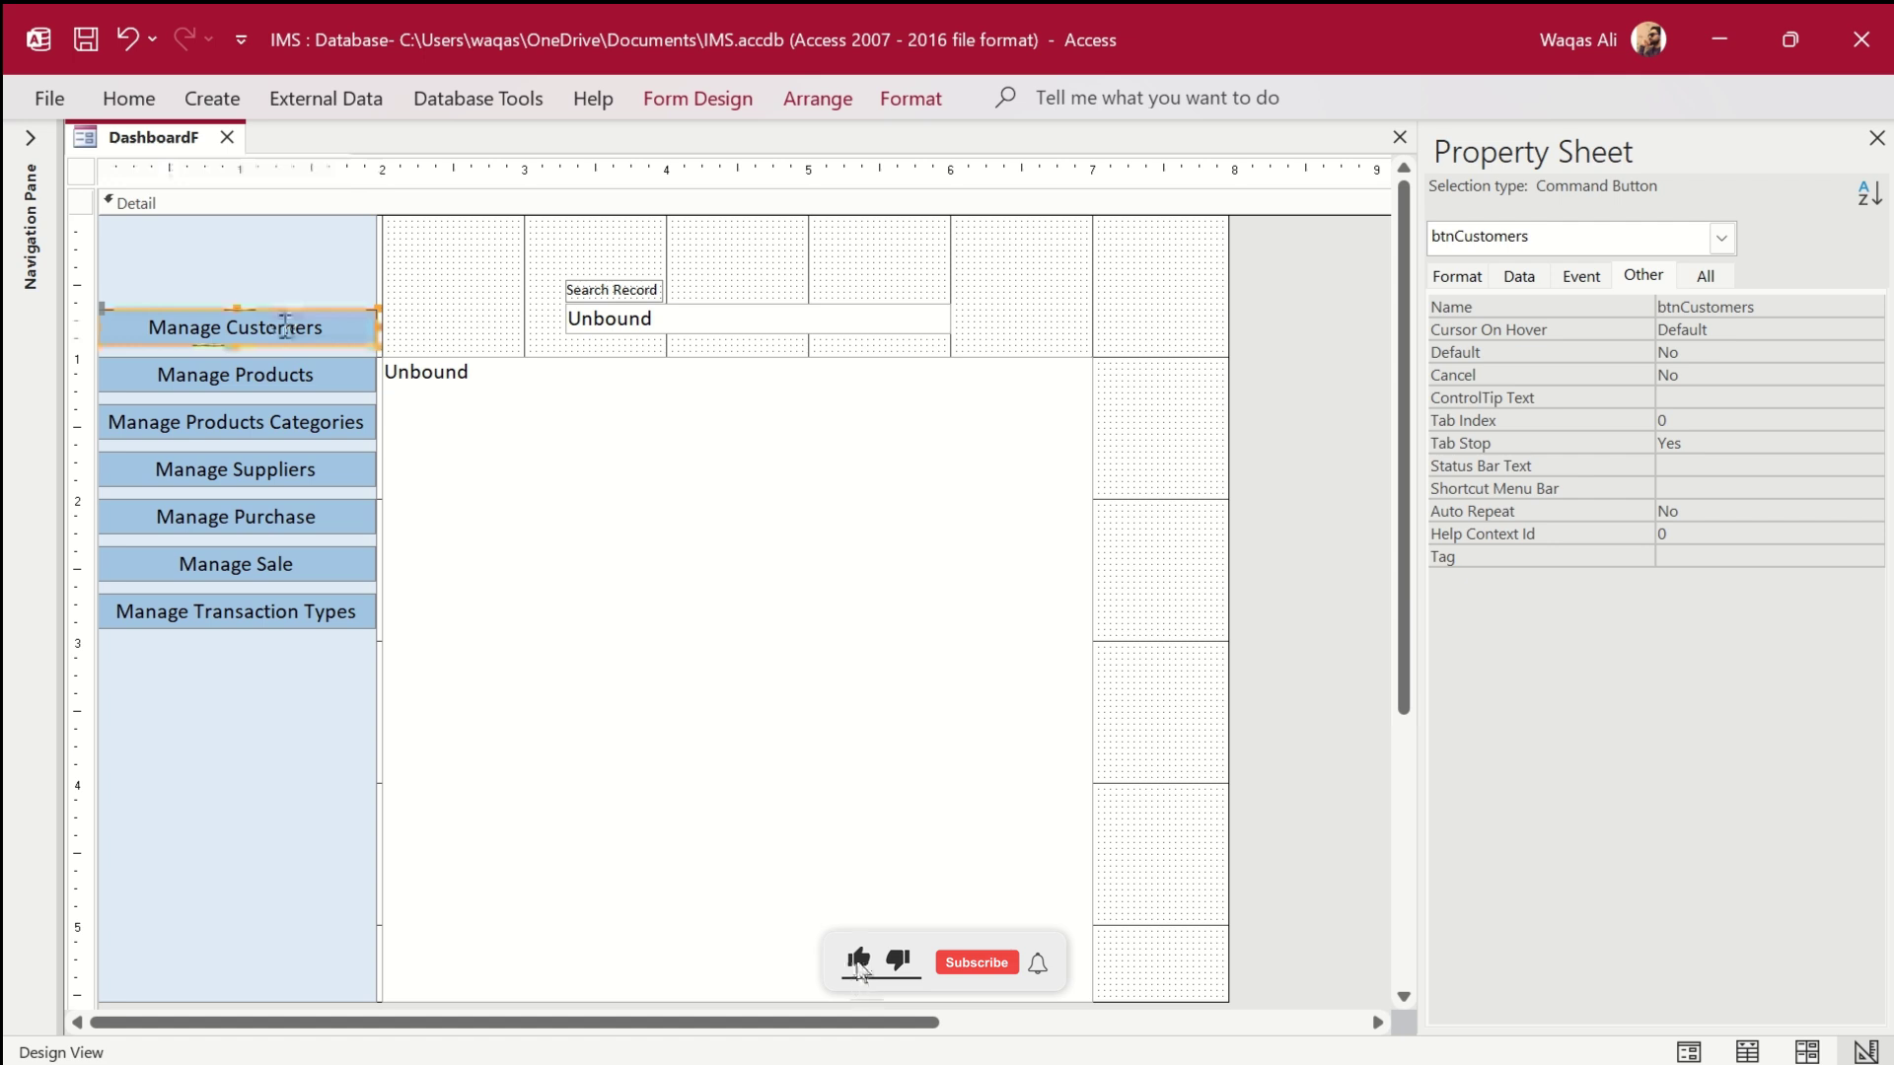
key("ctrl+c")
key("ctrl+v")
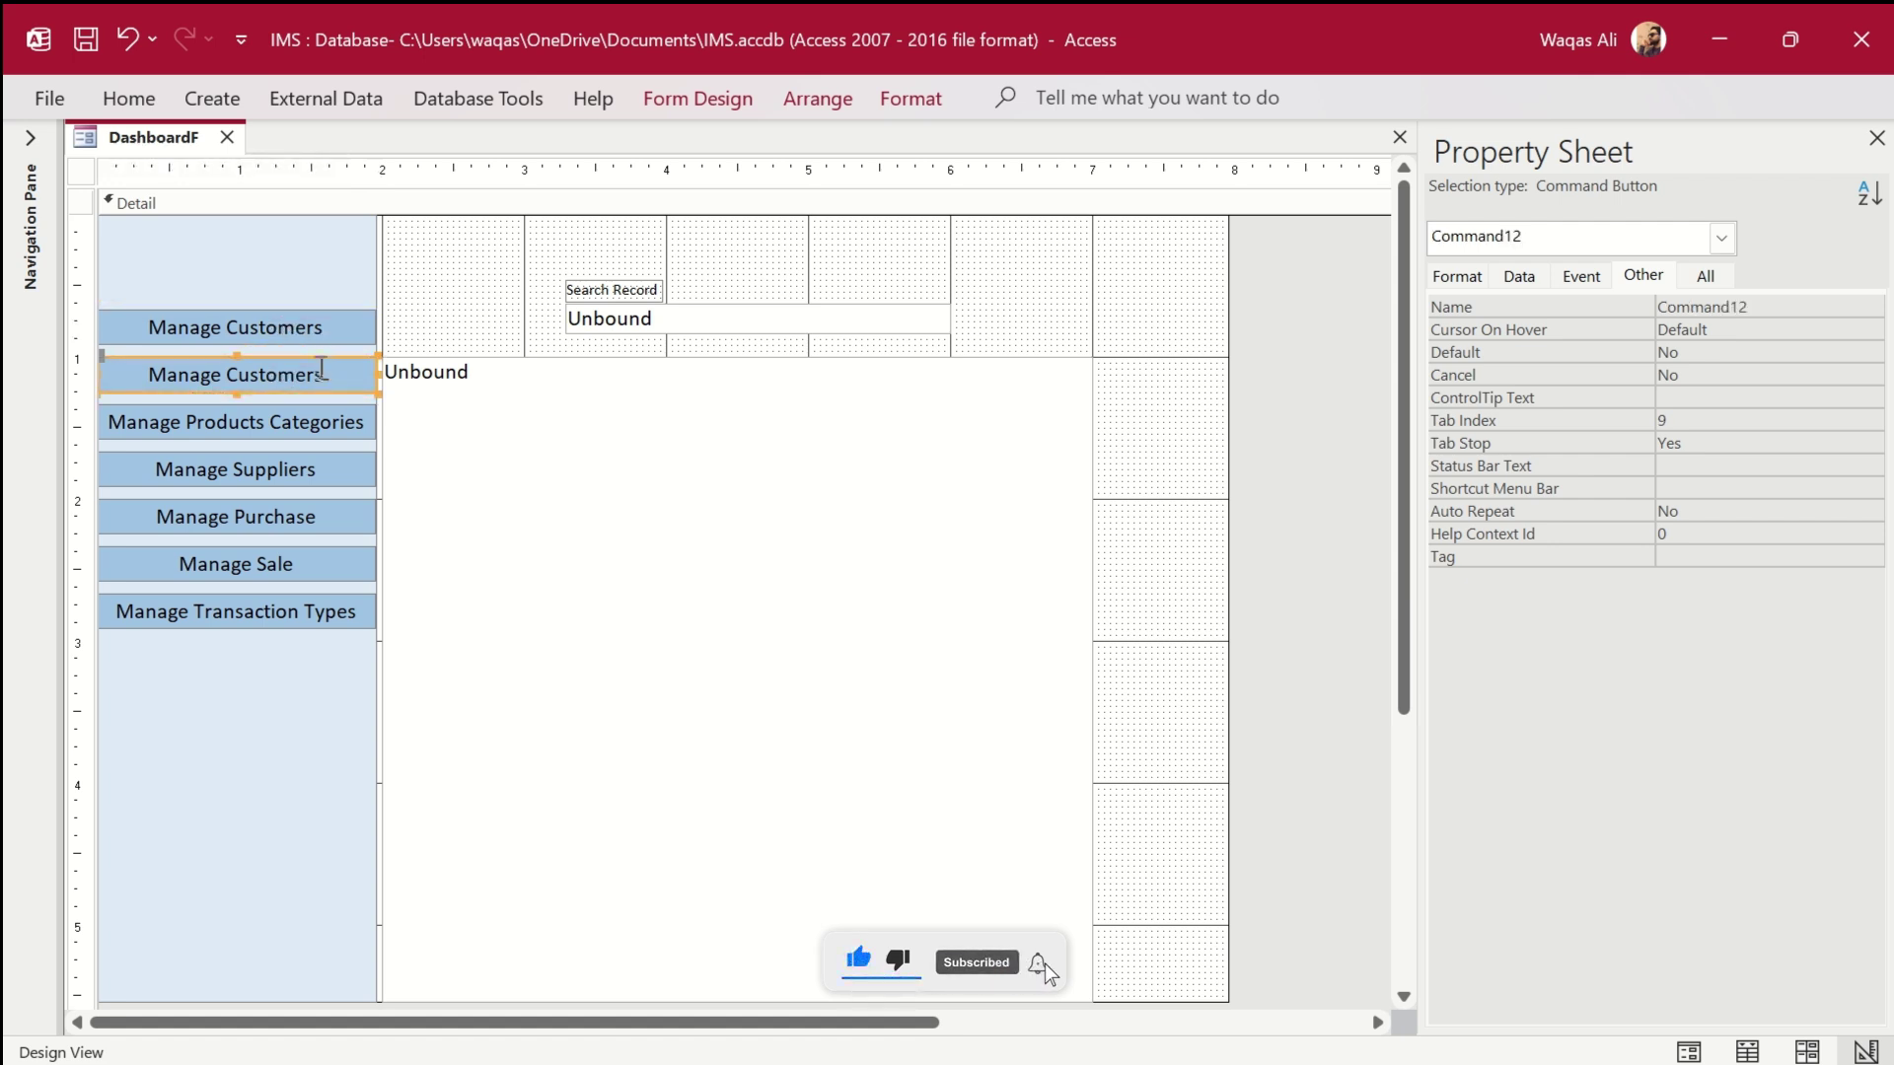
left_click_drag(320, 367, 340, 306)
left_click(551, 324)
type("C")
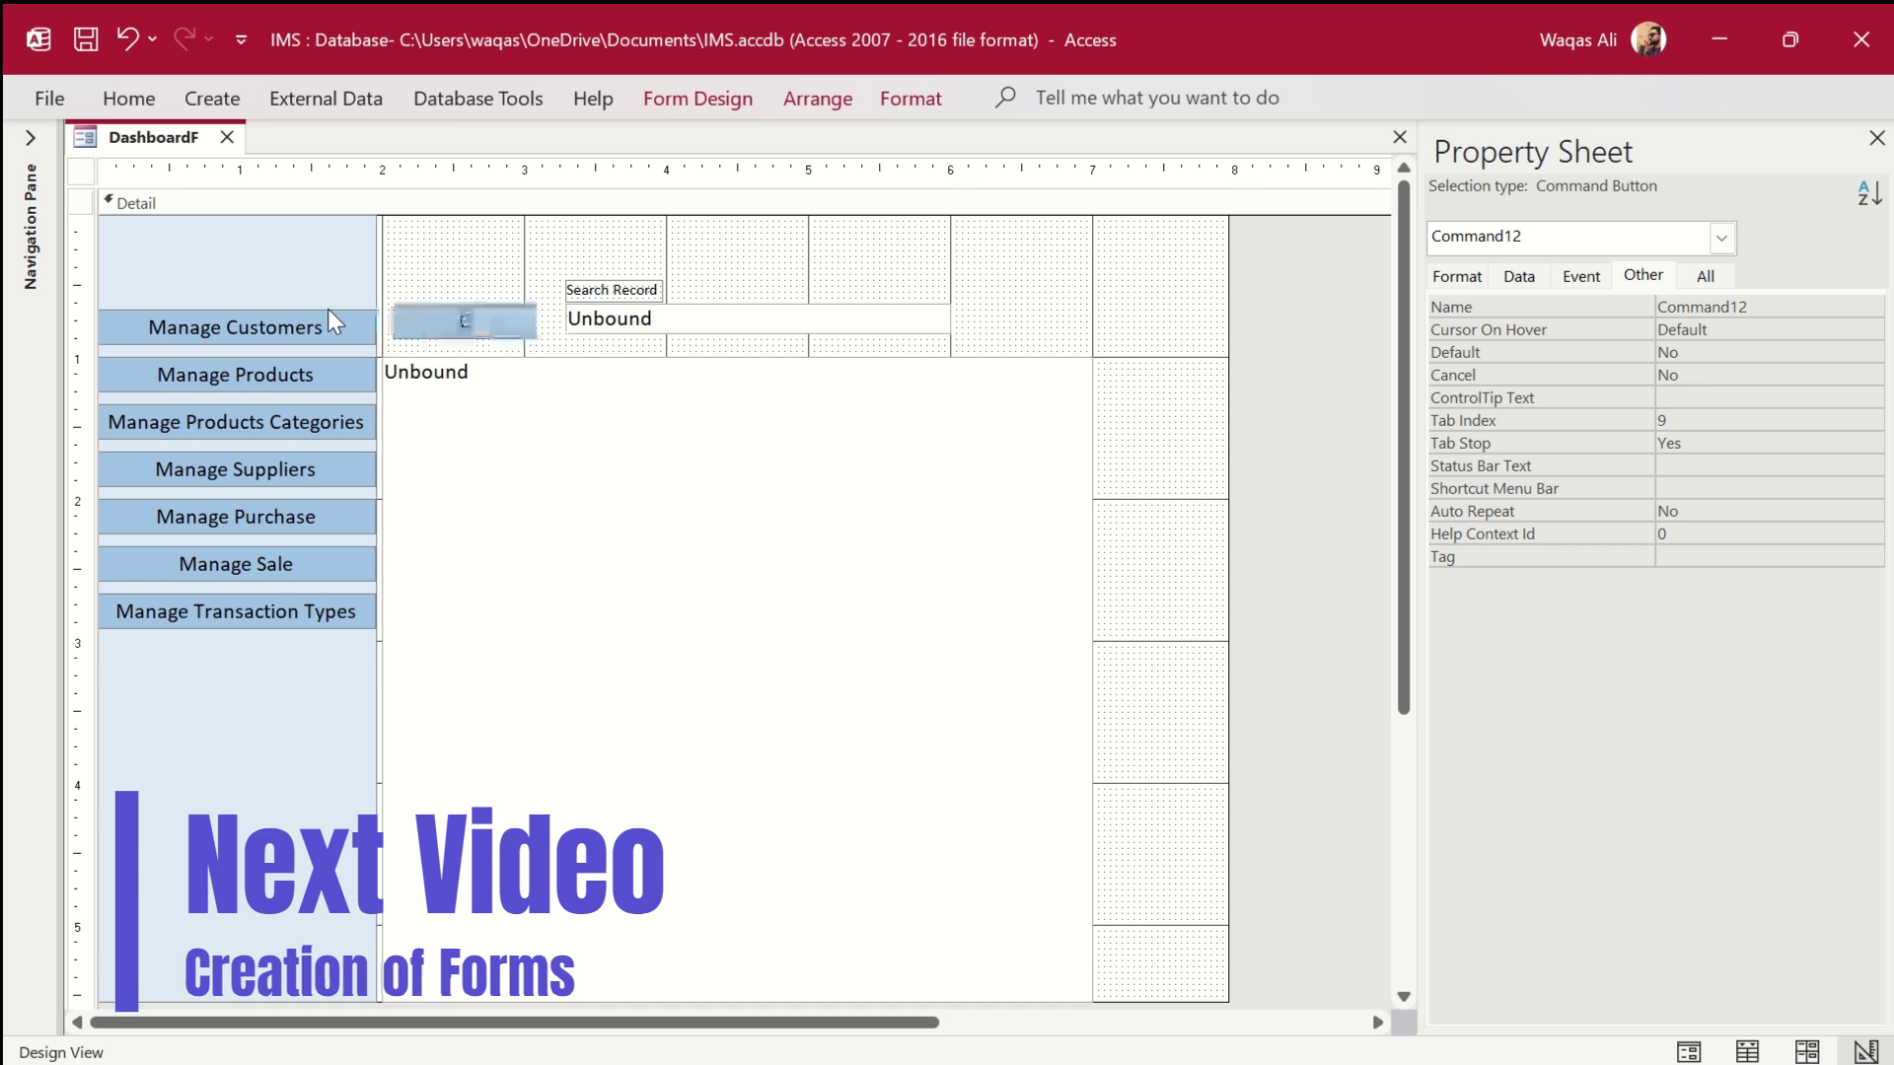
type("reate")
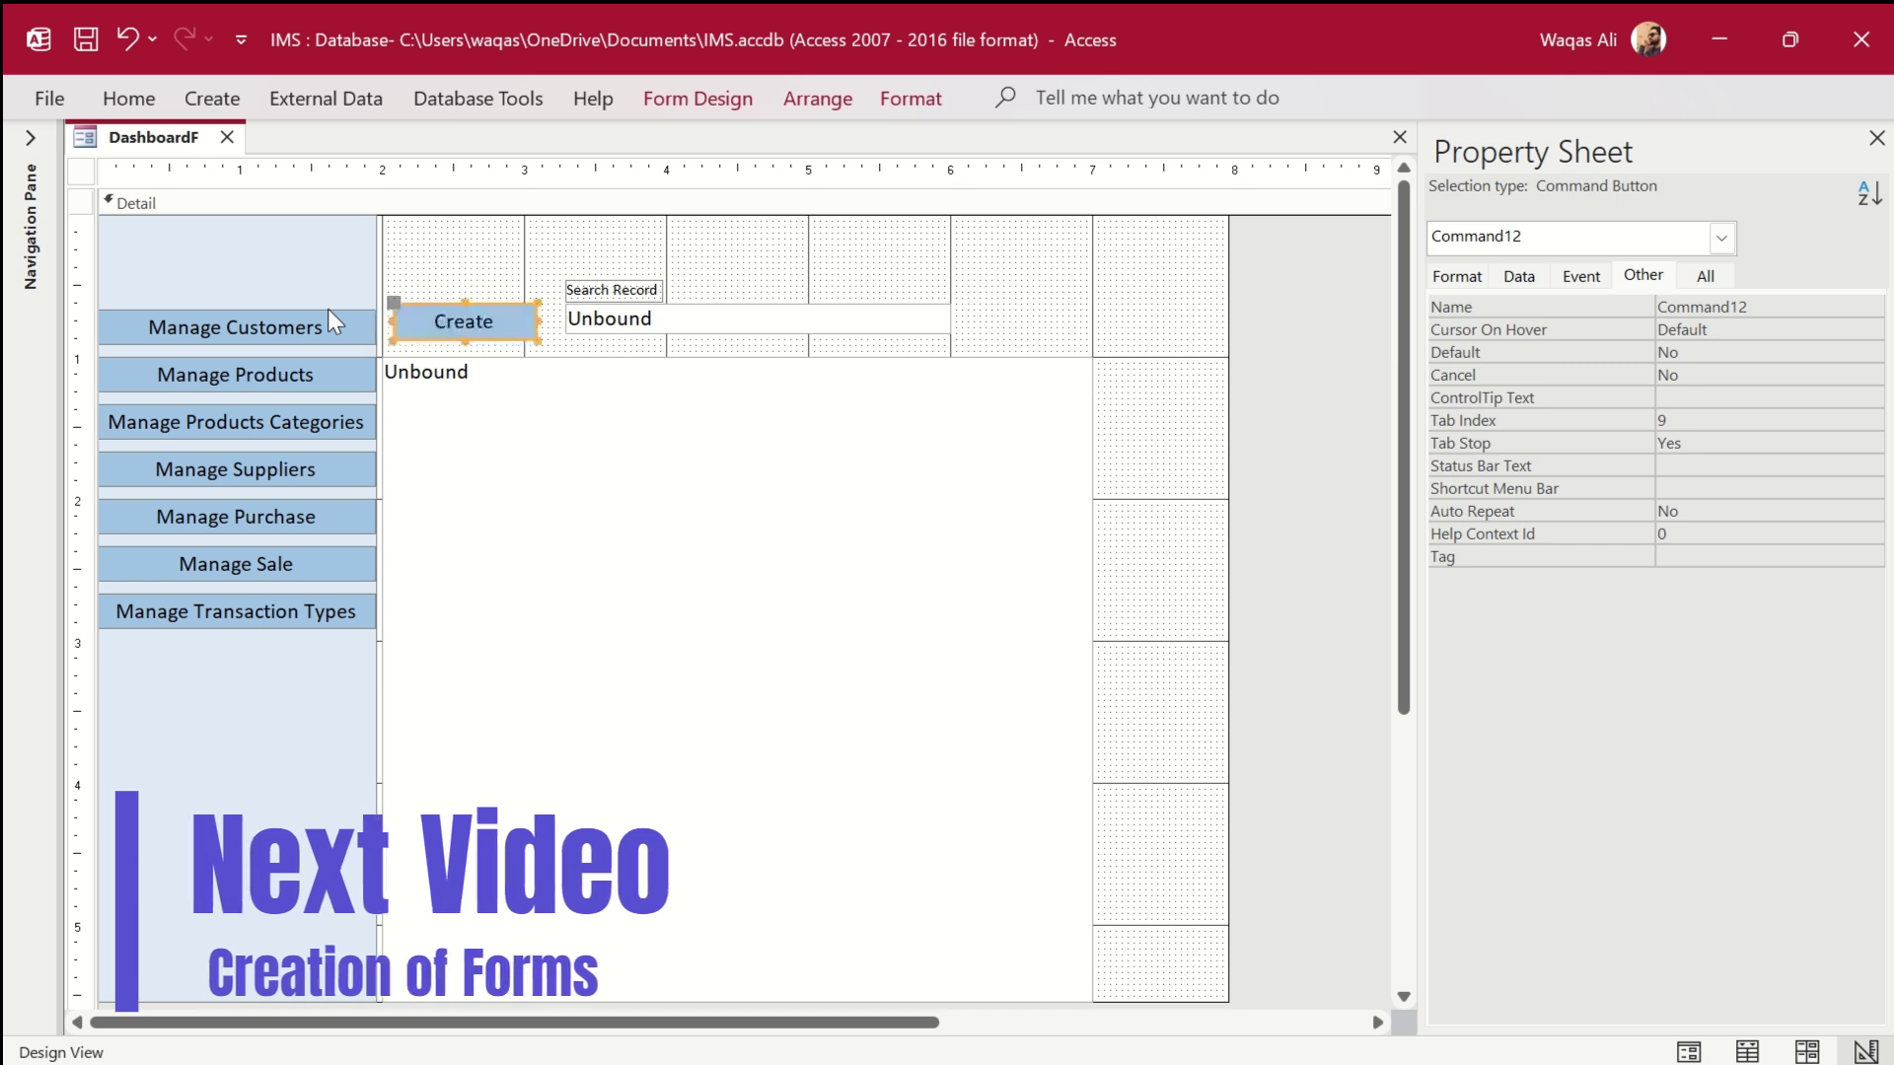
left_click(506, 302)
mouse_move(506, 302)
left_mouse_down()
mouse_move(528, 298)
mouse_move(494, 305)
left_mouse_up()
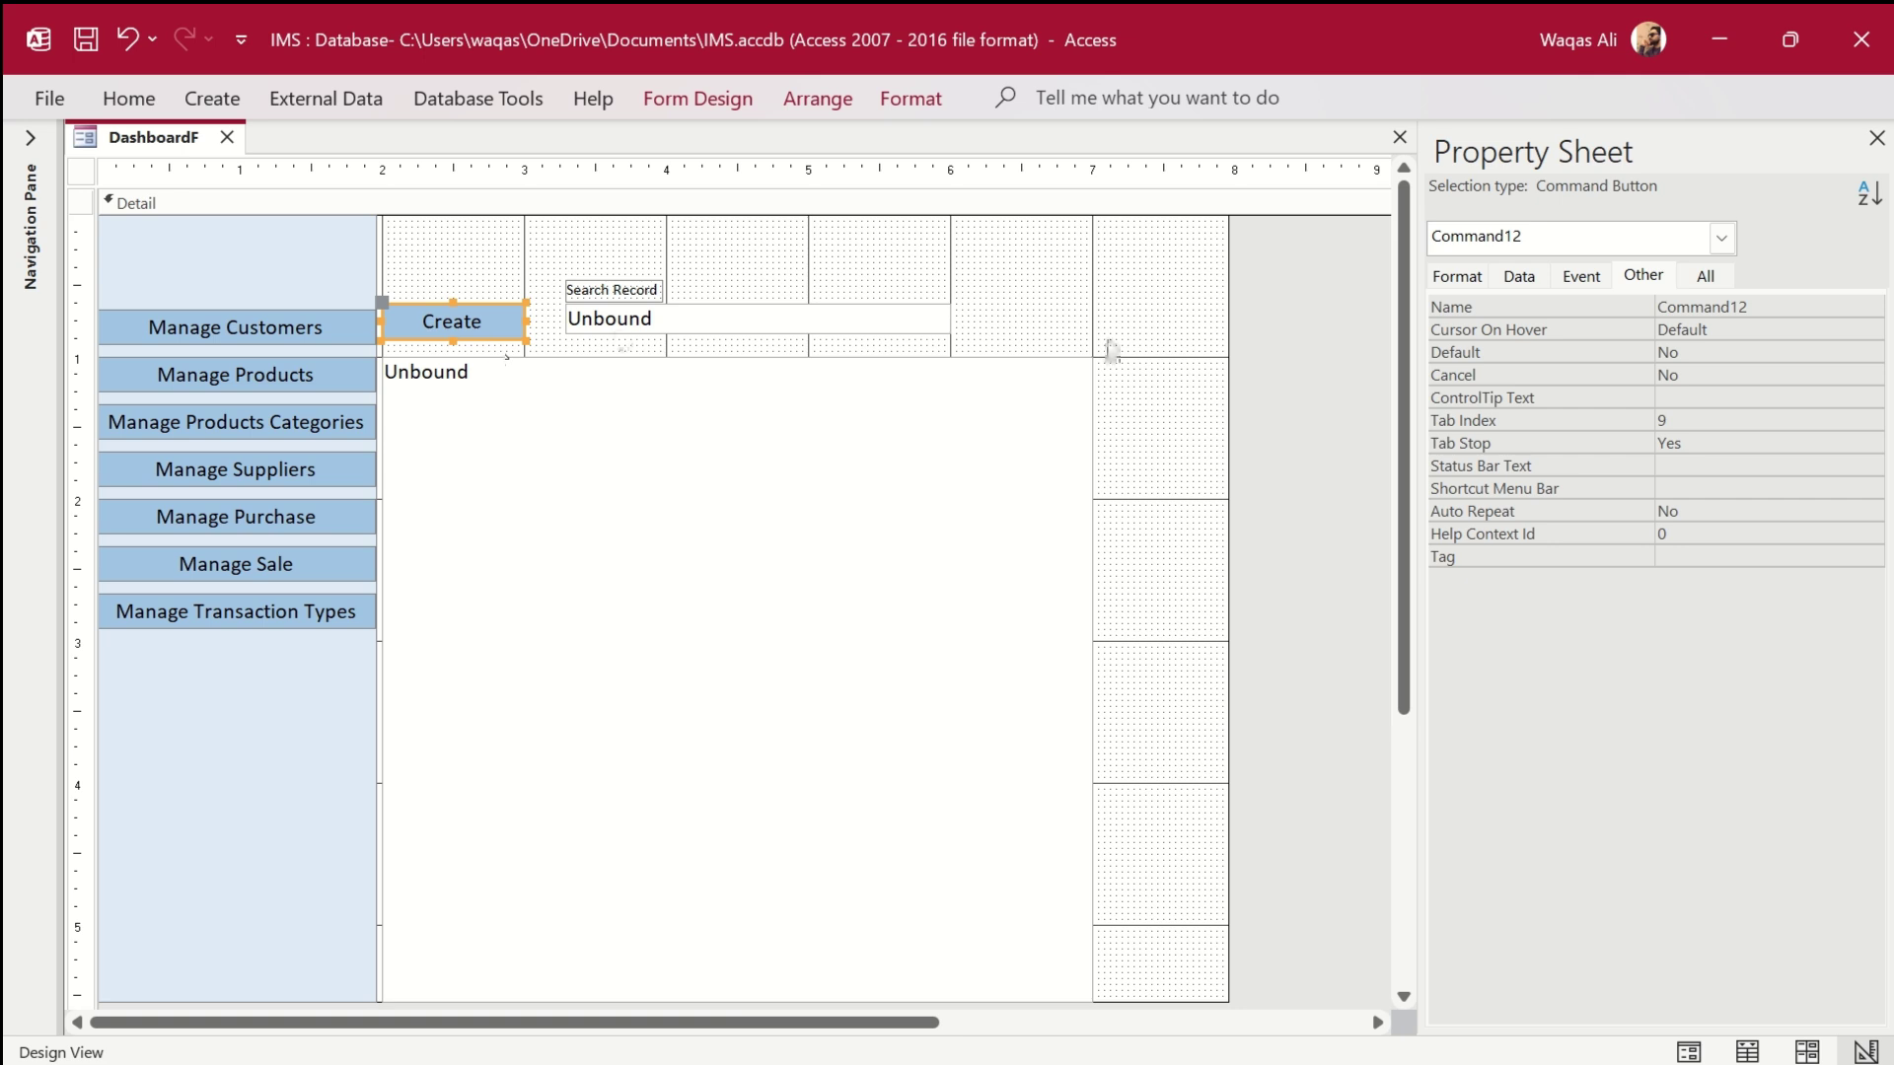
Rename the search text box as "txtSearh".
left_click(796, 316)
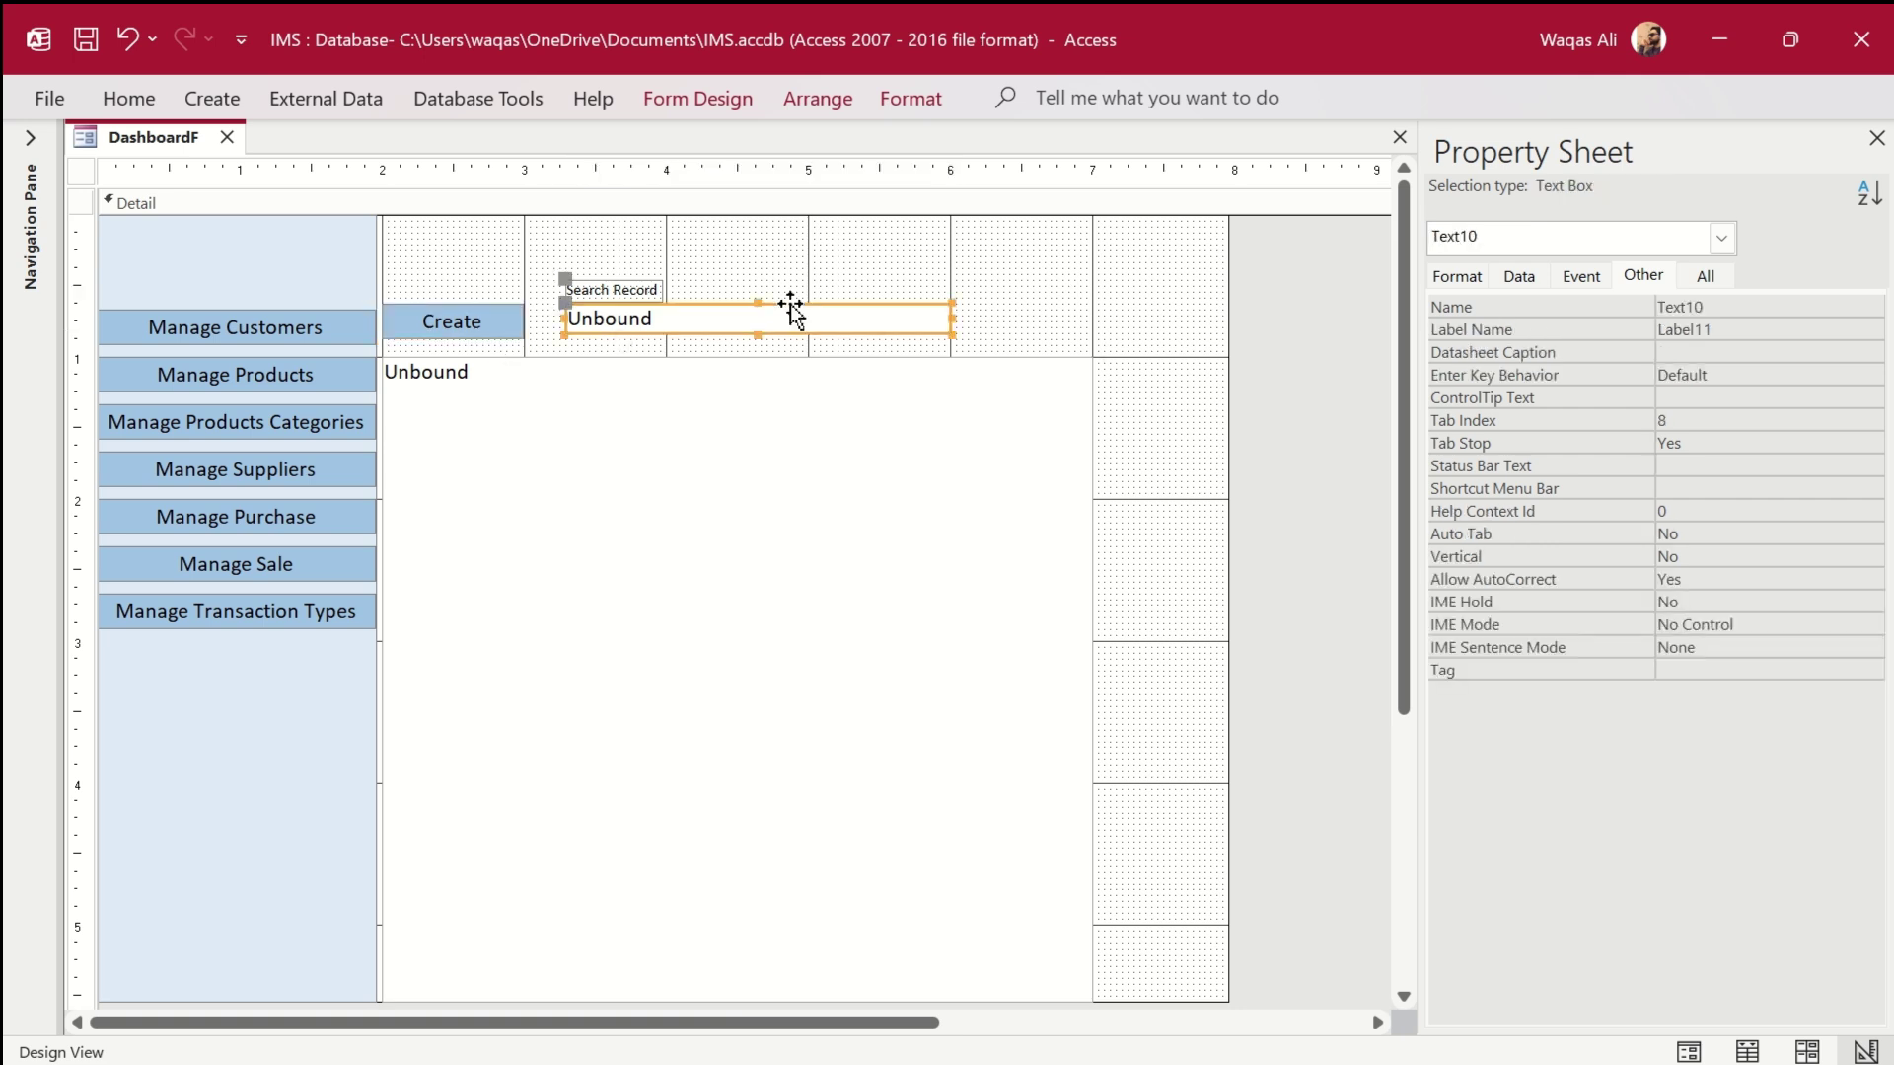
double_click(1686, 305)
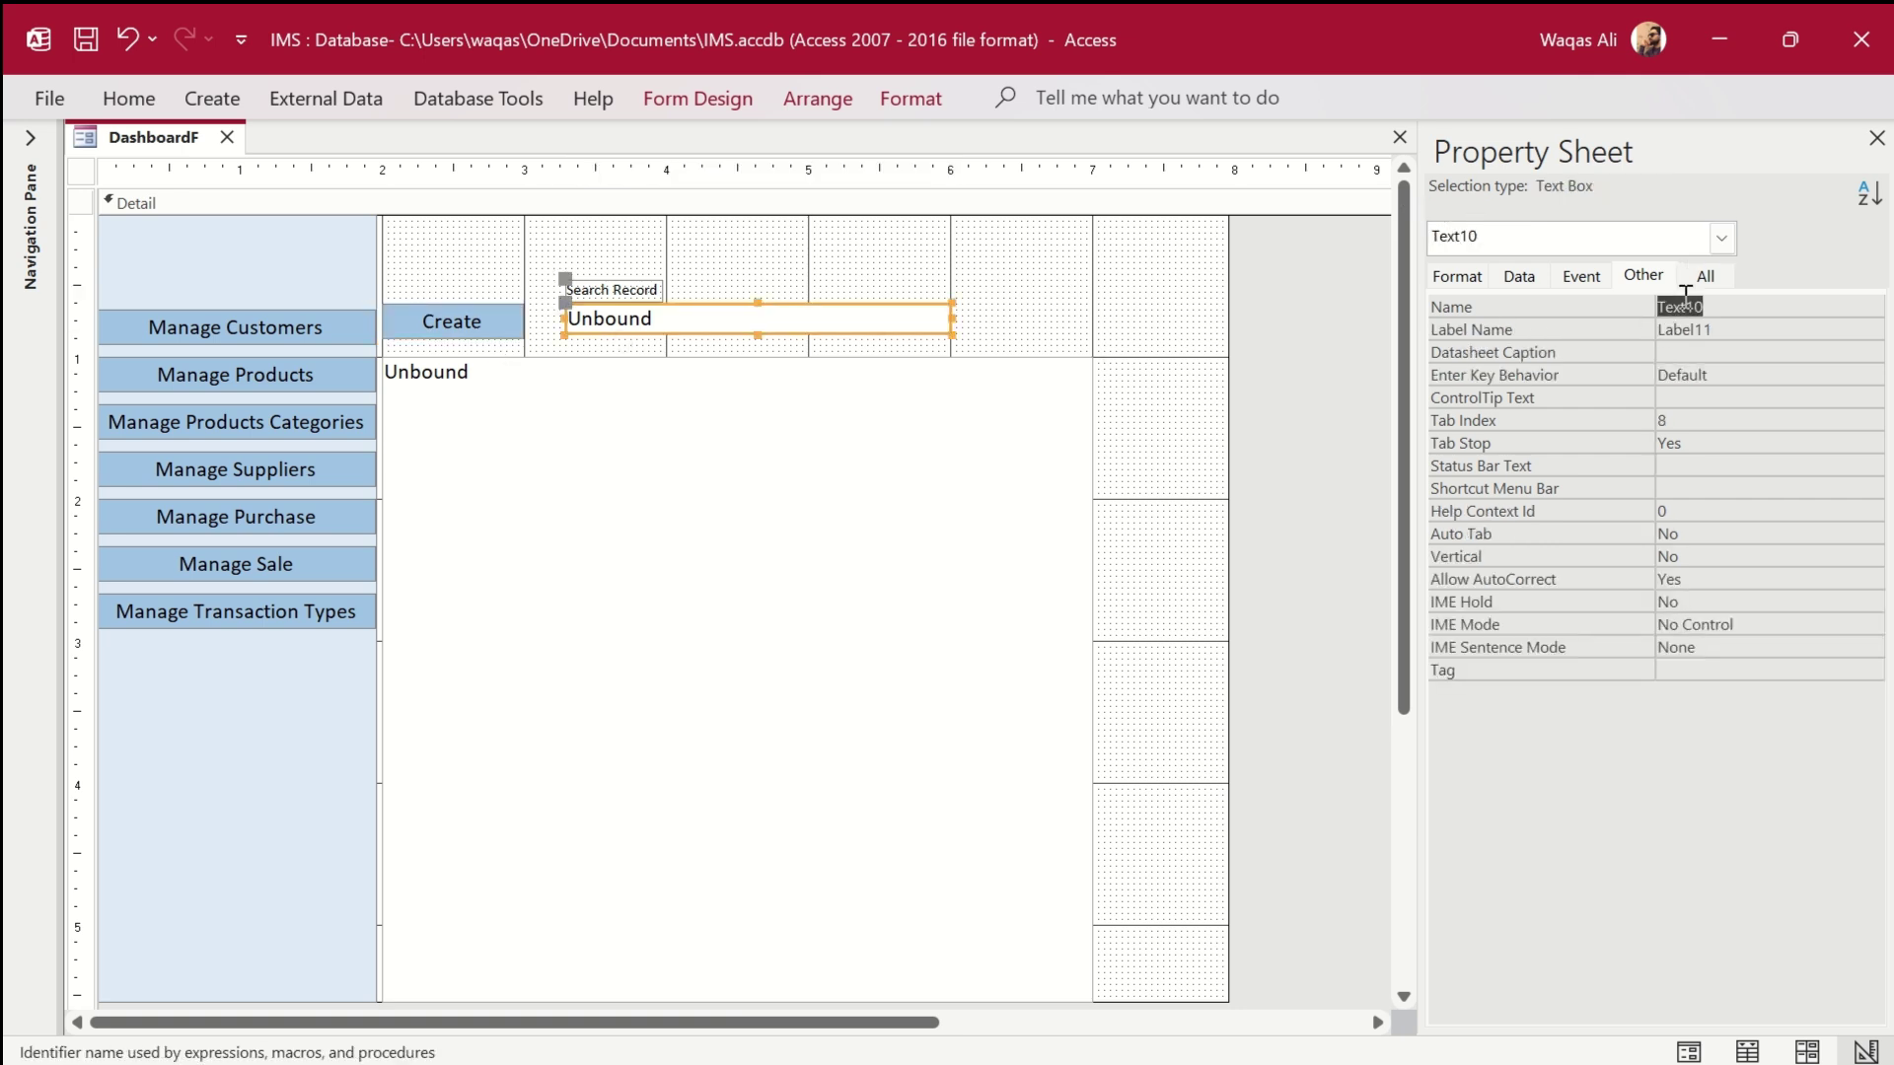
type("txtSearh")
key("Return")
Move the search text box and its label together slightly closer to the Create button.
left_click(844, 291)
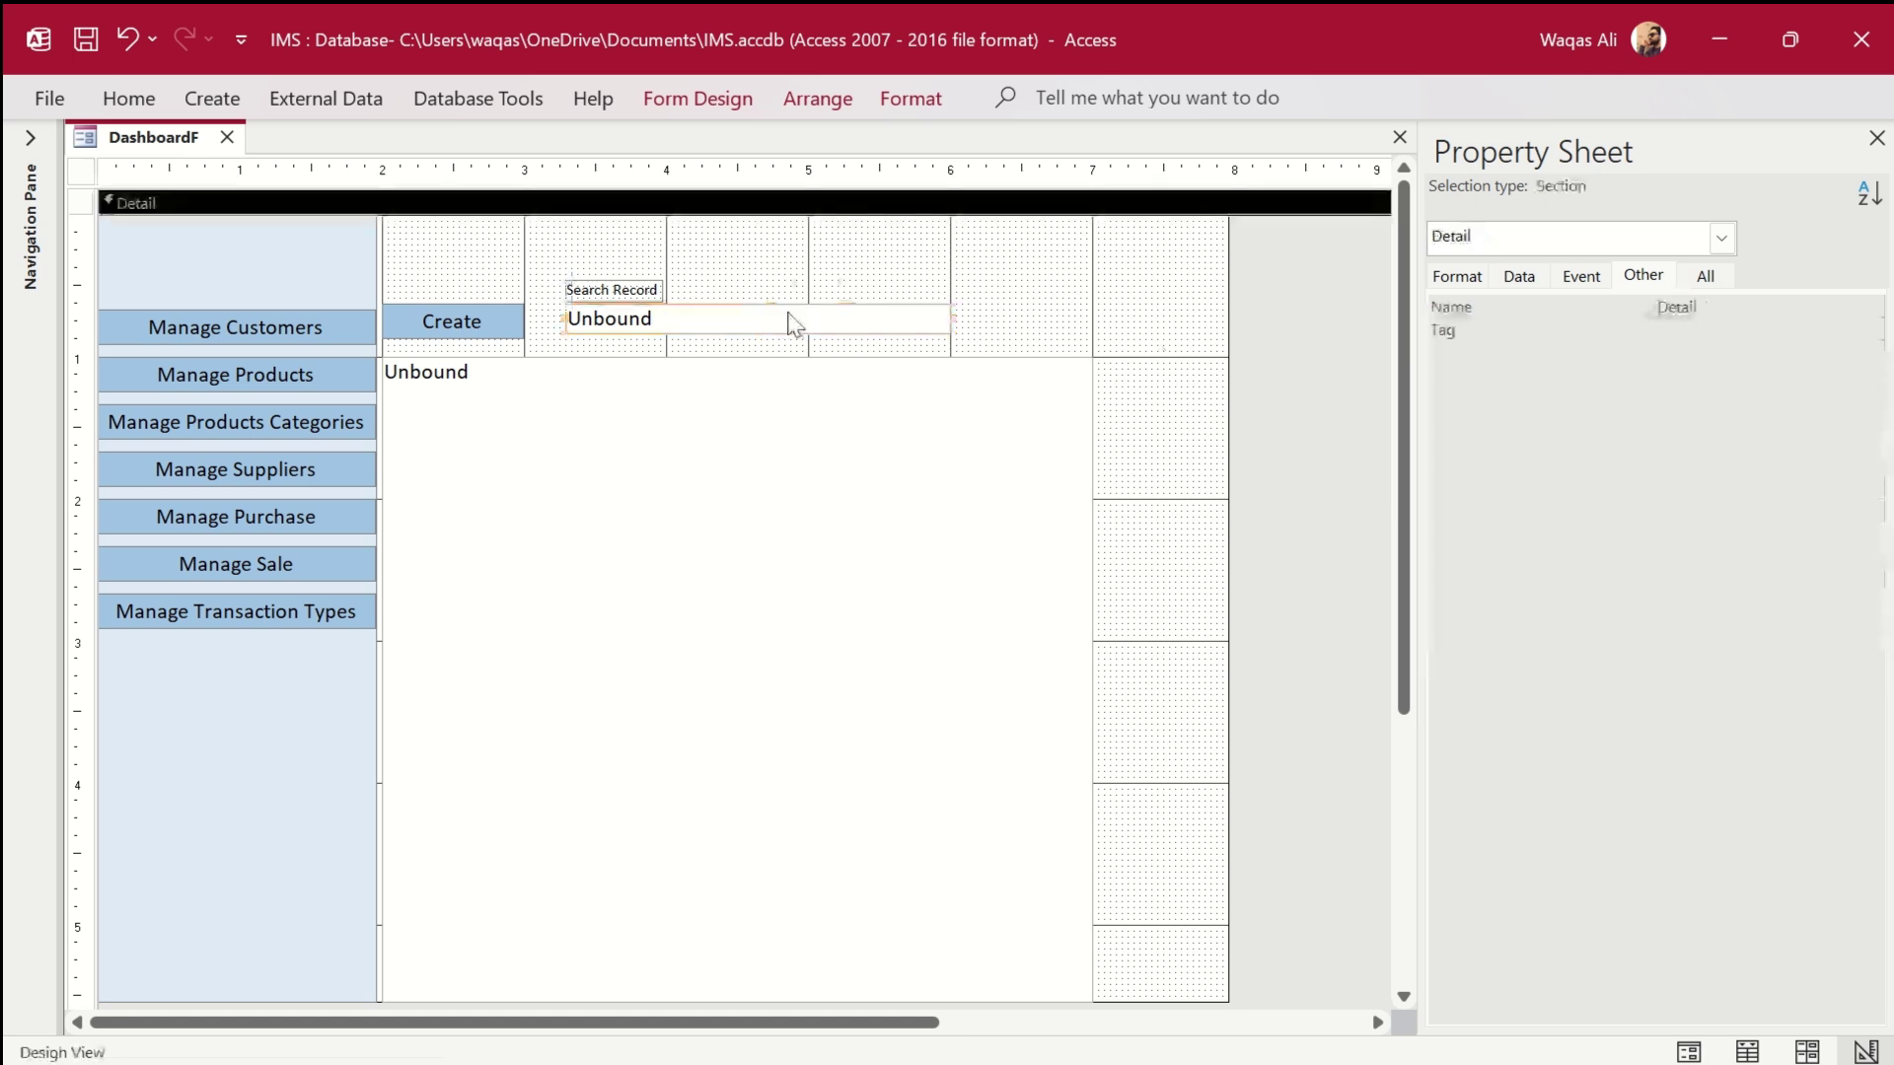
left_click_drag(789, 277, 637, 320)
left_click(770, 274)
Display the dashboard in Form View and try out the side buttons, the Create button and the list box.
right_click(130, 138)
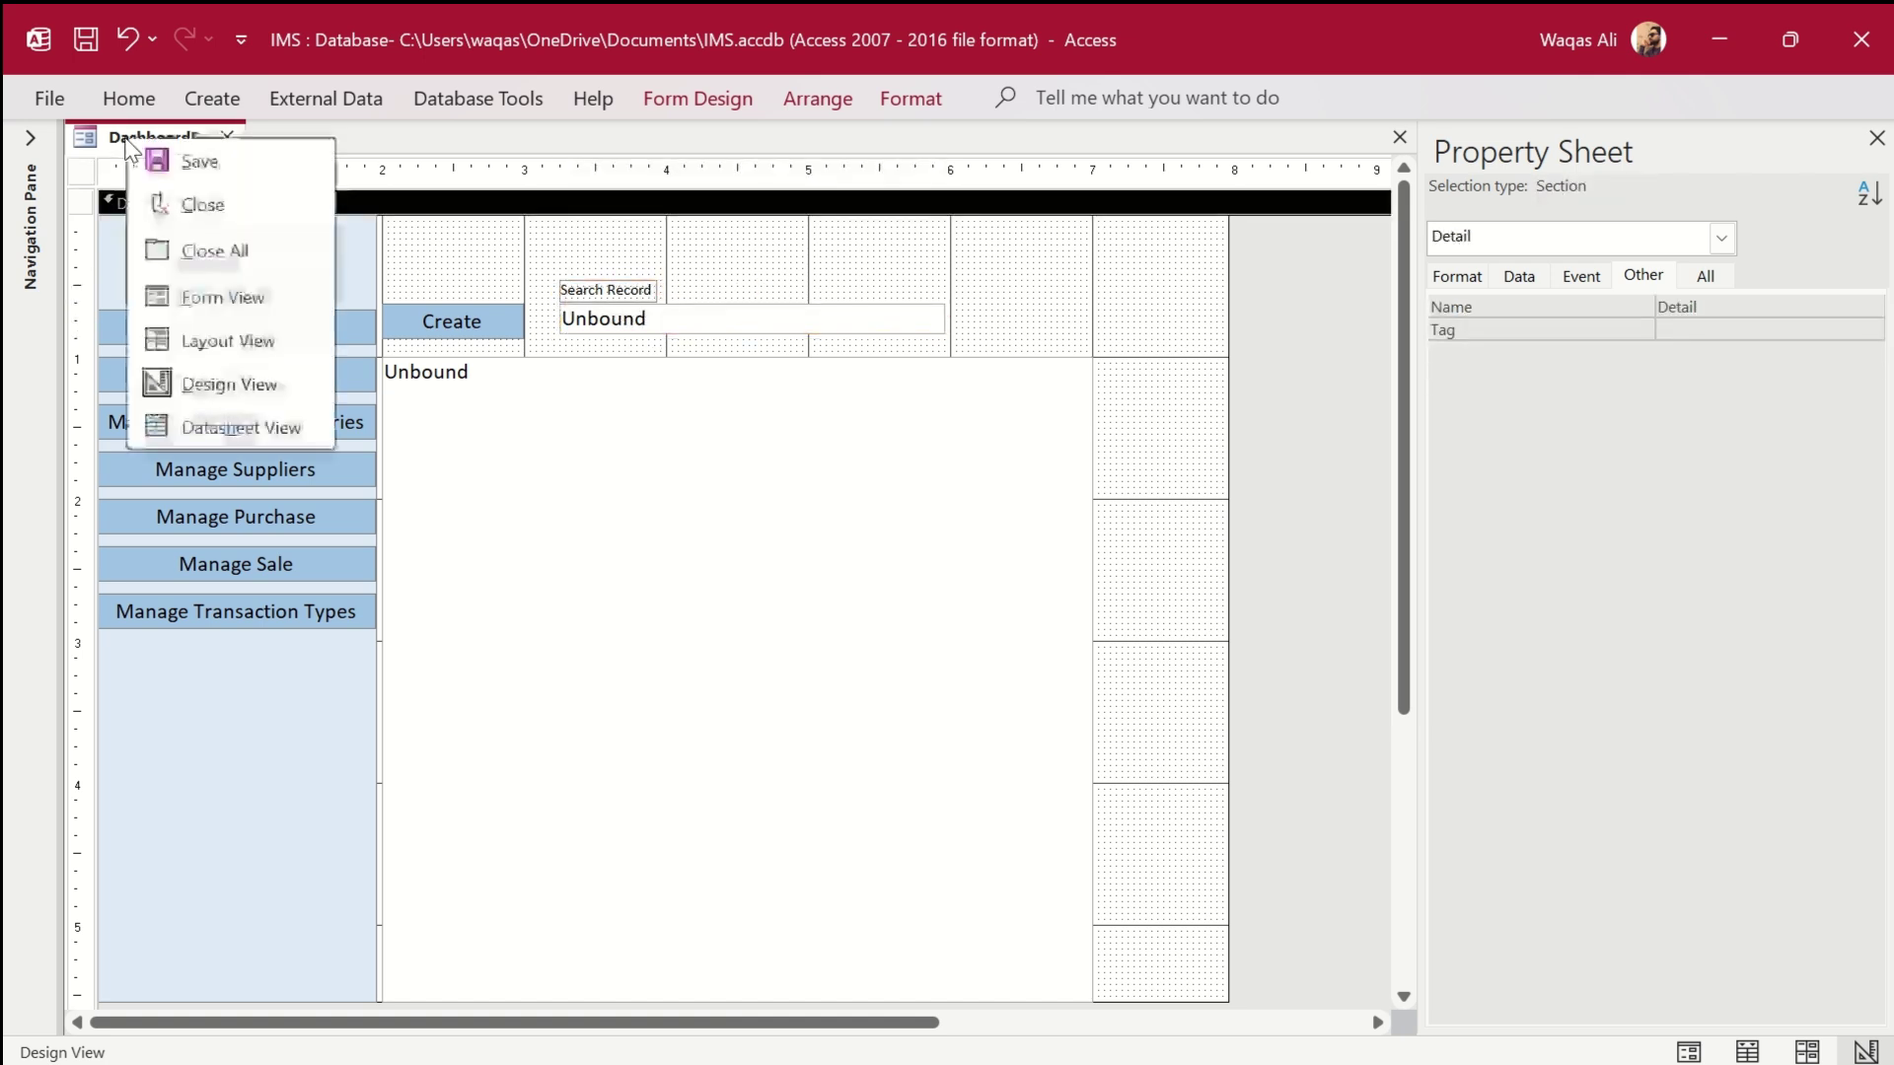
left_click(226, 302)
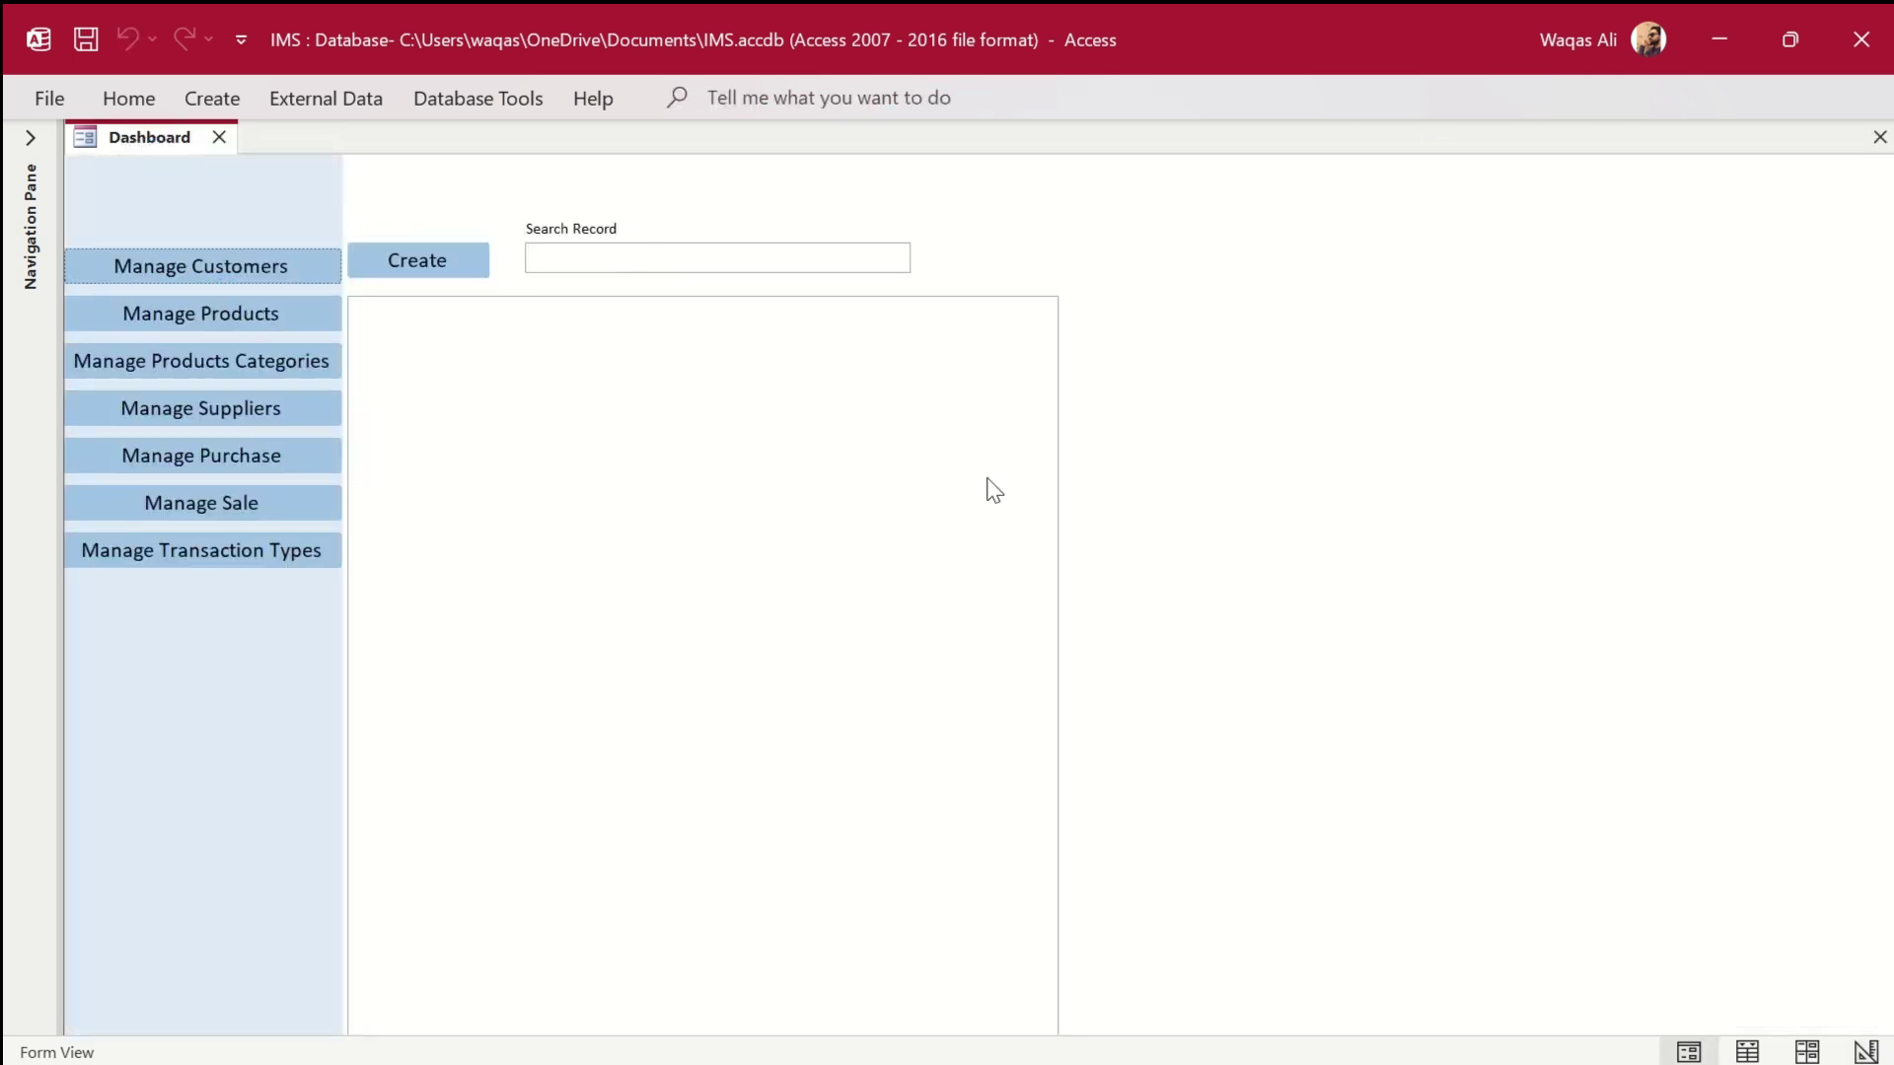
left_click(253, 319)
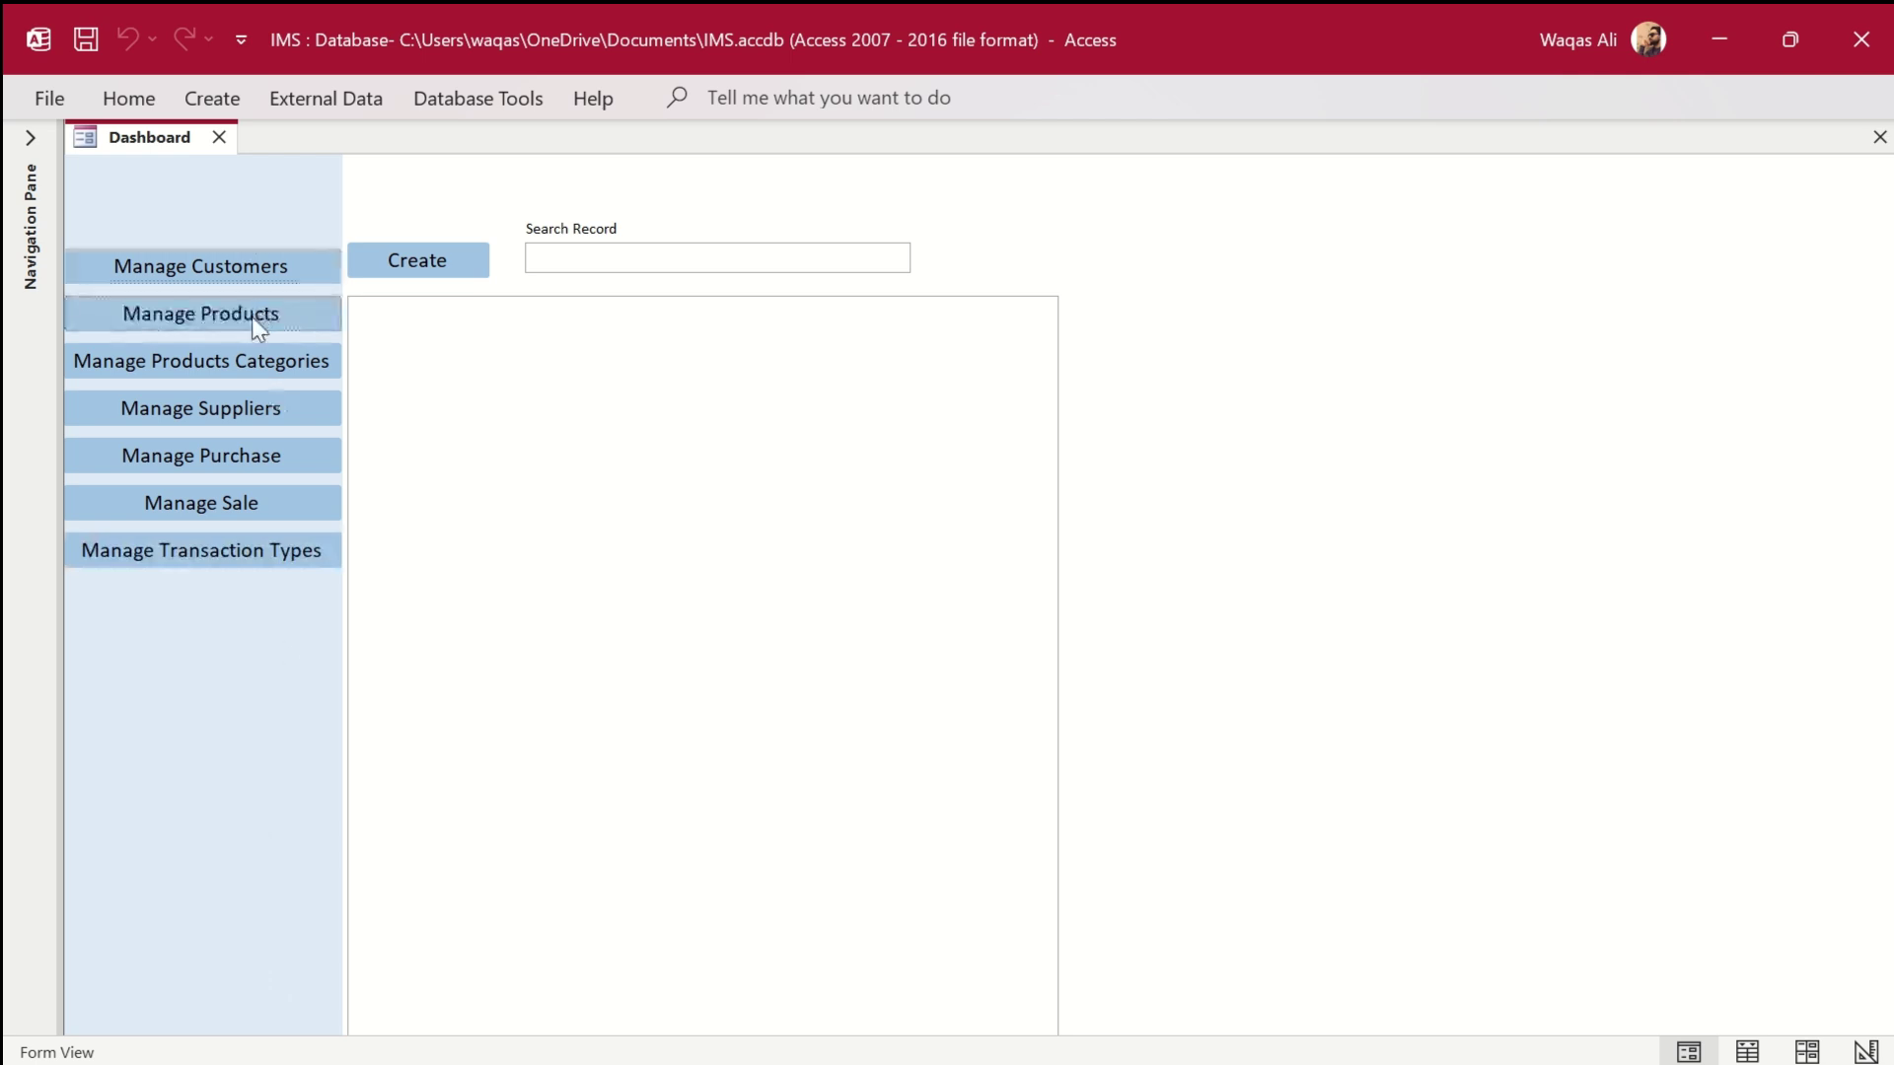
key("Tab")
key("Tab")
key("Tab")
left_click(439, 273)
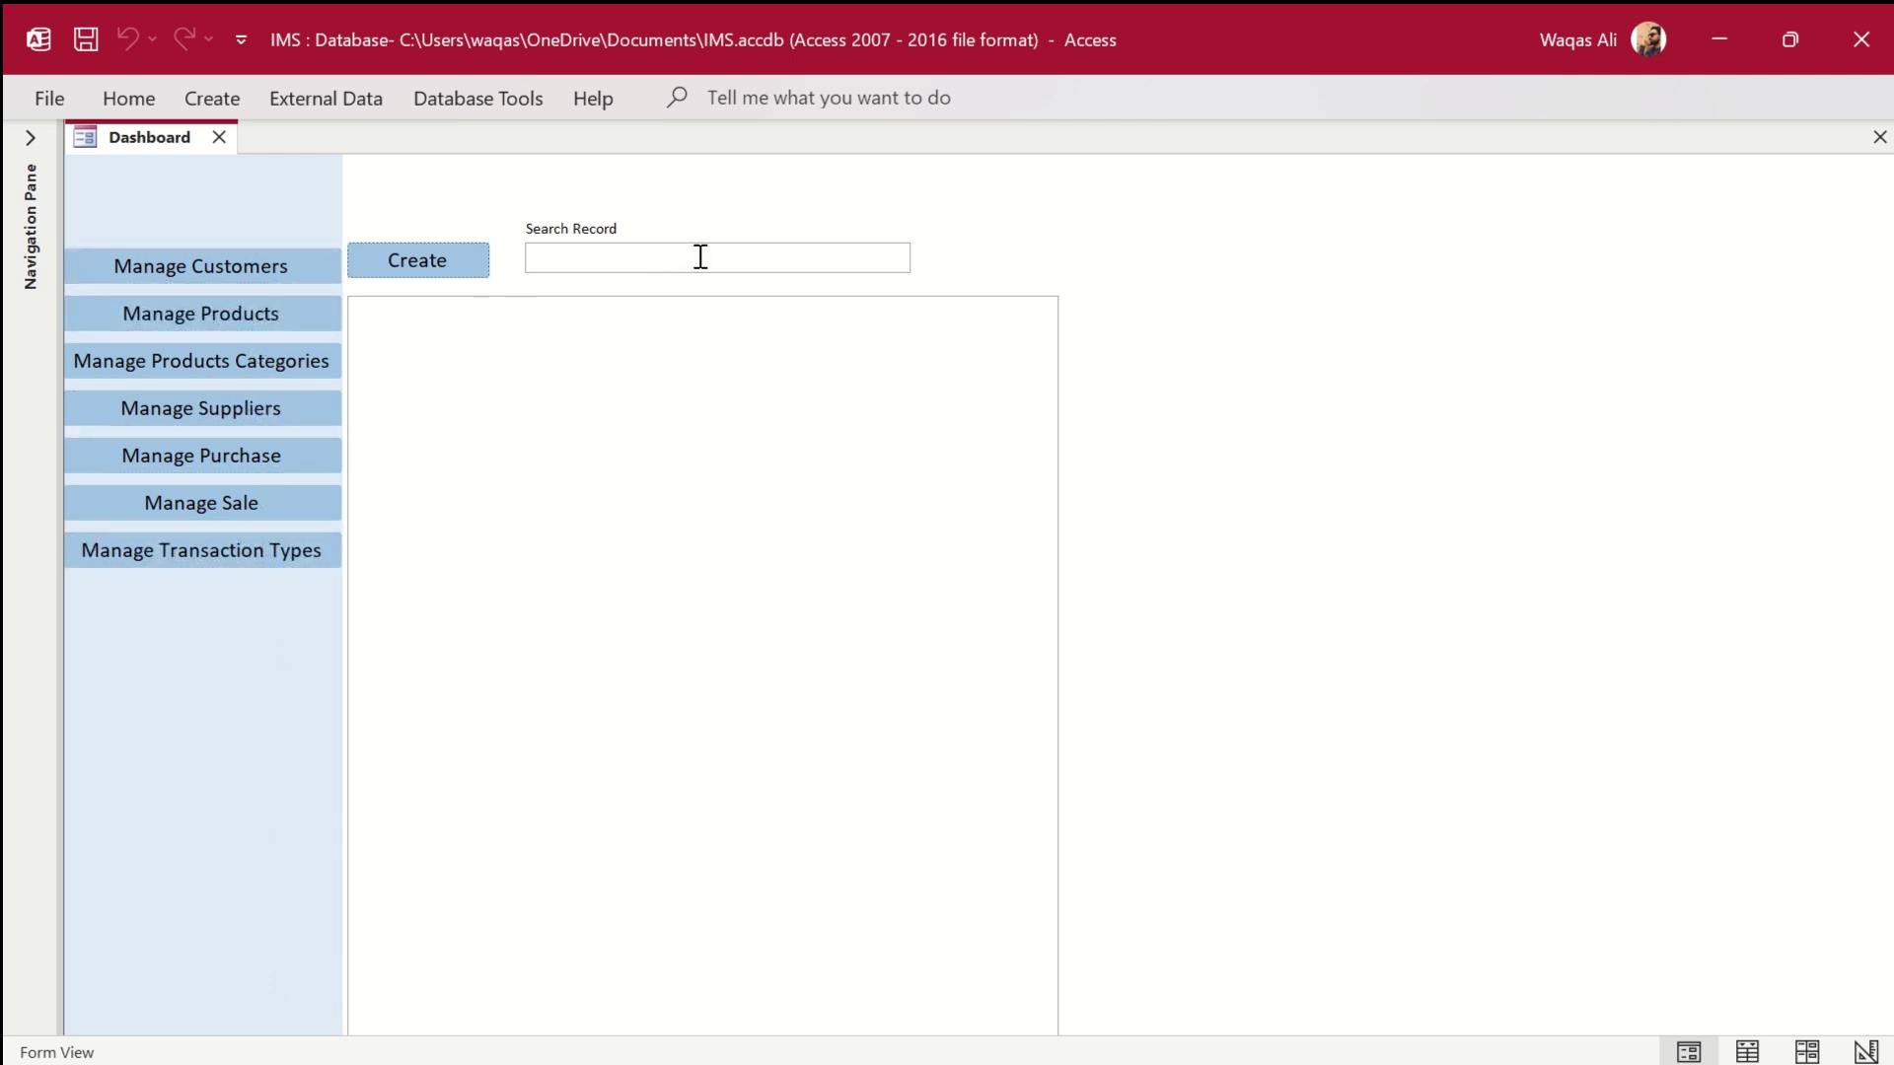
left_click(655, 313)
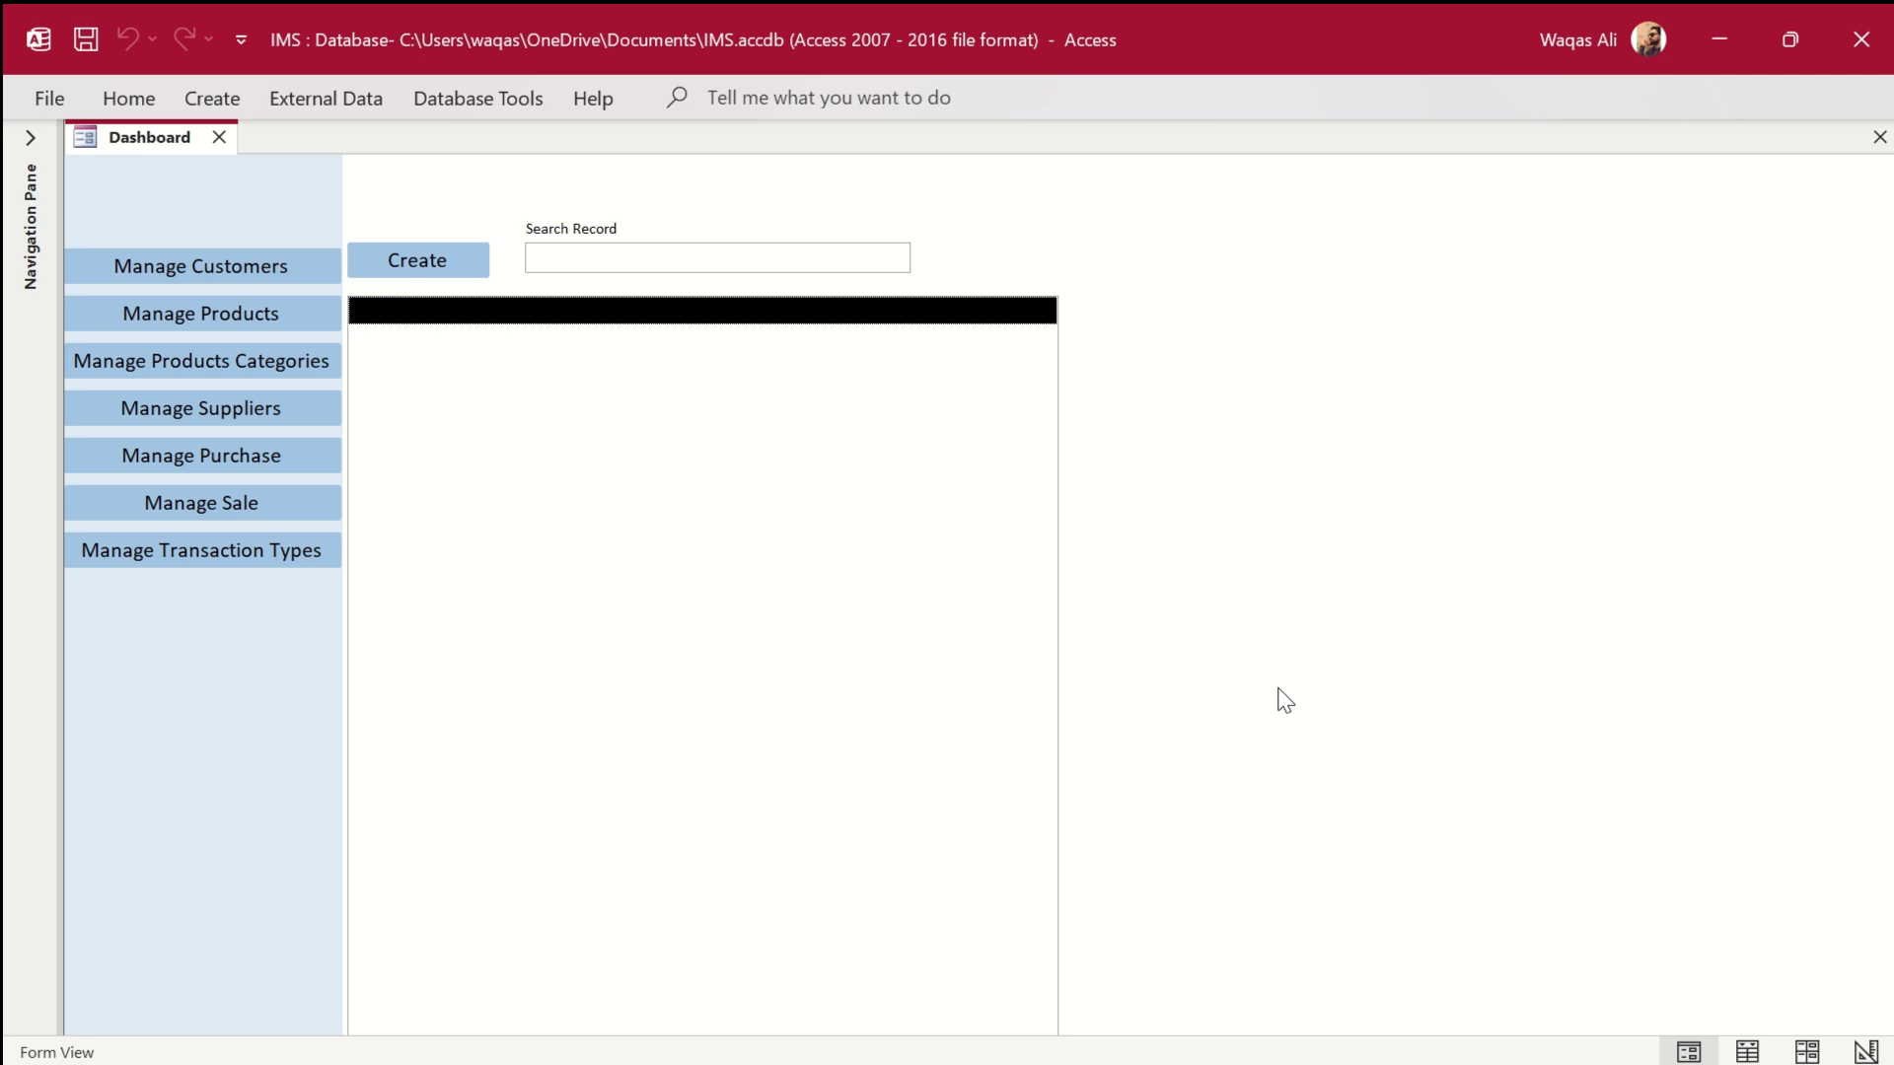
left_click(283, 278)
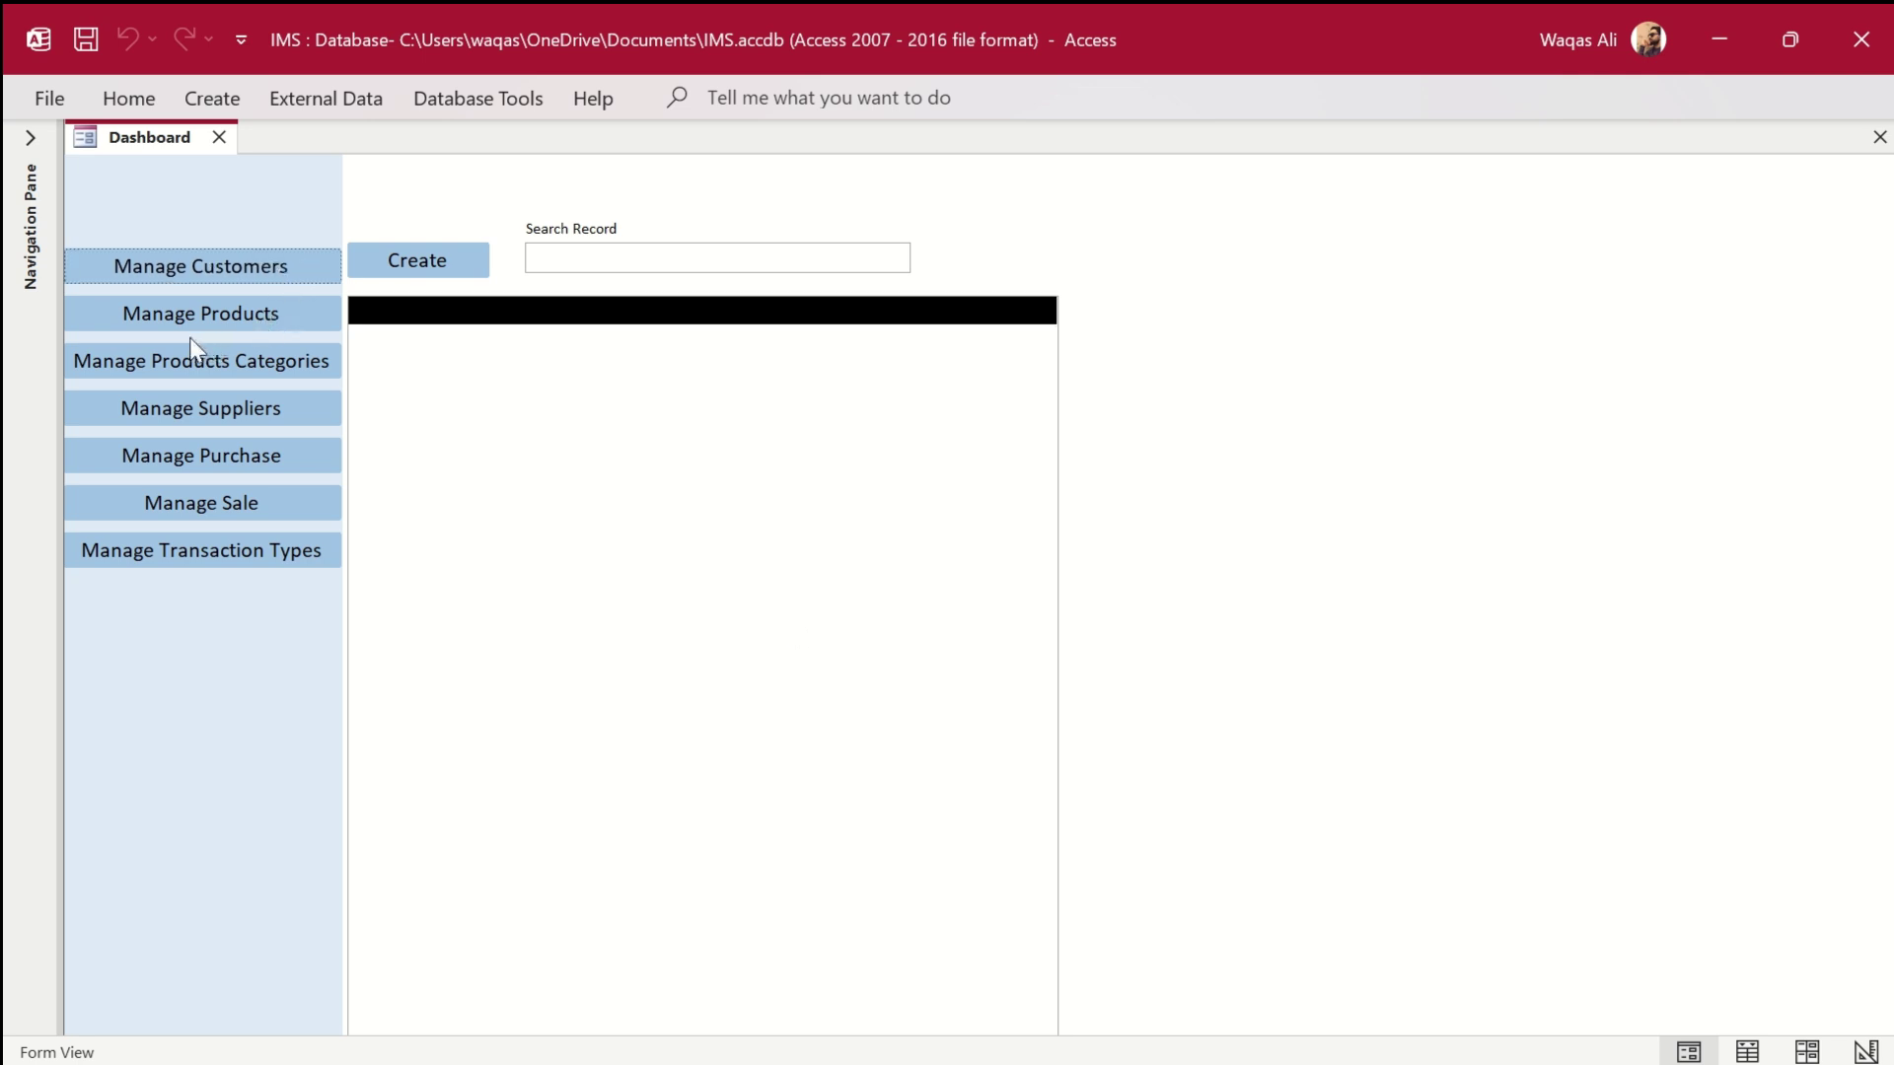
Show the database's tables and forms and compare them with the dashboard's side buttons.
left_click(30, 138)
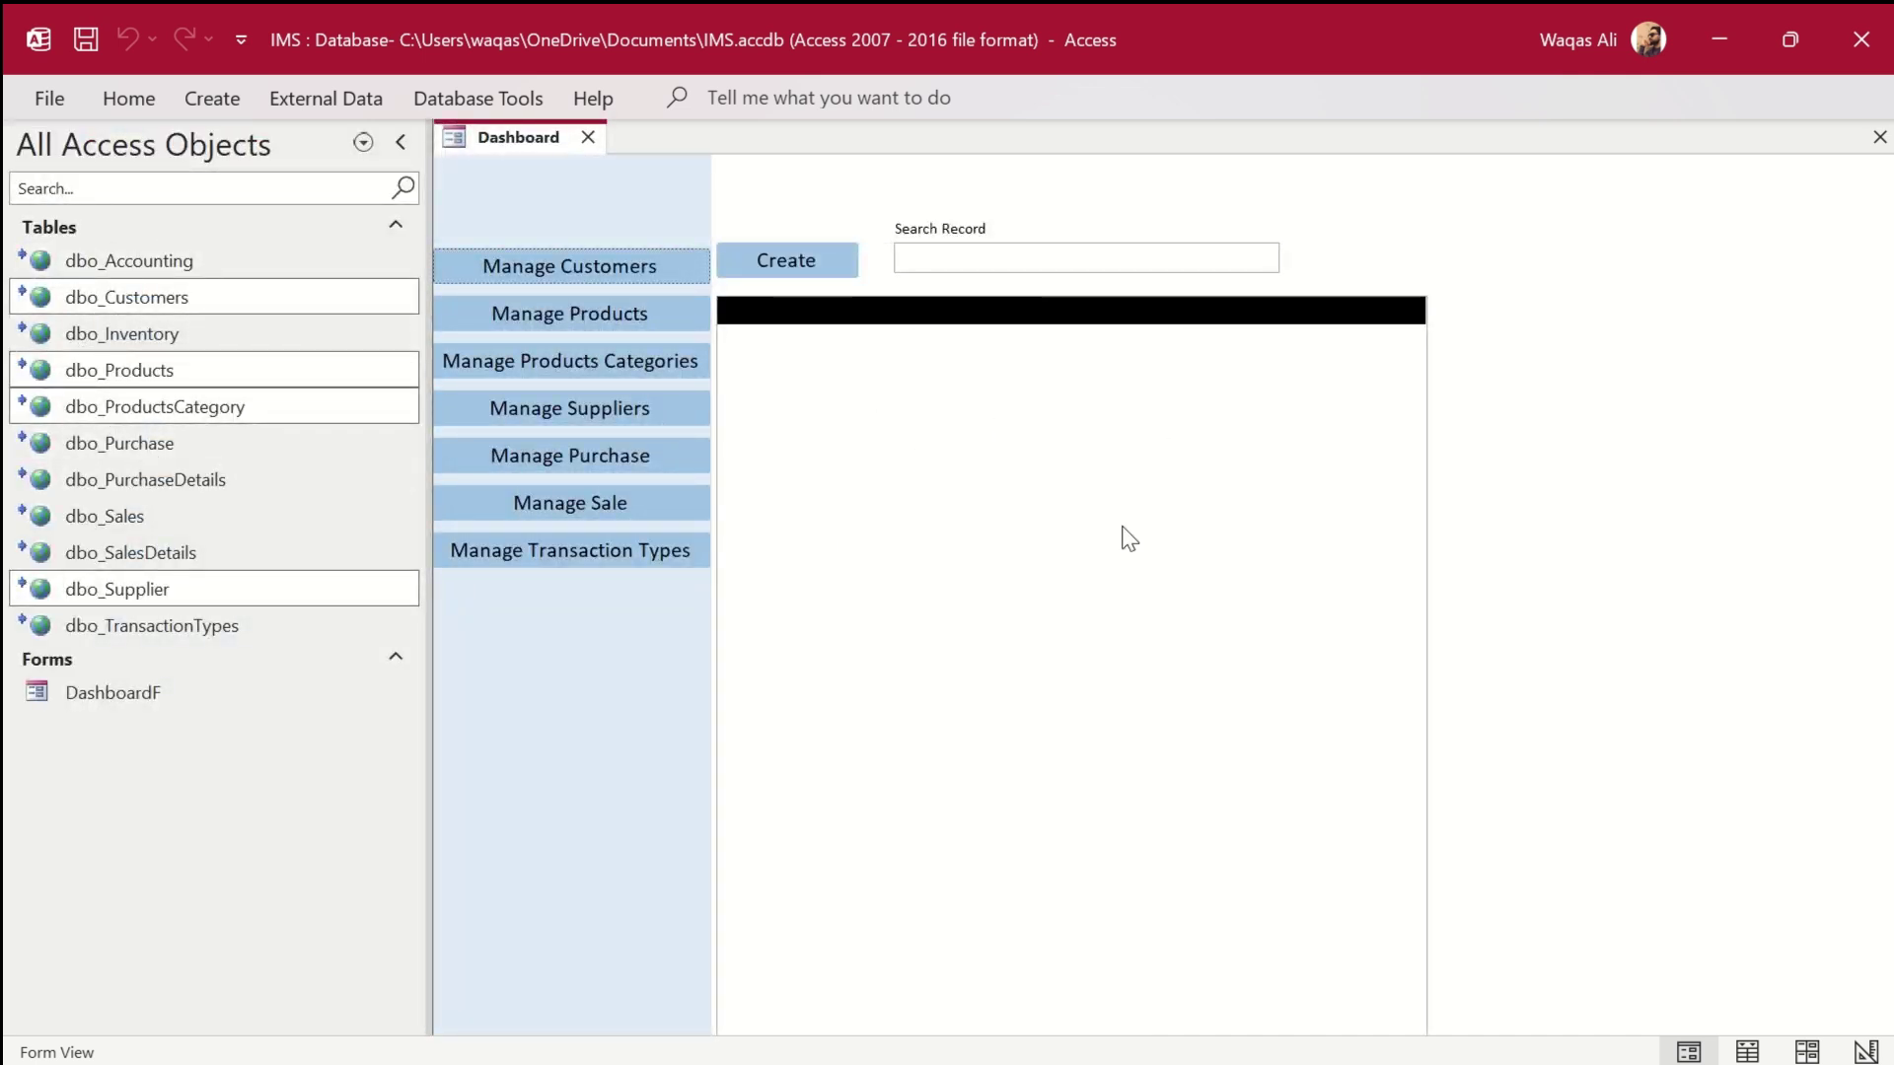
left_click(401, 143)
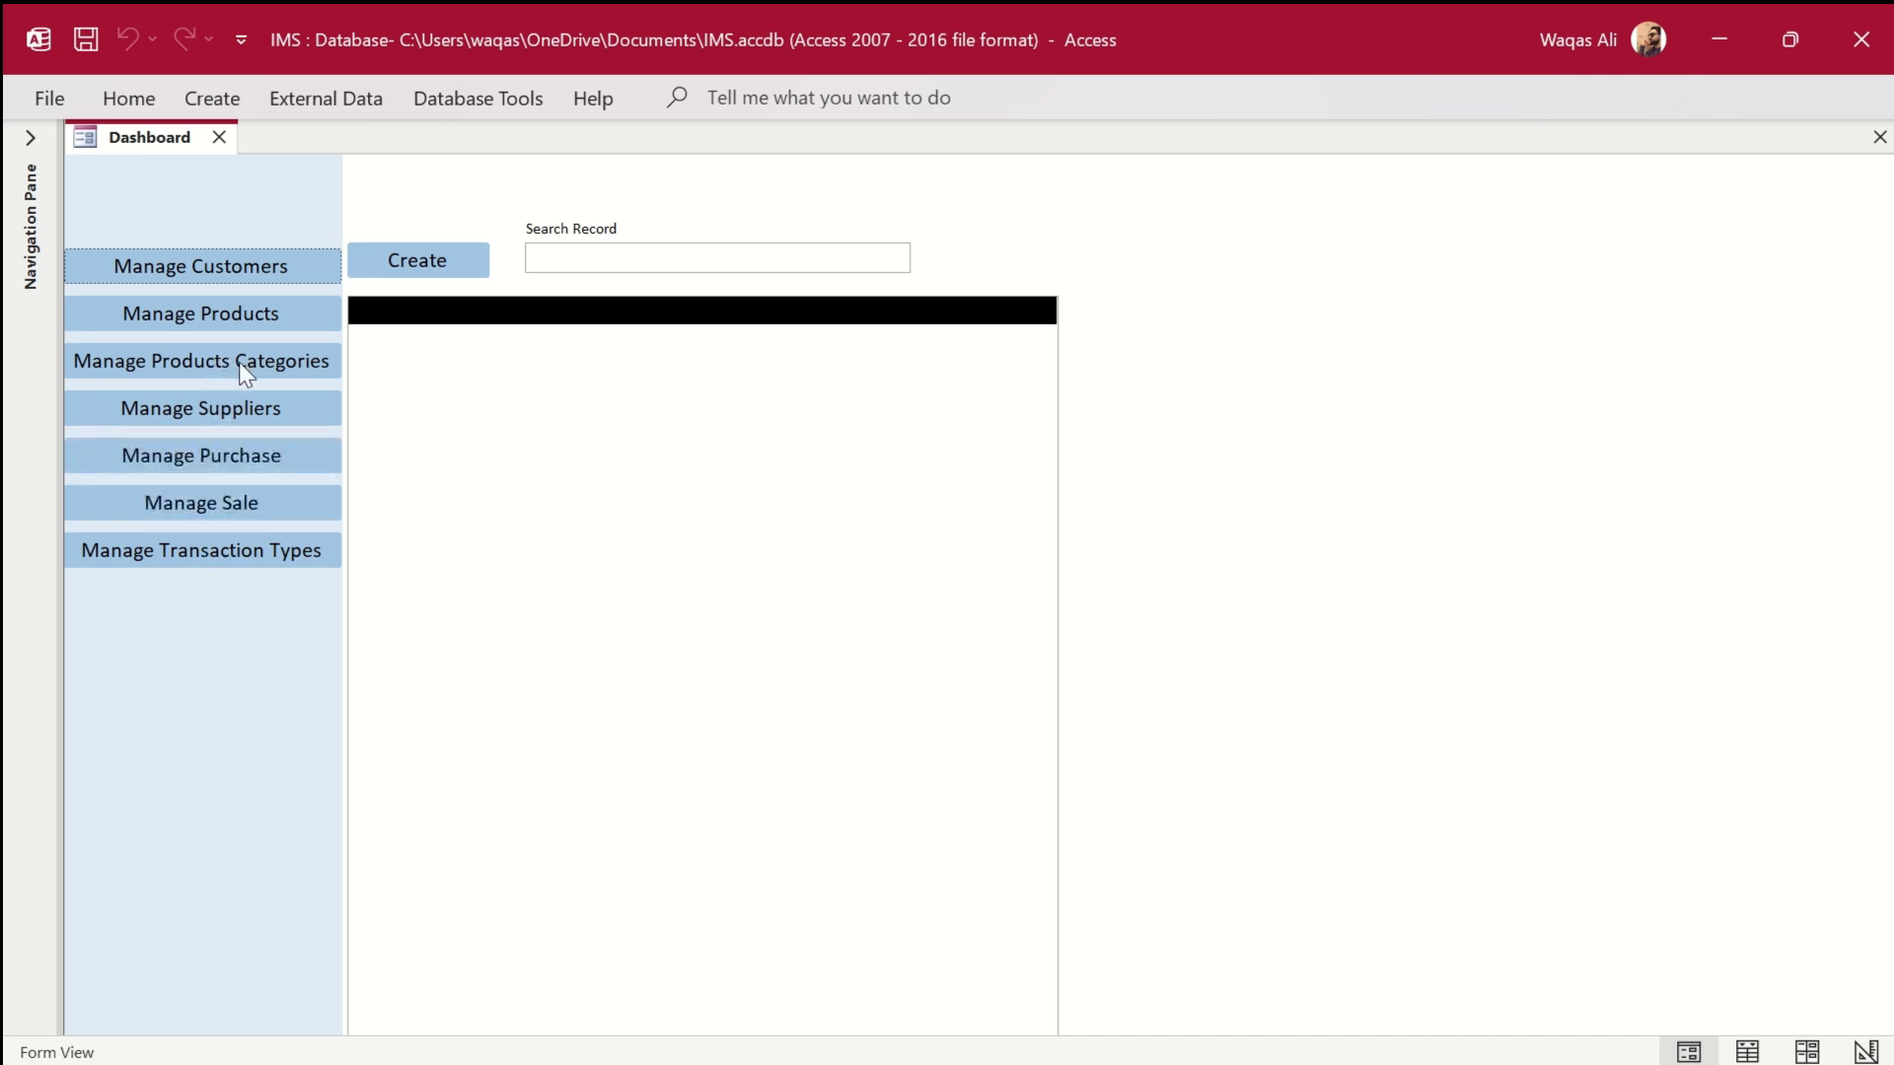
left_click(31, 137)
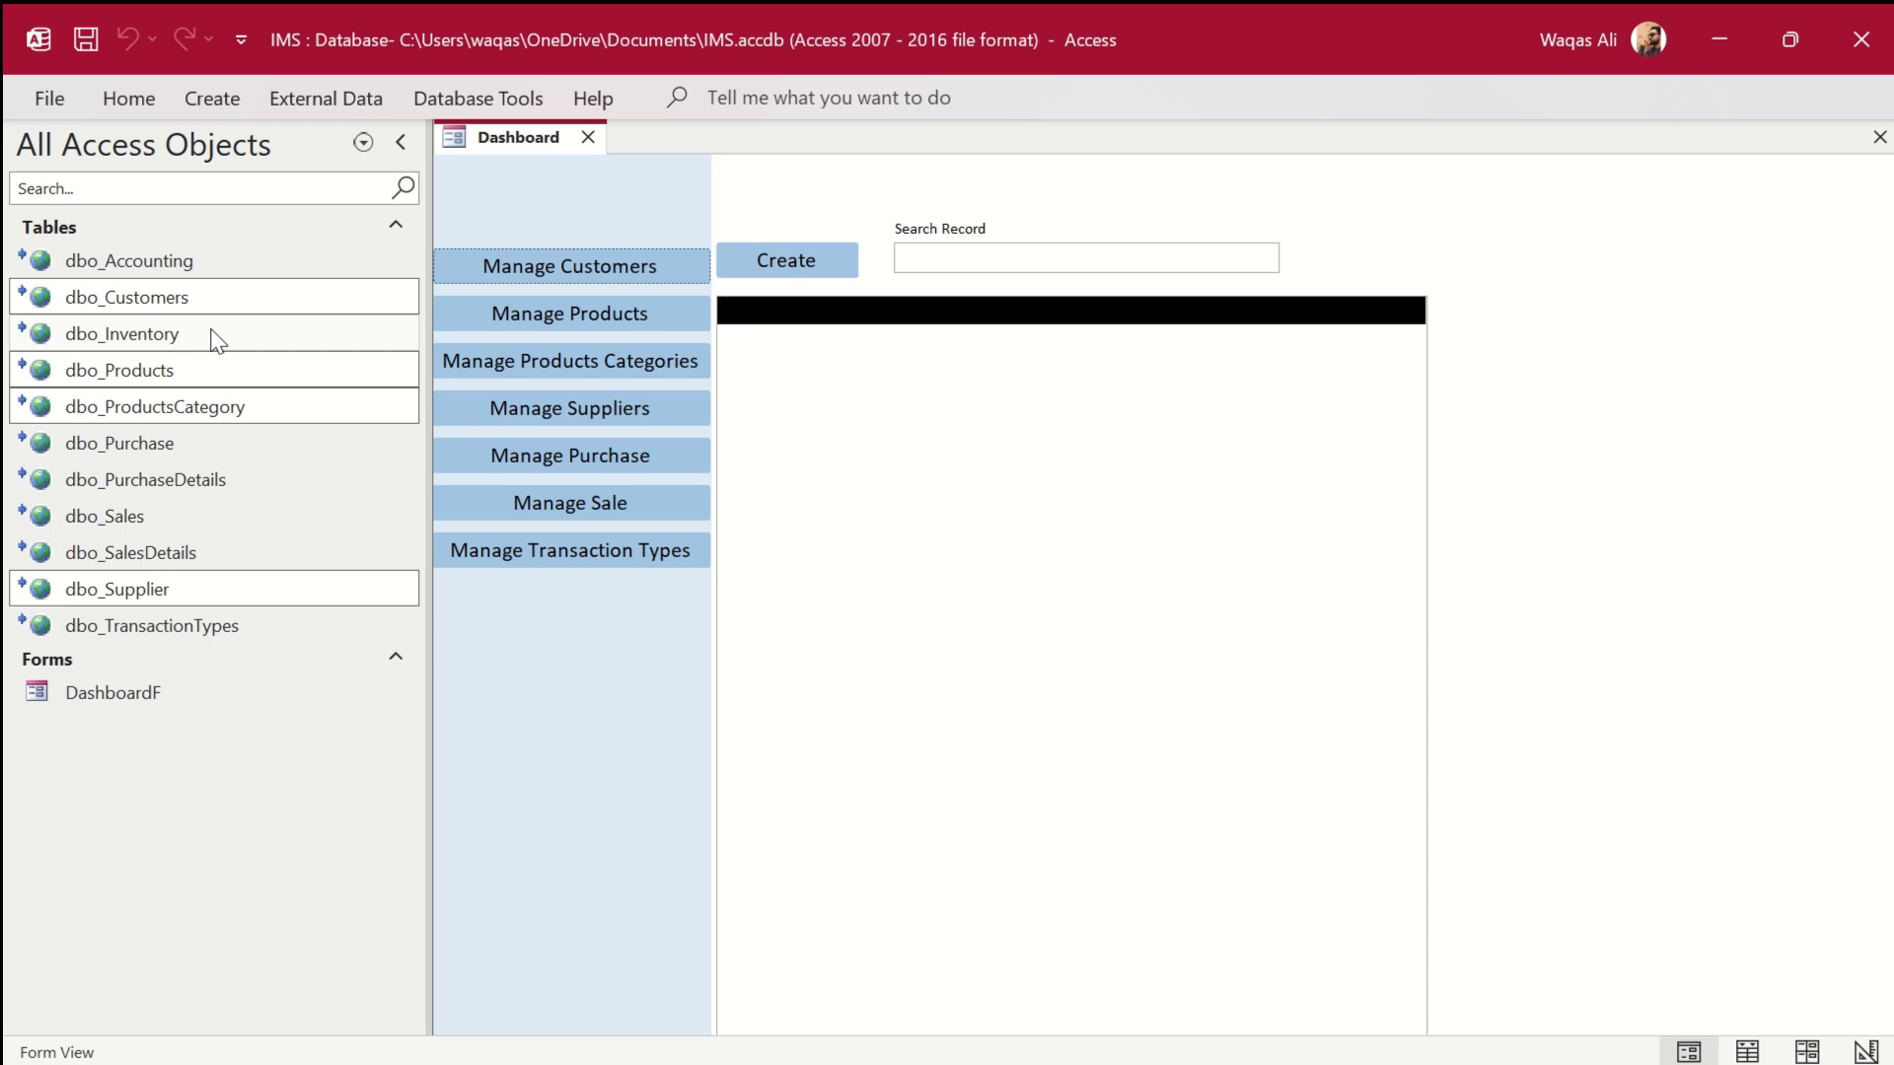